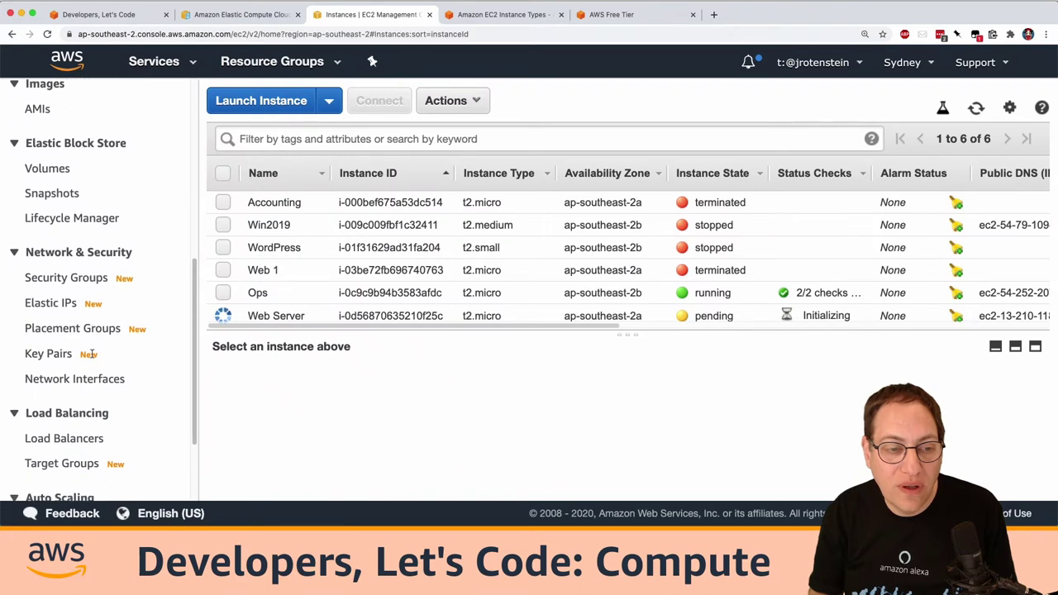
Step: Create an EC2 key pair named letscode in pem format and save the letscode.pem file to disk
{"action": "left_click", "coordinate": [72, 355]}
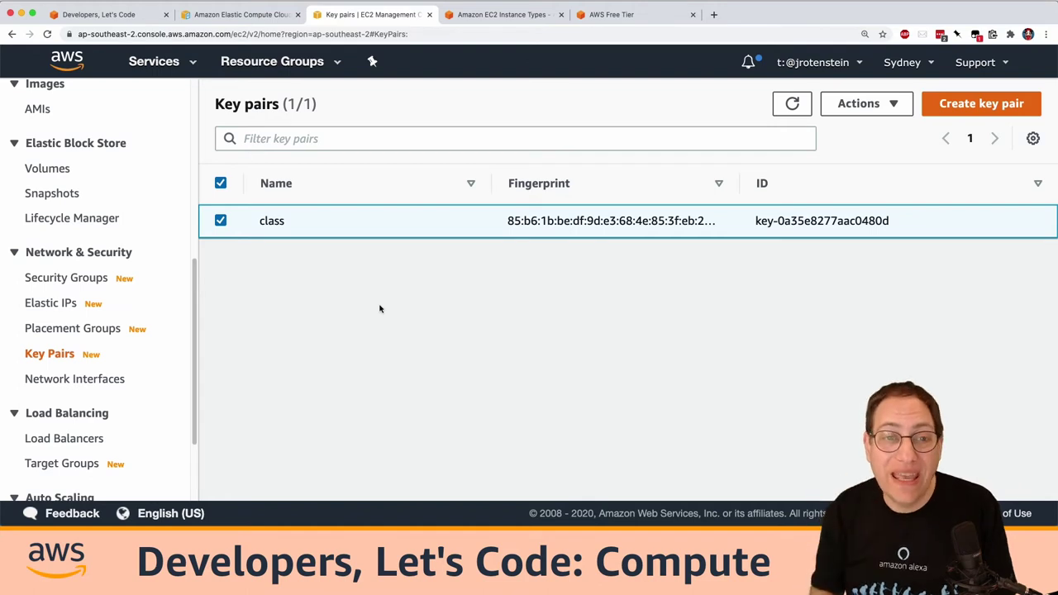
{"action": "left_click", "coordinate": [983, 105]}
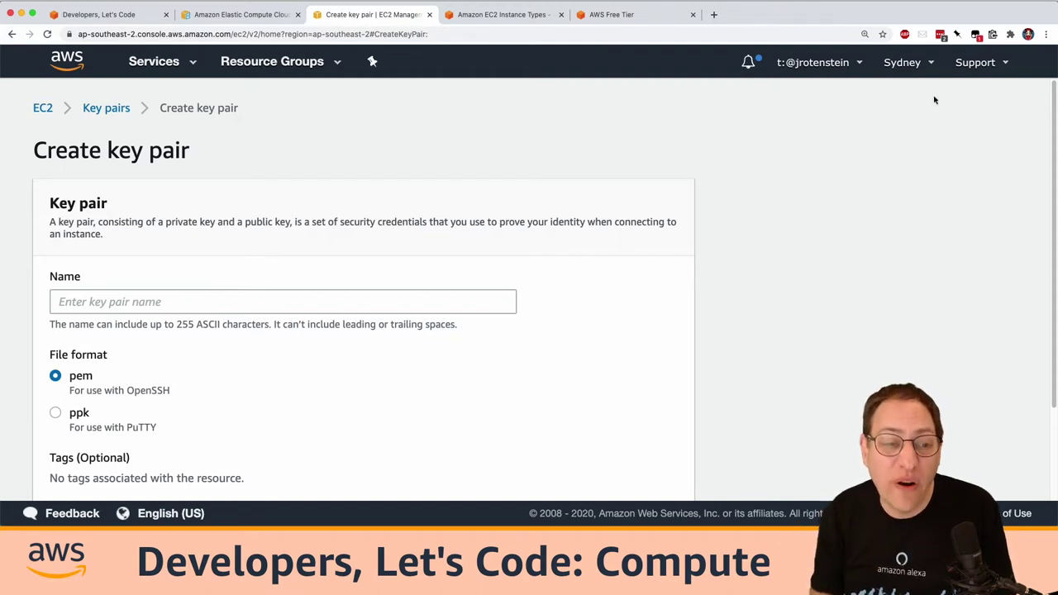
{"action": "left_click", "coordinate": [327, 301]}
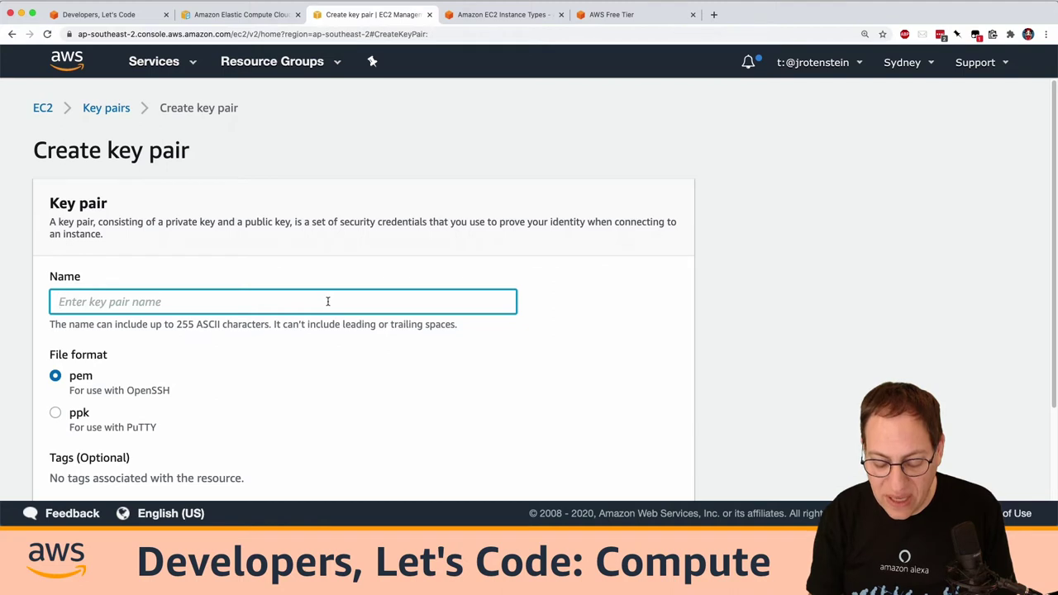
{"action": "type", "text": "letscode"}
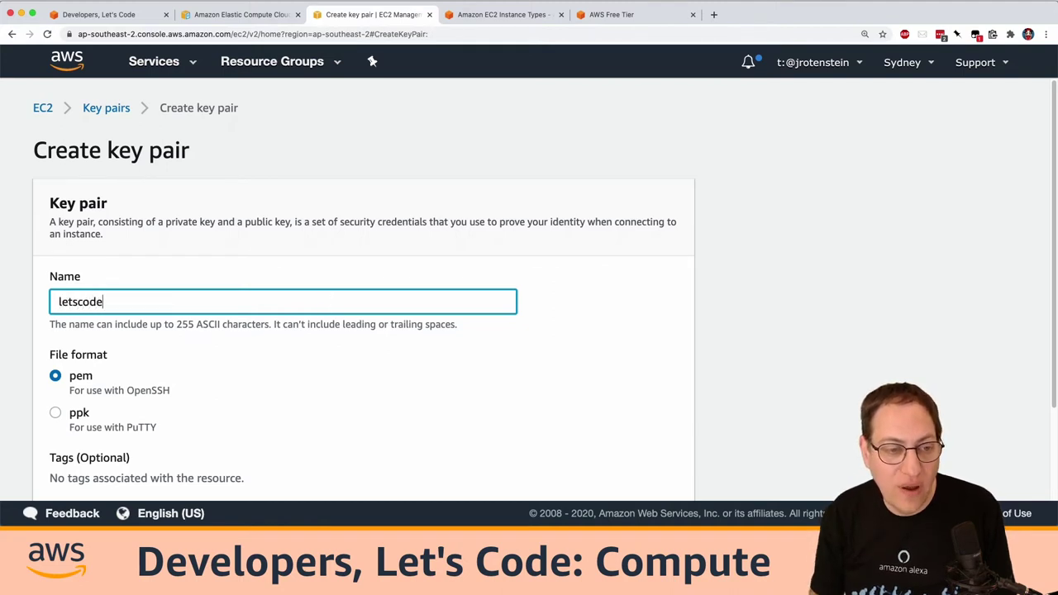
{"action": "scroll", "coordinate": [278, 334], "scroll_direction": "down", "scroll_amount": 3}
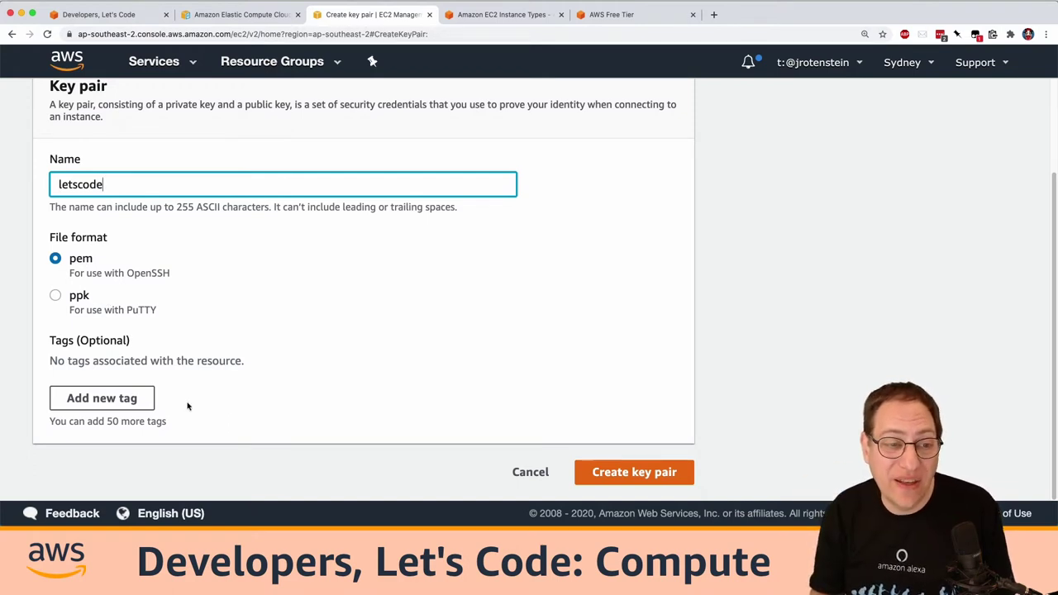
{"action": "left_click", "coordinate": [616, 470]}
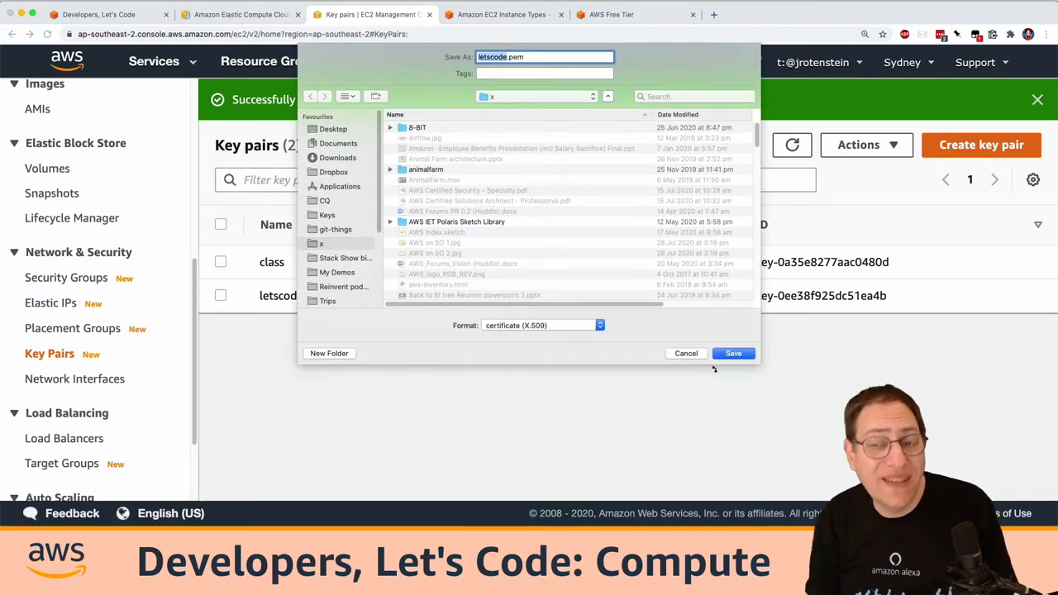
{"action": "left_click", "coordinate": [742, 355]}
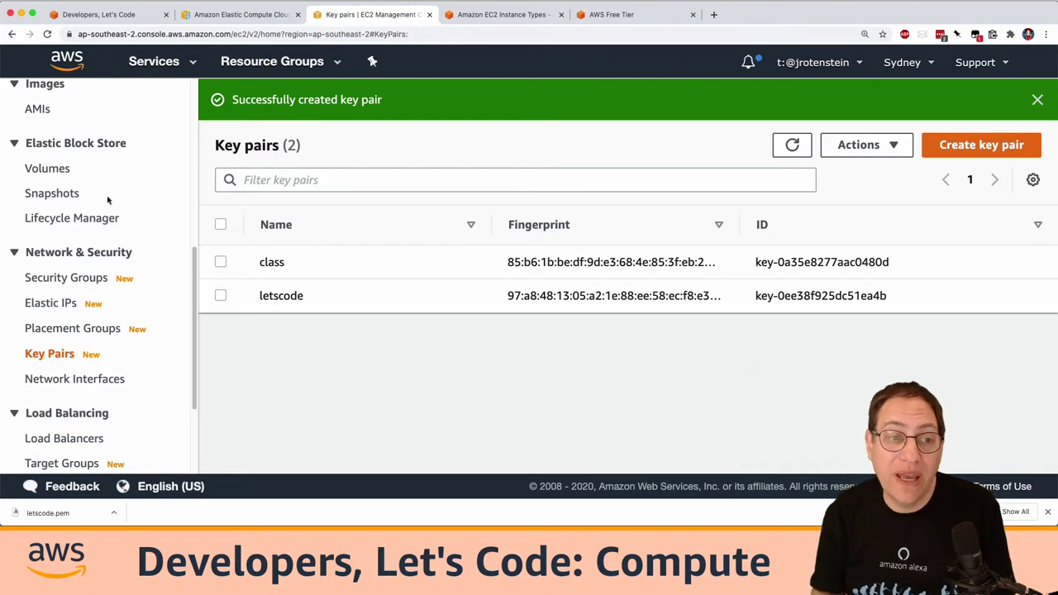
Step: Select the Web Server instance in the EC2 instances list and check its instance state
{"action": "scroll", "coordinate": [71, 180], "scroll_direction": "up", "scroll_amount": 5}
{"action": "left_click", "coordinate": [60, 272]}
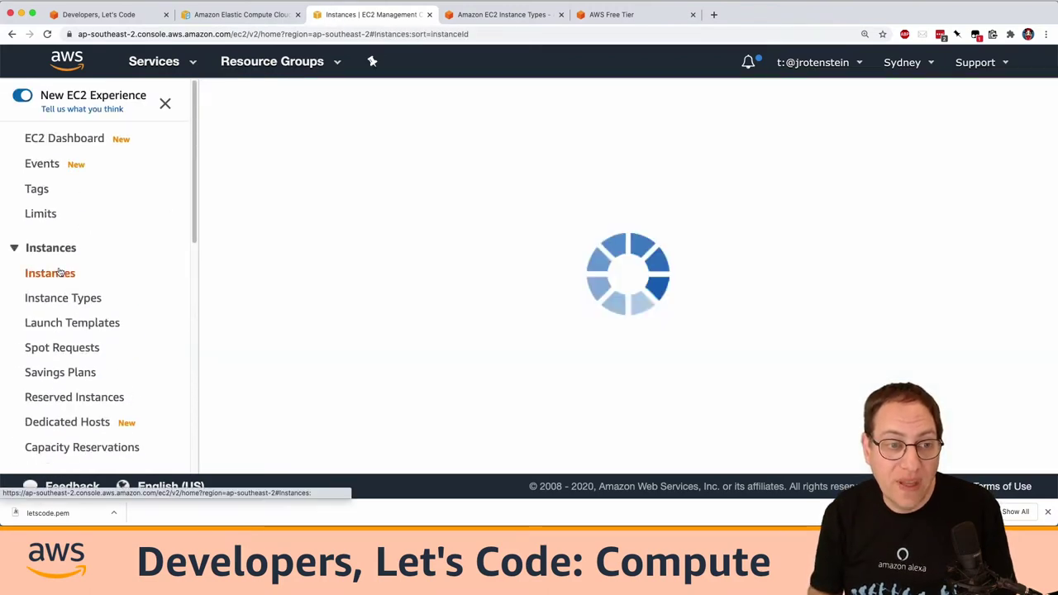
{"action": "scroll", "coordinate": [429, 271], "scroll_direction": "down", "scroll_amount": 1}
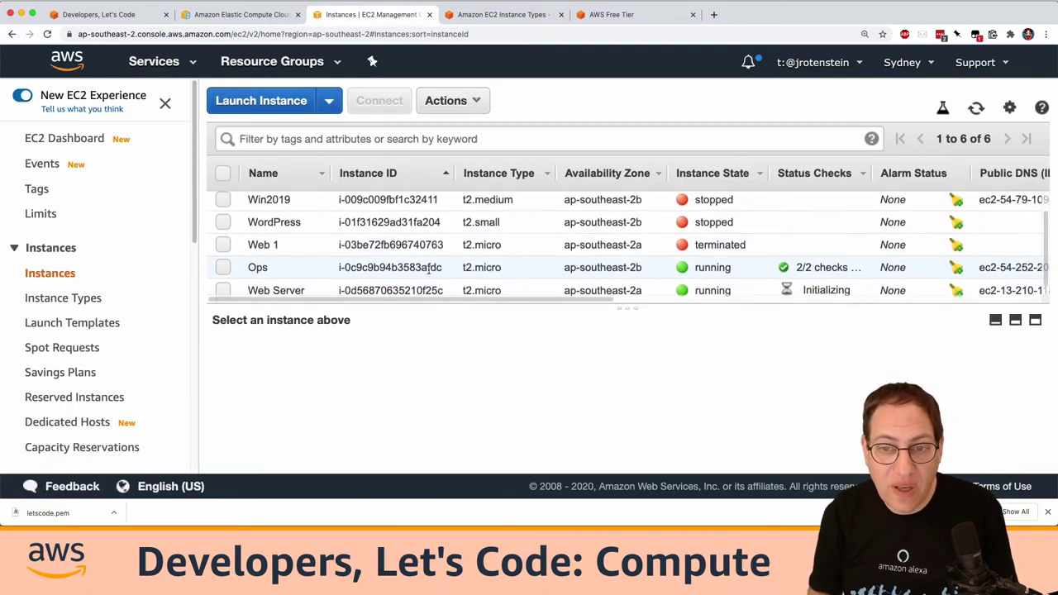
{"action": "scroll", "coordinate": [417, 272], "scroll_direction": "up", "scroll_amount": 1}
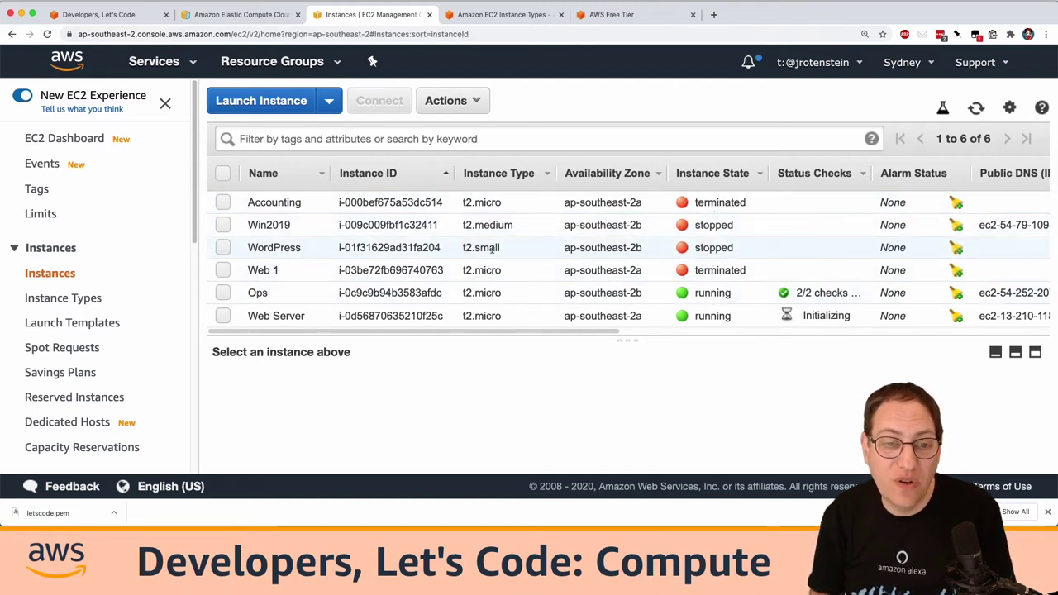
{"action": "left_click", "coordinate": [352, 315]}
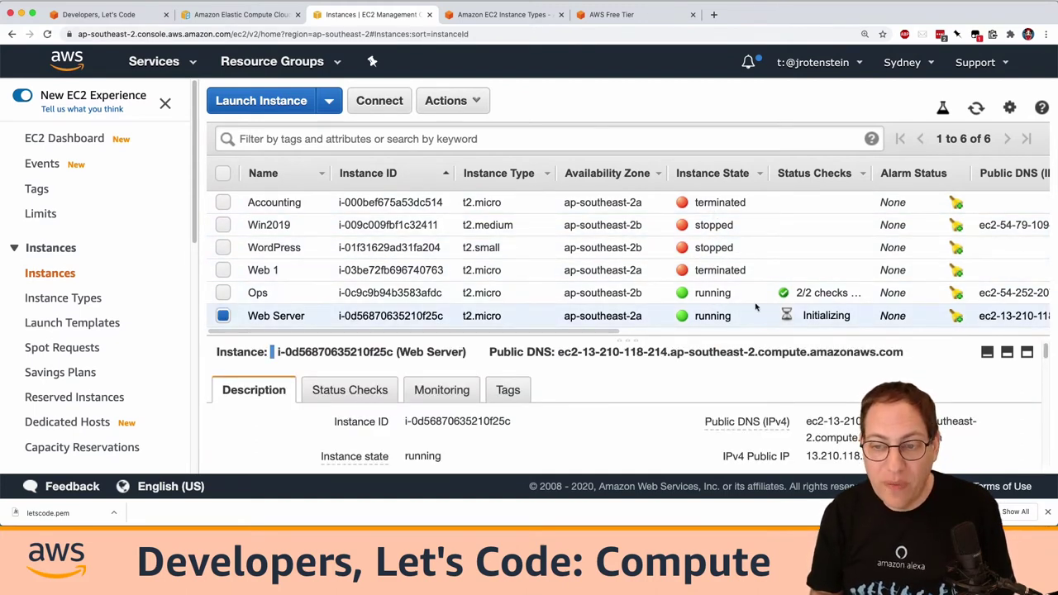
{"action": "left_click_drag", "start_coordinate": [731, 315], "coordinate": [694, 315]}
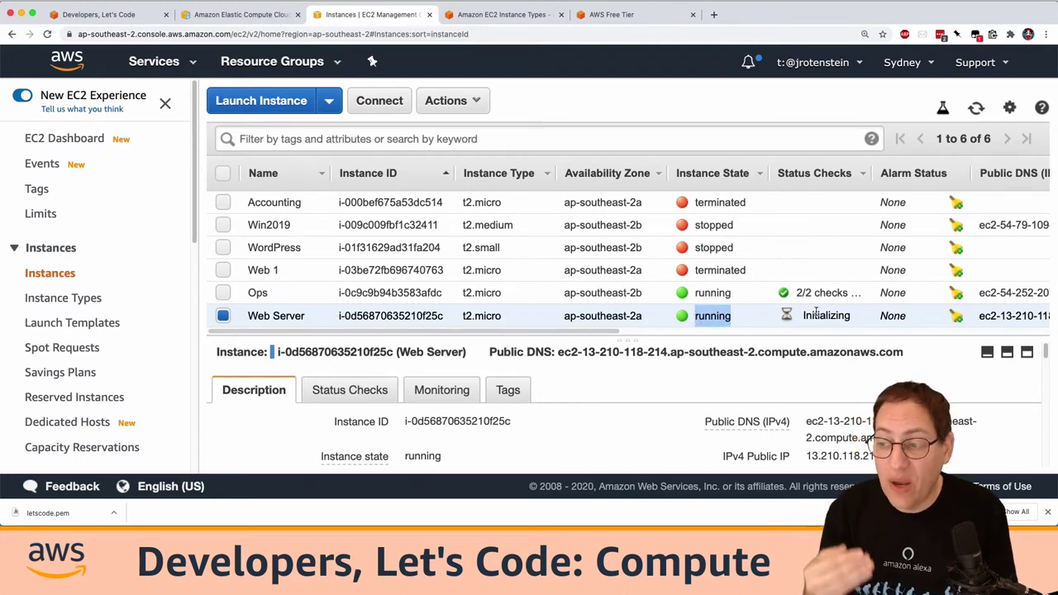
Step: Copy the Web Server's IPv4 public IP, open it as a web page in a new browser tab and enlarge the page
{"action": "mouse_move", "coordinate": [852, 448]}
{"action": "scroll", "coordinate": [852, 447], "scroll_direction": "down", "scroll_amount": 1}
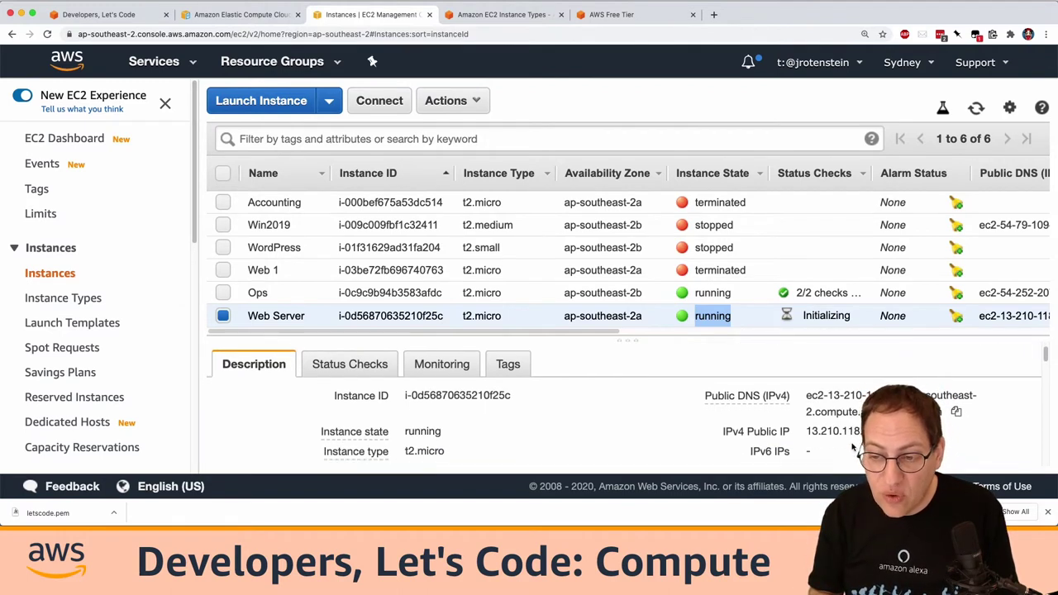
{"action": "double_click", "coordinate": [811, 430]}
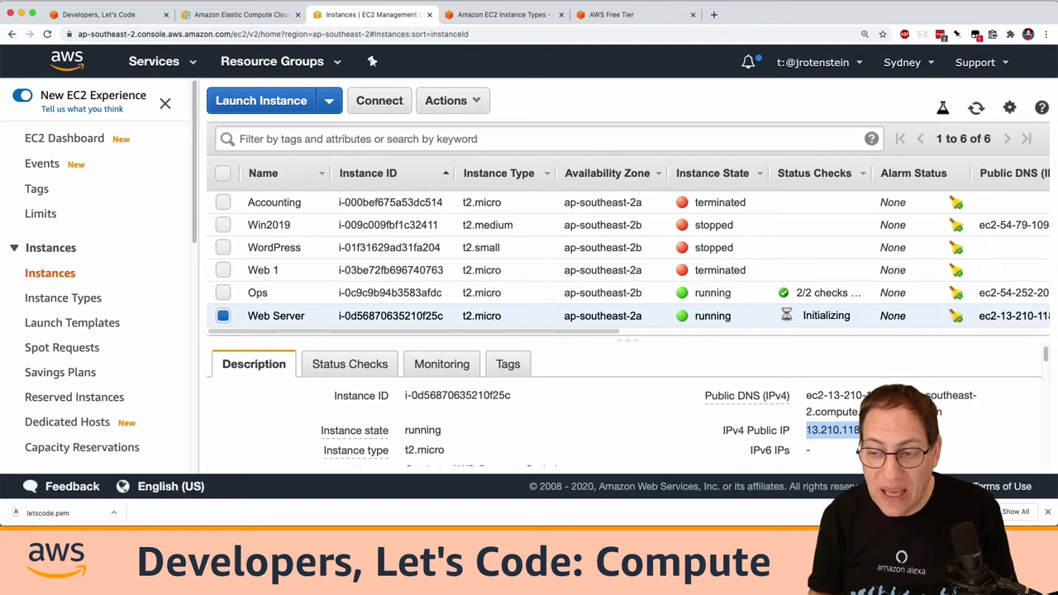
{"action": "left_click", "coordinate": [888, 431]}
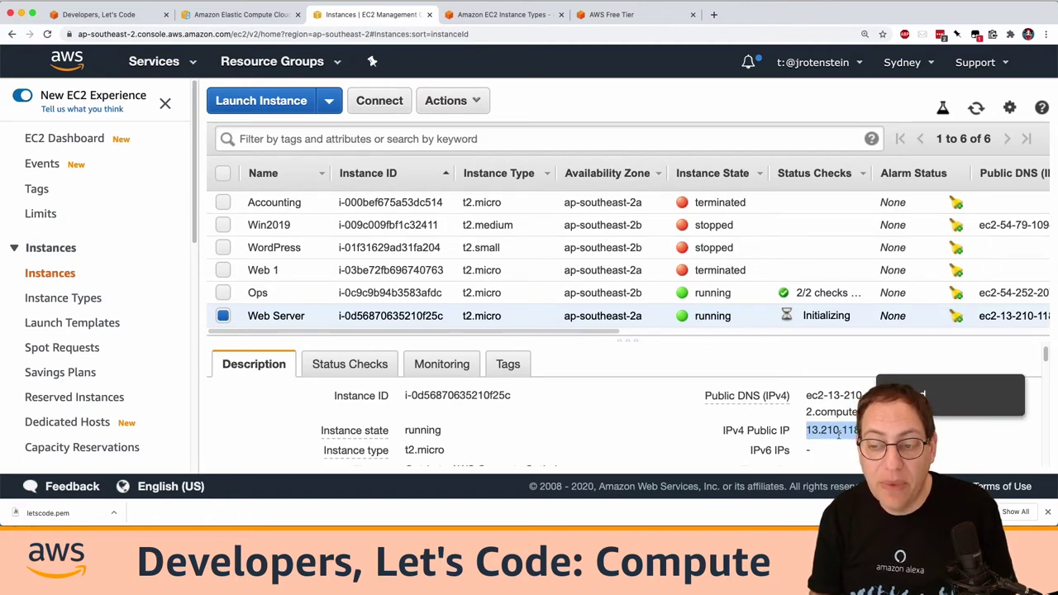
{"action": "key", "text": "super+t"}
{"action": "key", "text": "super+v"}
{"action": "key", "text": "Return"}
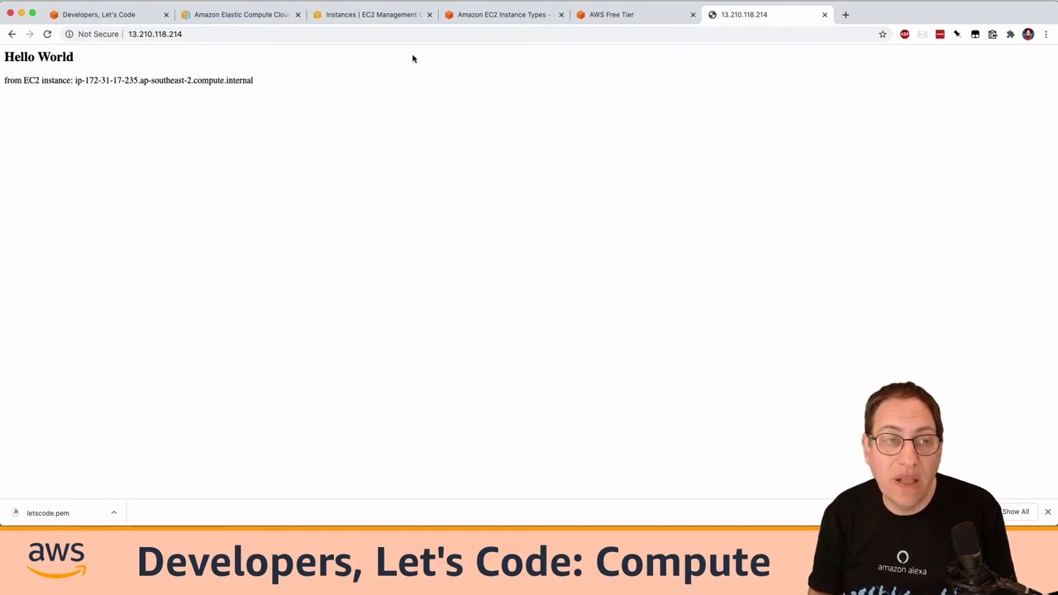
{"action": "key", "text": "super+equal"}
{"action": "key", "text": "super+equal"}
{"action": "key", "text": "super+equal"}
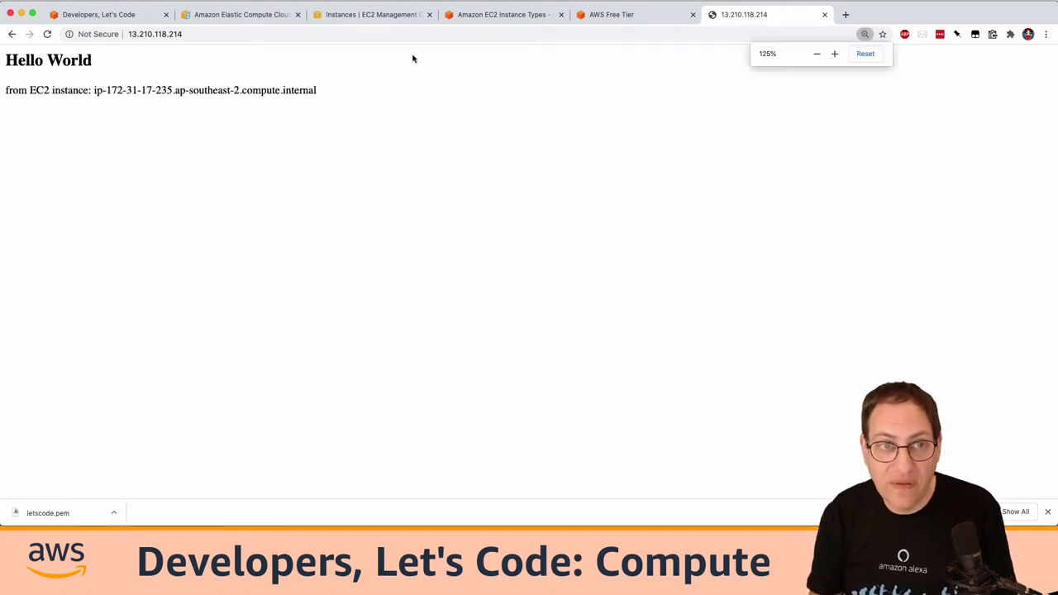
Step: Switch to Visual Studio Code and highlight the quoted HTML text in the startup script's echo line
{"action": "key", "text": "super+Tab"}
{"action": "left_click", "coordinate": [324, 203]}
{"action": "left_click", "coordinate": [303, 124]}
{"action": "left_click_drag", "start_coordinate": [303, 124], "coordinate": [649, 123]}
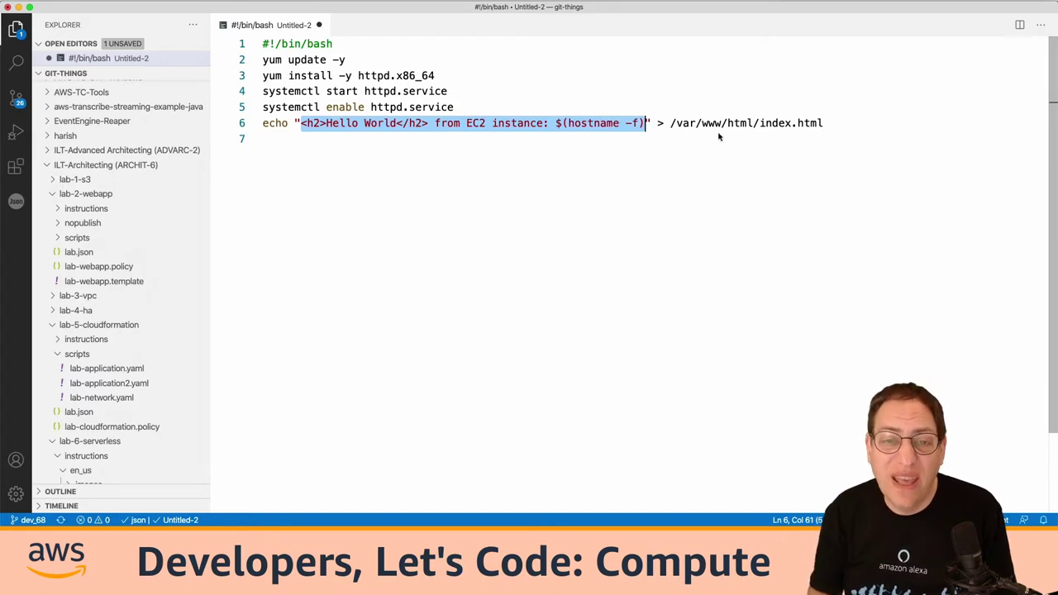
Step: Return to the browser, highlight the Hello World heading on the served page for comparison, and close that page
{"action": "key", "text": "super+Tab"}
{"action": "left_click_drag", "start_coordinate": [113, 66], "coordinate": [8, 63]}
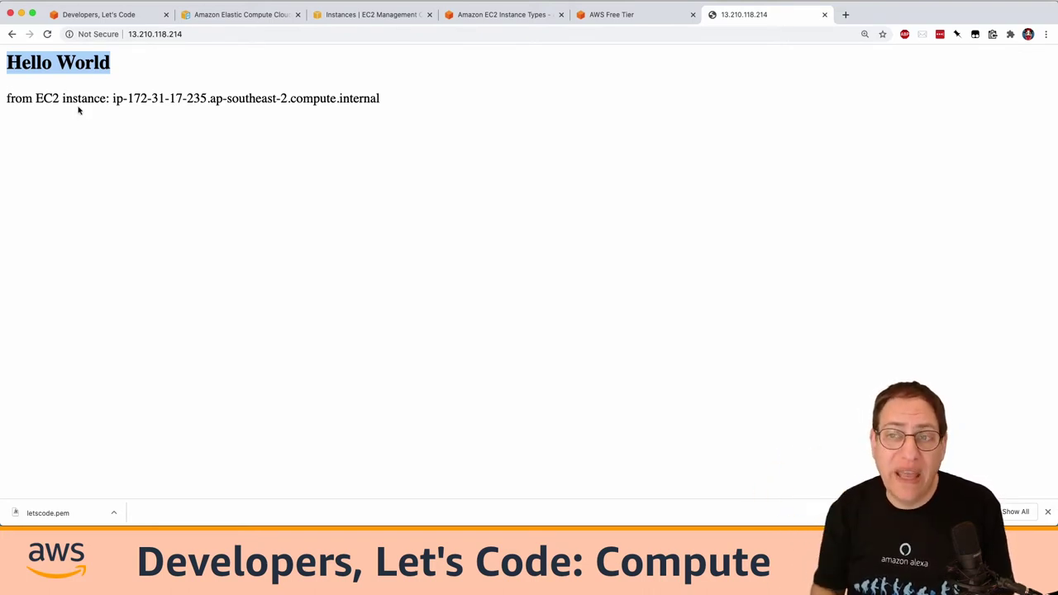
{"action": "left_click", "coordinate": [435, 125]}
{"action": "key", "text": "super+w"}
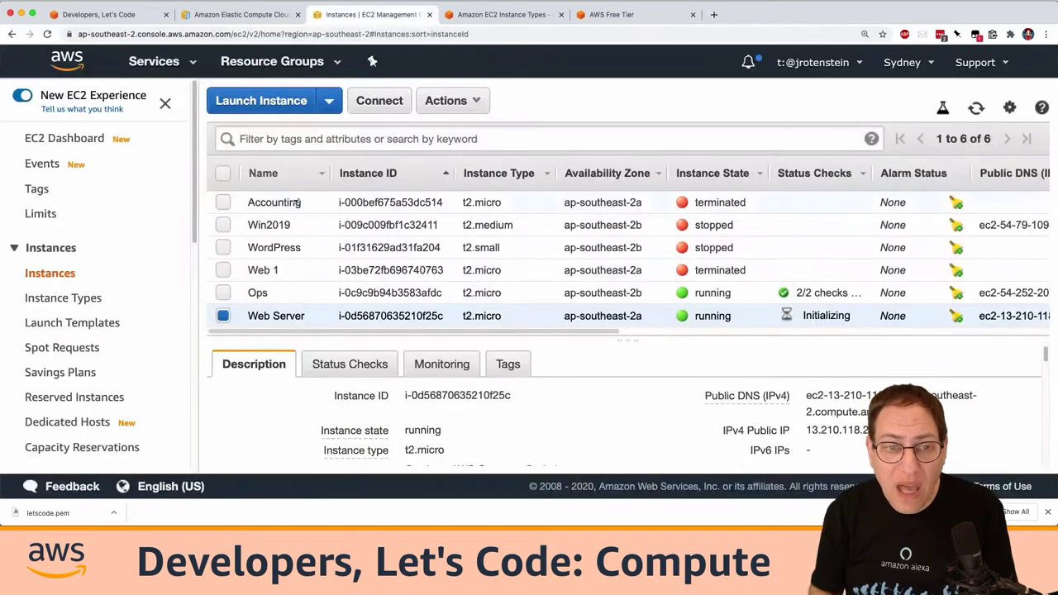
Step: Start launching a new EC2 instance based on the Microsoft Windows Server 2019 Base AMI
{"action": "left_click", "coordinate": [257, 111]}
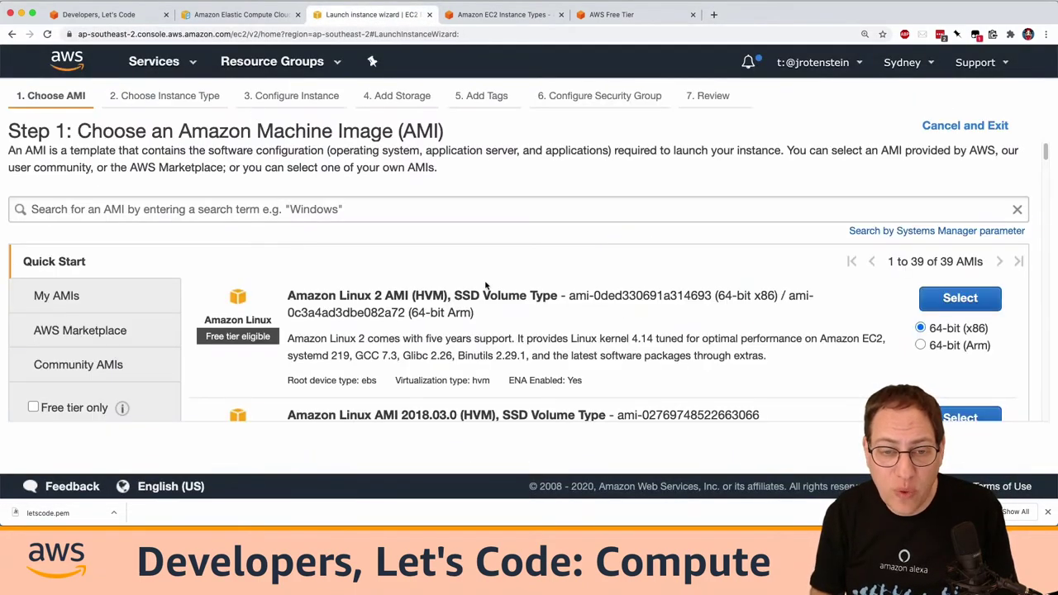
{"action": "scroll", "coordinate": [485, 285], "scroll_direction": "down", "scroll_amount": 10}
{"action": "scroll", "coordinate": [485, 283], "scroll_direction": "up", "scroll_amount": 1}
{"action": "left_click", "coordinate": [949, 200]}
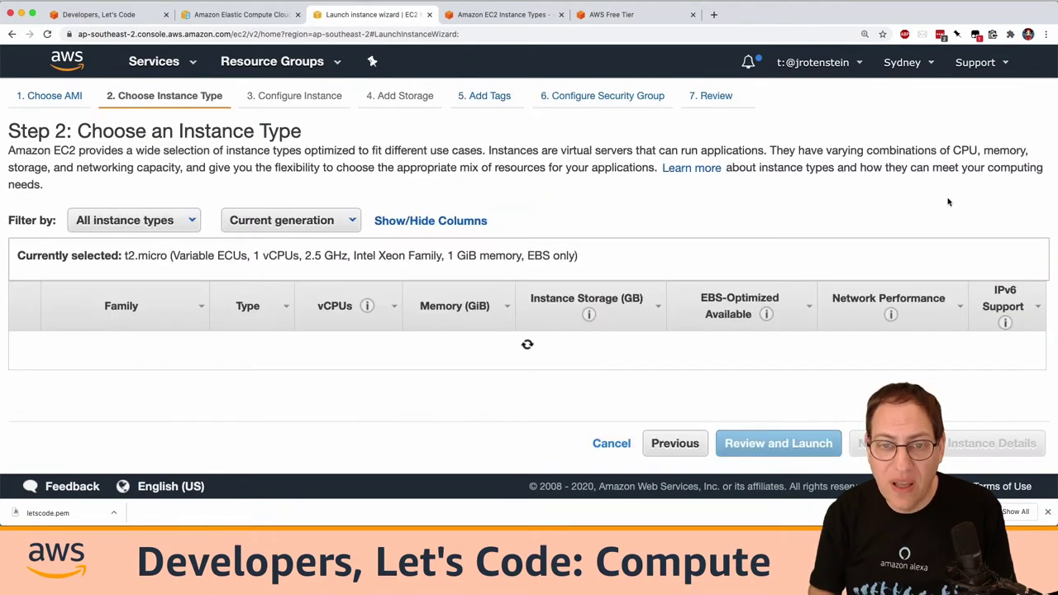
Step: Choose the t2.large instance type and accept the default instance details and storage settings
{"action": "scroll", "coordinate": [514, 392], "scroll_direction": "down", "scroll_amount": 3}
{"action": "scroll", "coordinate": [463, 364], "scroll_direction": "down", "scroll_amount": 1}
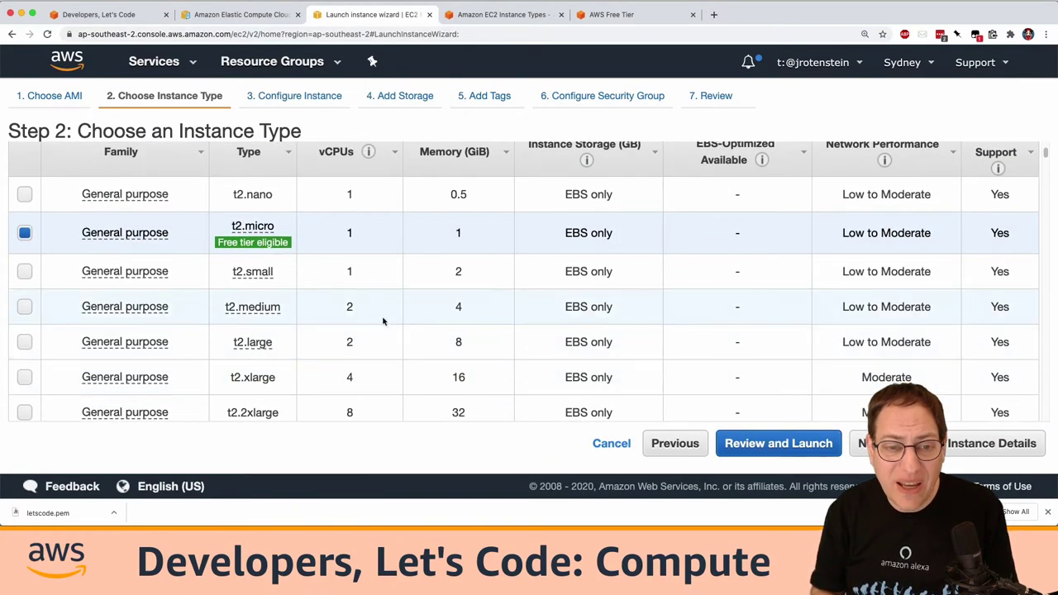
{"action": "left_click", "coordinate": [379, 348]}
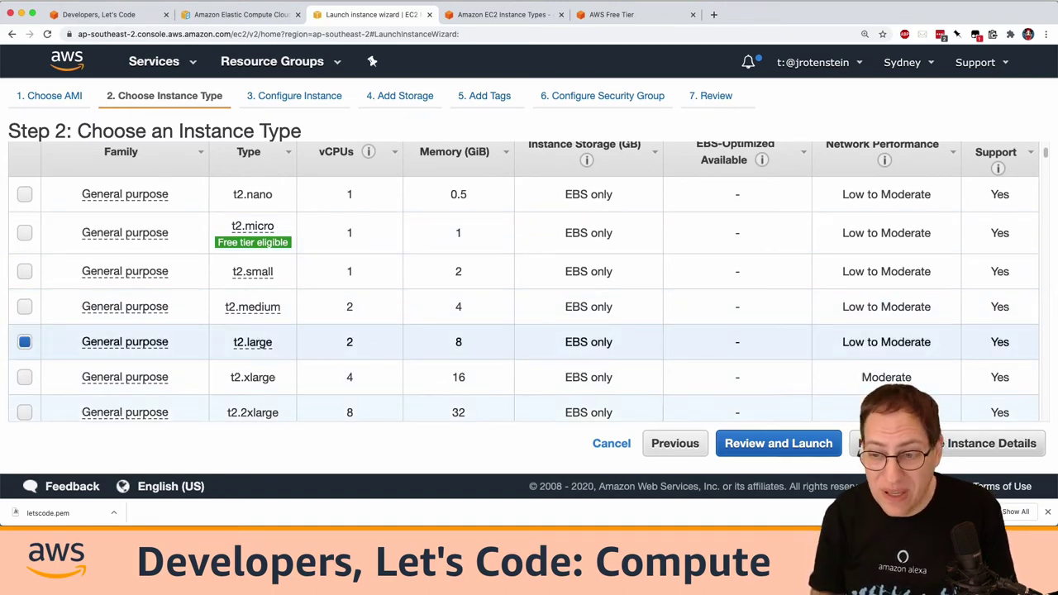
{"action": "left_click", "coordinate": [991, 443]}
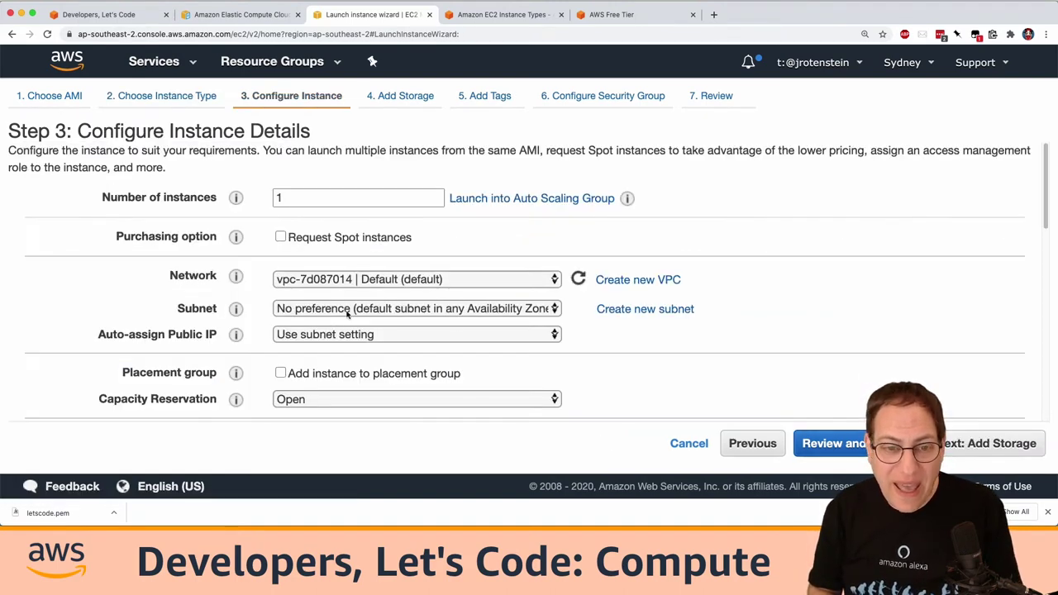
{"action": "scroll", "coordinate": [462, 327], "scroll_direction": "down", "scroll_amount": 5}
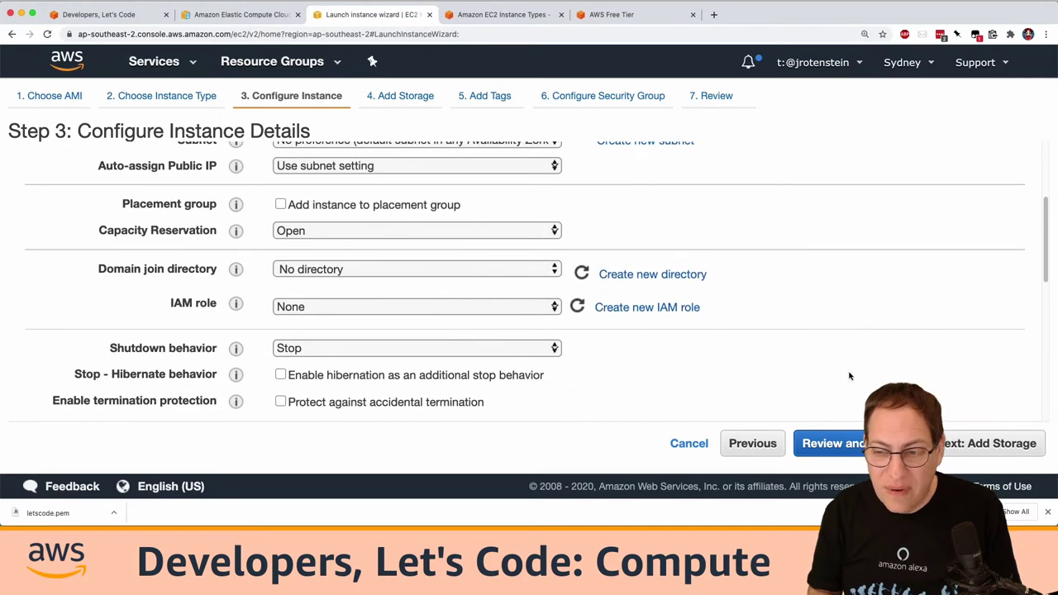
{"action": "left_click", "coordinate": [987, 442]}
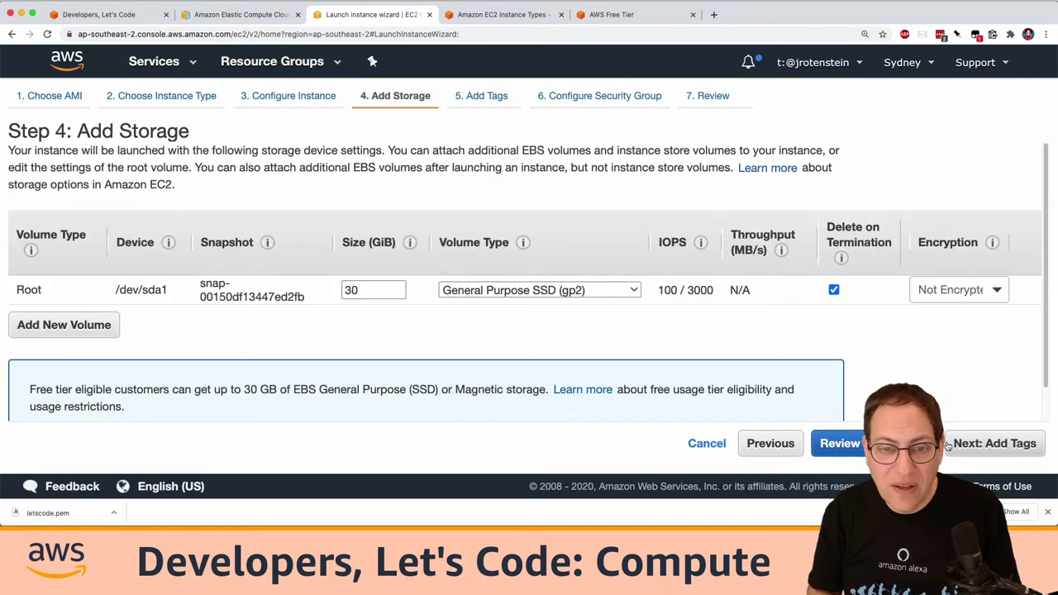
{"action": "left_click", "coordinate": [983, 443]}
Step: Add a tag with key Name and value Win2019, and continue to the security group configuration
{"action": "left_click", "coordinate": [51, 355]}
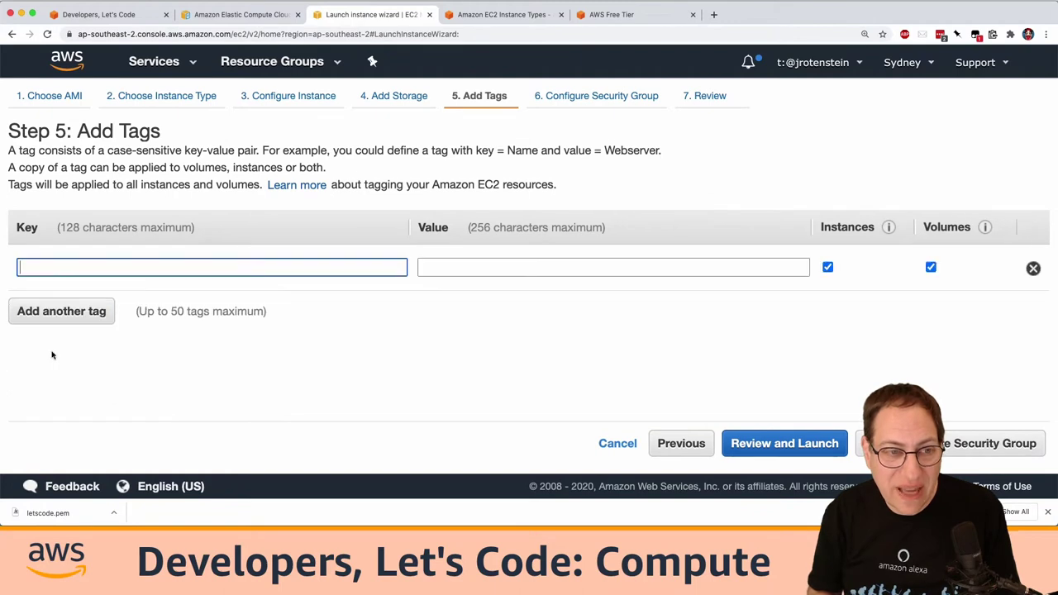
{"action": "type", "text": "Name"}
{"action": "key", "text": "Tab"}
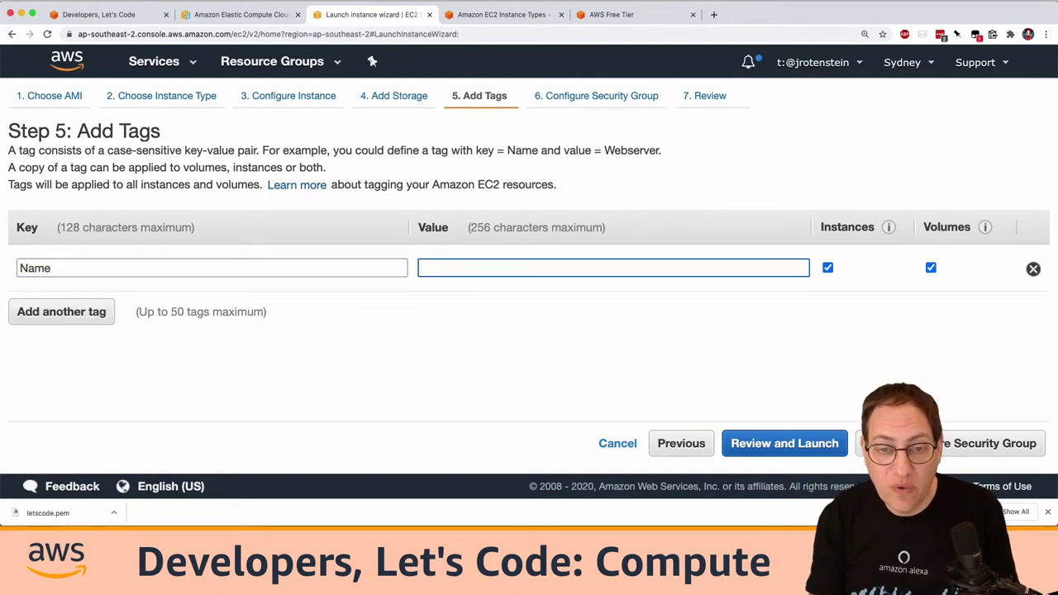
{"action": "type", "text": "Win2019"}
{"action": "key", "text": "Tab"}
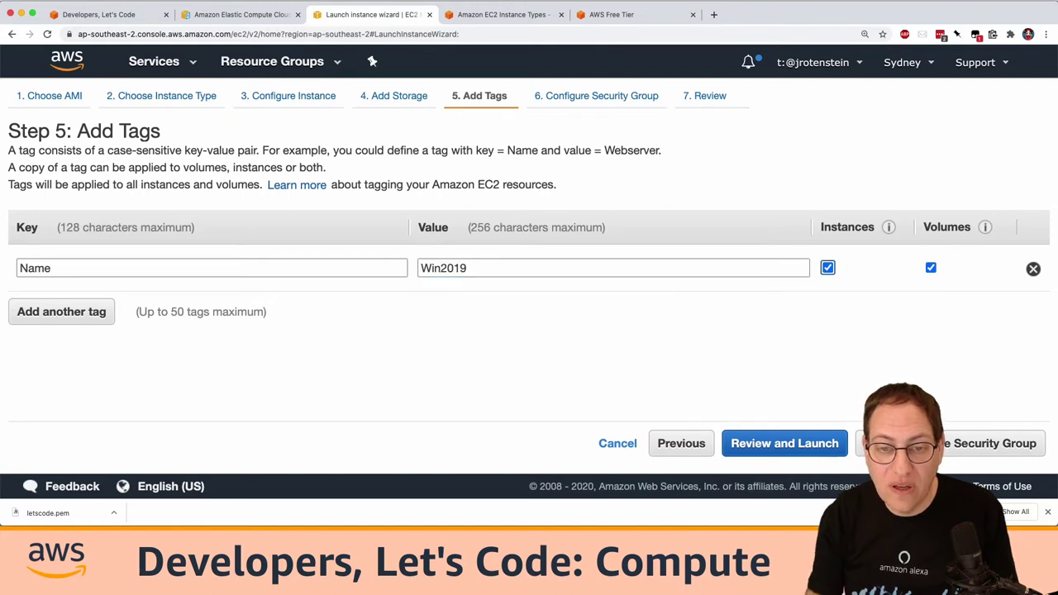
{"action": "left_click", "coordinate": [992, 445]}
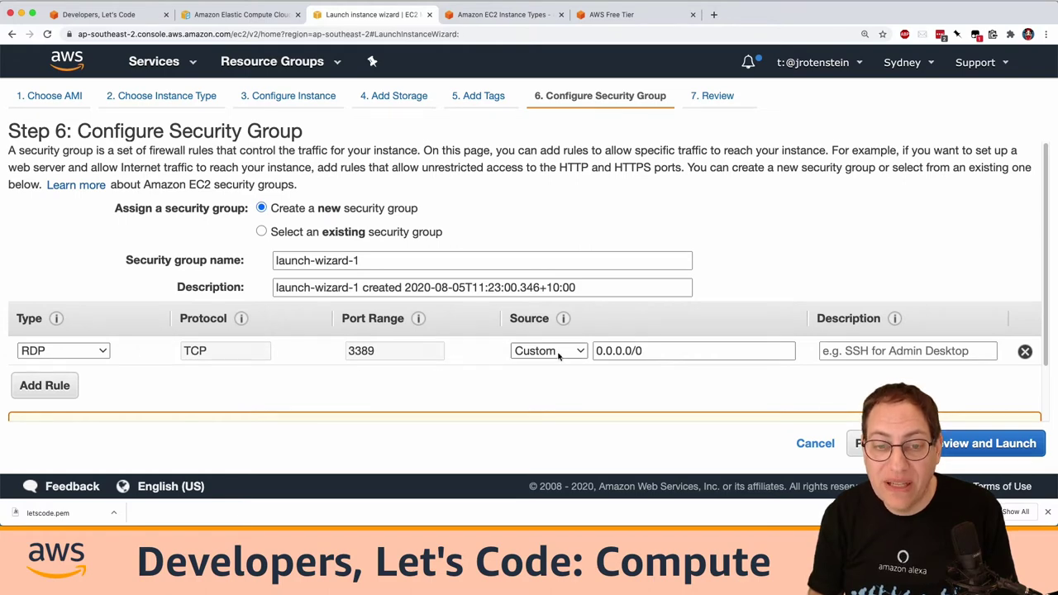
Step: Accept the default new security group and launch the instance with the existing class key pair, acknowledging access to its private key file
{"action": "left_click", "coordinate": [1002, 440]}
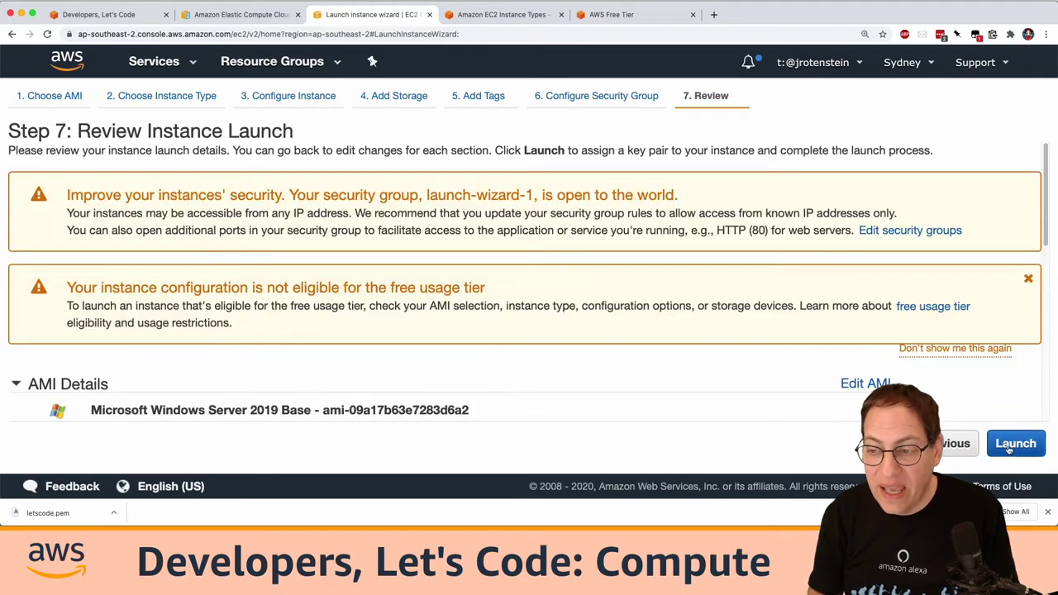
{"action": "left_click", "coordinate": [1003, 440]}
{"action": "left_click", "coordinate": [666, 357]}
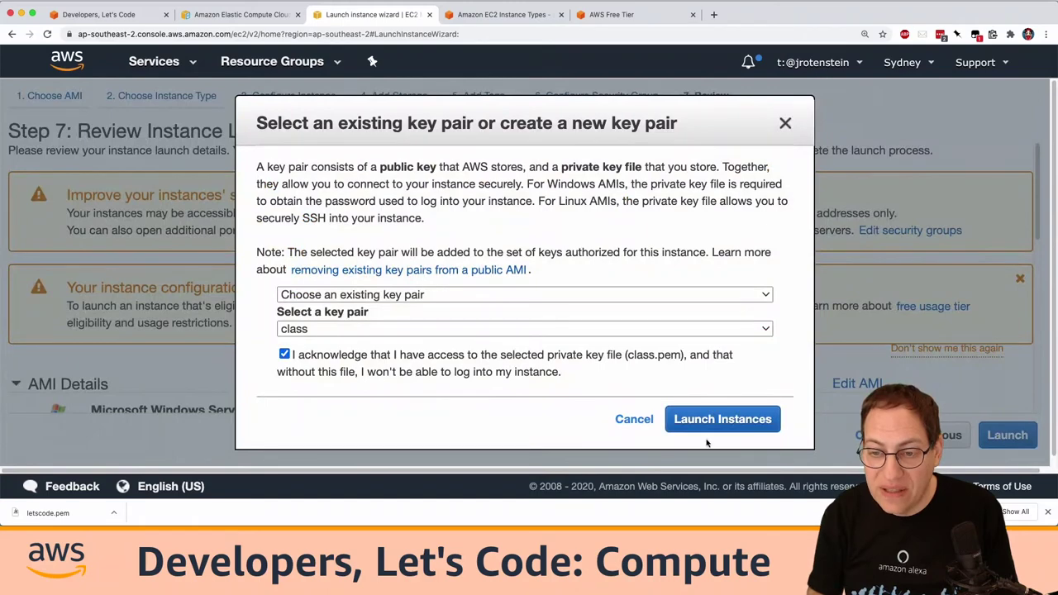
{"action": "left_click", "coordinate": [702, 422]}
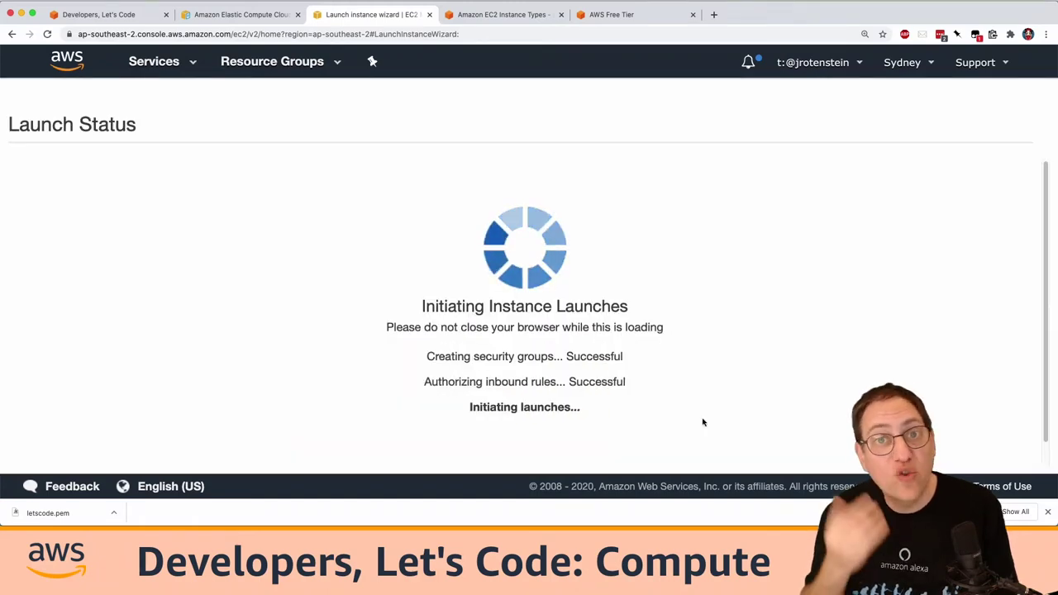
{"action": "scroll", "coordinate": [898, 368], "scroll_direction": "down", "scroll_amount": 5}
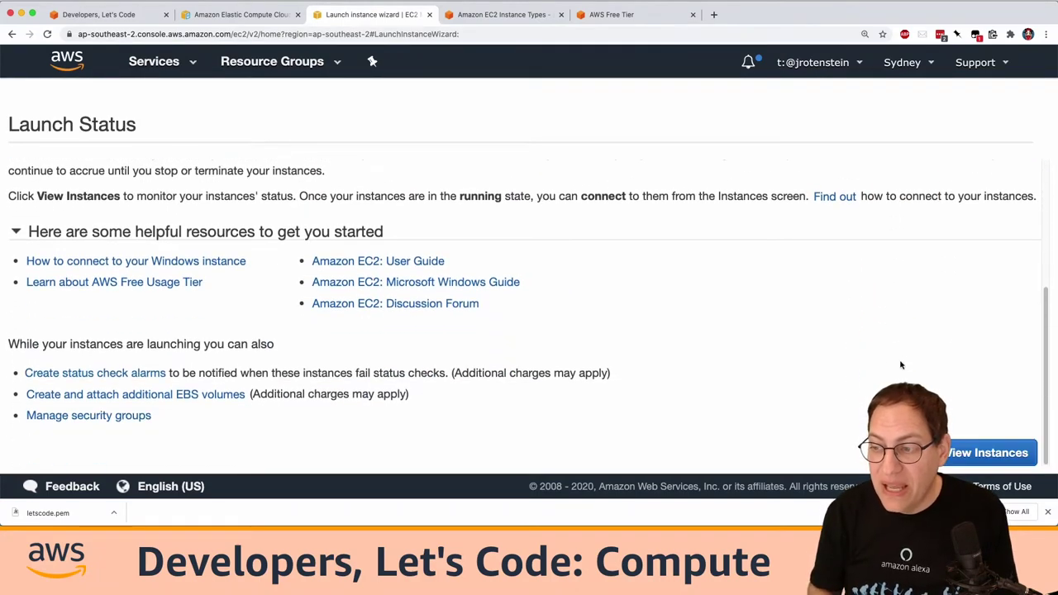
Step: Leave the launch status page for the instances list and try to create a new pem key pair named Letscode
{"action": "left_click", "coordinate": [969, 450]}
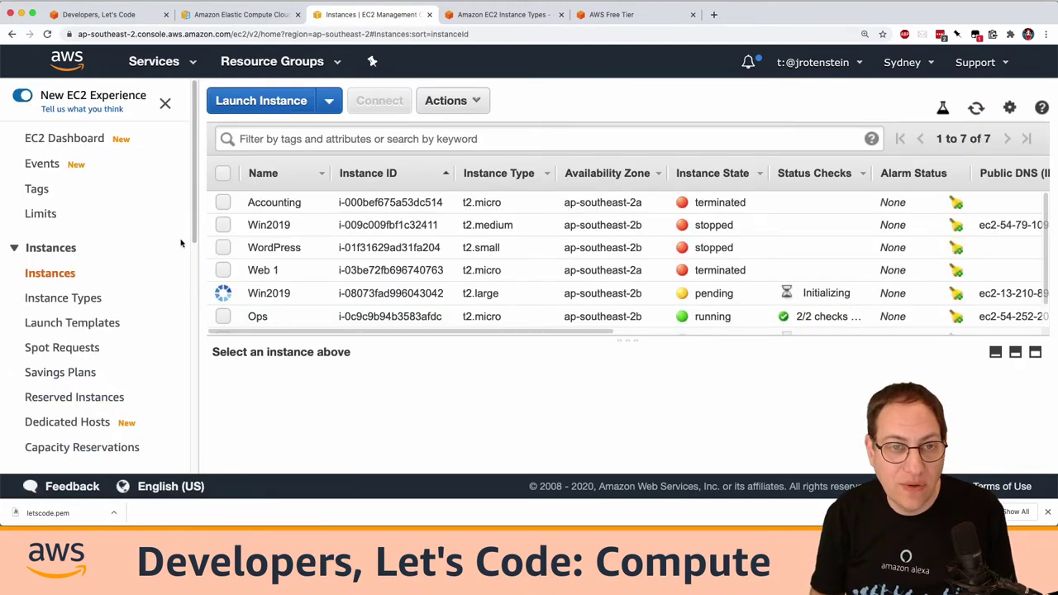
{"action": "scroll", "coordinate": [51, 399], "scroll_direction": "down", "scroll_amount": 5}
{"action": "scroll", "coordinate": [70, 350], "scroll_direction": "up", "scroll_amount": 1}
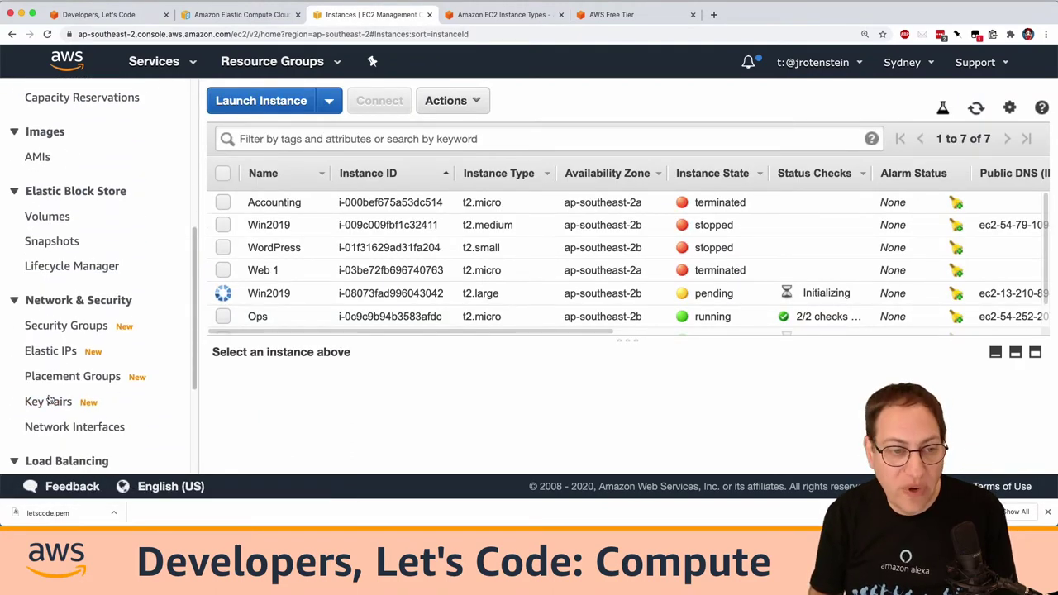
{"action": "left_click", "coordinate": [50, 402]}
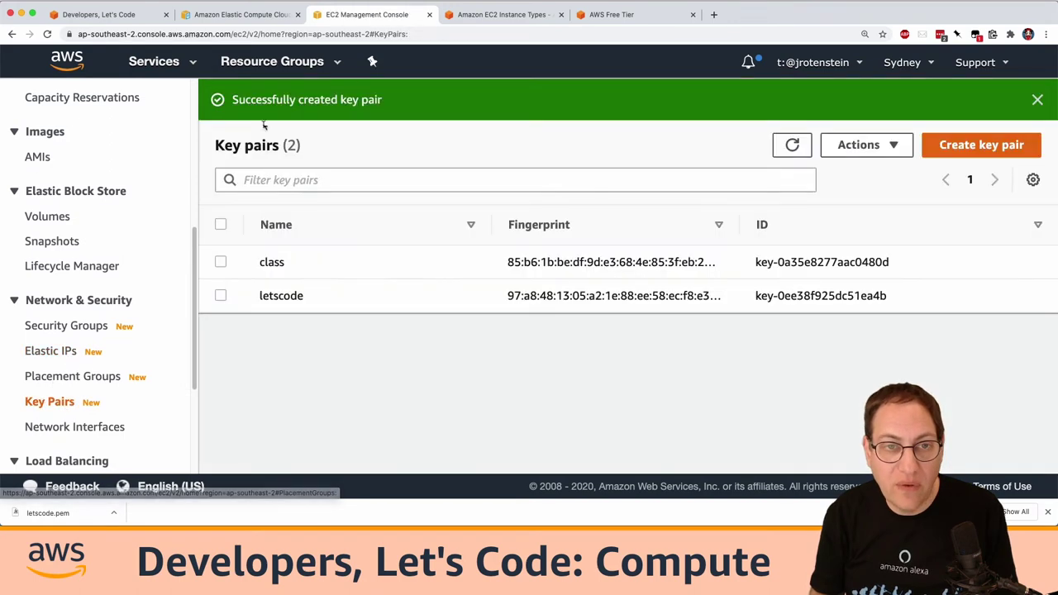
{"action": "left_click", "coordinate": [992, 146]}
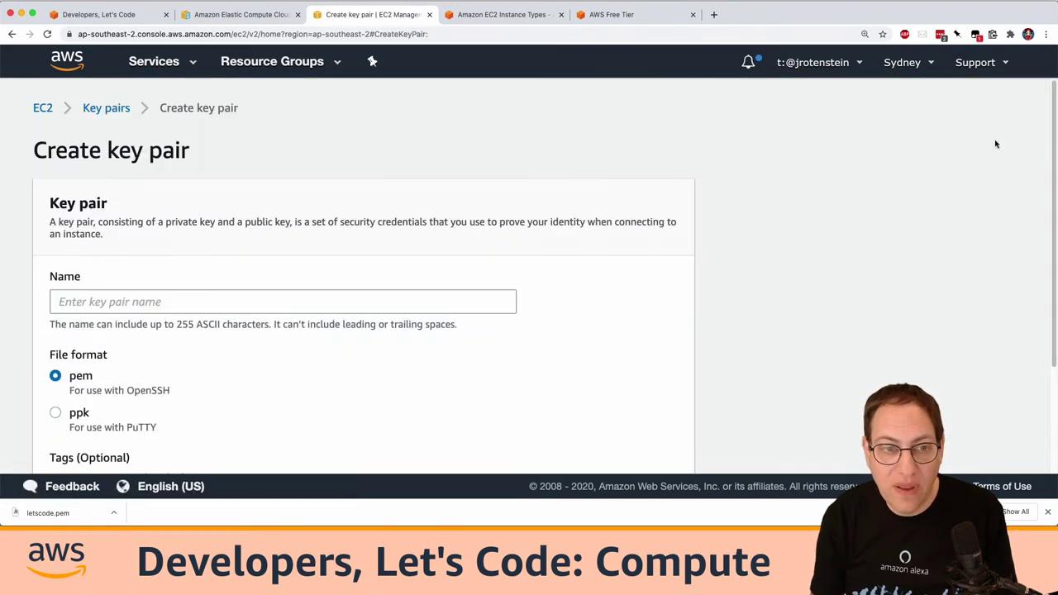
{"action": "left_click", "coordinate": [492, 300]}
{"action": "type", "text": "Lets"}
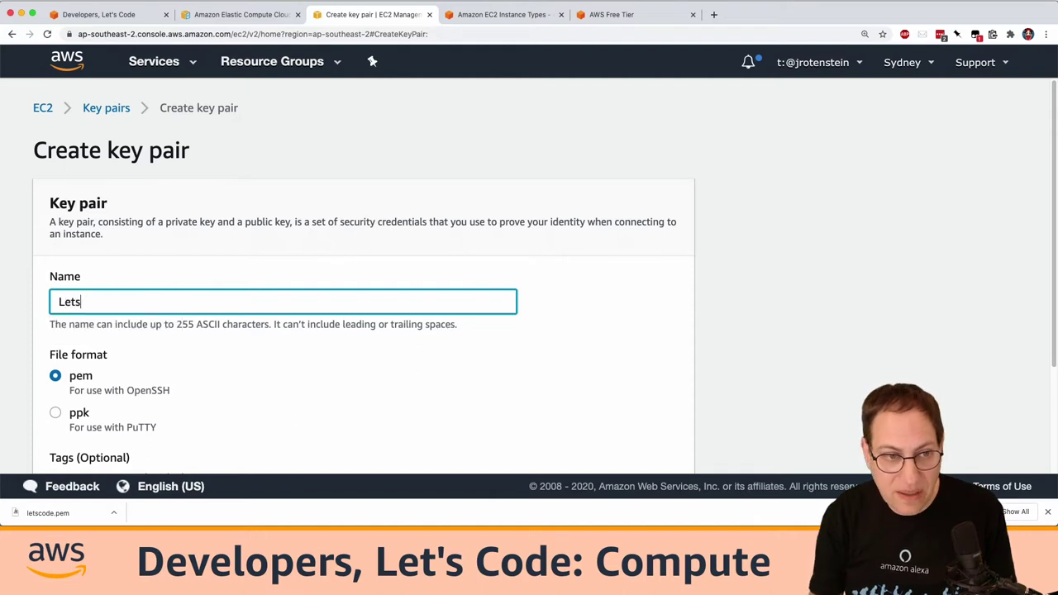
{"action": "type", "text": "code"}
{"action": "scroll", "coordinate": [402, 409], "scroll_direction": "down", "scroll_amount": 3}
{"action": "left_click", "coordinate": [675, 443]}
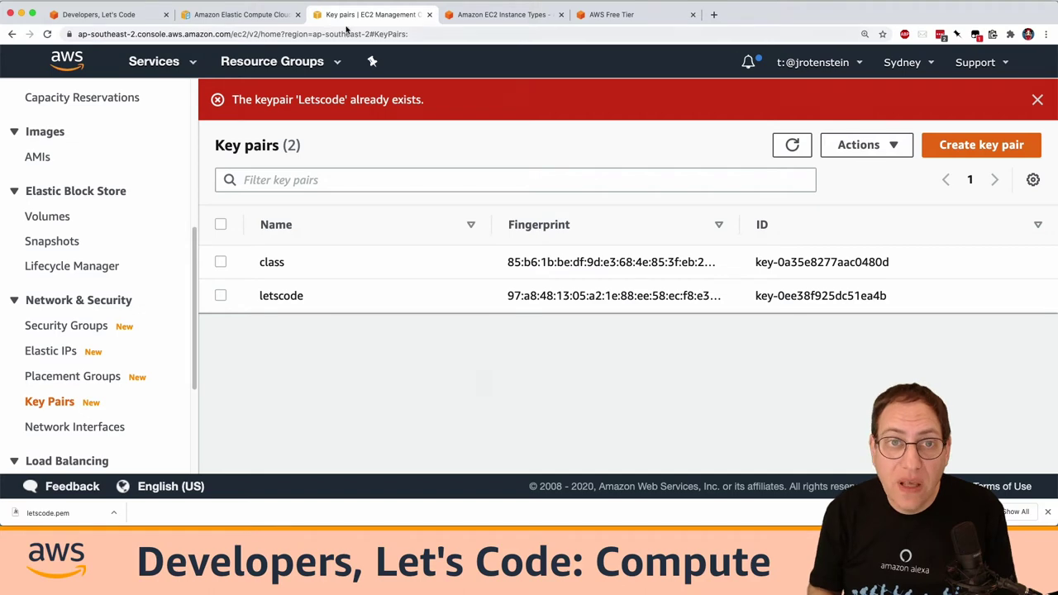
Step: Select the Web Server instance in the instances list, enlarge its details and copy its IPv4 public IP
{"action": "left_click", "coordinate": [252, 15]}
{"action": "left_click", "coordinate": [356, 15]}
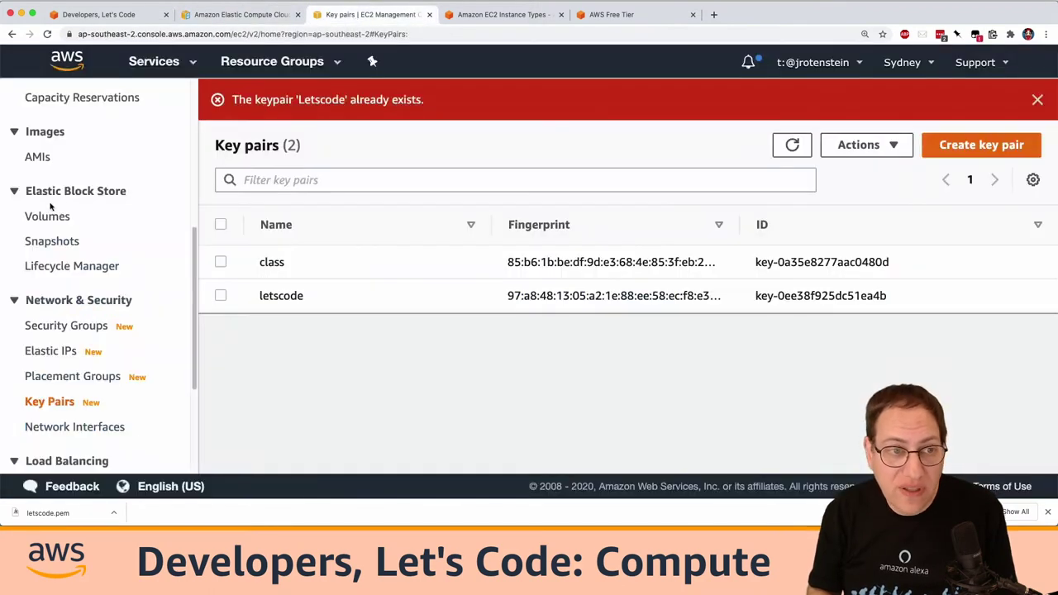
{"action": "scroll", "coordinate": [63, 276], "scroll_direction": "up", "scroll_amount": 6}
{"action": "left_click", "coordinate": [64, 275]}
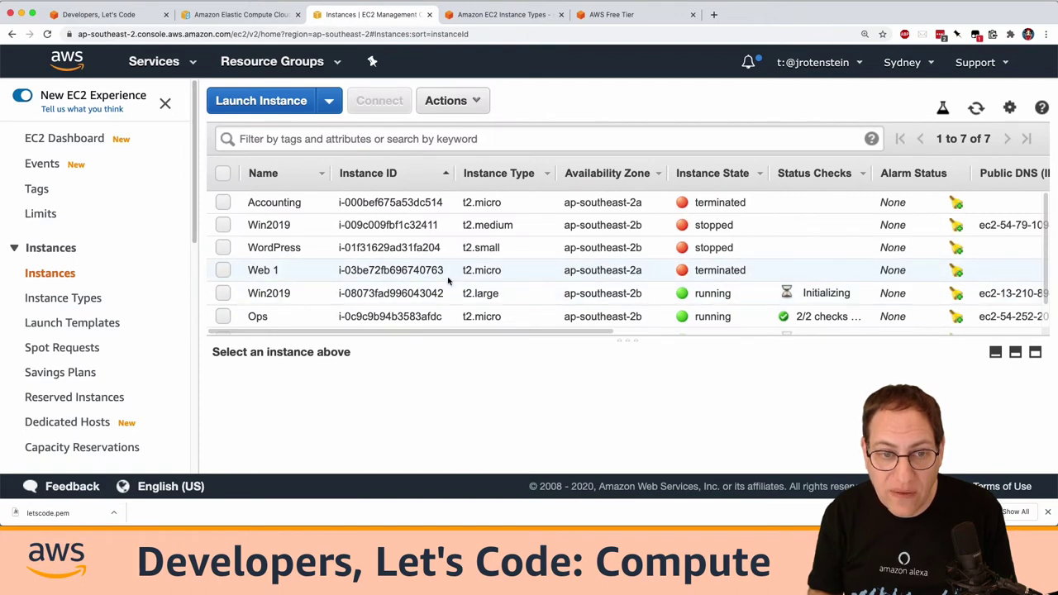
{"action": "scroll", "coordinate": [448, 281], "scroll_direction": "down", "scroll_amount": 1}
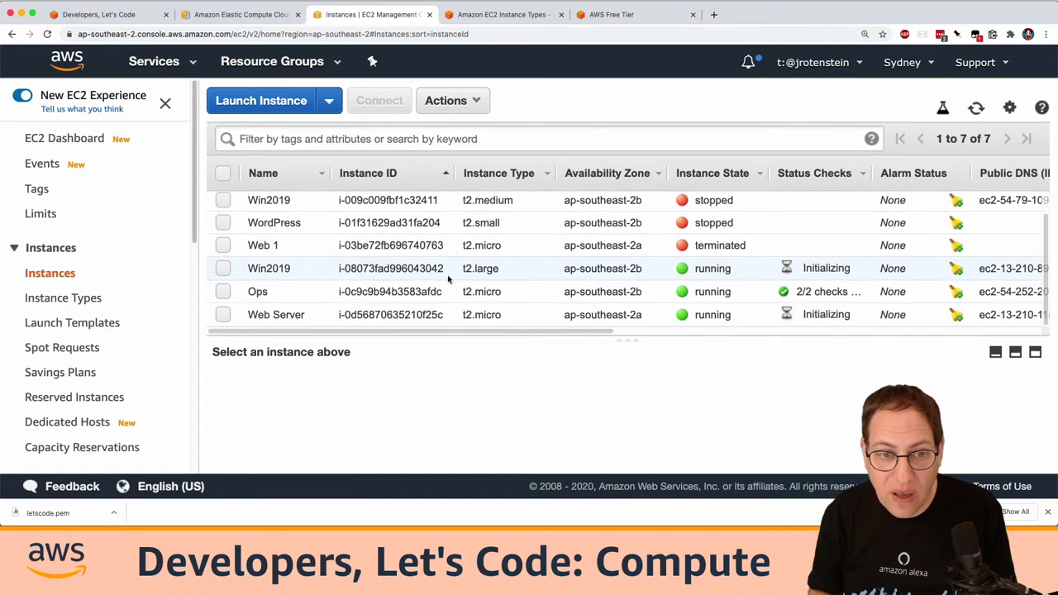
{"action": "left_click", "coordinate": [816, 315]}
{"action": "left_click_drag", "start_coordinate": [523, 338], "coordinate": [530, 236]}
{"action": "scroll", "coordinate": [604, 347], "scroll_direction": "down", "scroll_amount": 1}
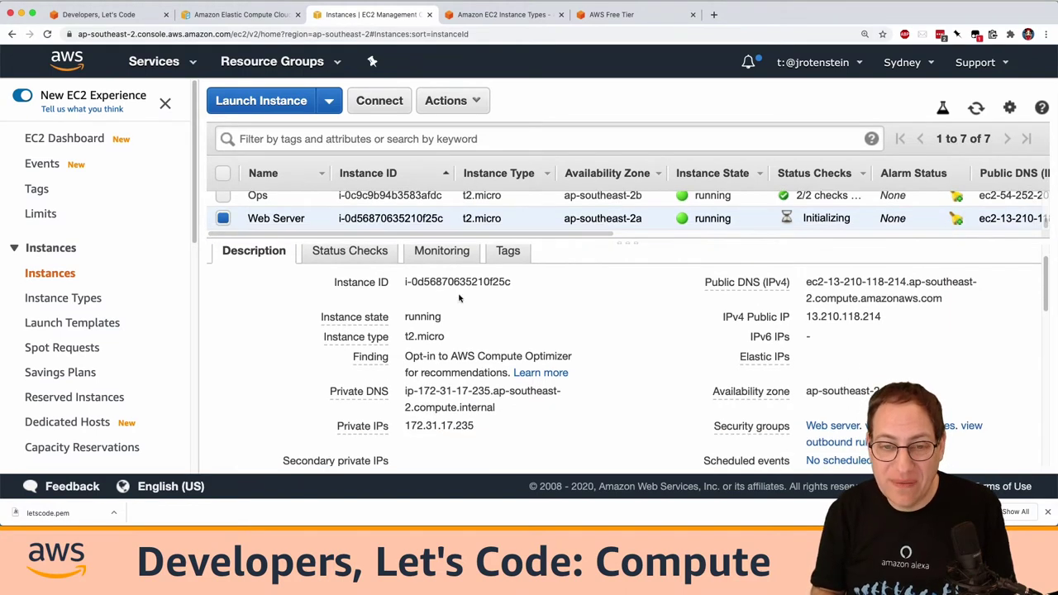
{"action": "left_click_drag", "start_coordinate": [401, 282], "coordinate": [510, 283]}
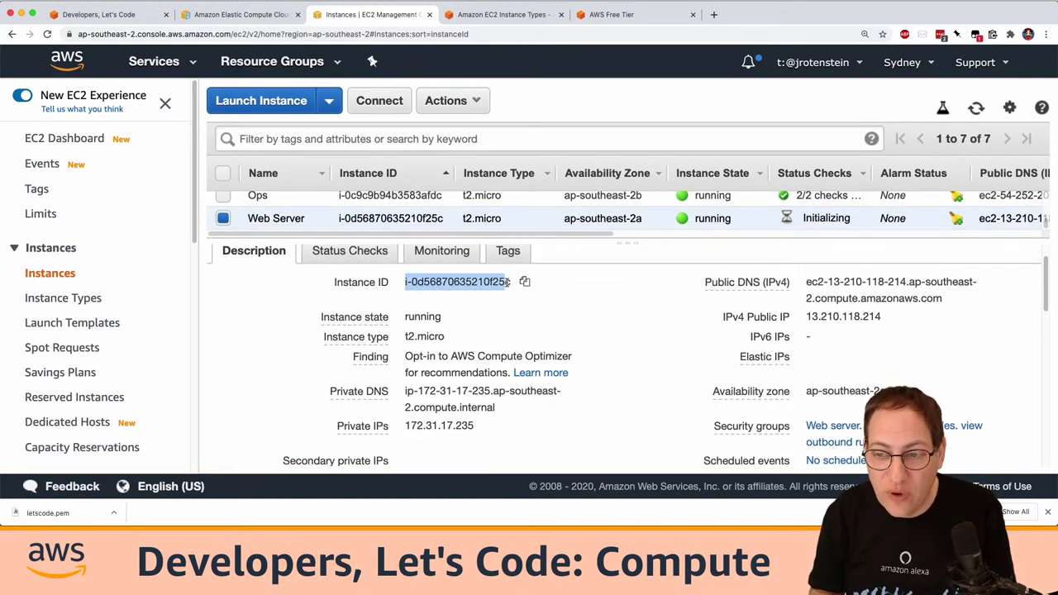
{"action": "left_click_drag", "start_coordinate": [881, 316], "coordinate": [808, 316]}
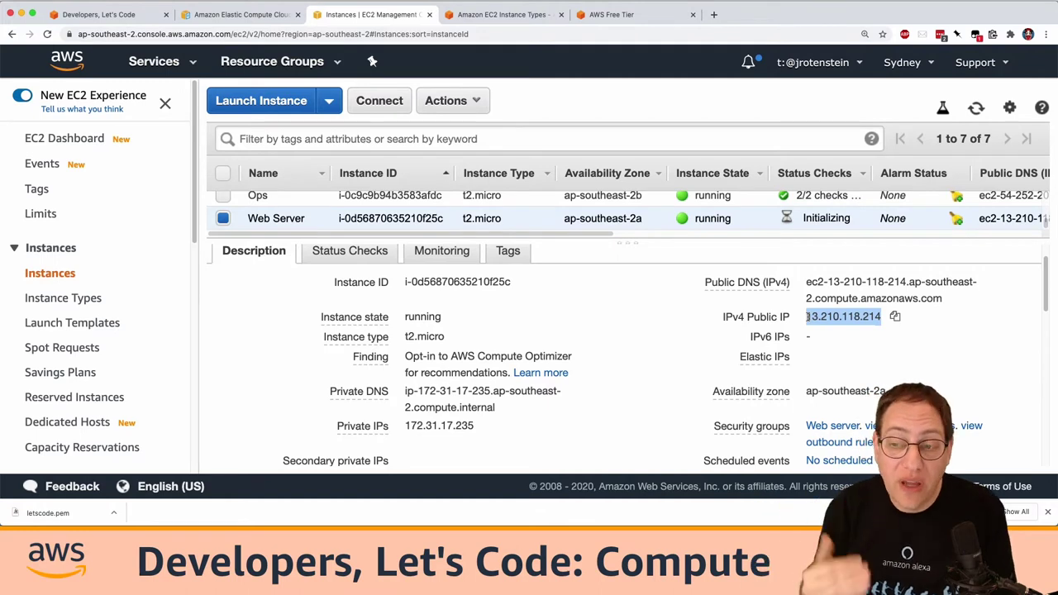
{"action": "left_click", "coordinate": [893, 317]}
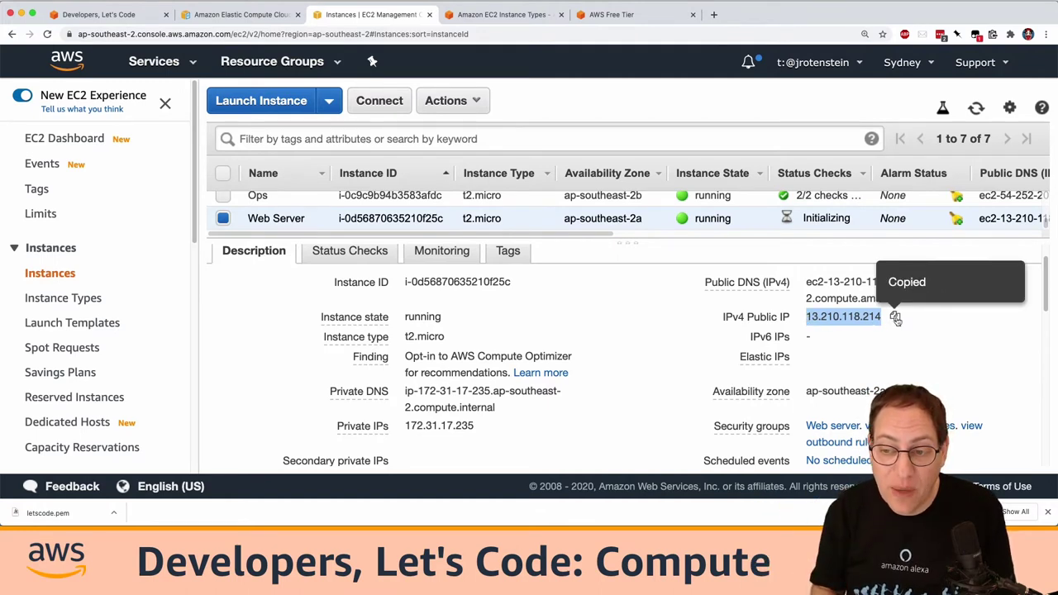
Step: Examine the inbound rules of the Web Server instance's security group, highlighting the SSH rule's port
{"action": "scroll", "coordinate": [848, 321], "scroll_direction": "down", "scroll_amount": 2}
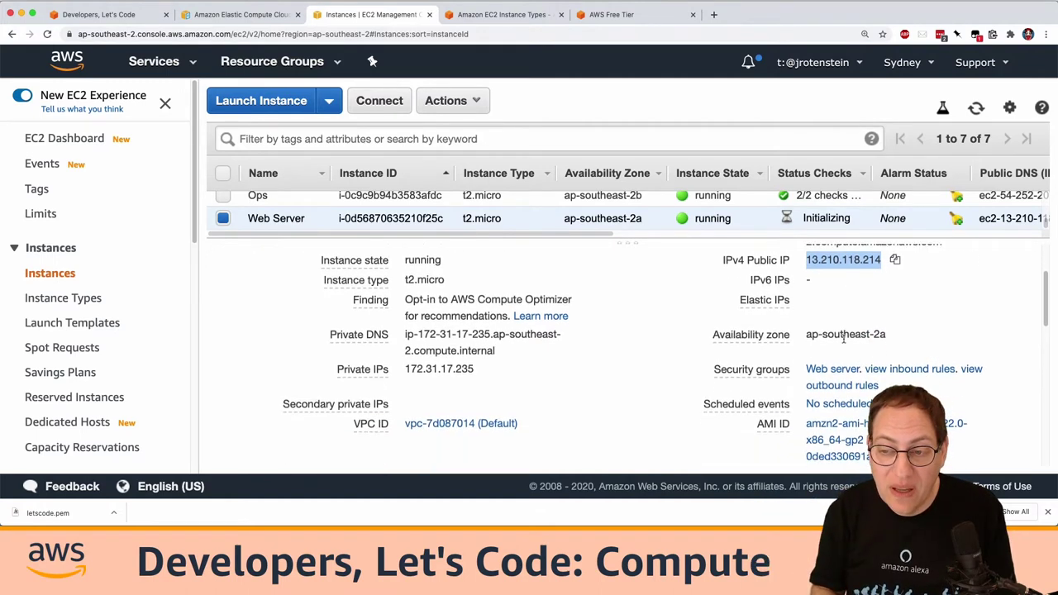
{"action": "left_click", "coordinate": [831, 367]}
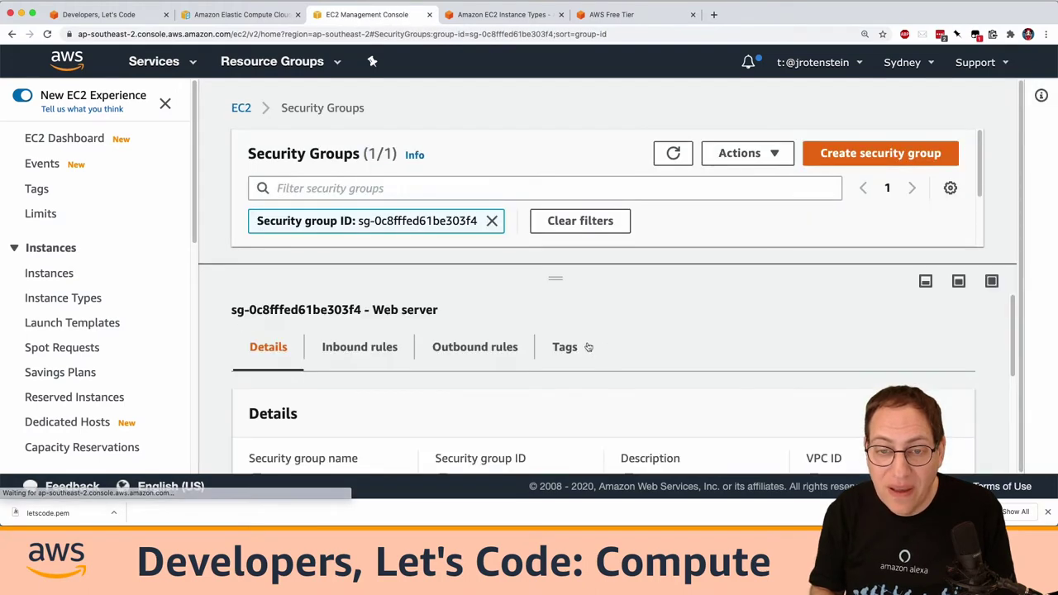
{"action": "left_click_drag", "start_coordinate": [555, 279], "coordinate": [556, 387]}
{"action": "left_click", "coordinate": [360, 456]}
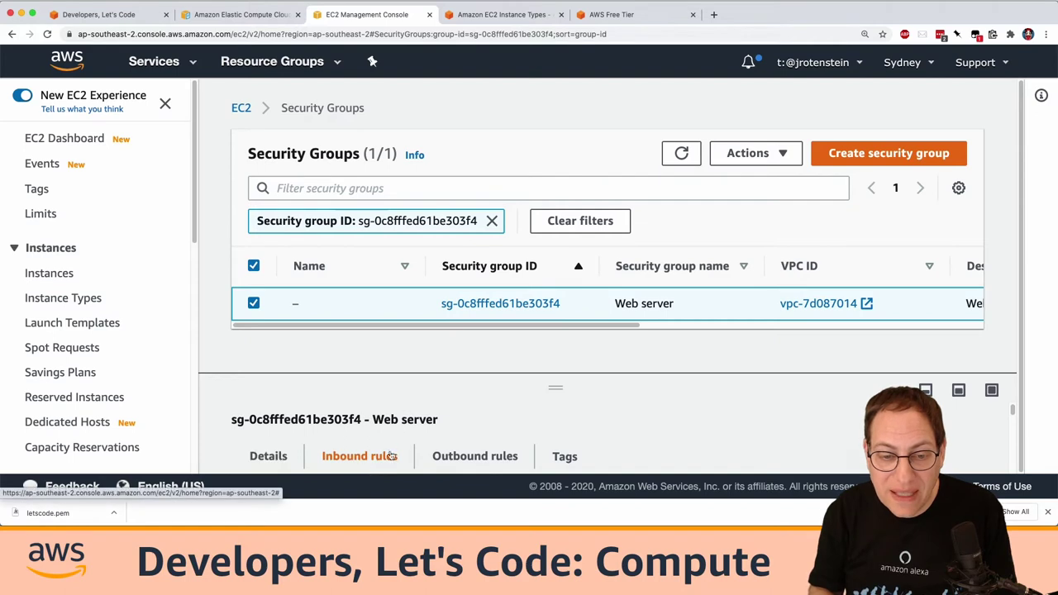
{"action": "left_click_drag", "start_coordinate": [555, 384], "coordinate": [555, 269]}
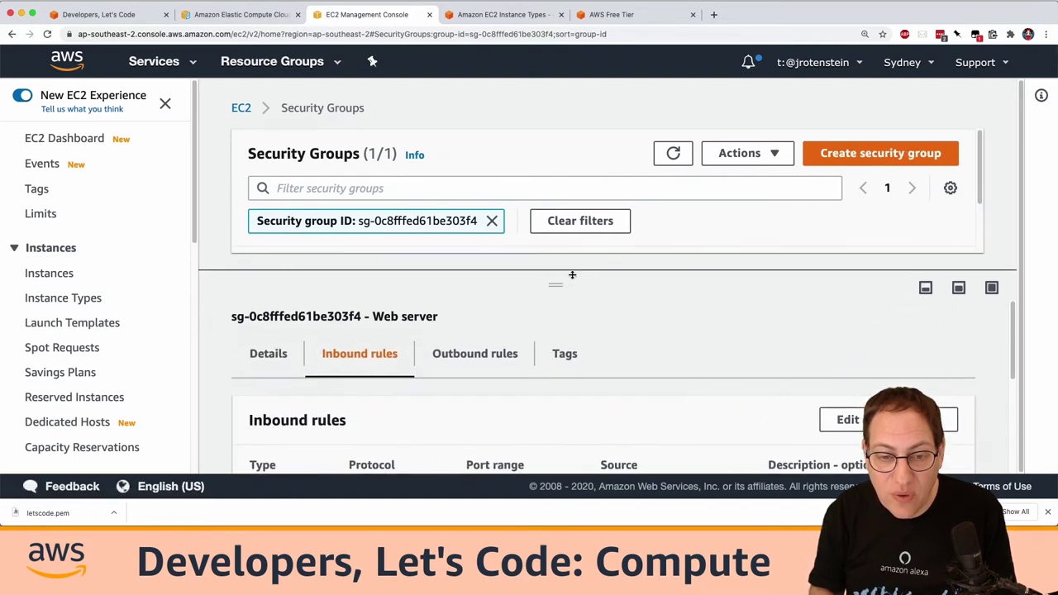
{"action": "scroll", "coordinate": [567, 301], "scroll_direction": "down", "scroll_amount": 3}
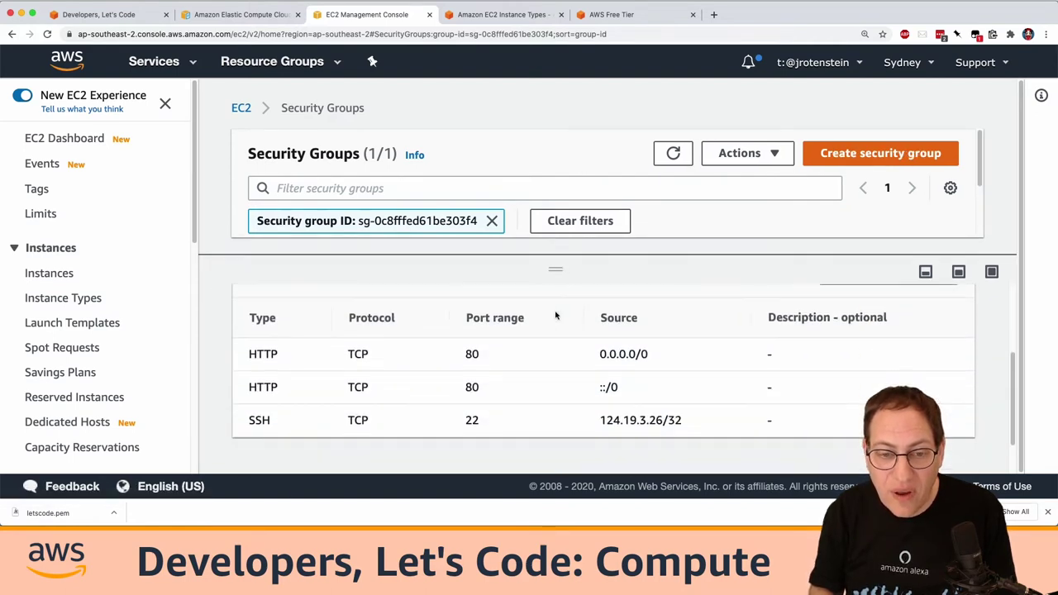
{"action": "left_click_drag", "start_coordinate": [482, 425], "coordinate": [458, 425]}
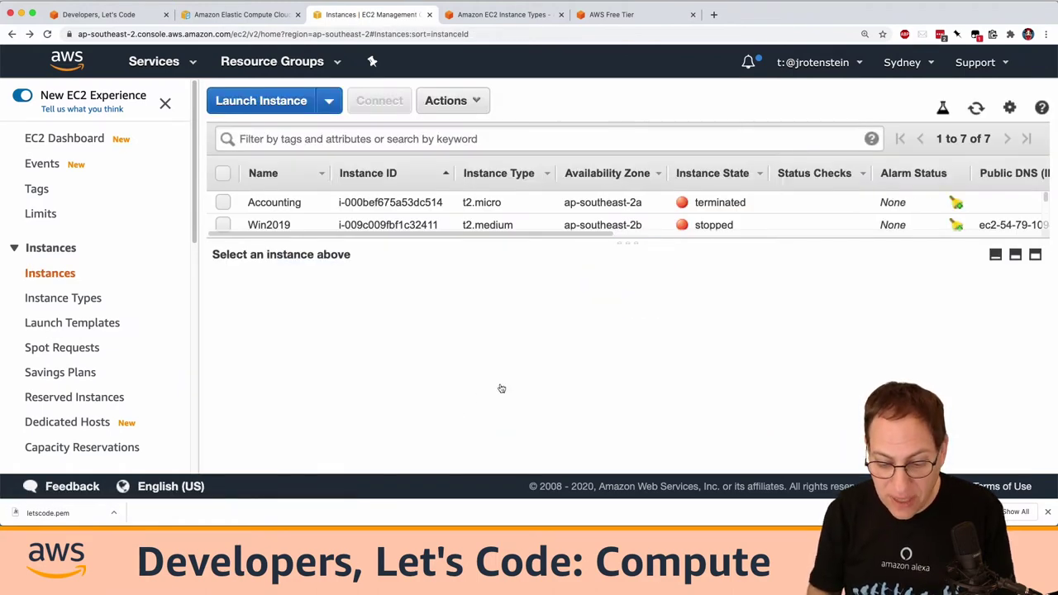
Step: Switch to Terminal, clear it, and try an SSH connection to 13.210.118.214 without a key, accepting the host's authenticity
{"action": "key", "text": "super+Tab"}
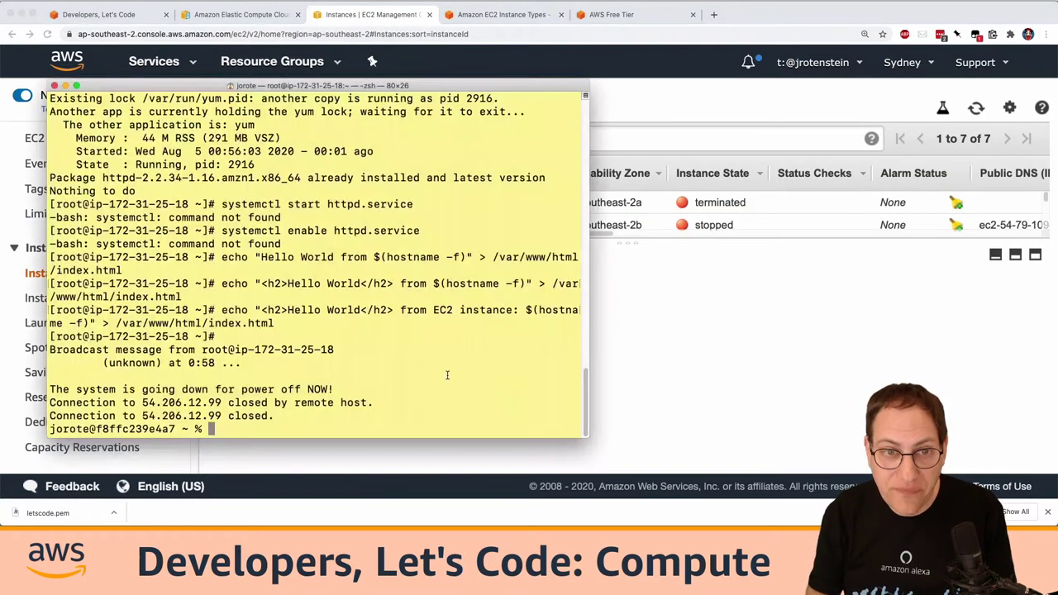
{"action": "key", "text": "super+k"}
{"action": "type", "text": "./"}
{"action": "key", "text": "BackSpace"}
{"action": "key", "text": "BackSpace"}
{"action": "type", "text": "ssh"}
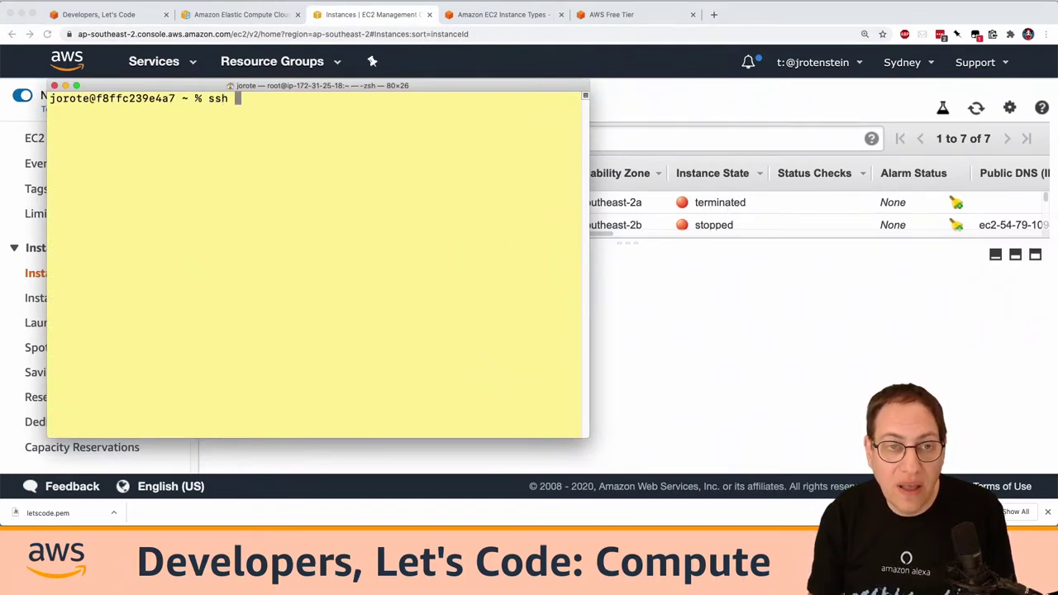
{"action": "key", "text": "super+v"}
{"action": "key", "text": "Return"}
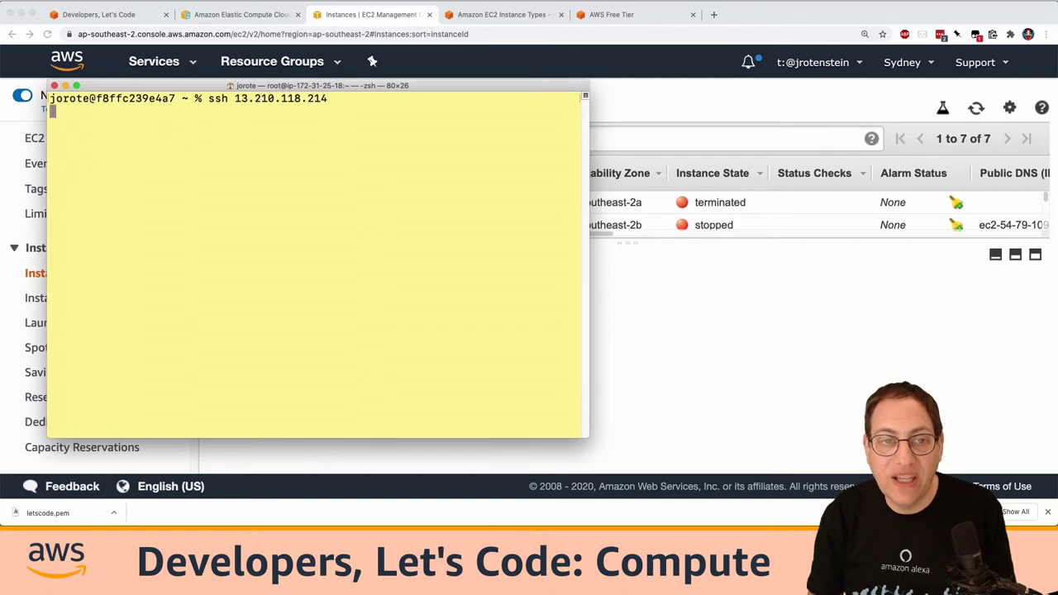
{"action": "type", "text": "yes"}
{"action": "key", "text": "Return"}
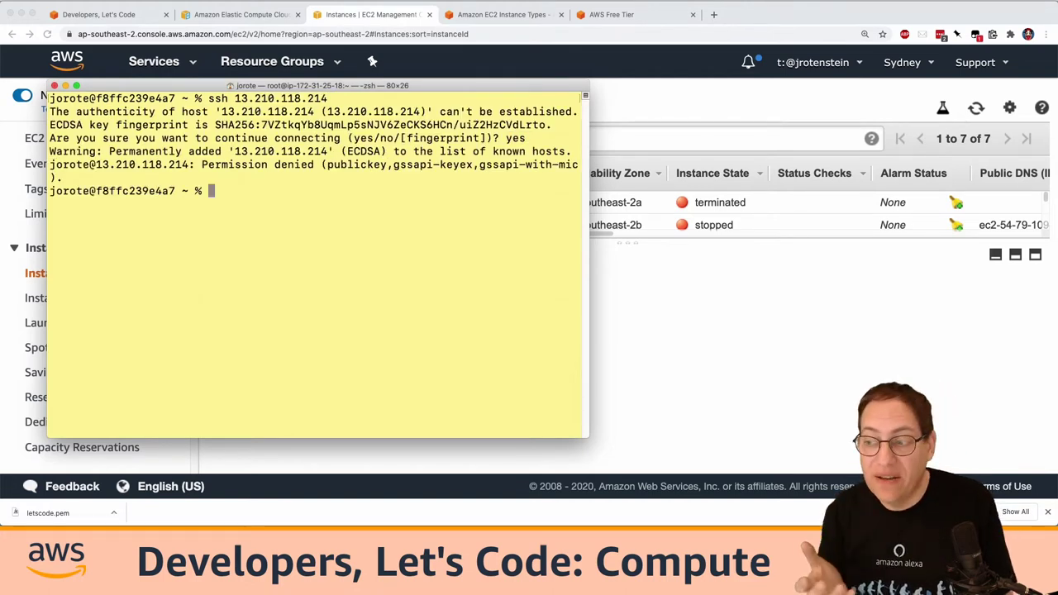
Step: Connect over SSH to 13.210.118.214 as ec2-user with the private key file Documents/Keys/class.pem
{"action": "type", "text": "ssh -i "}
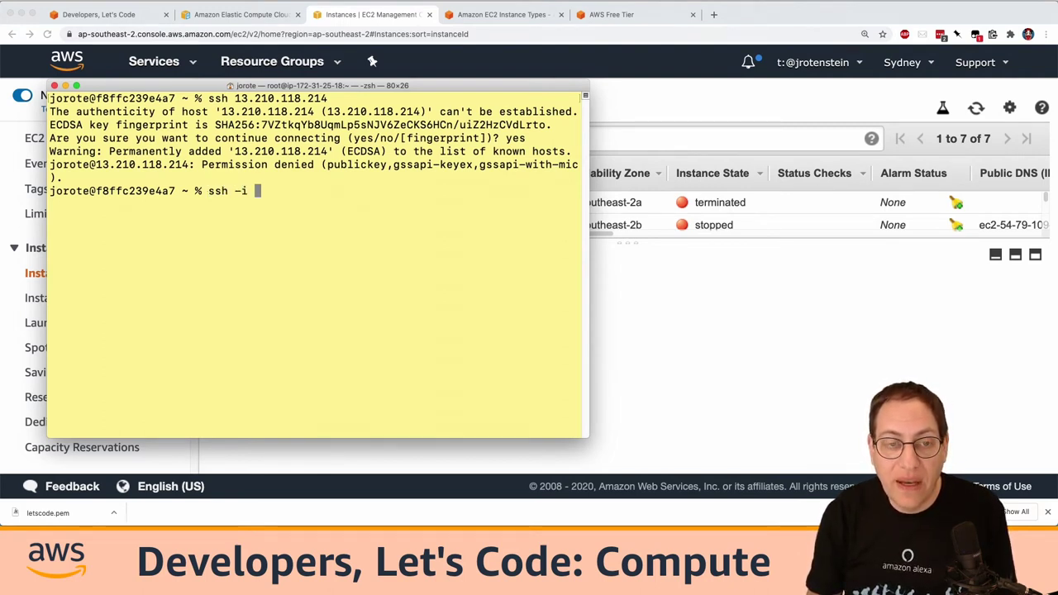
{"action": "type", "text": "Documents/"}
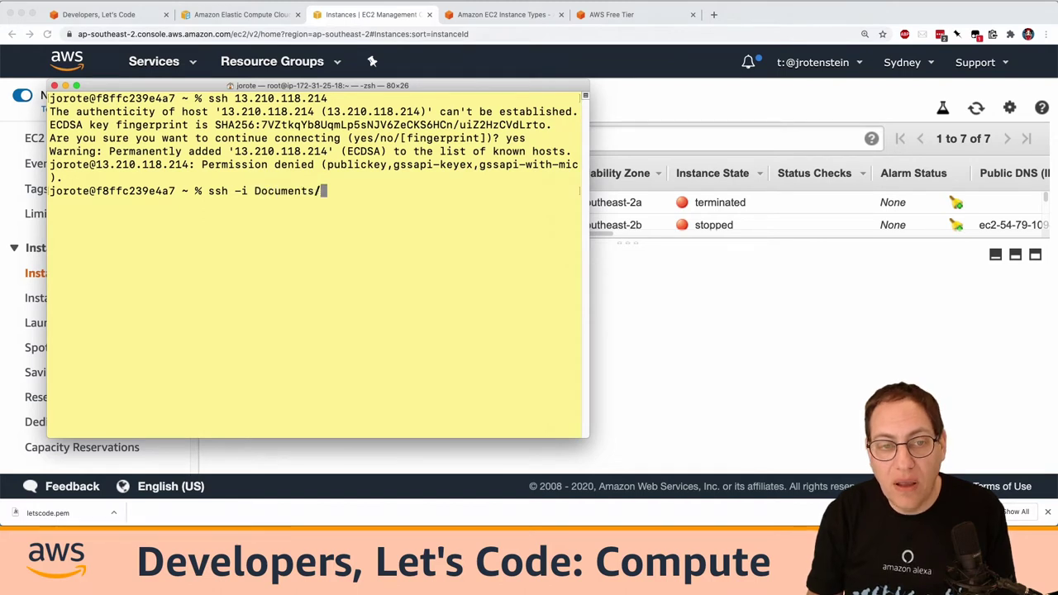
{"action": "type", "text": "Keys/class.pem "}
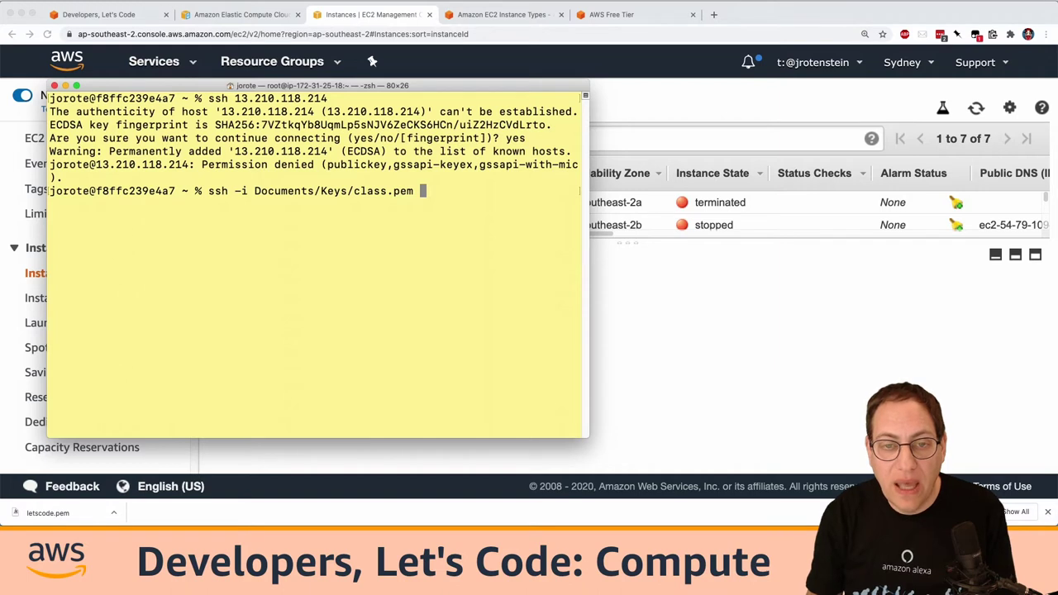
{"action": "type", "text": "ec2-user@"}
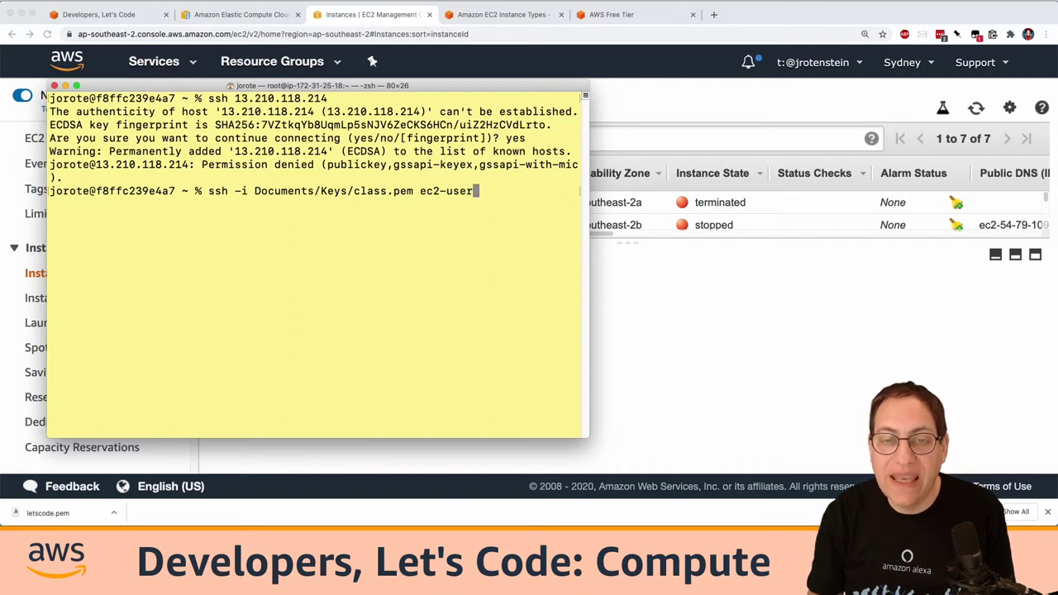
{"action": "key", "text": "super+v"}
{"action": "key", "text": "Return"}
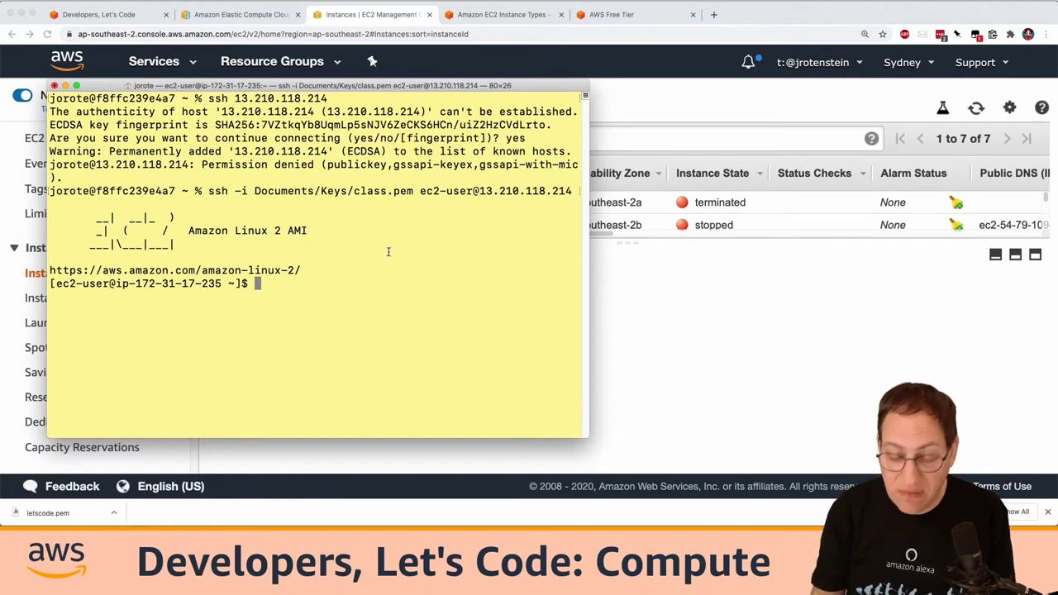
Step: List the home and root directories on the server, including a long listing of the home directory's hidden files
{"action": "type", "text": "ls"}
{"action": "key", "text": "Return"}
{"action": "type", "text": "mn"}
{"action": "key", "text": "BackSpace"}
{"action": "key", "text": "BackSpace"}
{"action": "type", "text": "ls /"}
{"action": "key", "text": "Return"}
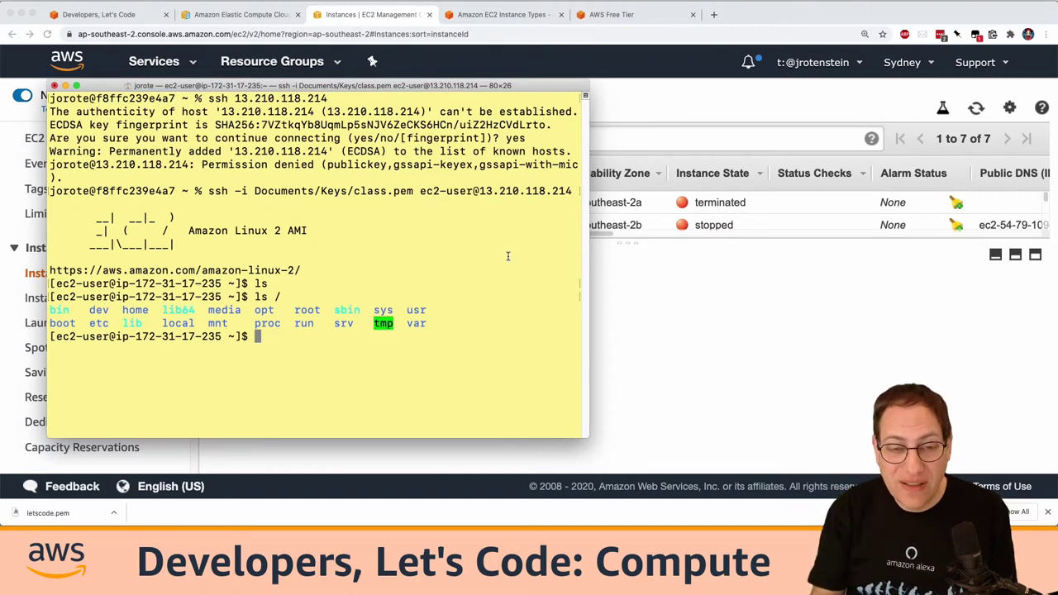
{"action": "type", "text": "ls -la"}
{"action": "key", "text": "Return"}
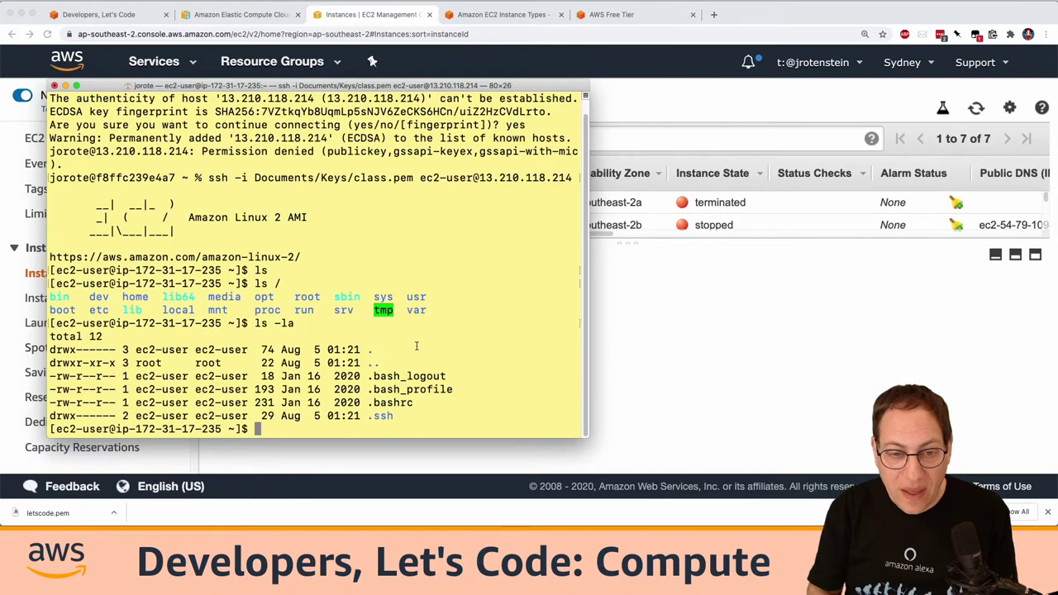
Step: Change to the .ssh directory and list all its files in long format
{"action": "left_click_drag", "start_coordinate": [399, 417], "coordinate": [367, 417]}
{"action": "type", "text": "cd .ssh"}
{"action": "key", "text": "Return"}
{"action": "type", "text": "ls -la"}
{"action": "key", "text": "Return"}
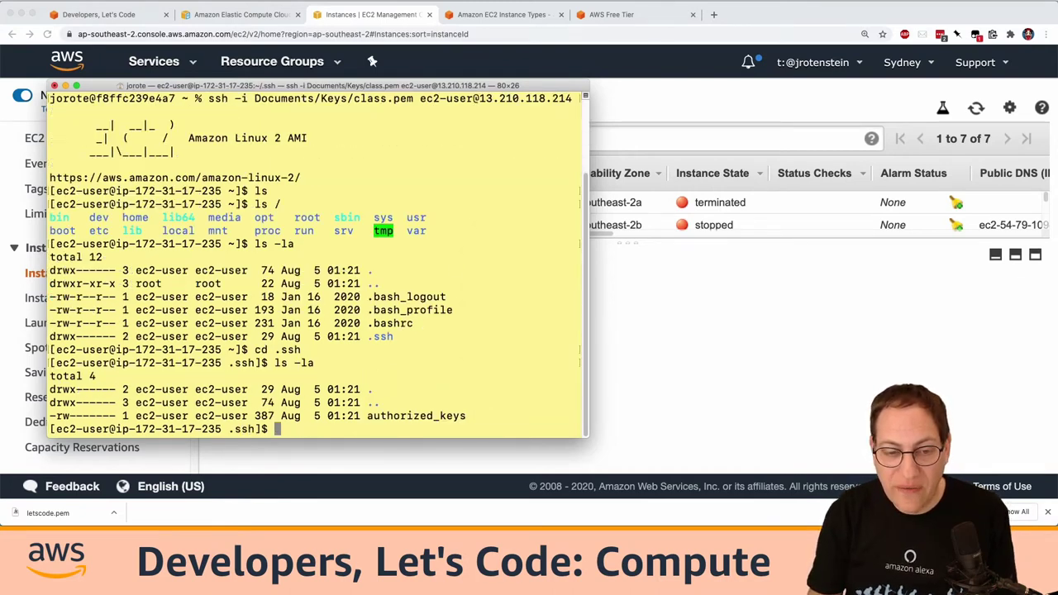
Step: Move the Terminal window higher, clear its screen and display the contents of authorized_keys, highlighting the public key
{"action": "left_click_drag", "start_coordinate": [474, 85], "coordinate": [506, 26]}
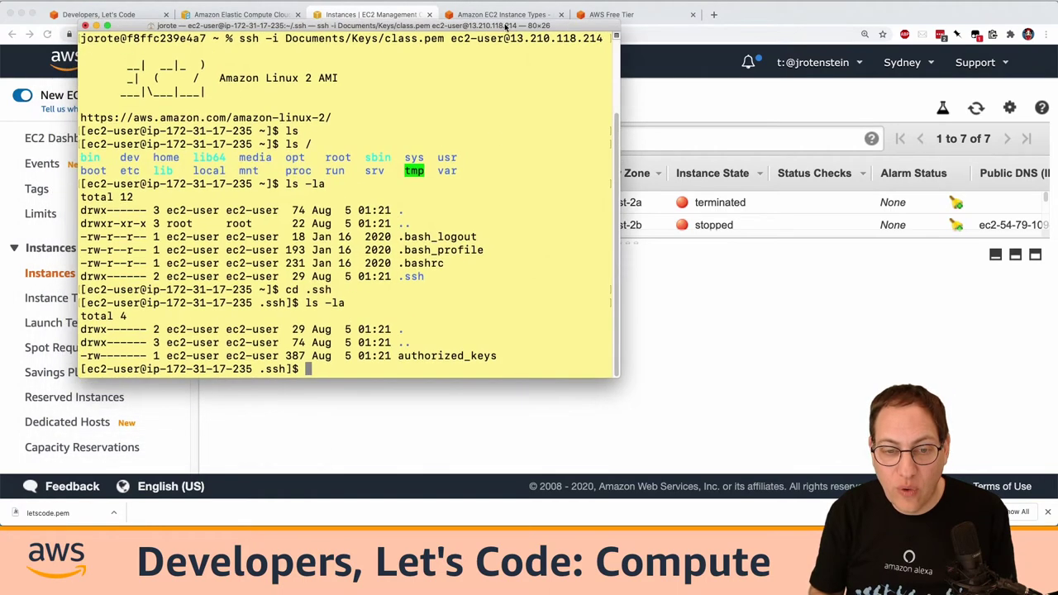
{"action": "type", "text": "cat au"}
{"action": "key", "text": "Tab"}
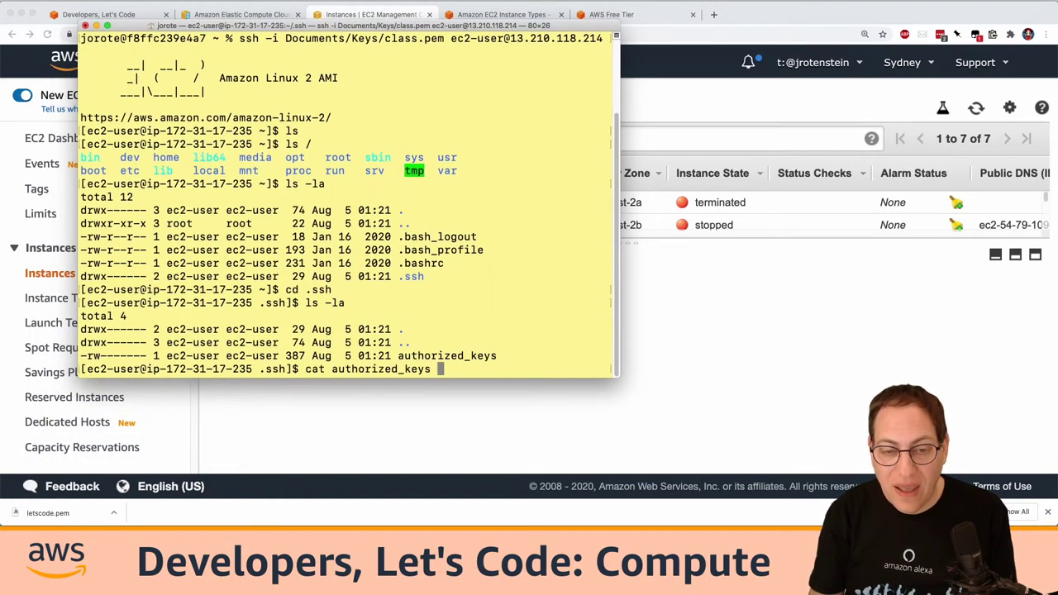
{"action": "key", "text": "ctrl+l"}
{"action": "key", "text": "Return"}
{"action": "left_click_drag", "start_coordinate": [538, 106], "coordinate": [80, 52]}
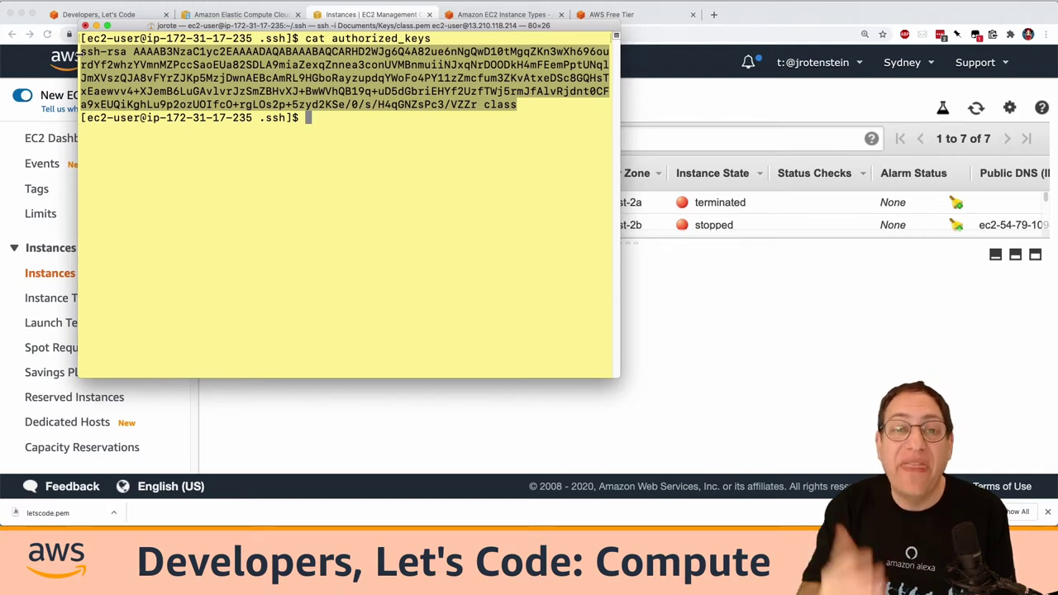
{"action": "left_click", "coordinate": [369, 194]}
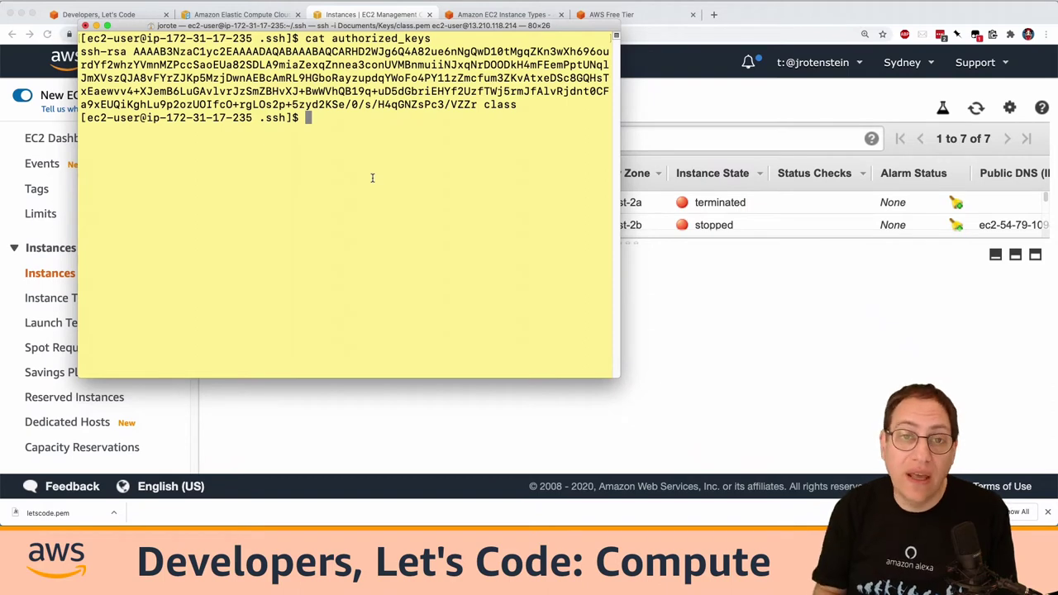
Step: Switch back to the EC2 console, enlarge the instance list, select the t2.large Win2019 instance and highlight its IPv4 public IP
{"action": "left_click", "coordinate": [674, 276]}
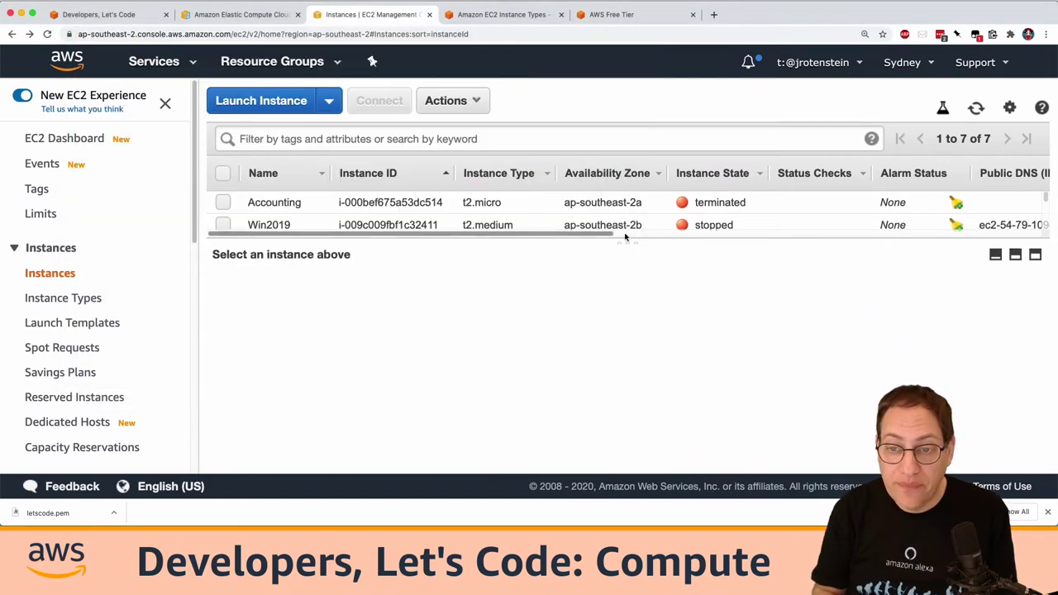
{"action": "left_click_drag", "start_coordinate": [626, 243], "coordinate": [622, 352]}
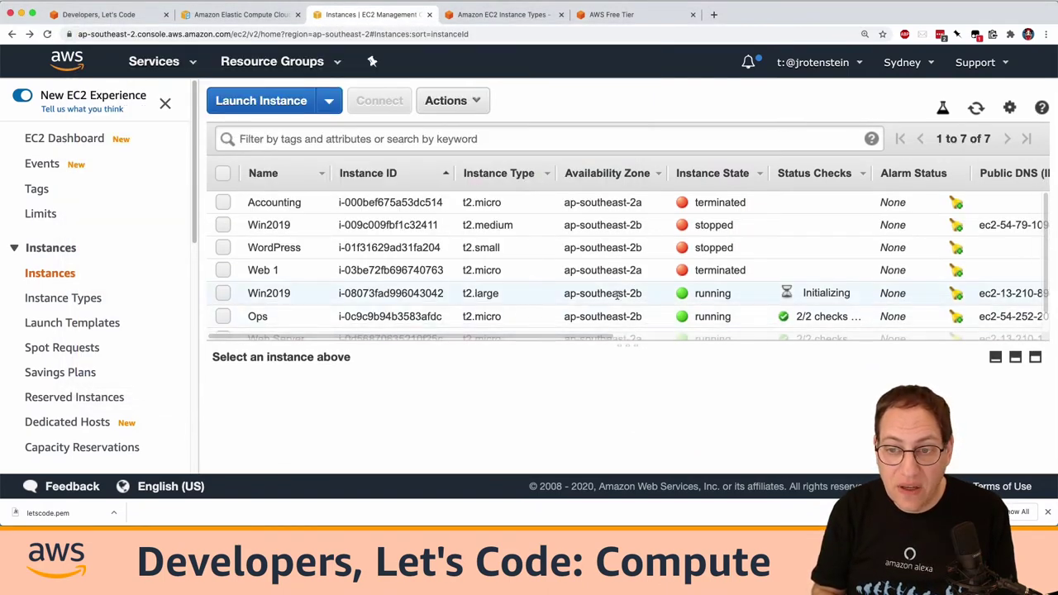
{"action": "scroll", "coordinate": [468, 316], "scroll_direction": "down", "scroll_amount": 1}
{"action": "left_click", "coordinate": [405, 275]}
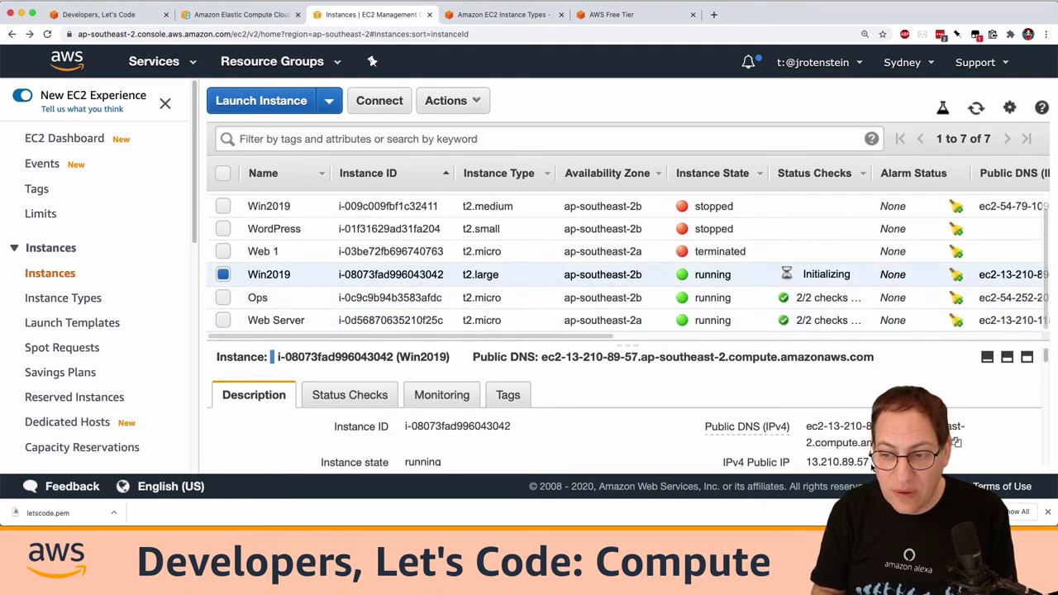
{"action": "left_click_drag", "start_coordinate": [872, 464], "coordinate": [805, 462]}
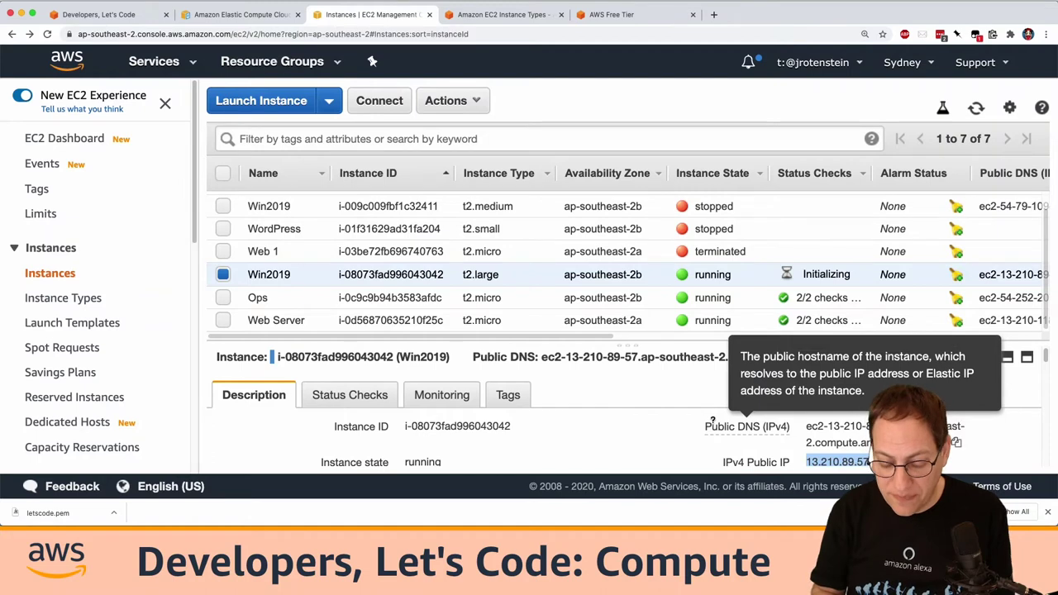
Step: Request the Windows password for the Win2019 instance and highlight the explanation of the encrypted default password
{"action": "left_click", "coordinate": [451, 101]}
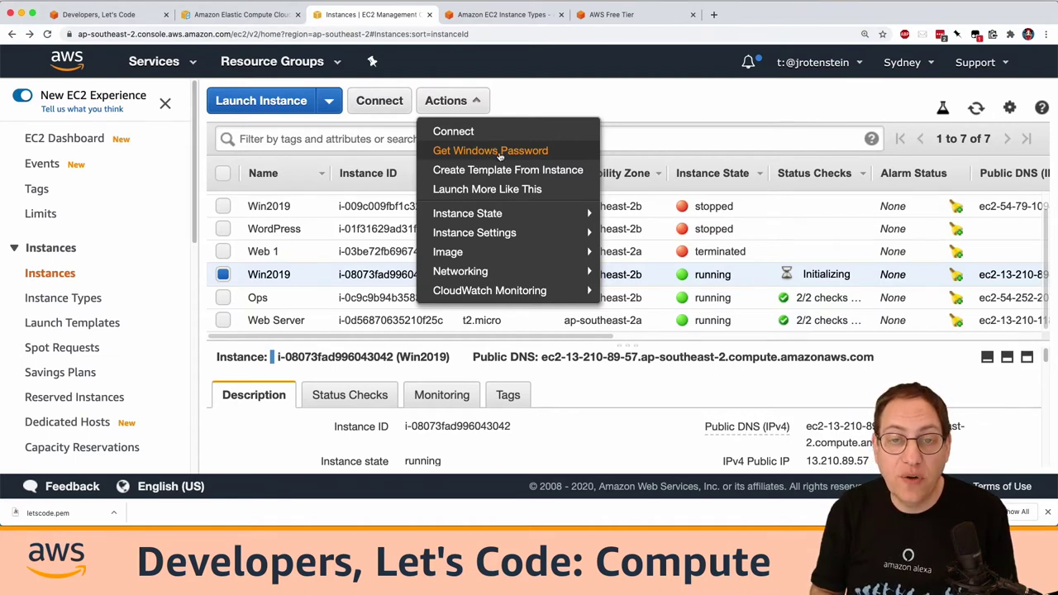
{"action": "left_click", "coordinate": [499, 154]}
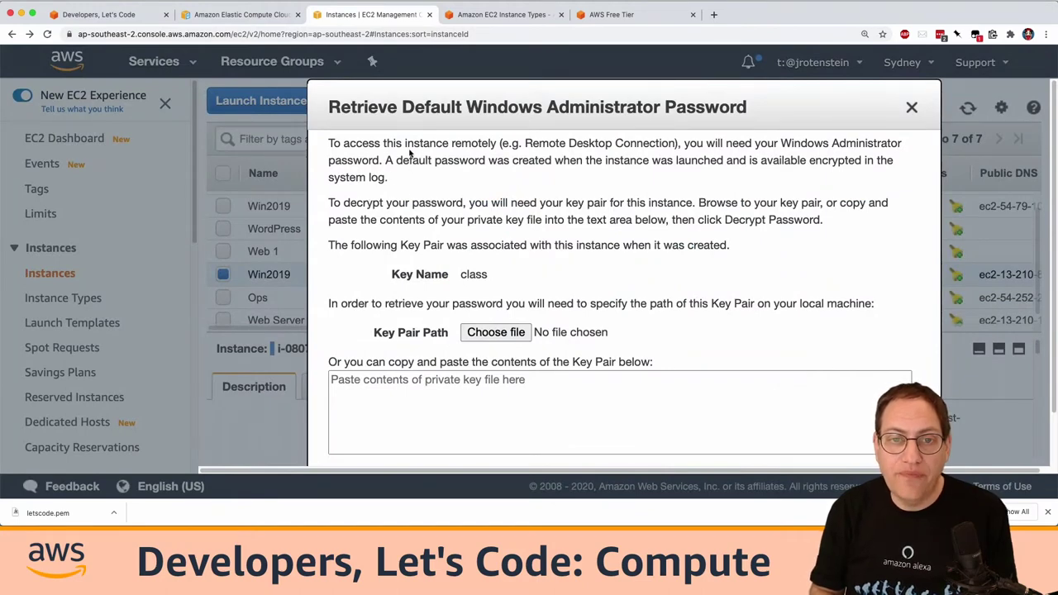
{"action": "left_click_drag", "start_coordinate": [403, 159], "coordinate": [412, 179]}
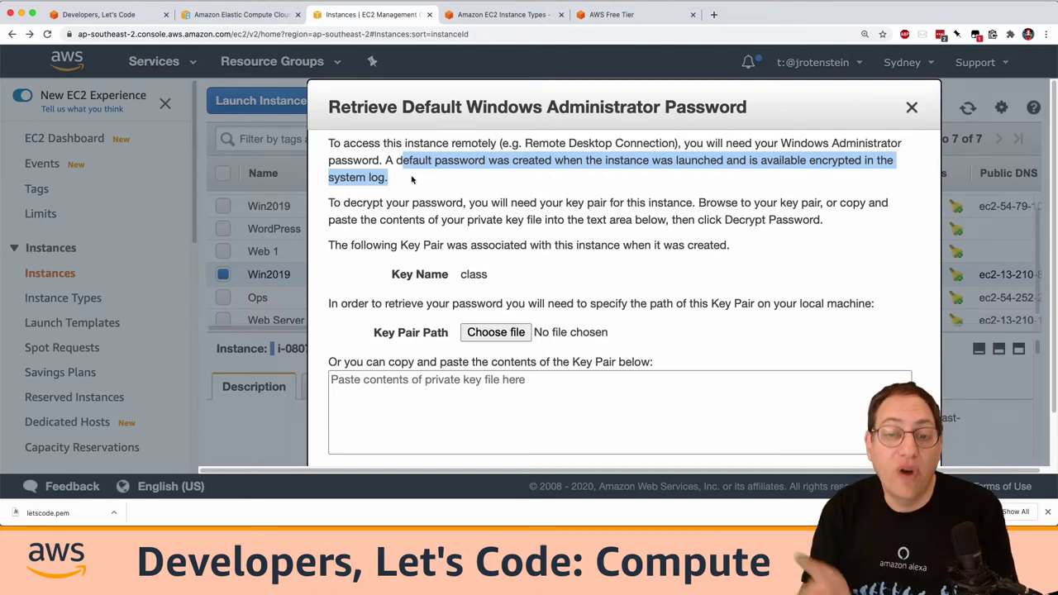
Step: Load the private key file class.pem from Documents/Keys and decrypt the Windows Administrator password
{"action": "left_click", "coordinate": [495, 332]}
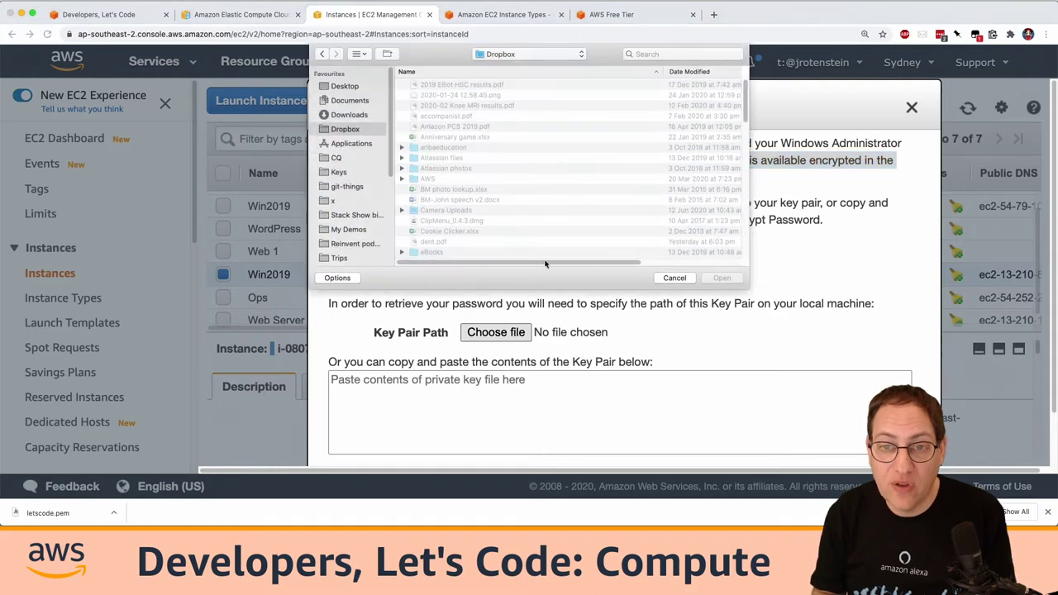
{"action": "type", "text": "class.pem"}
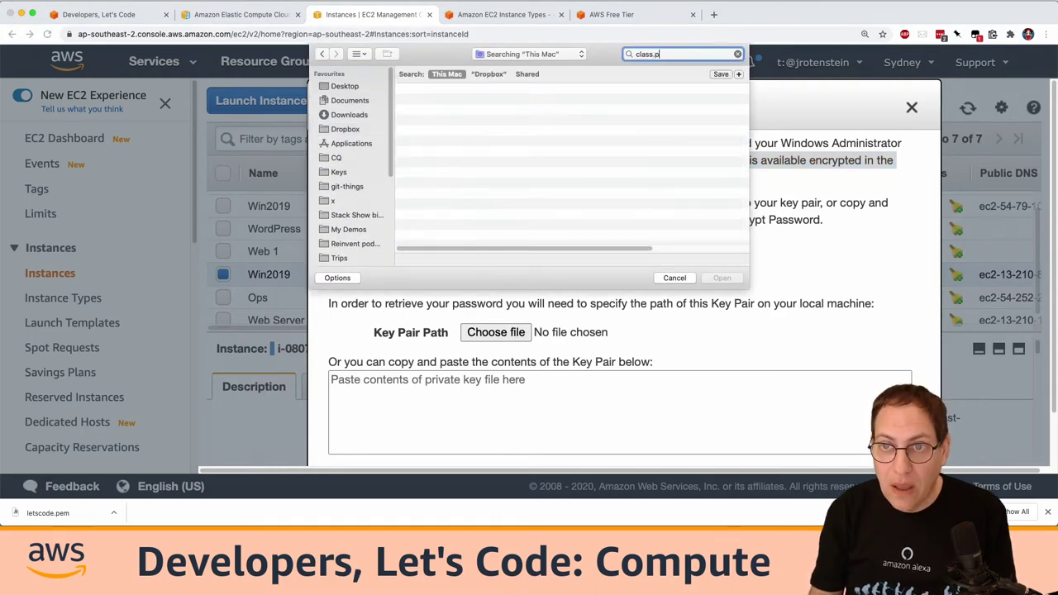
{"action": "left_click", "coordinate": [552, 102]}
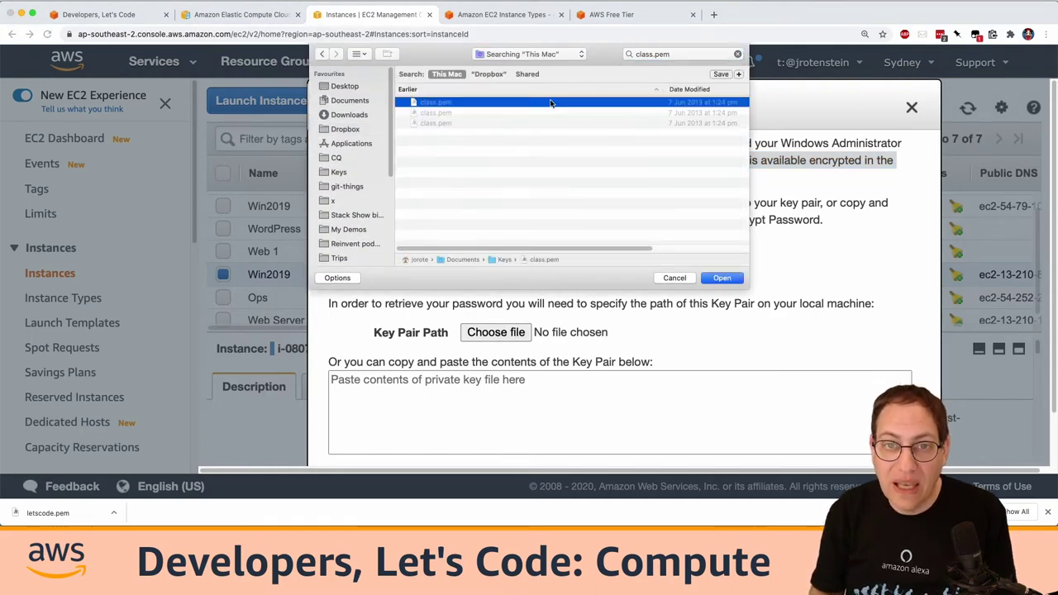
{"action": "left_click", "coordinate": [722, 278]}
{"action": "scroll", "coordinate": [581, 394], "scroll_direction": "down", "scroll_amount": 3}
{"action": "scroll", "coordinate": [581, 394], "scroll_direction": "up", "scroll_amount": 3}
{"action": "scroll", "coordinate": [581, 394], "scroll_direction": "down", "scroll_amount": 3}
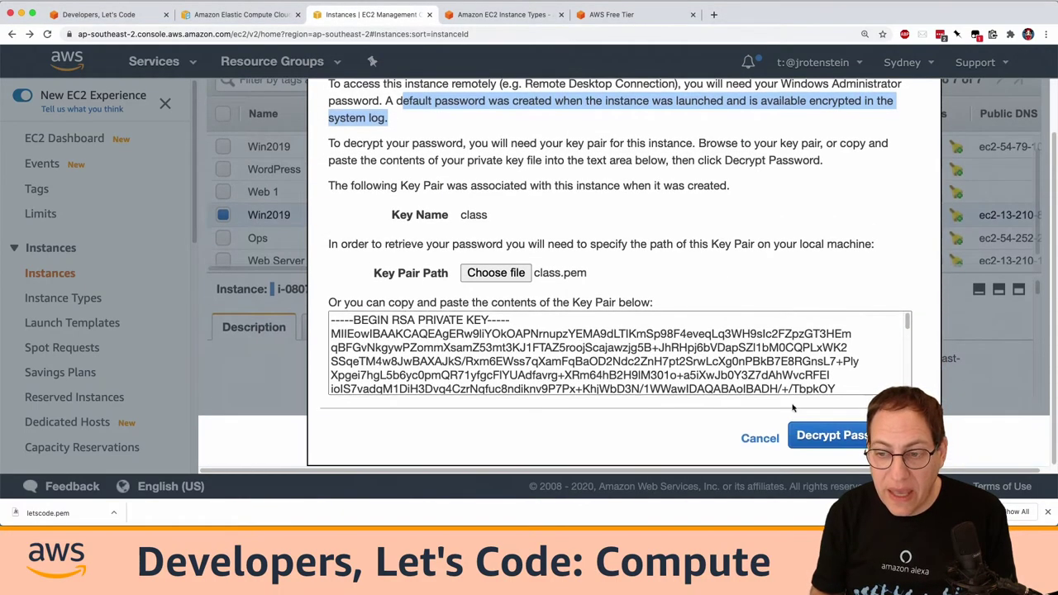
{"action": "left_click", "coordinate": [863, 442]}
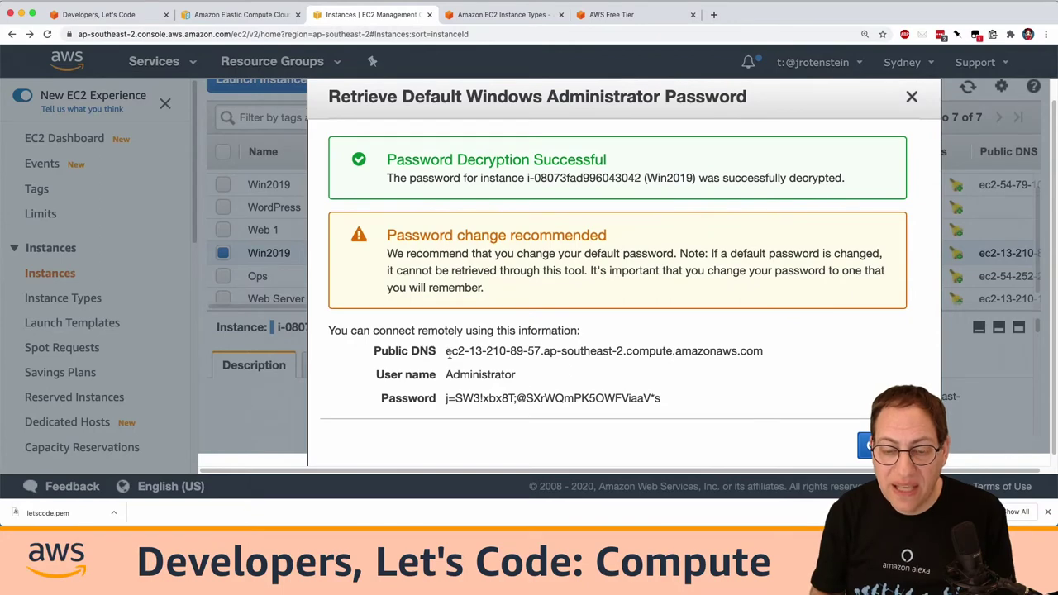
Step: Copy the public DNS, user name and password of the Win2019 instance, and close the password dialog
{"action": "left_click_drag", "start_coordinate": [446, 351], "coordinate": [775, 352]}
{"action": "key", "text": "super+c"}
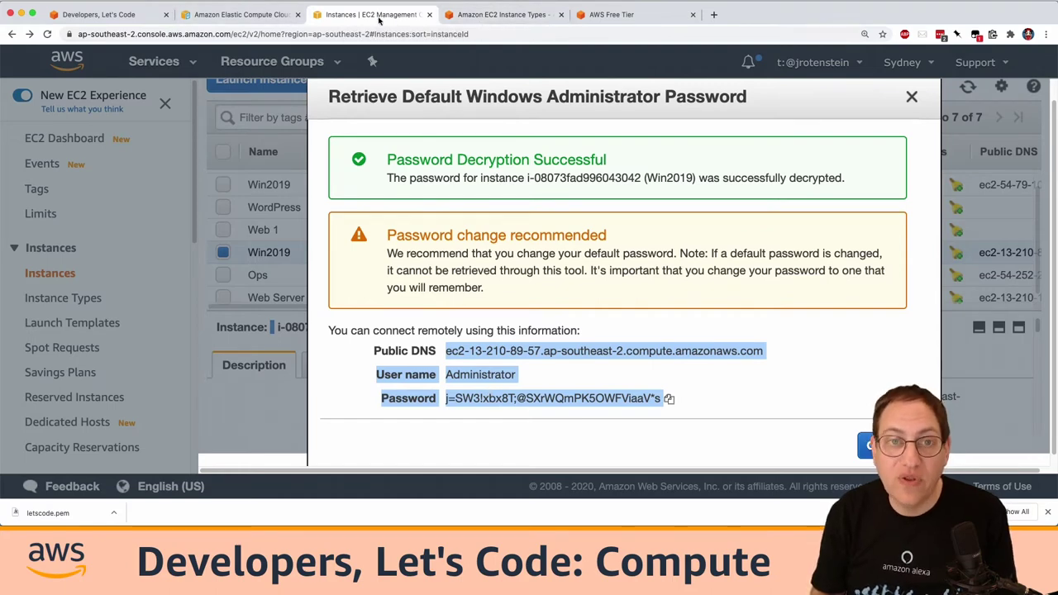
{"action": "left_click", "coordinate": [240, 14]}
{"action": "left_click", "coordinate": [347, 23]}
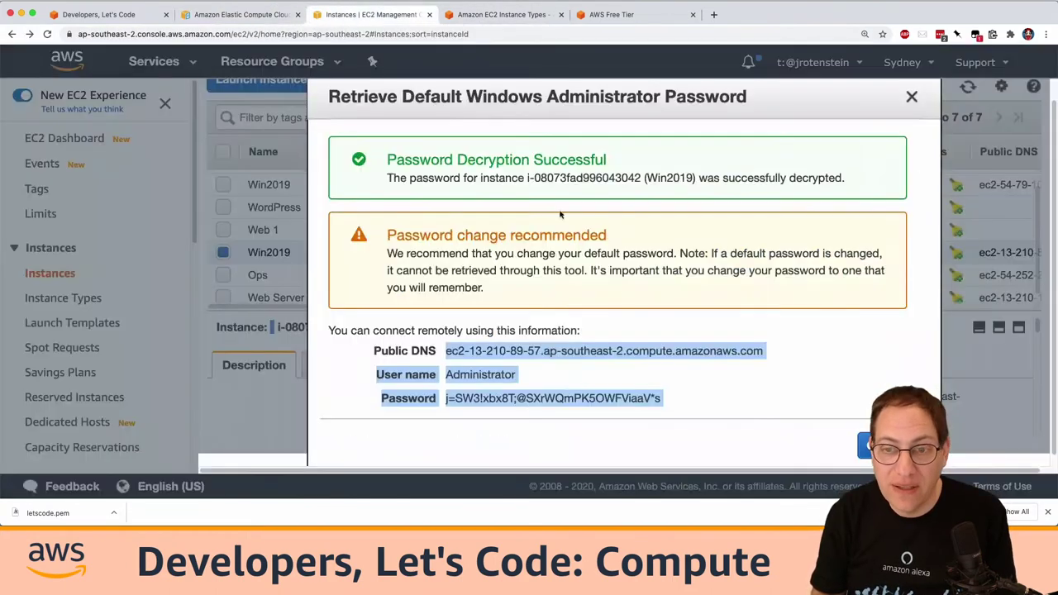
{"action": "key", "text": "Escape"}
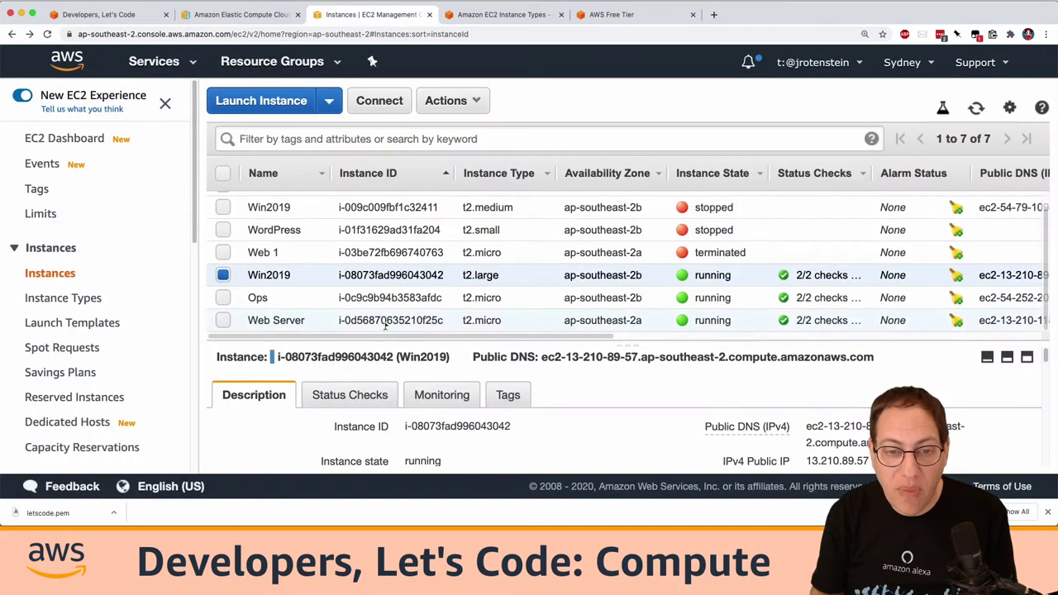
Step: Restrict the RDP inbound rule of the Win2019 instance's security group to the source My IP and save the rule
{"action": "scroll", "coordinate": [754, 459], "scroll_direction": "down", "scroll_amount": 2}
{"action": "scroll", "coordinate": [754, 459], "scroll_direction": "down", "scroll_amount": 3}
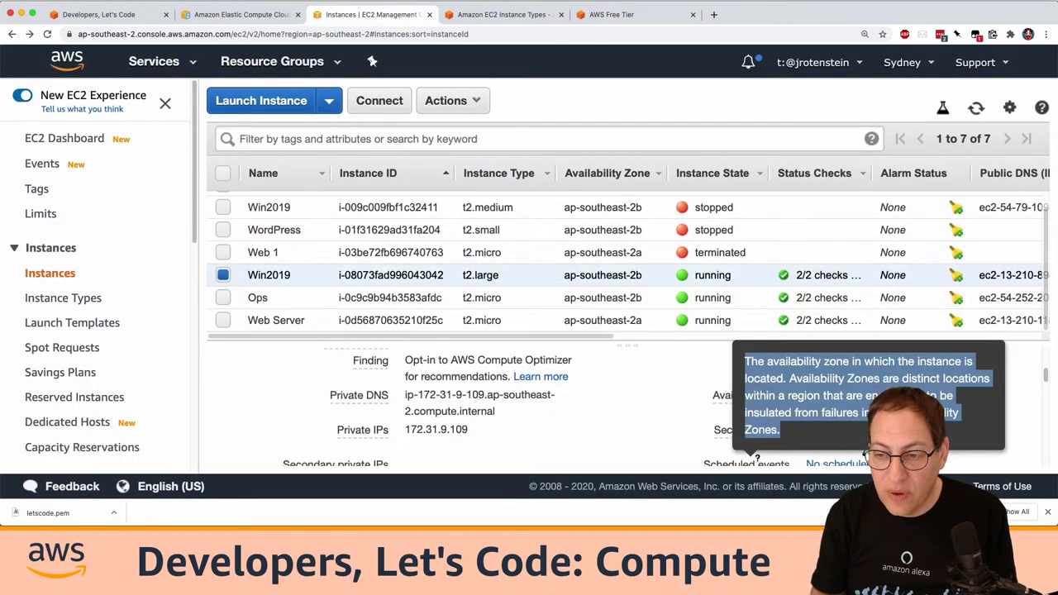
{"action": "left_click", "coordinate": [816, 420]}
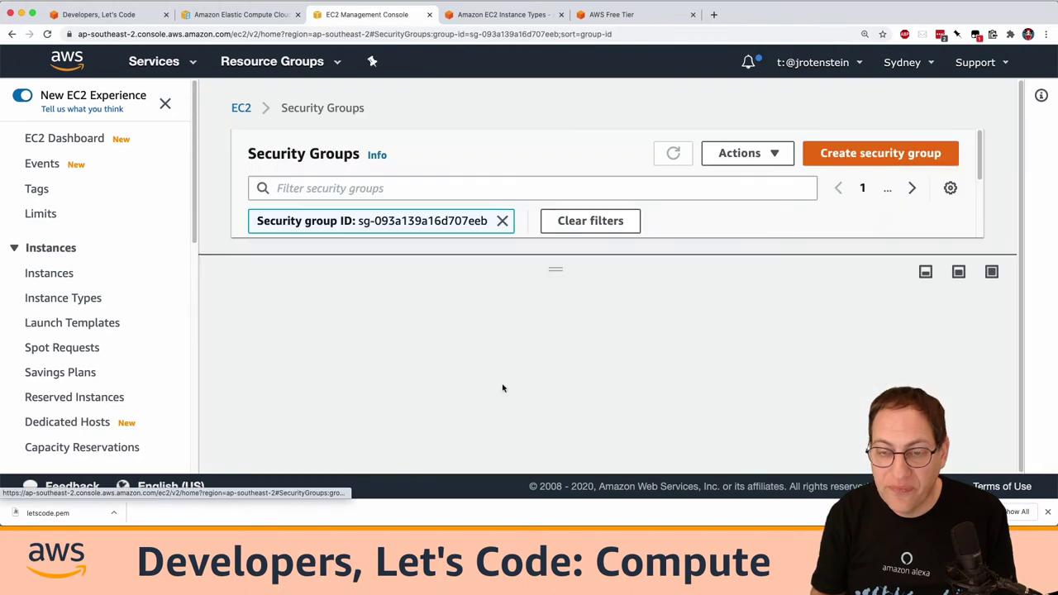
{"action": "scroll", "coordinate": [452, 366], "scroll_direction": "down", "scroll_amount": 2}
{"action": "left_click", "coordinate": [881, 294]}
{"action": "left_click", "coordinate": [479, 287]}
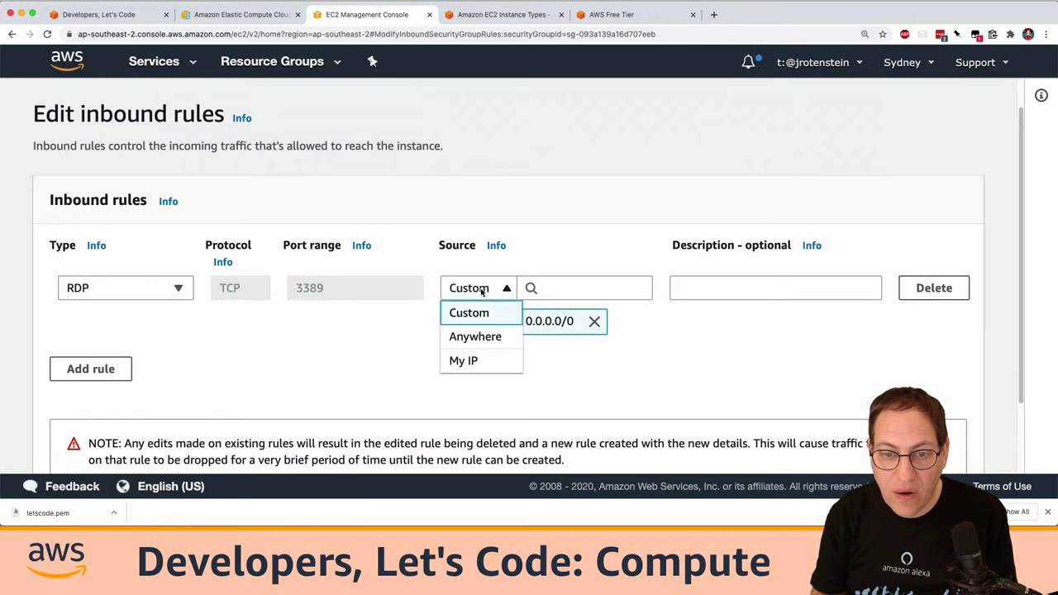
{"action": "left_click", "coordinate": [475, 357]}
{"action": "scroll", "coordinate": [267, 370], "scroll_direction": "down", "scroll_amount": 3}
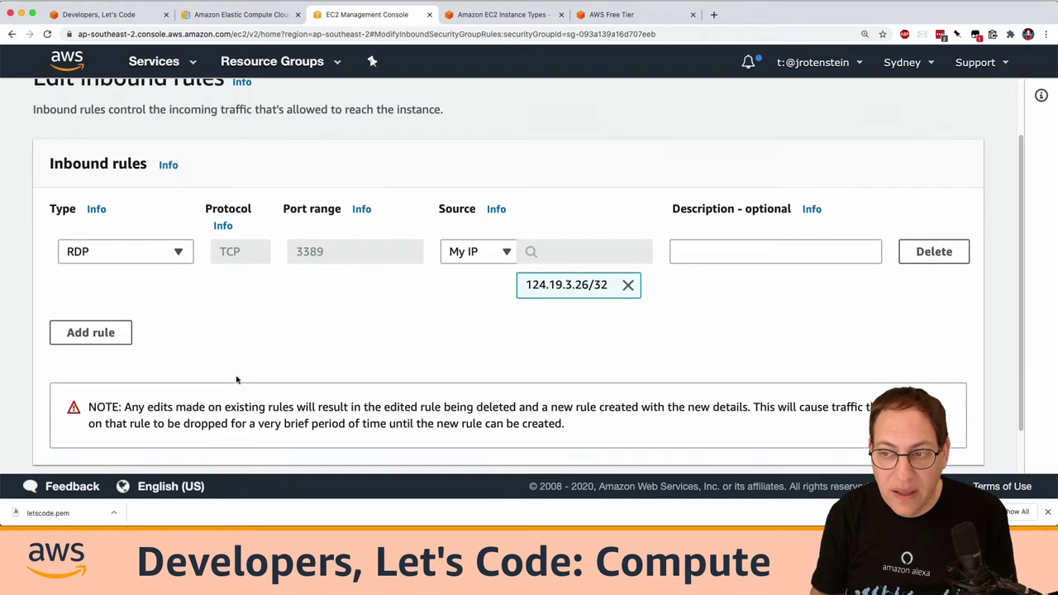
{"action": "left_click", "coordinate": [958, 443]}
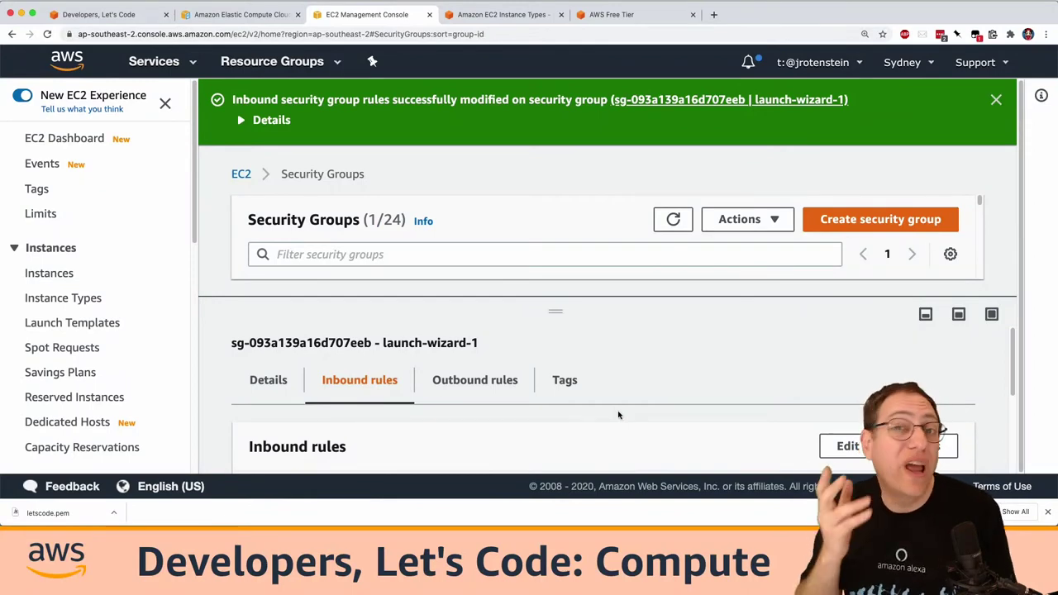
Step: Switch to Microsoft Remote Desktop and open the saved Lab PC for editing
{"action": "scroll", "coordinate": [618, 385], "scroll_direction": "down", "scroll_amount": 2}
{"action": "scroll", "coordinate": [618, 385], "scroll_direction": "up", "scroll_amount": 2}
{"action": "key", "text": "super+space"}
{"action": "type", "text": "re"}
{"action": "key", "text": "Escape"}
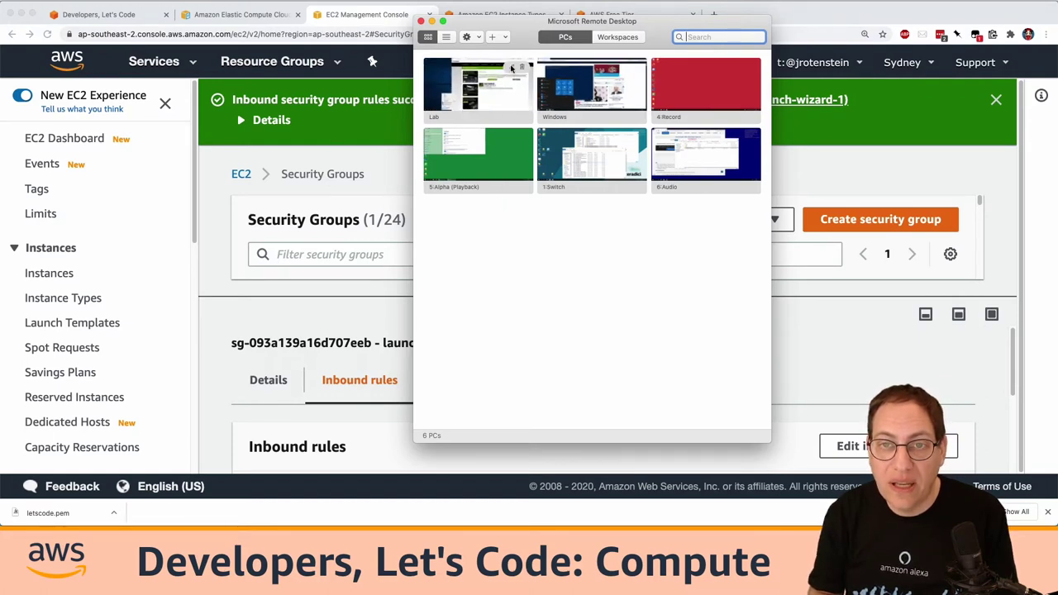
{"action": "left_click", "coordinate": [510, 68]}
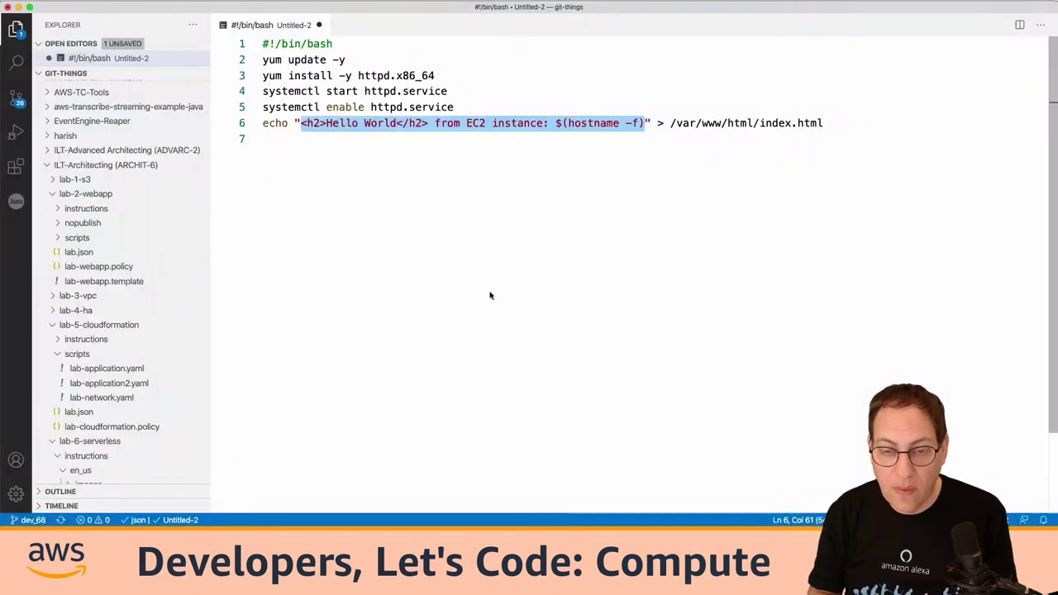
Step: Paste the connection details, including the Administrator password, into a new Visual Studio Code file and copy the public DNS name
{"action": "key", "text": "super+n"}
{"action": "key", "text": "super+v"}
{"action": "left_click_drag", "start_coordinate": [609, 43], "coordinate": [262, 44]}
{"action": "key", "text": "super+c"}
Step: Set the Lab PC's name to the copied public DNS name, keep the Administrator account, and save the PC settings
{"action": "key", "text": "super+Tab"}
{"action": "key", "text": "super+v"}
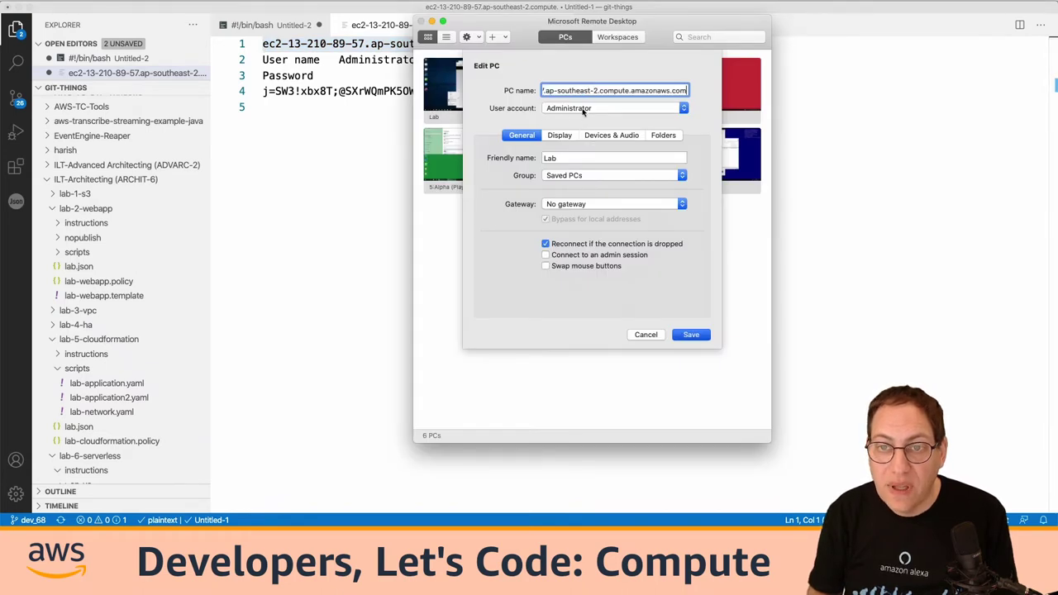
{"action": "left_click", "coordinate": [582, 108]}
{"action": "left_click", "coordinate": [519, 128]}
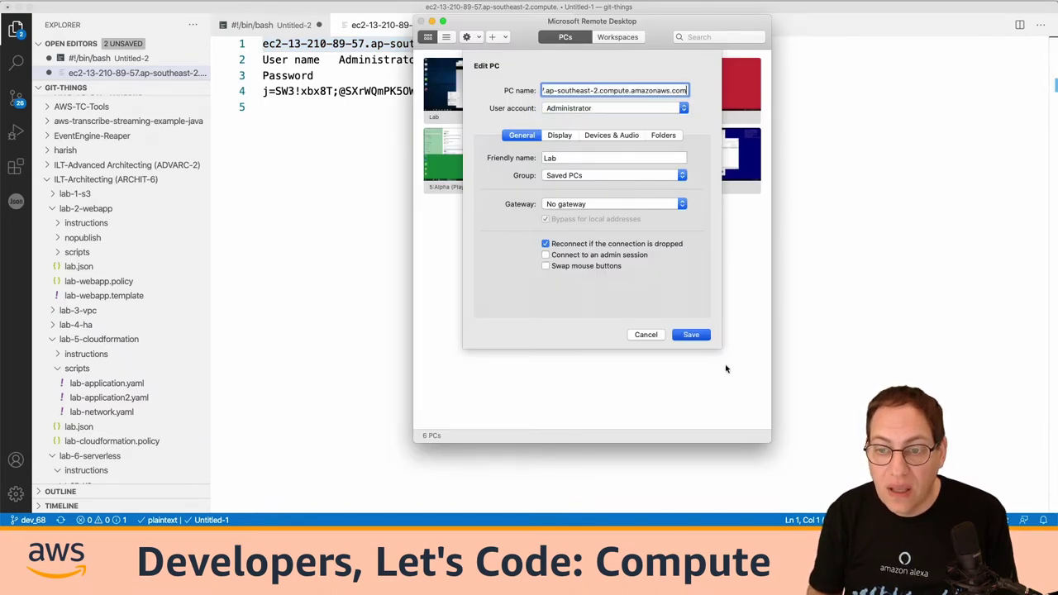
{"action": "left_click", "coordinate": [689, 335]}
Step: Connect to the Lab PC, pasting the Administrator password copied from the Visual Studio Code file
{"action": "right_click", "coordinate": [518, 108]}
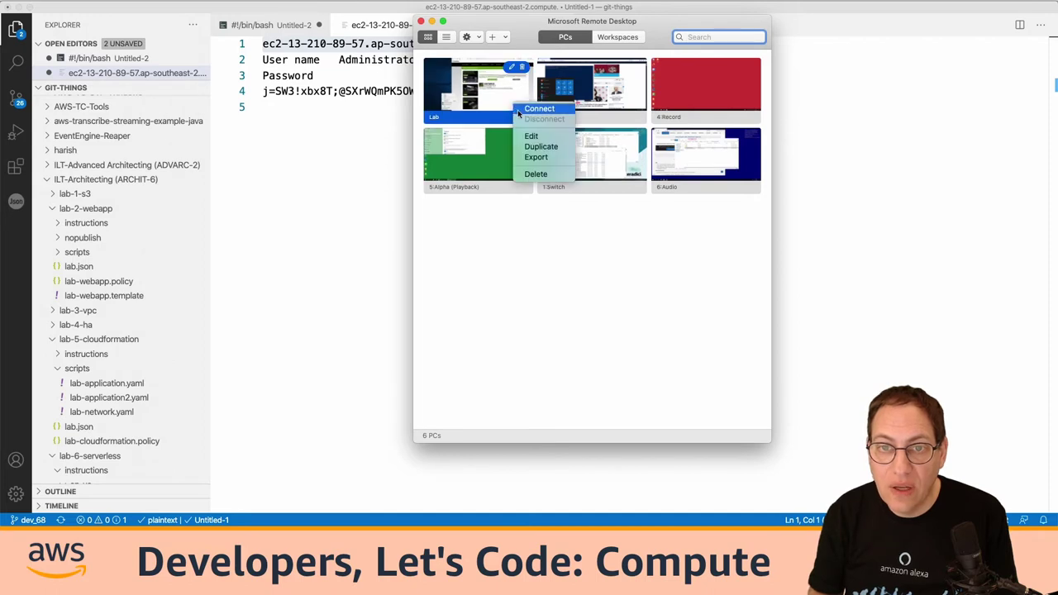
{"action": "left_click", "coordinate": [321, 130]}
{"action": "left_click_drag", "start_coordinate": [467, 91], "coordinate": [254, 96]}
{"action": "left_click", "coordinate": [649, 330]}
{"action": "key", "text": "super+v"}
{"action": "left_click", "coordinate": [602, 381]}
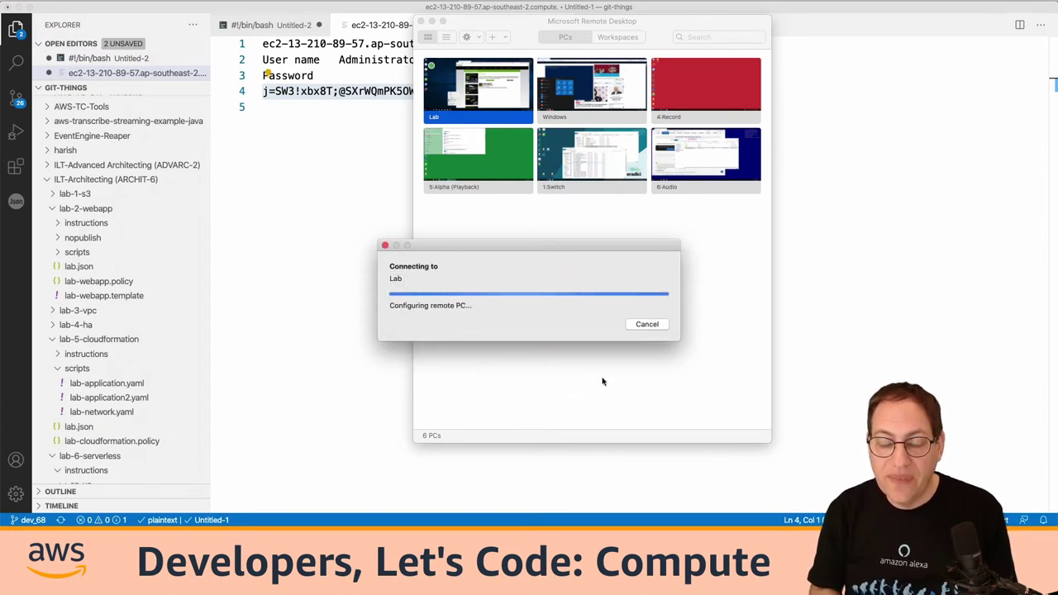
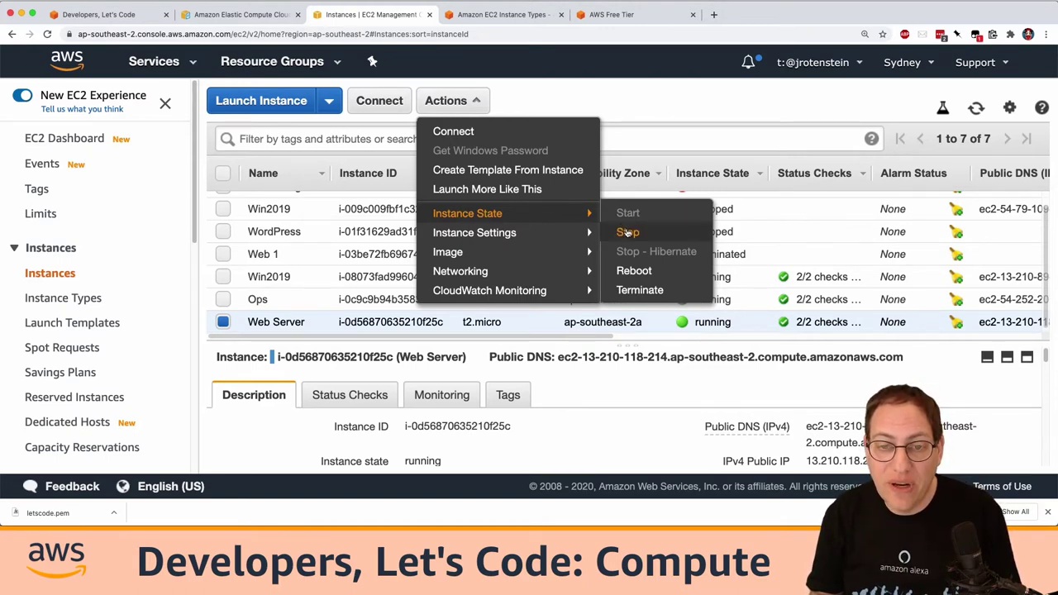
Step: Stop the Web Server instance, confirm the stop, and highlight its instance state
{"action": "left_click", "coordinate": [627, 234]}
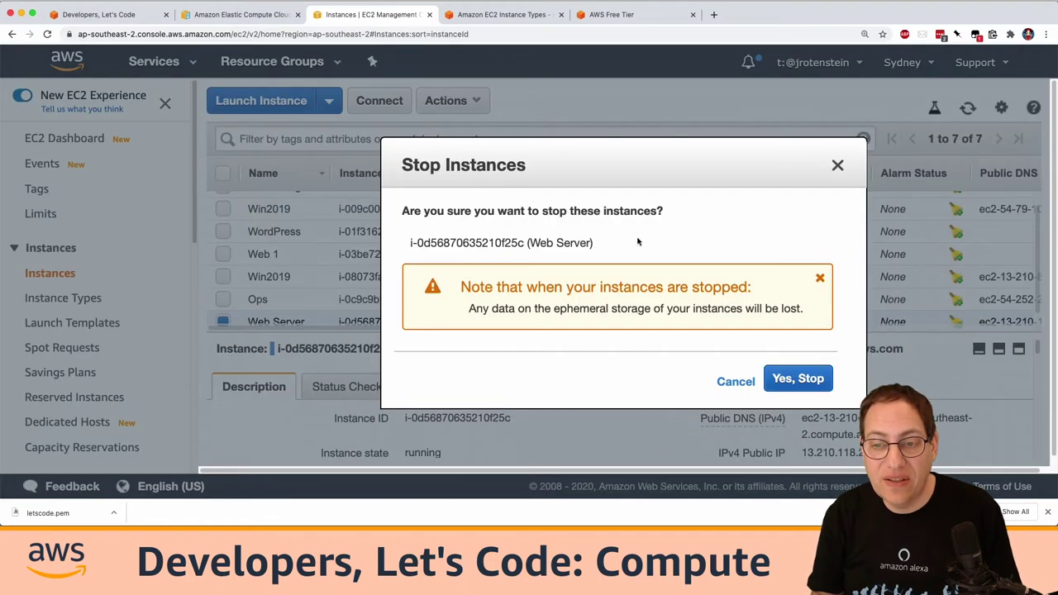
{"action": "left_click", "coordinate": [786, 381]}
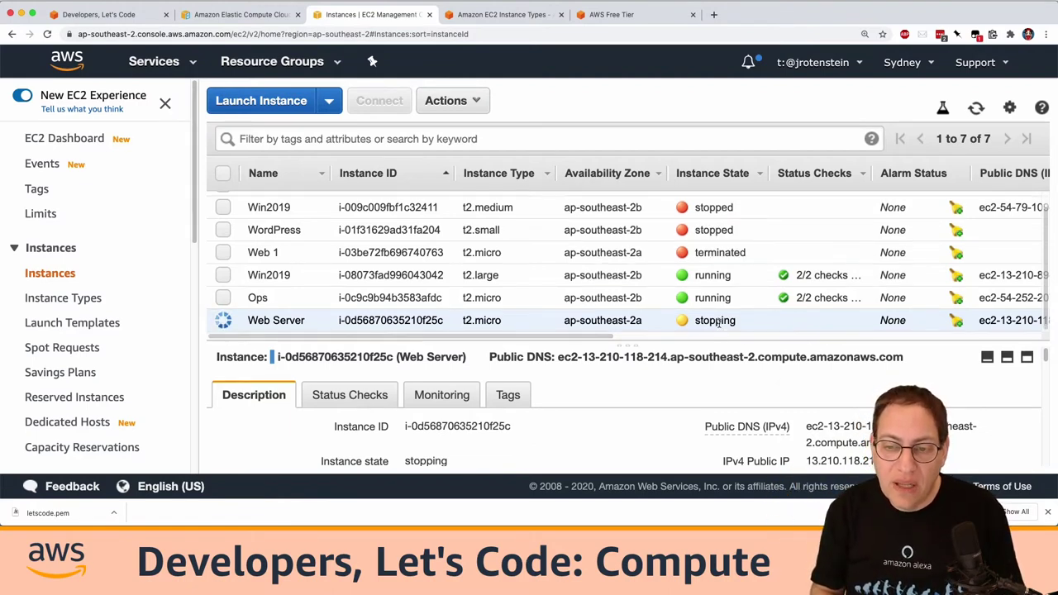
{"action": "scroll", "coordinate": [719, 323], "scroll_direction": "down", "scroll_amount": 1}
{"action": "left_click_drag", "start_coordinate": [737, 323], "coordinate": [696, 321]}
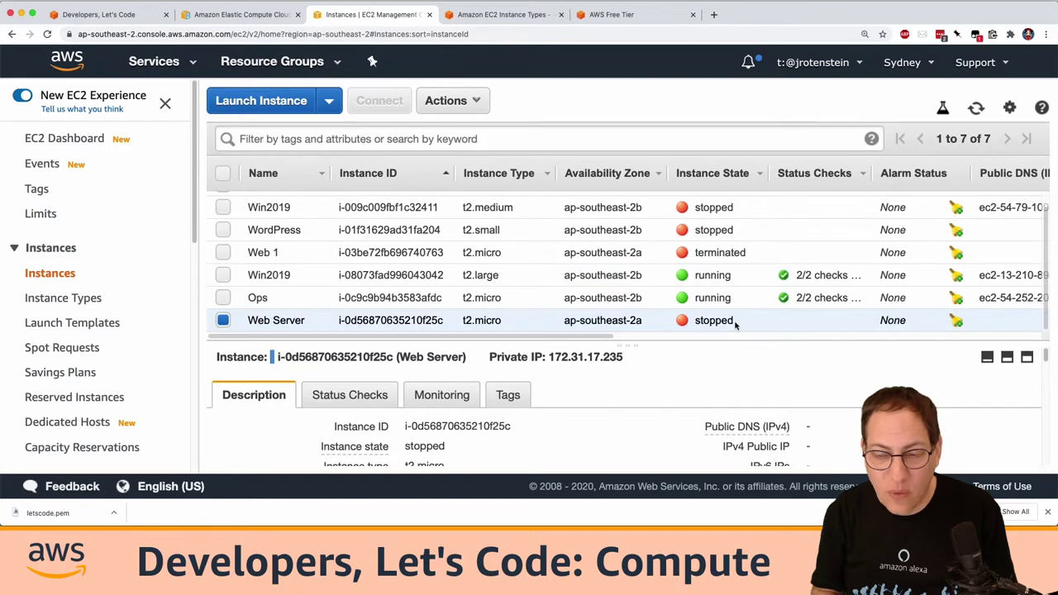
{"action": "left_click_drag", "start_coordinate": [734, 325], "coordinate": [697, 323]}
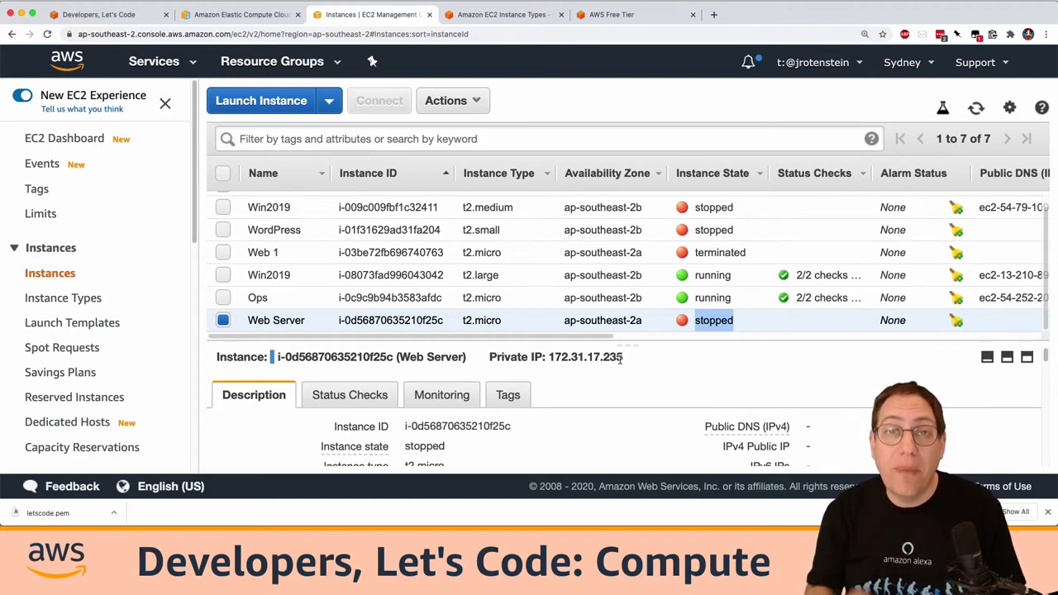
Step: Open the list of key pairs under Network & Security
{"action": "scroll", "coordinate": [83, 331], "scroll_direction": "down", "scroll_amount": 8}
{"action": "scroll", "coordinate": [59, 389], "scroll_direction": "up", "scroll_amount": 6}
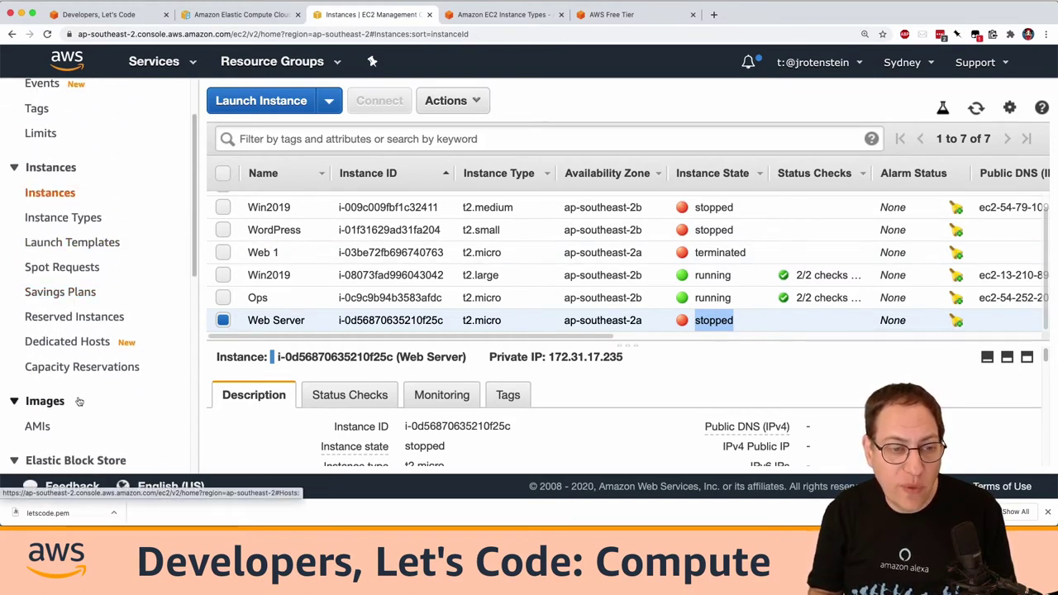
{"action": "scroll", "coordinate": [80, 401], "scroll_direction": "down", "scroll_amount": 2}
{"action": "scroll", "coordinate": [79, 401], "scroll_direction": "up", "scroll_amount": 4}
{"action": "scroll", "coordinate": [80, 401], "scroll_direction": "down", "scroll_amount": 3}
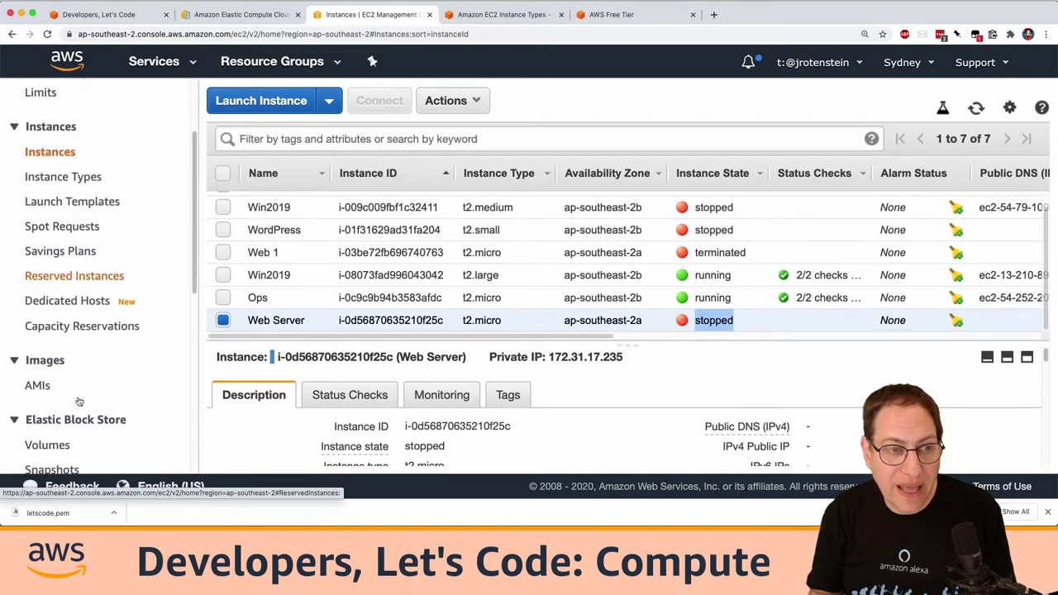
{"action": "scroll", "coordinate": [79, 401], "scroll_direction": "down", "scroll_amount": 5}
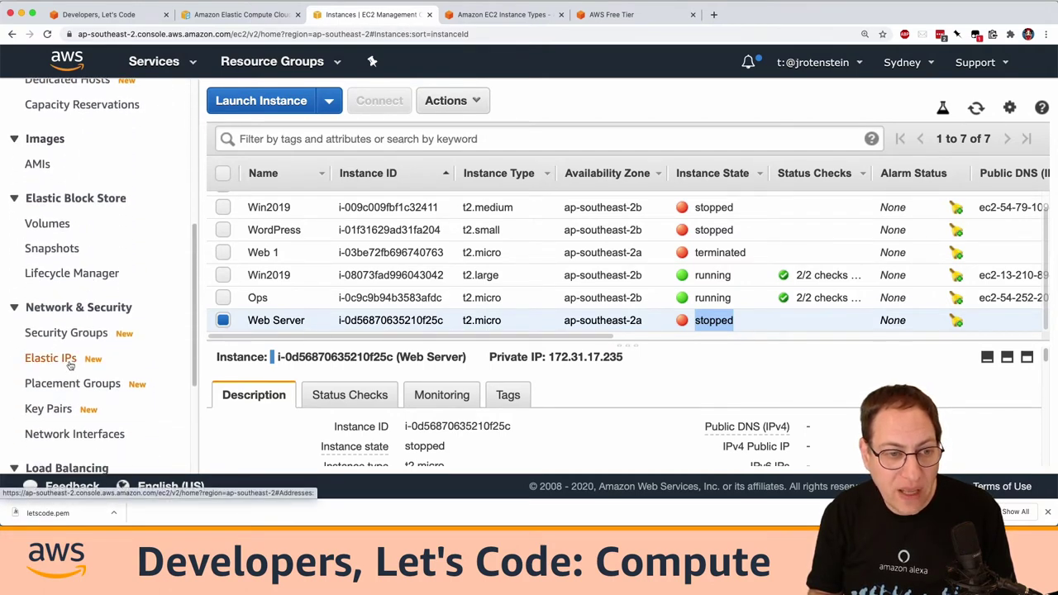
{"action": "left_click", "coordinate": [71, 410]}
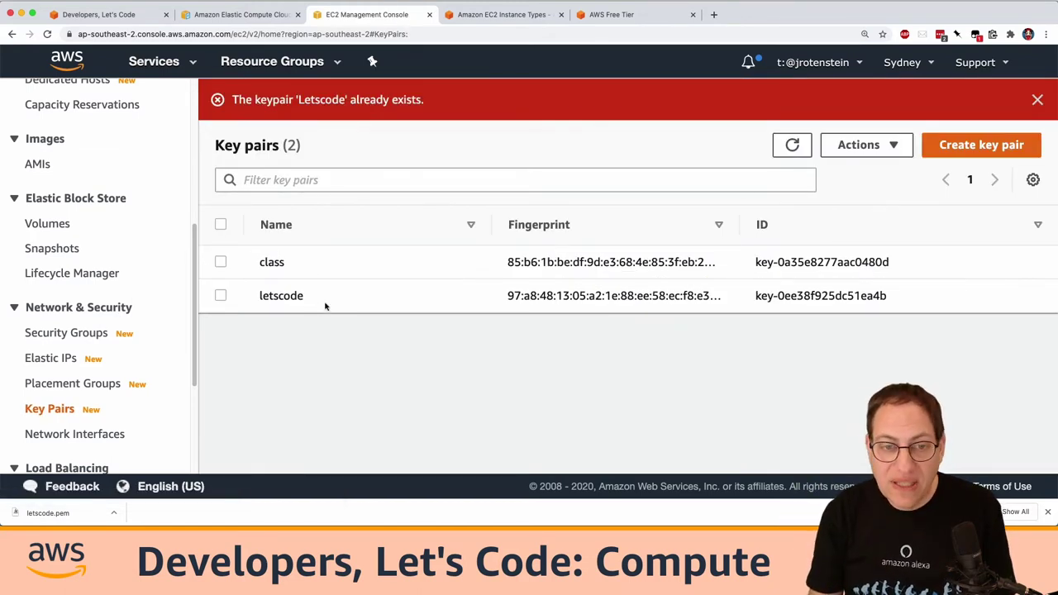
Step: Switch to Terminal, clear its screen, and try to run aws ec2 create-key-pair without any arguments
{"action": "key", "text": "super+space"}
{"action": "type", "text": "ter"}
{"action": "key", "text": "Return"}
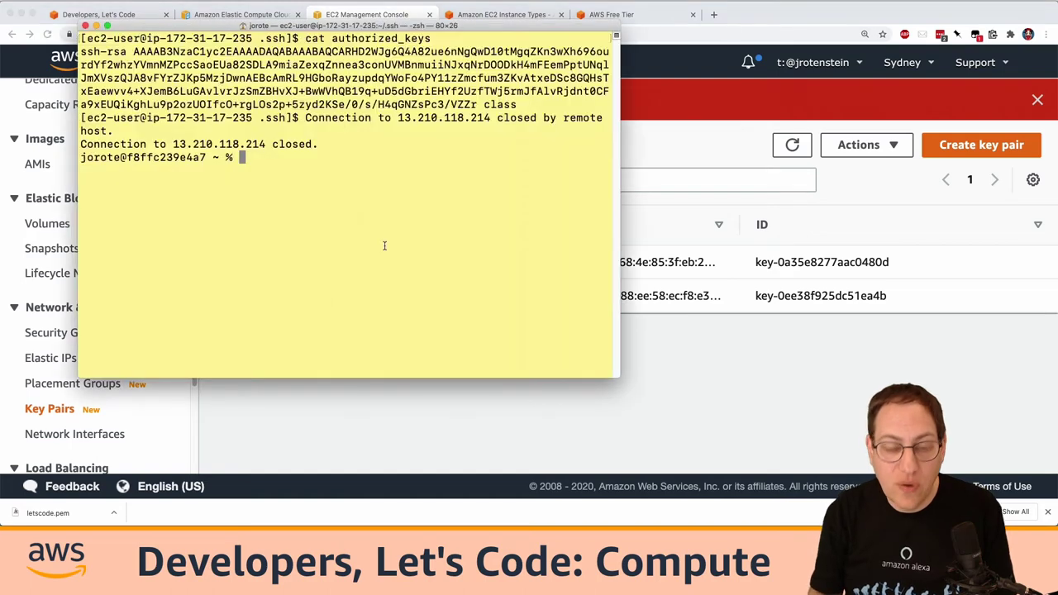
{"action": "key", "text": "super+k"}
{"action": "type", "text": "aw"}
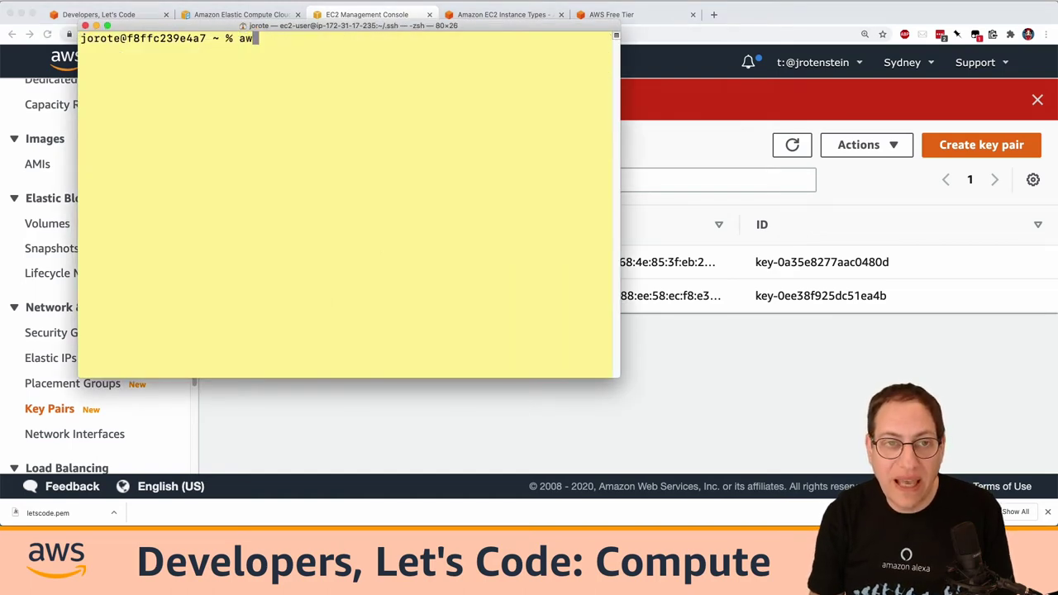
{"action": "type", "text": "s ec2 create-key-pair"}
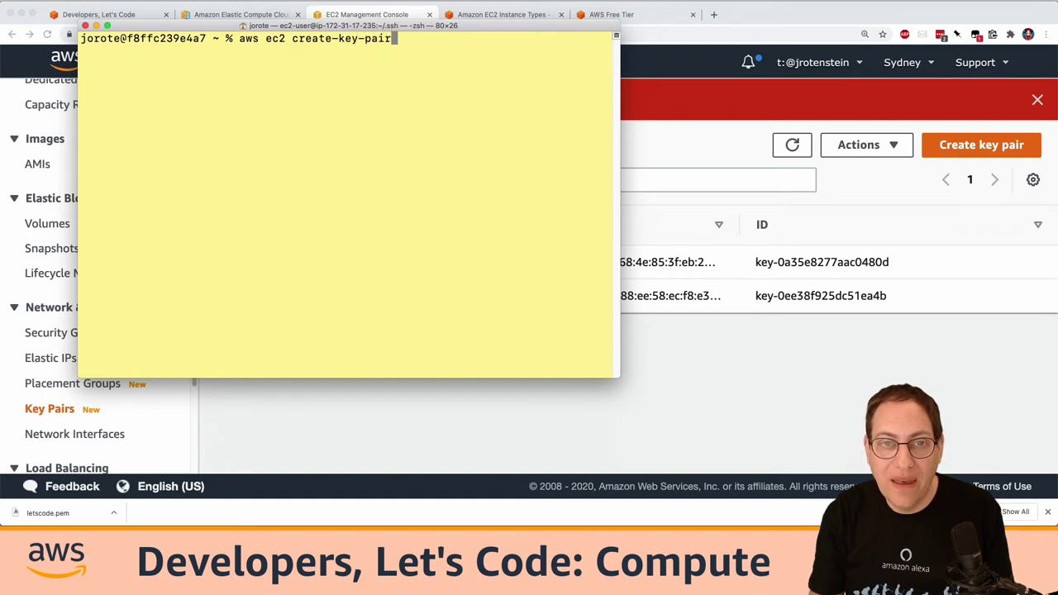
{"action": "key", "text": "Return"}
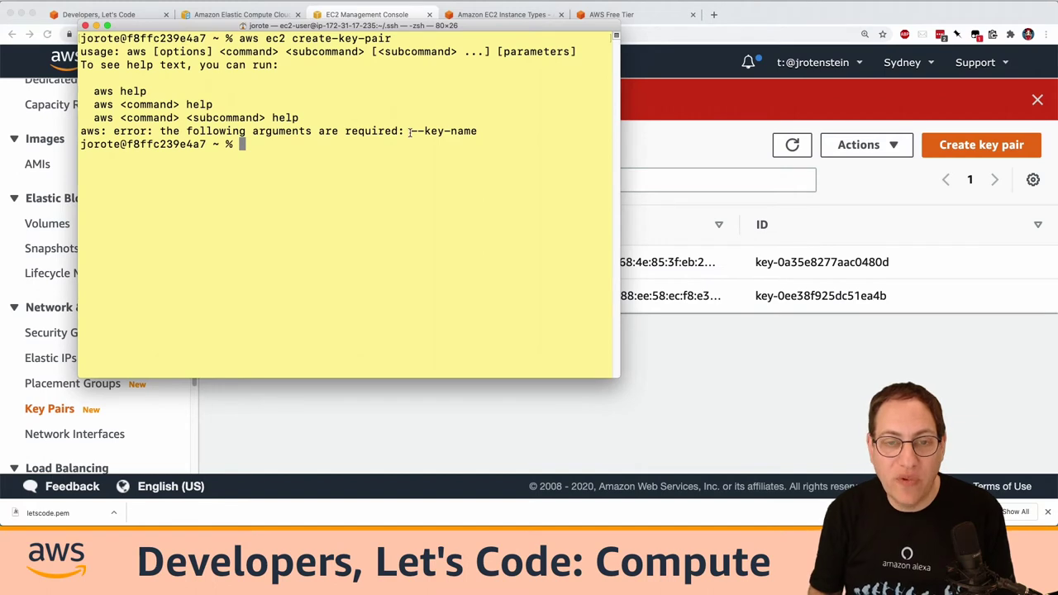
Step: Create a key pair by running aws ec2 create-key-pair --key-name cli and look through the output
{"action": "key", "text": "Up"}
{"action": "type", "text": "--k"}
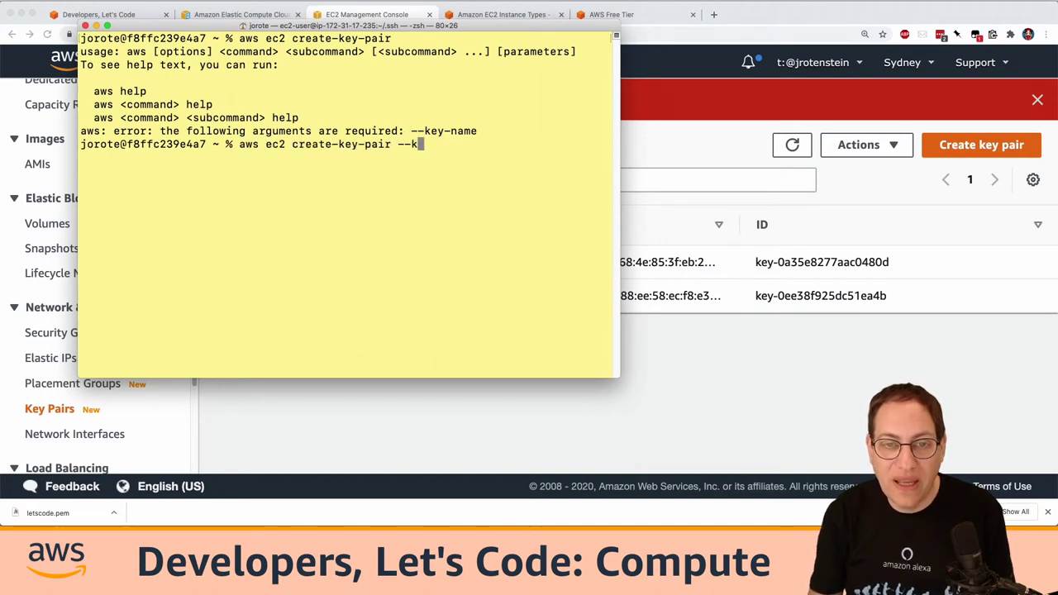
{"action": "type", "text": "ey-name cli"}
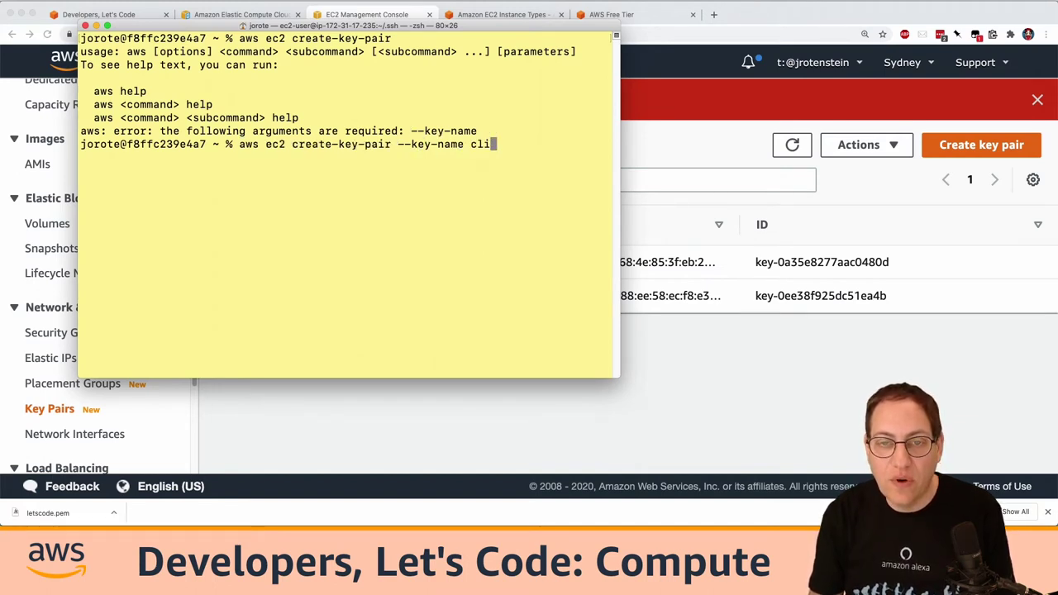
{"action": "key", "text": "Return"}
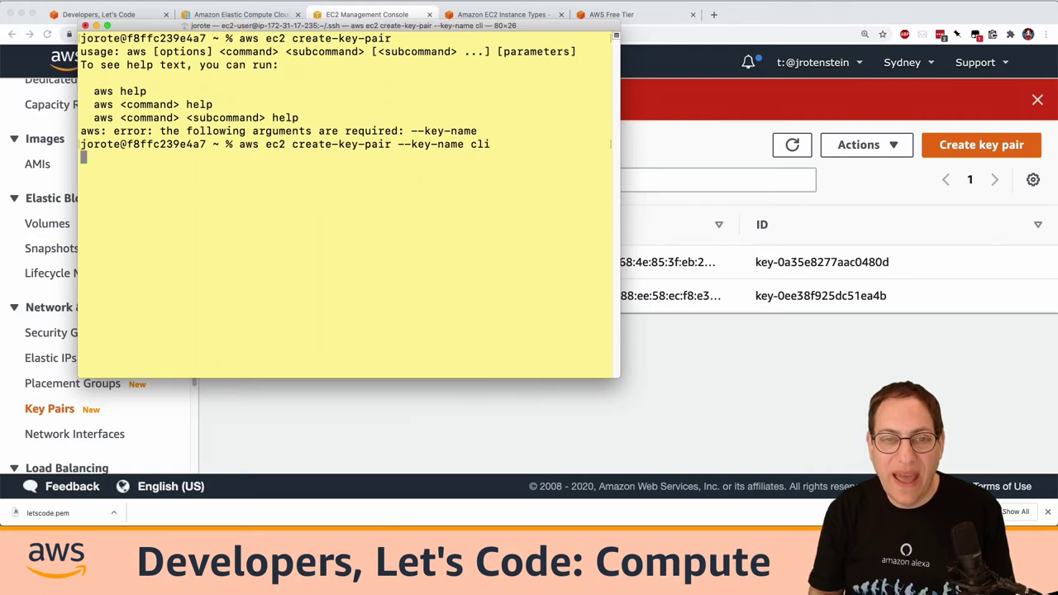
{"action": "scroll", "coordinate": [309, 170], "scroll_direction": "up", "scroll_amount": 4}
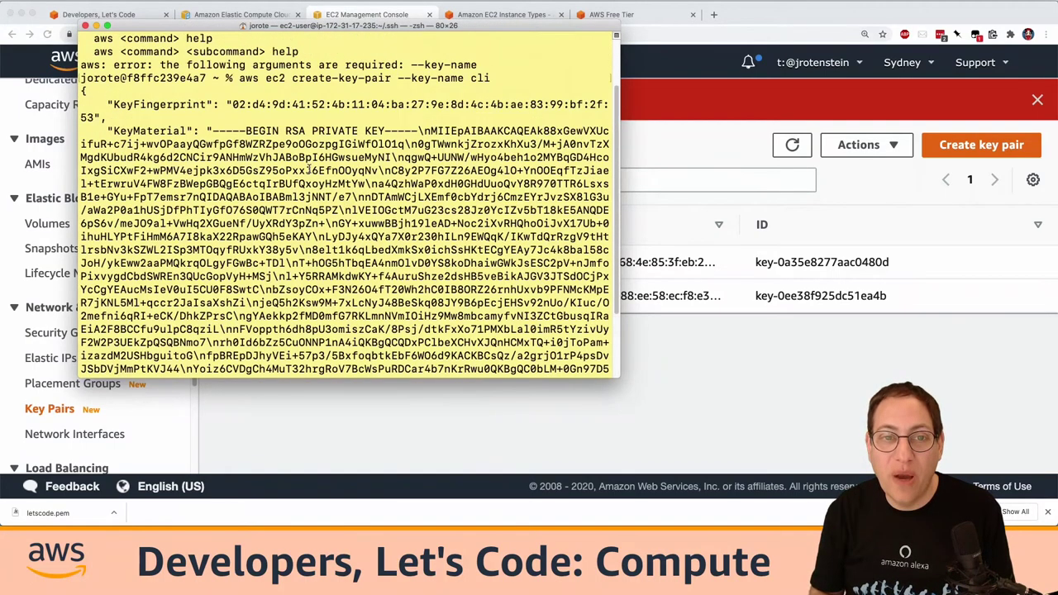
{"action": "scroll", "coordinate": [309, 169], "scroll_direction": "down", "scroll_amount": 4}
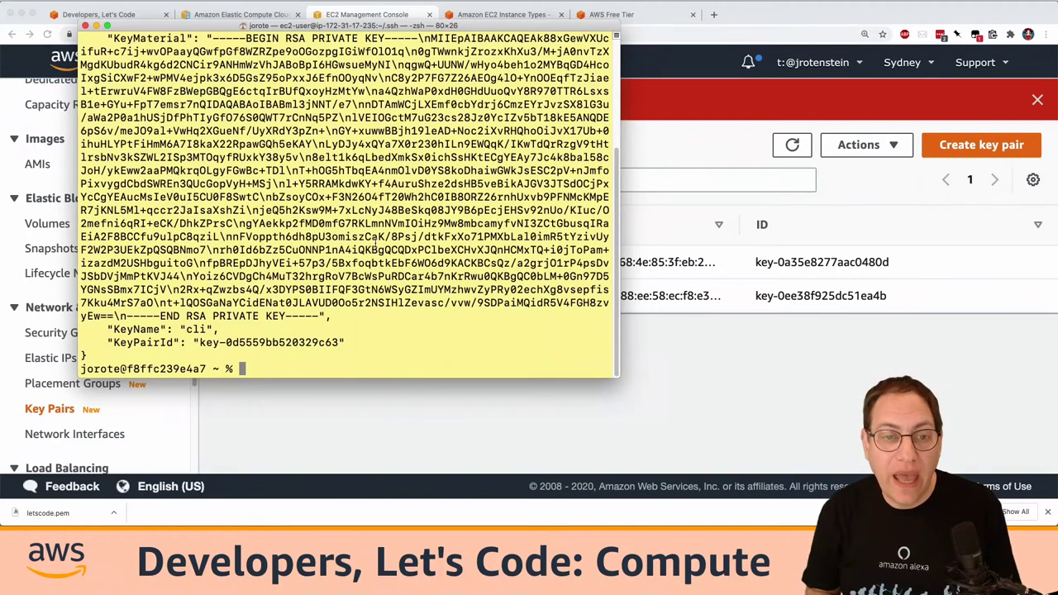
Step: Refresh the key pairs list in the EC2 console, dismissing the error banner, and select the cli key pair
{"action": "left_click", "coordinate": [388, 413]}
{"action": "left_click", "coordinate": [792, 144]}
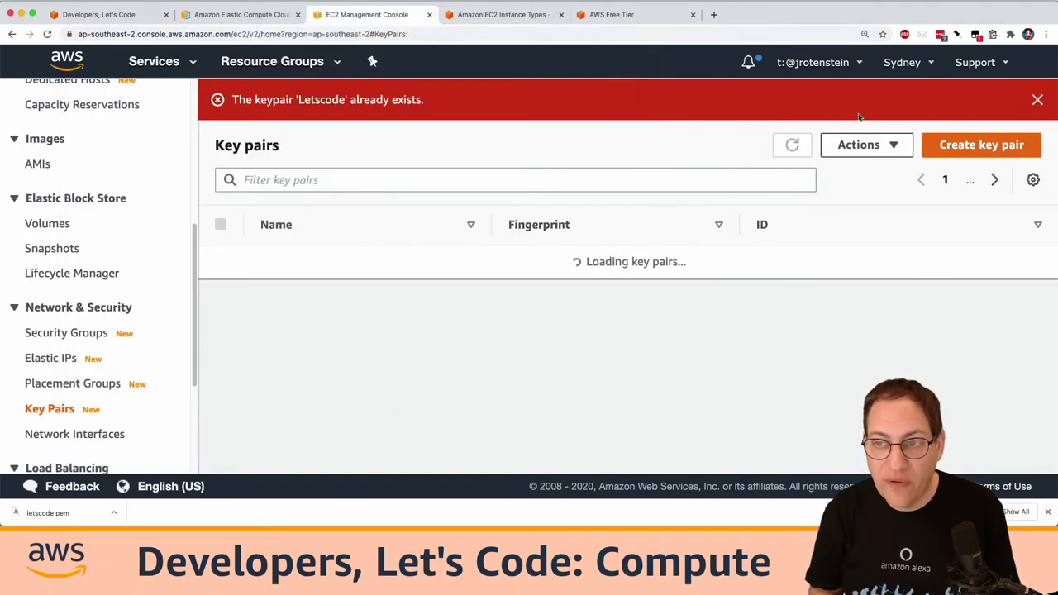
{"action": "left_click", "coordinate": [1037, 99]}
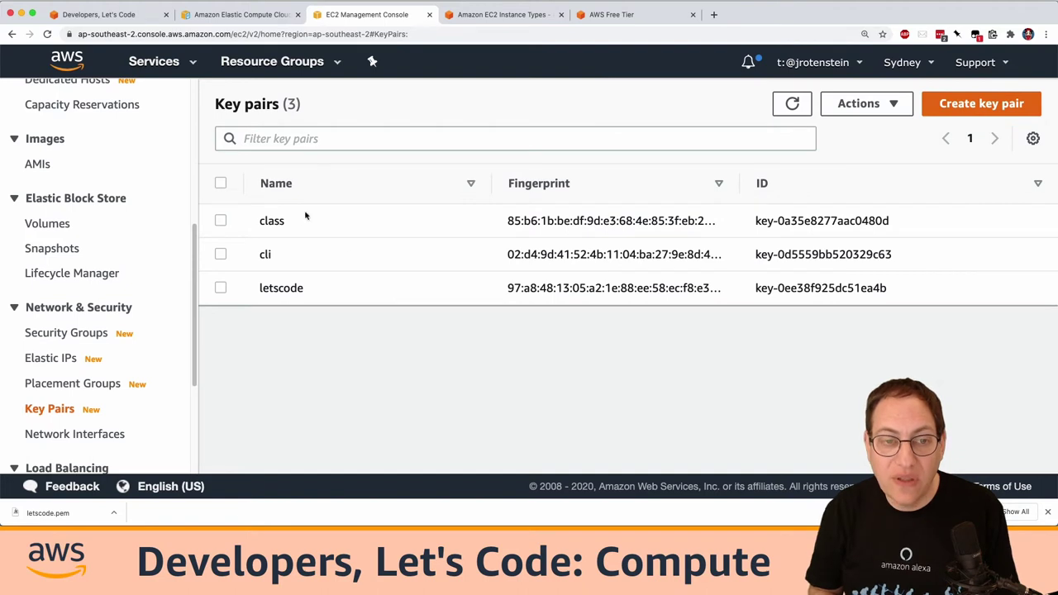
{"action": "left_click_drag", "start_coordinate": [275, 257], "coordinate": [254, 261]}
{"action": "left_click", "coordinate": [253, 261]}
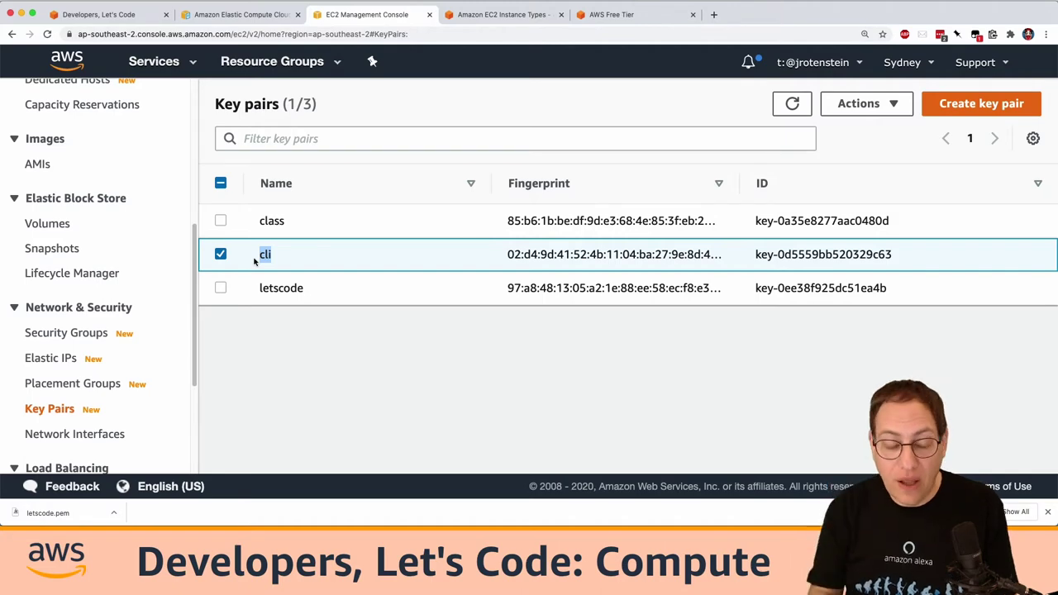
Step: Switch back to Terminal, clear its screen, and run the ./ops script to connect to the remote Amazon Linux server
{"action": "key", "text": "super+Tab"}
{"action": "key", "text": "ctrl+l"}
{"action": "type", "text": "./"}
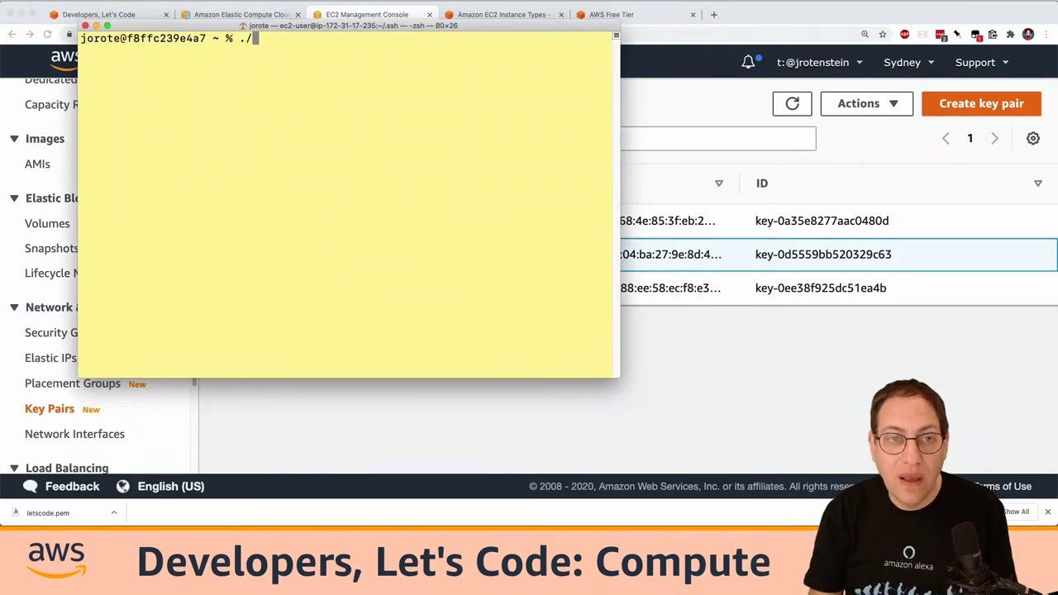
{"action": "type", "text": "ops"}
{"action": "key", "text": "Return"}
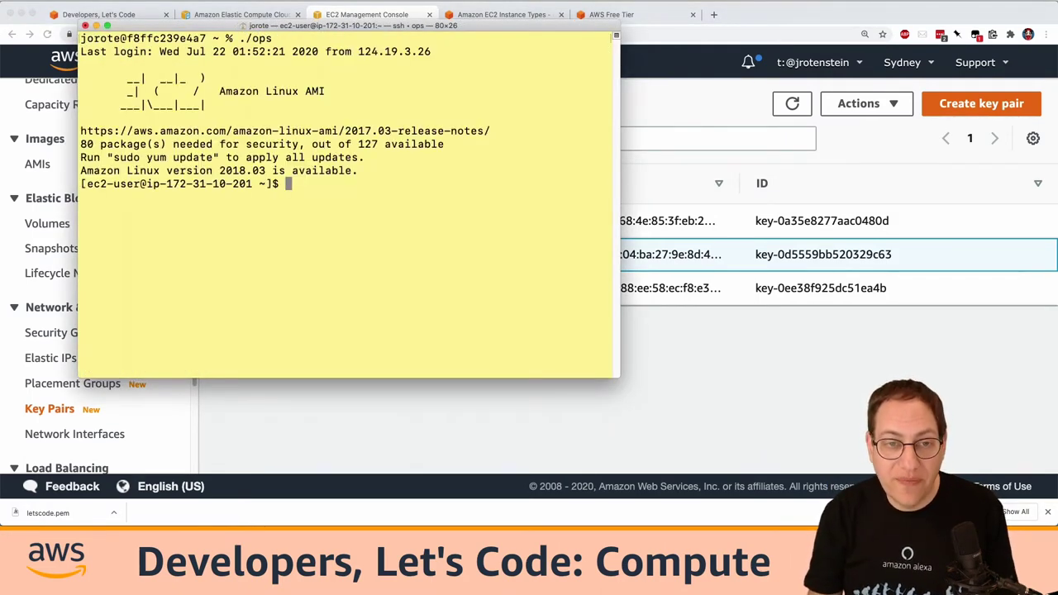
{"action": "type", "text": "c"}
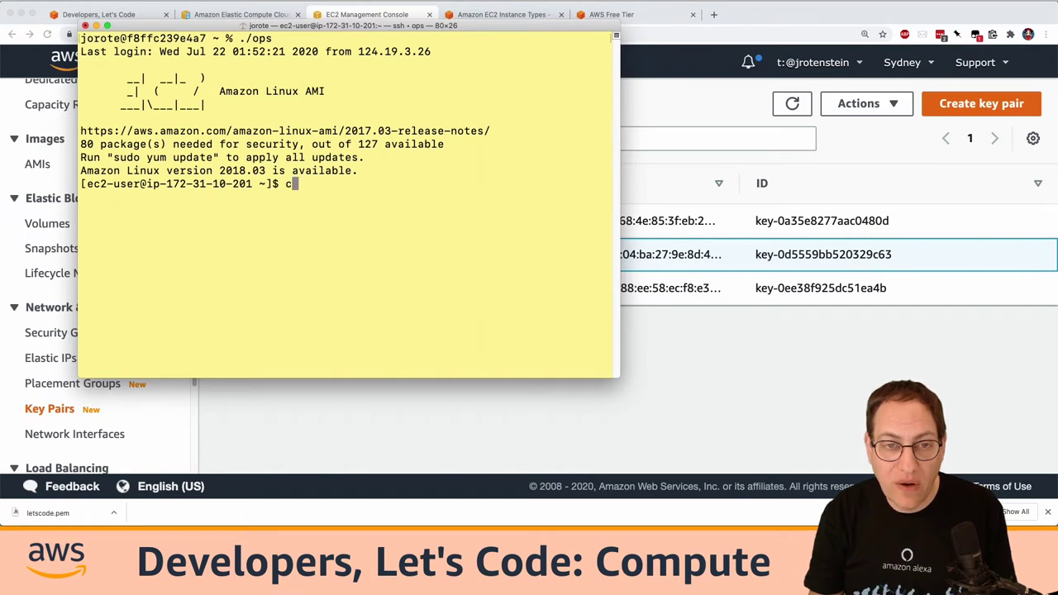
{"action": "type", "text": "at "}
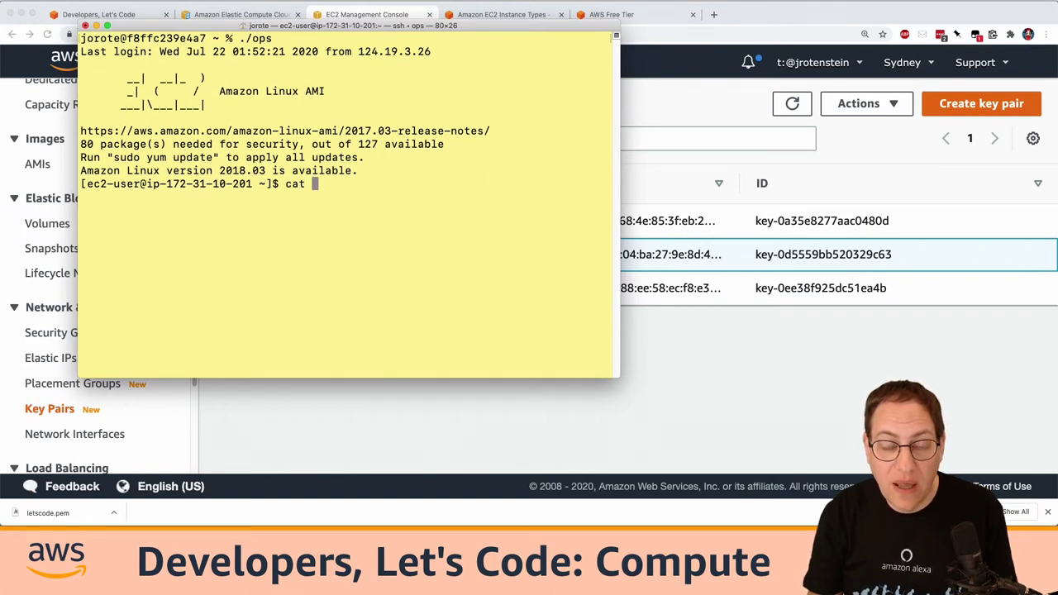
{"action": "type", "text": "ke"}
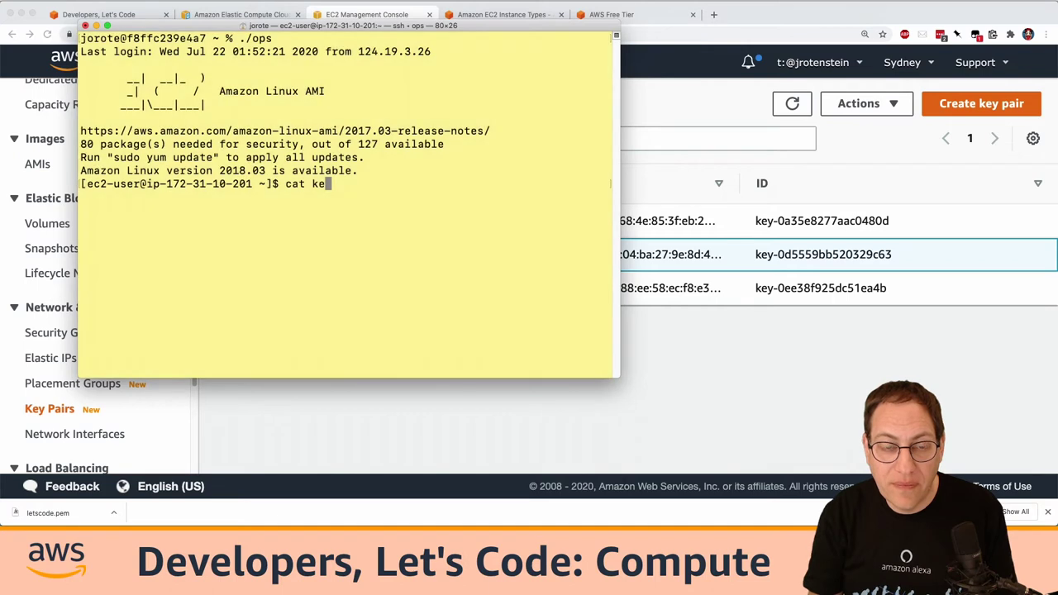
{"action": "key", "text": "BackSpace"}
{"action": "key", "text": "BackSpace"}
{"action": "key", "text": "BackSpace"}
{"action": "key", "text": "BackSpace"}
{"action": "key", "text": "BackSpace"}
{"action": "key", "text": "BackSpace"}
Step: List the home directory, change into the demo directory, and list its files
{"action": "type", "text": "ls"}
{"action": "key", "text": "Return"}
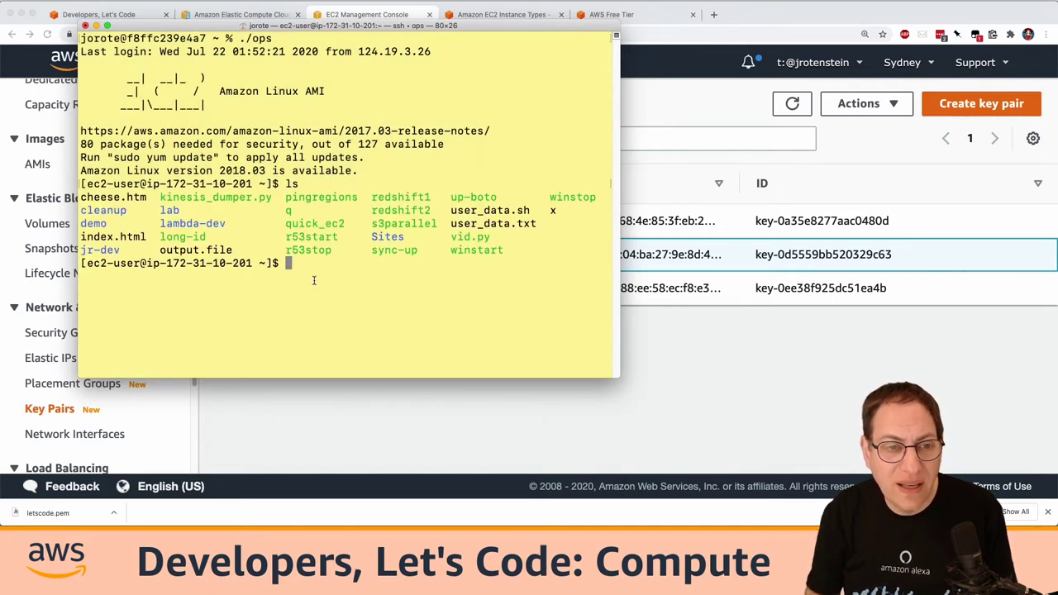
{"action": "type", "text": "cd demo"}
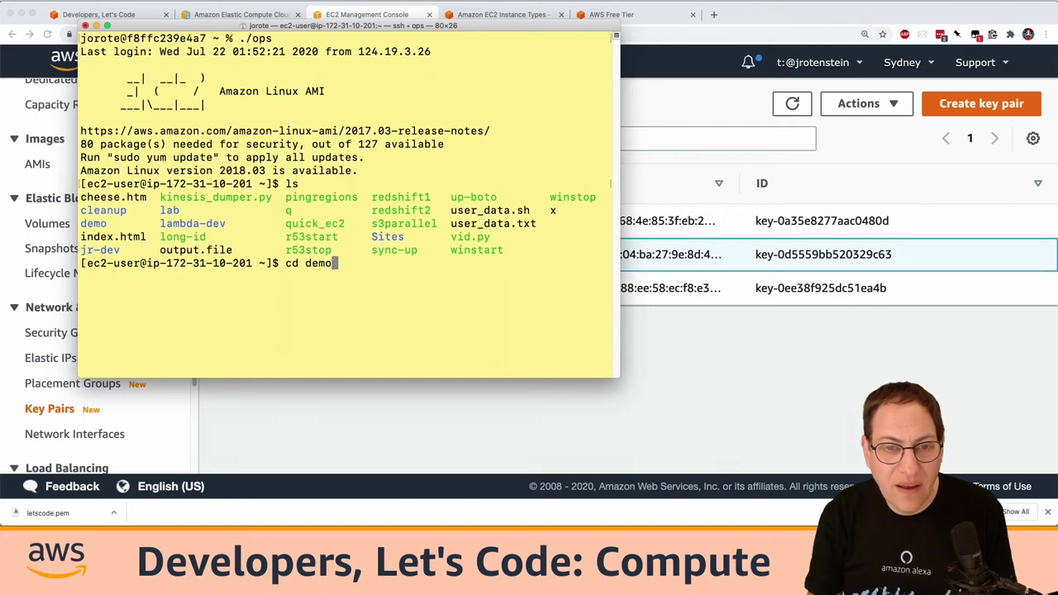
{"action": "key", "text": "Return"}
{"action": "type", "text": "ls"}
{"action": "key", "text": "Return"}
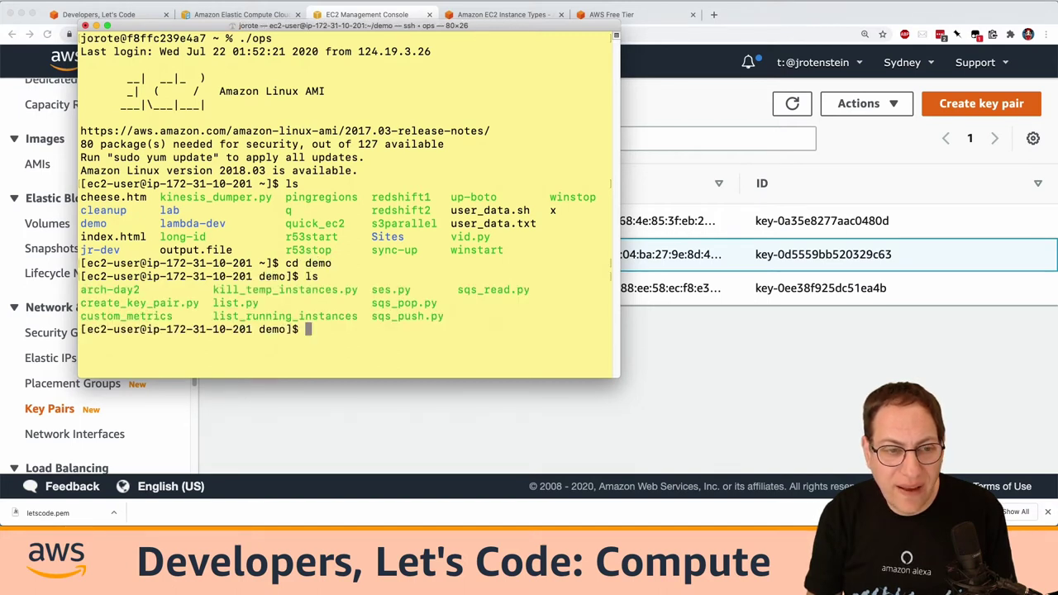
Step: Display create_key_pair.py on a cleared screen and highlight its region connection, key pair creation and key.material code
{"action": "key", "text": "ctrl+l"}
{"action": "type", "text": "cat create_key_pair.py"}
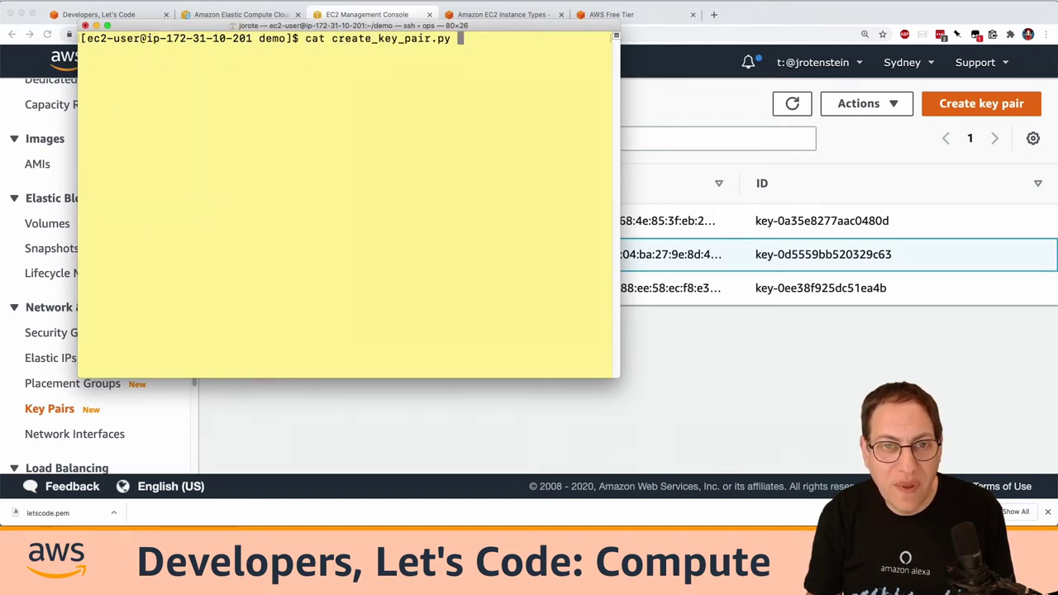
{"action": "key", "text": "Return"}
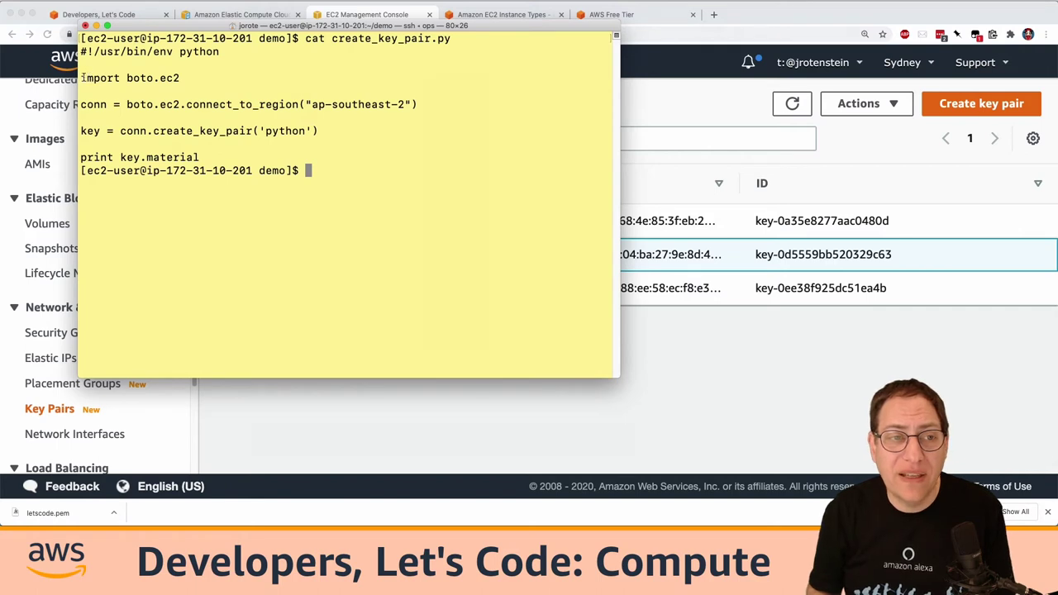
{"action": "left_click_drag", "start_coordinate": [198, 104], "coordinate": [435, 107]}
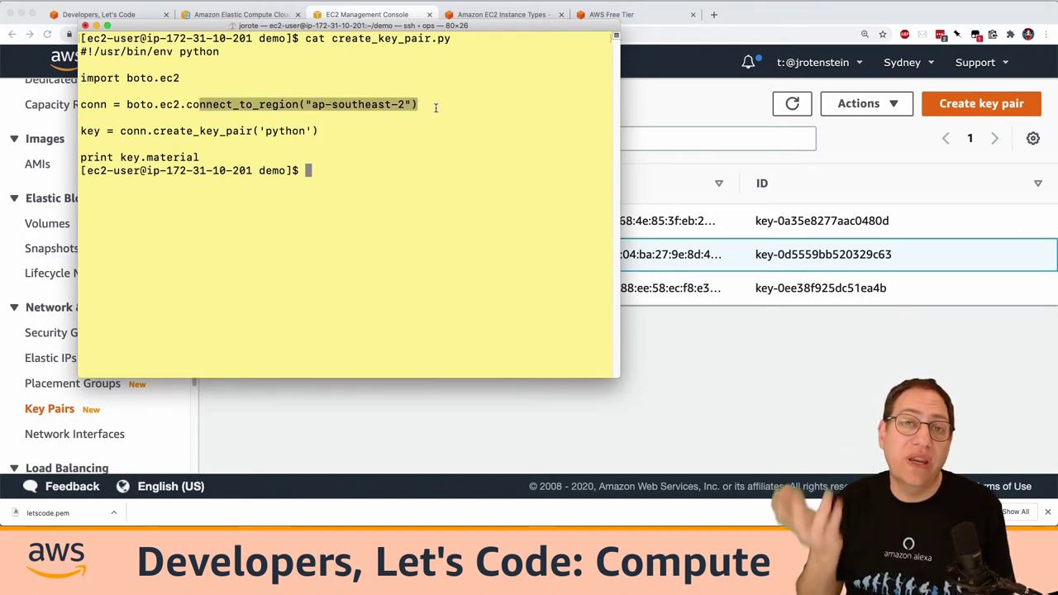
{"action": "left_click_drag", "start_coordinate": [219, 130], "coordinate": [319, 132]}
{"action": "left_click_drag", "start_coordinate": [120, 157], "coordinate": [200, 156]}
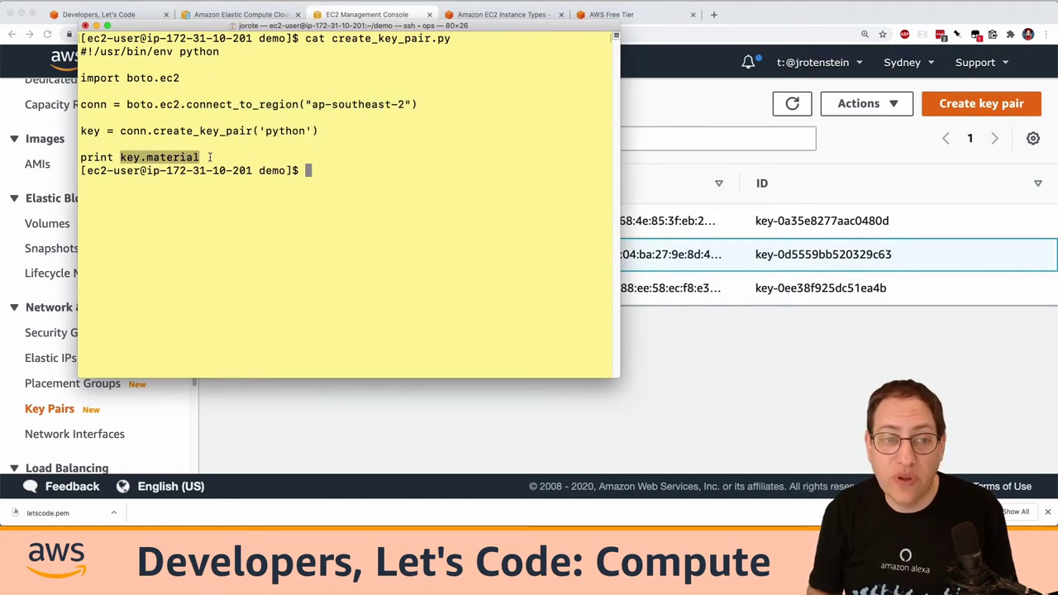
Step: Run ./create_key_pair.py on the remote server to create the python key pair
{"action": "left_click", "coordinate": [199, 157]}
{"action": "type", "text": "./crea"}
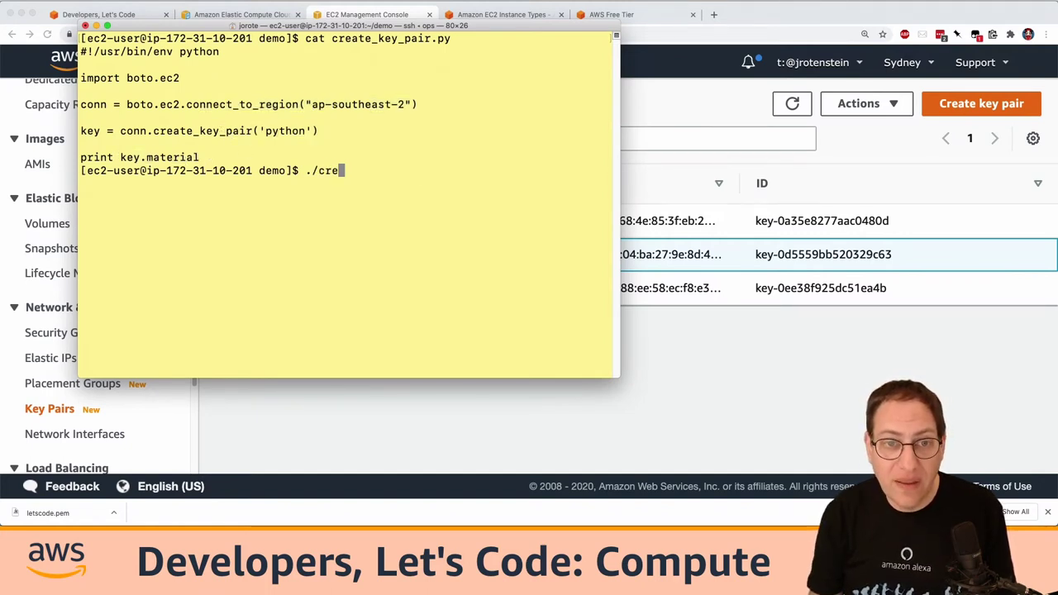
{"action": "key", "text": "Tab"}
{"action": "key", "text": "Return"}
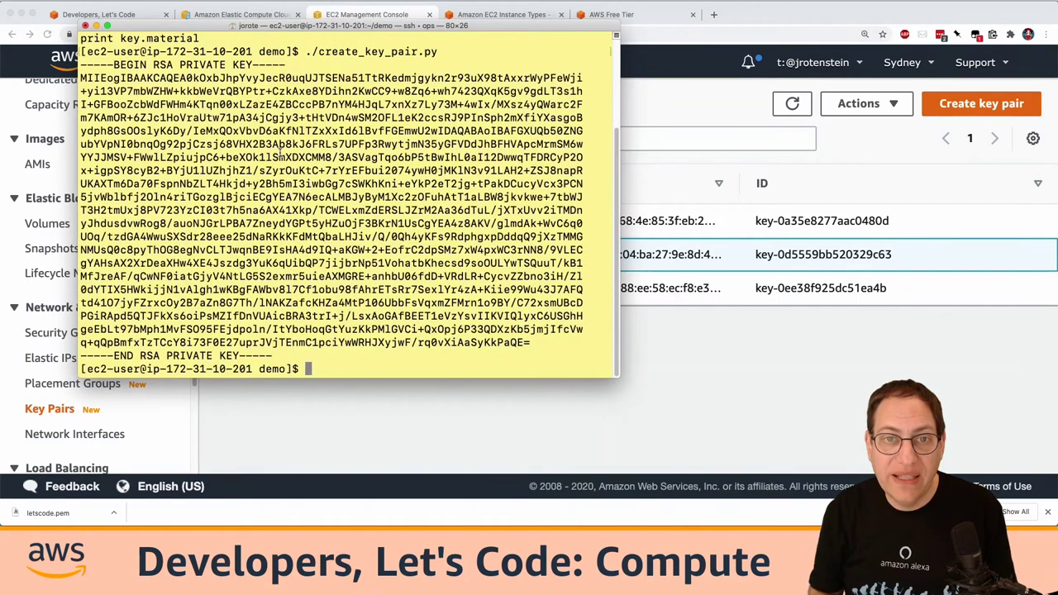
Step: Highlight the script's region connection and create_key_pair call, and refresh the key pairs list in the EC2 console
{"action": "scroll", "coordinate": [152, 116], "scroll_direction": "up", "scroll_amount": 3}
{"action": "left_click_drag", "start_coordinate": [159, 104], "coordinate": [392, 104]}
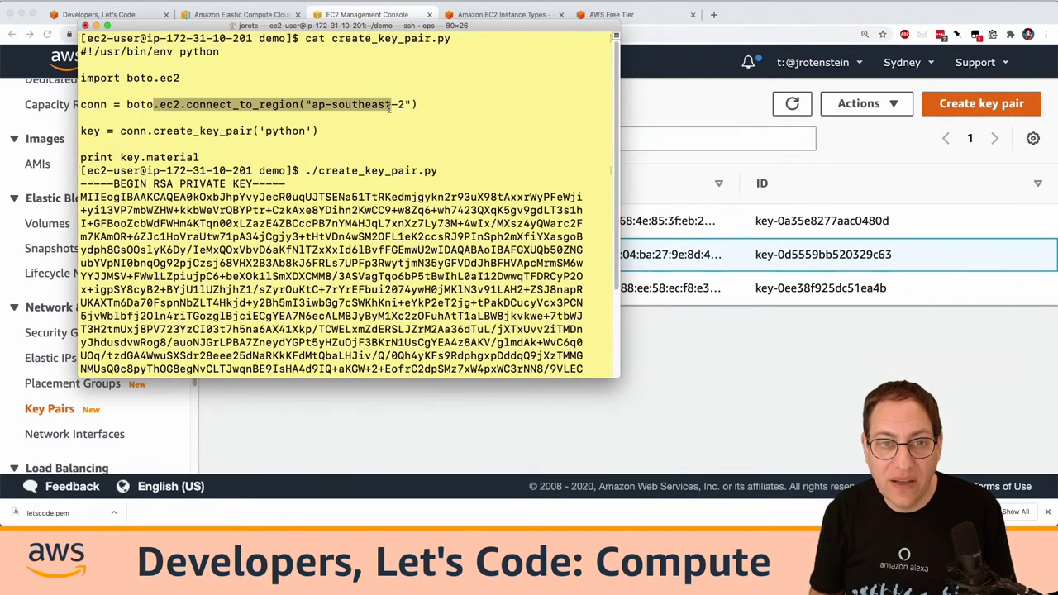
{"action": "left_click_drag", "start_coordinate": [192, 130], "coordinate": [259, 130]}
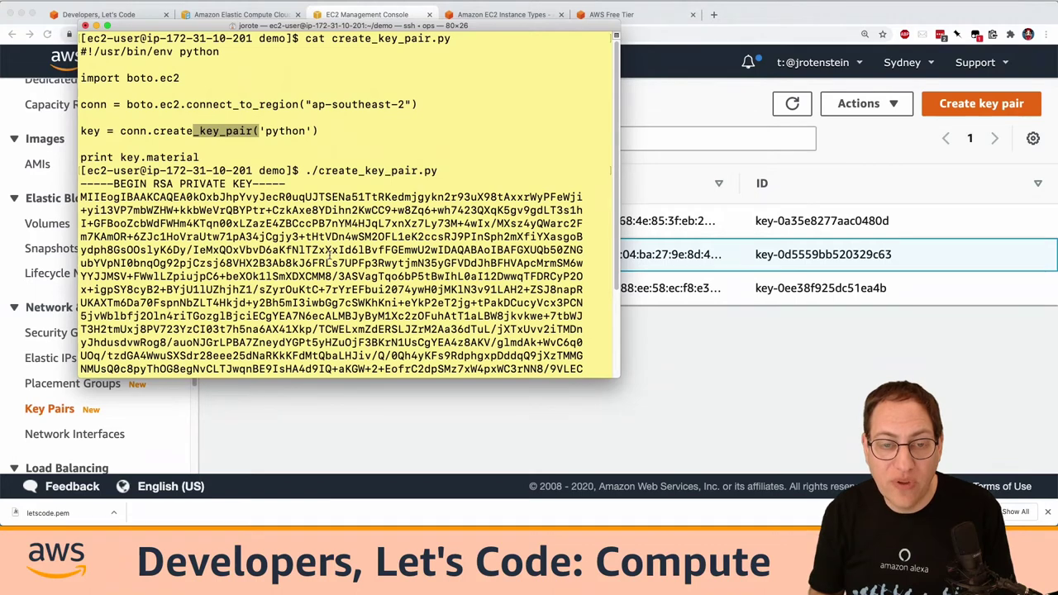
{"action": "left_click", "coordinate": [663, 337]}
{"action": "left_click", "coordinate": [791, 103]}
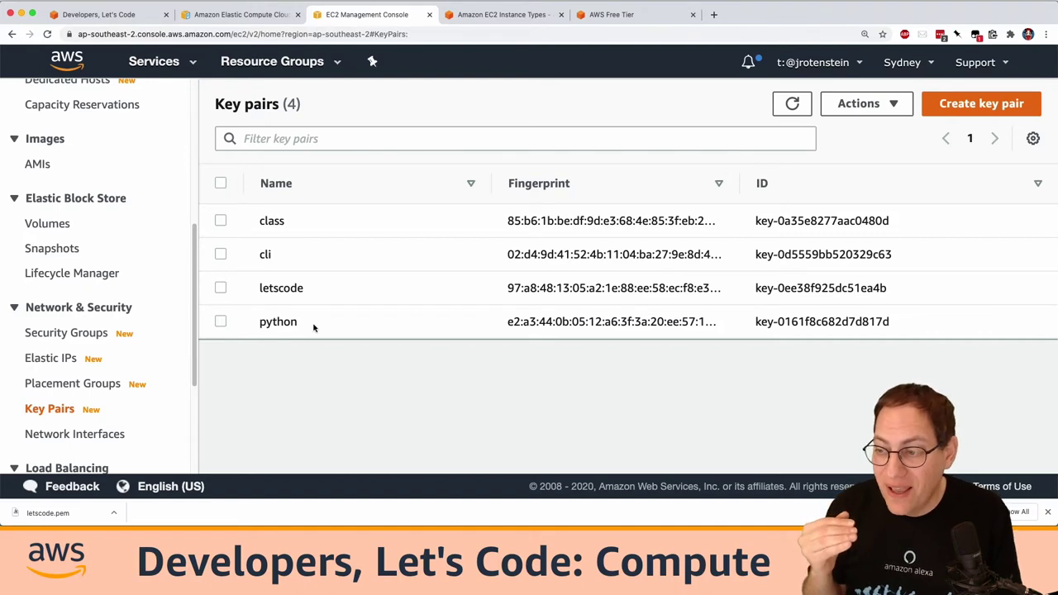
Step: Switch to Terminal and list the demo directory's files, first by name and then in long format
{"action": "key", "text": "super+Tab"}
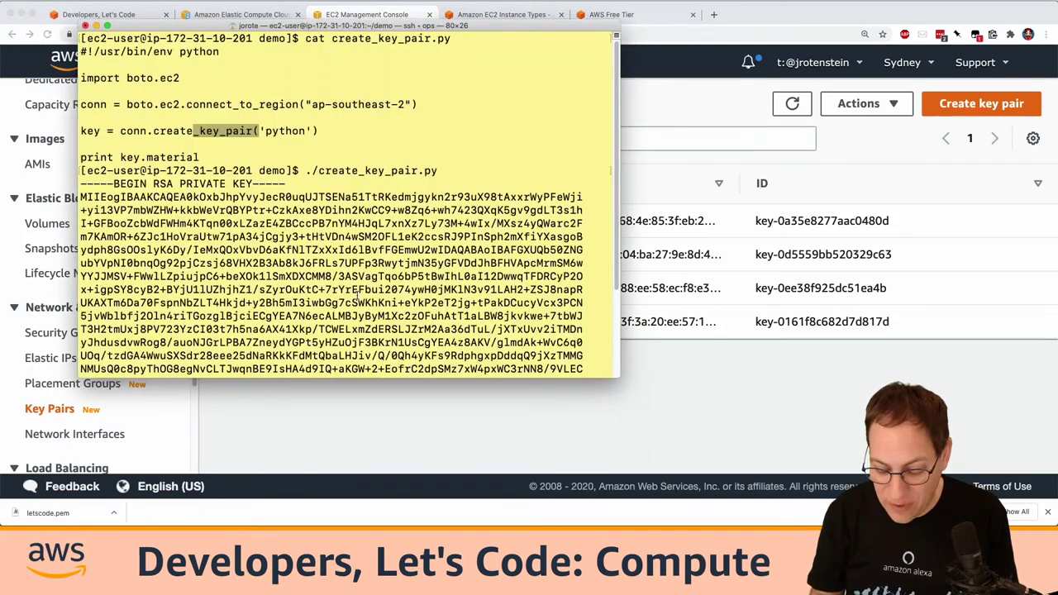
{"action": "type", "text": "ls"}
{"action": "key", "text": "Return"}
{"action": "type", "text": "ls -"}
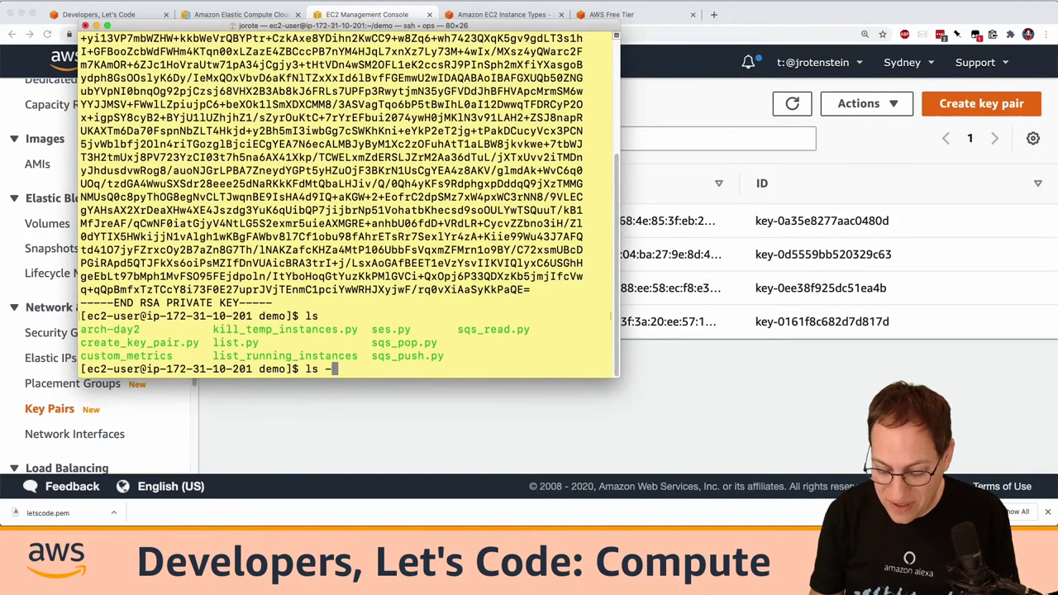
{"action": "type", "text": "l"}
{"action": "key", "text": "Return"}
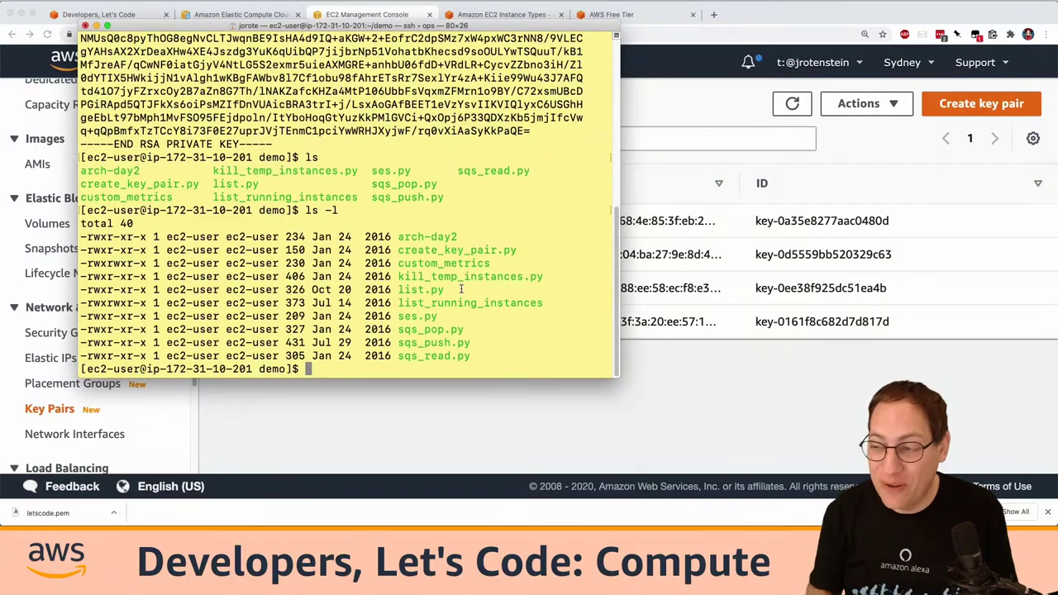
Step: Return to the browser and open the CloudWatch console in a new tab
{"action": "left_click", "coordinate": [677, 418]}
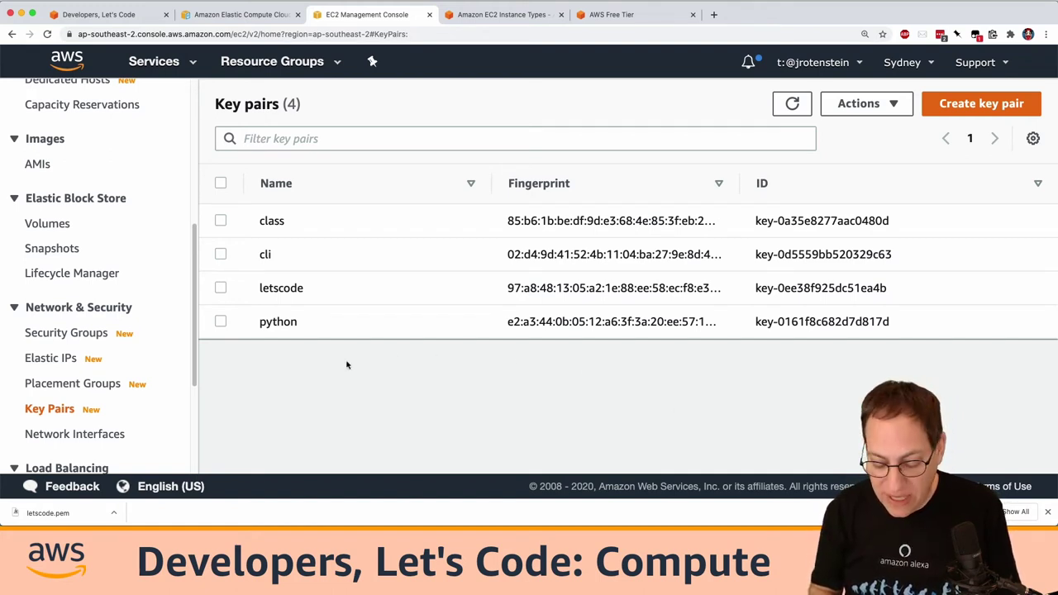
{"action": "key", "text": "super+t"}
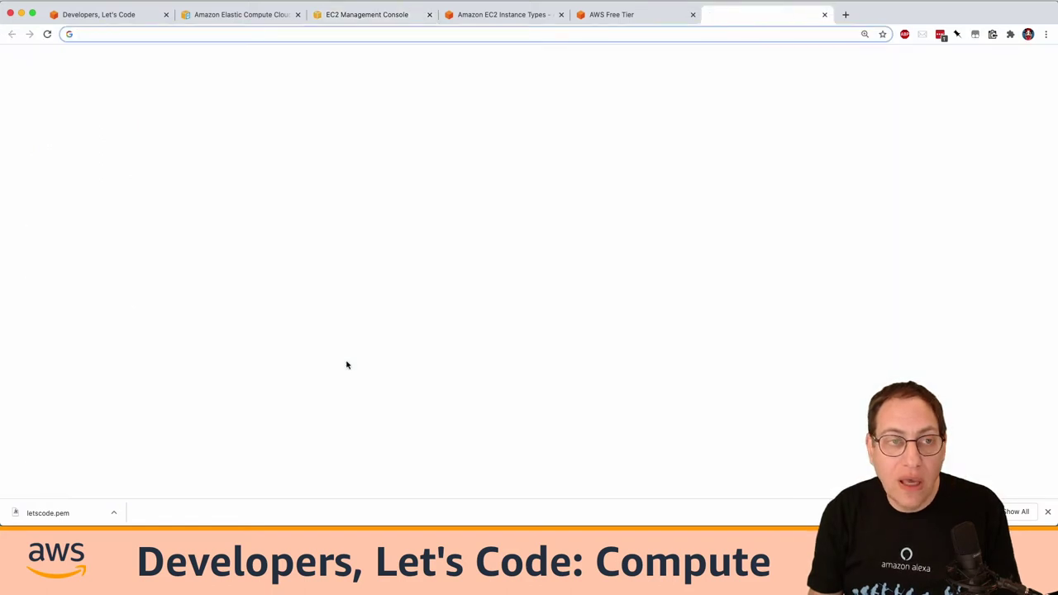
{"action": "type", "text": "con"}
{"action": "key", "text": "Tab"}
{"action": "type", "text": "cloudw"}
{"action": "key", "text": "Return"}
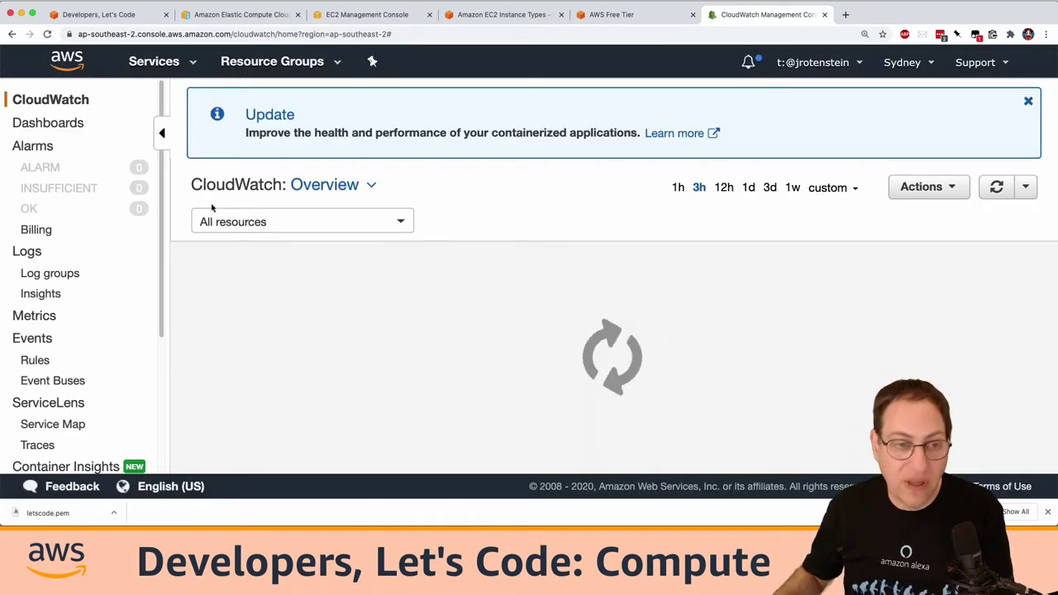
Step: Start a new CloudWatch Events rule that uses a schedule with a fixed rate of 5 minutes
{"action": "scroll", "coordinate": [82, 330], "scroll_direction": "down", "scroll_amount": 2}
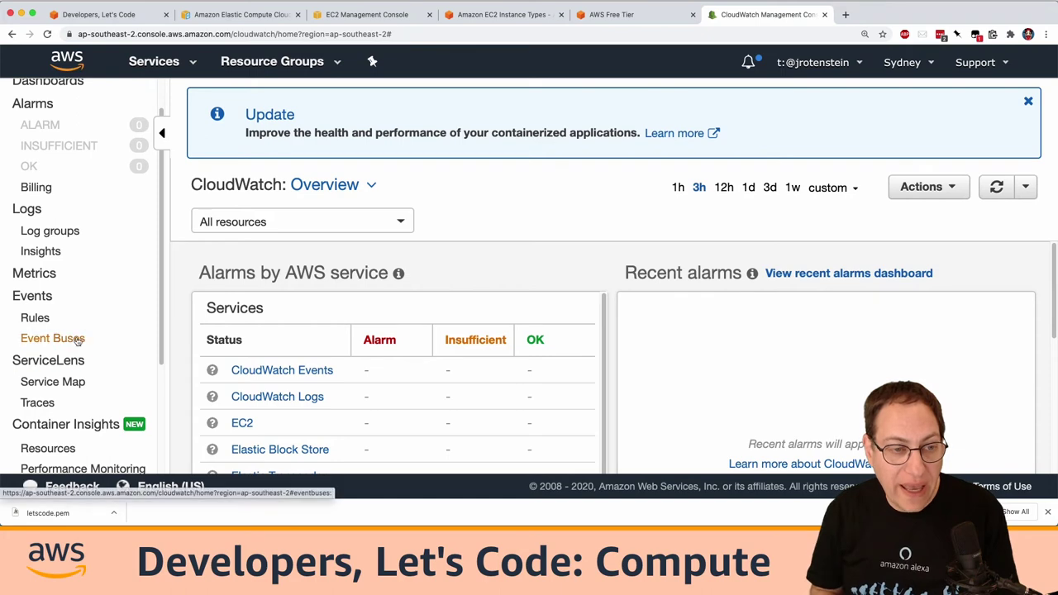
{"action": "left_click", "coordinate": [34, 317]}
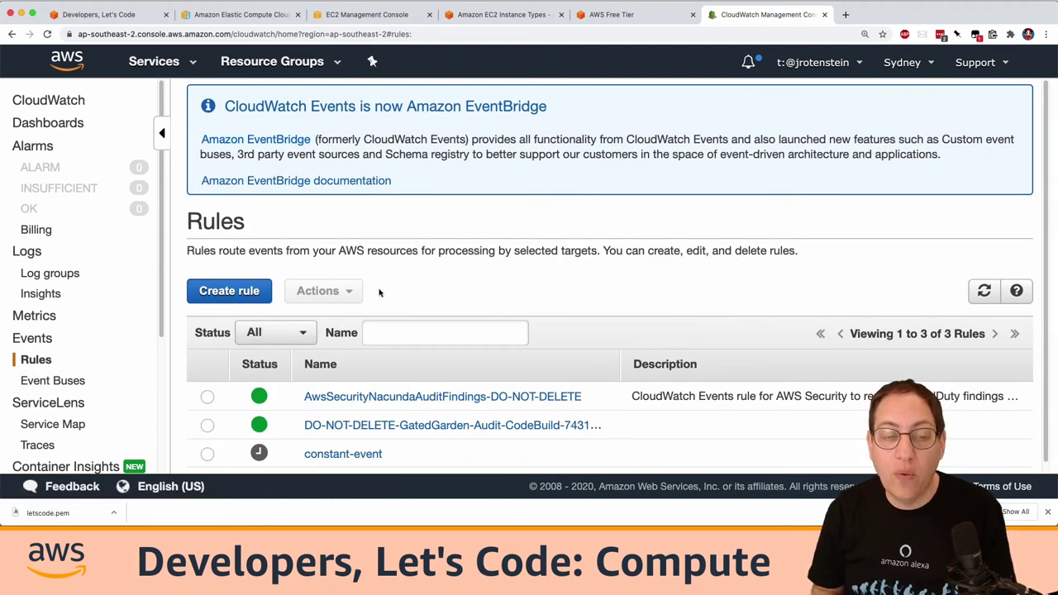
{"action": "left_click", "coordinate": [248, 296]}
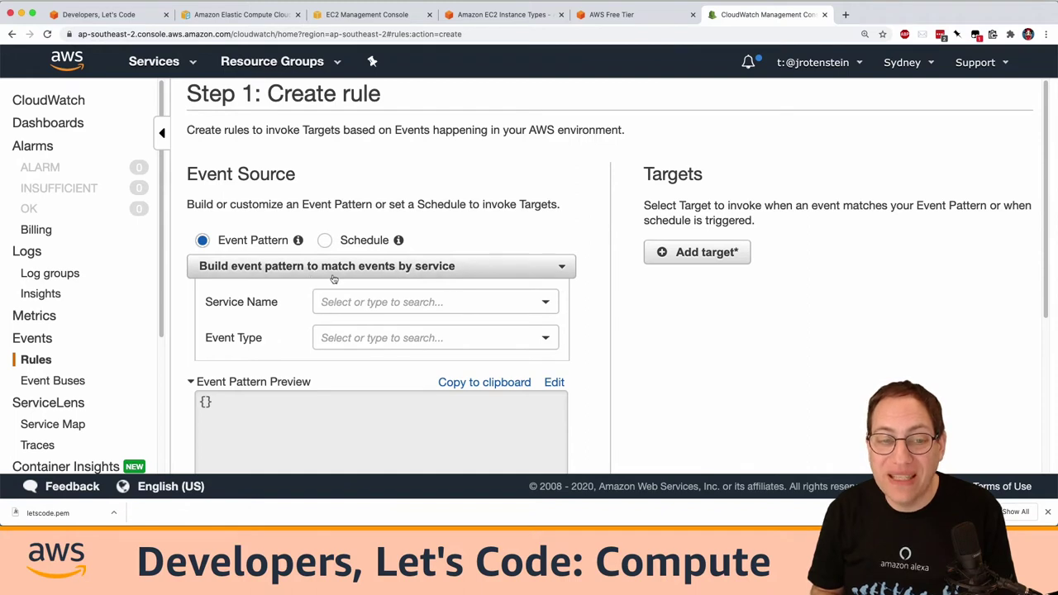
{"action": "left_click", "coordinate": [325, 241]}
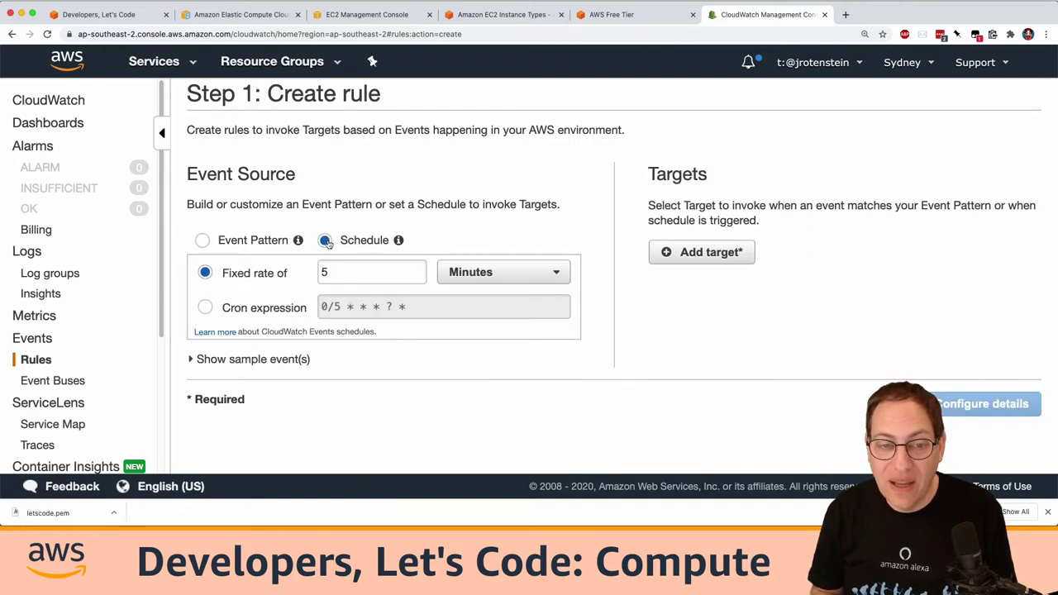
{"action": "left_click", "coordinate": [449, 275]}
{"action": "left_click", "coordinate": [445, 231]}
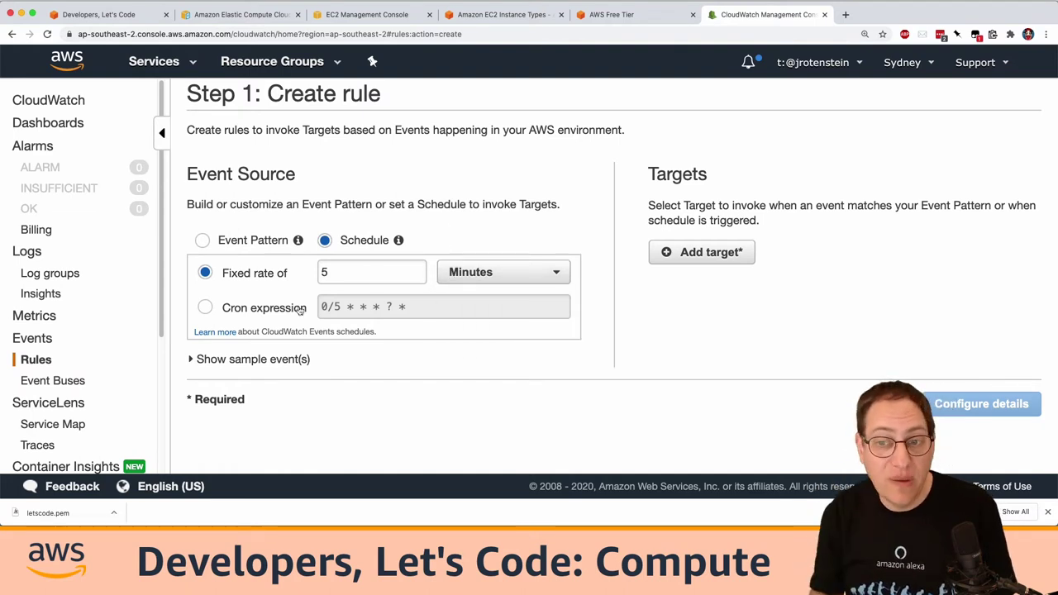
Step: Add a target to the rule and look through the available target types, including the EC2 API calls
{"action": "left_click", "coordinate": [700, 253]}
{"action": "left_click", "coordinate": [702, 254]}
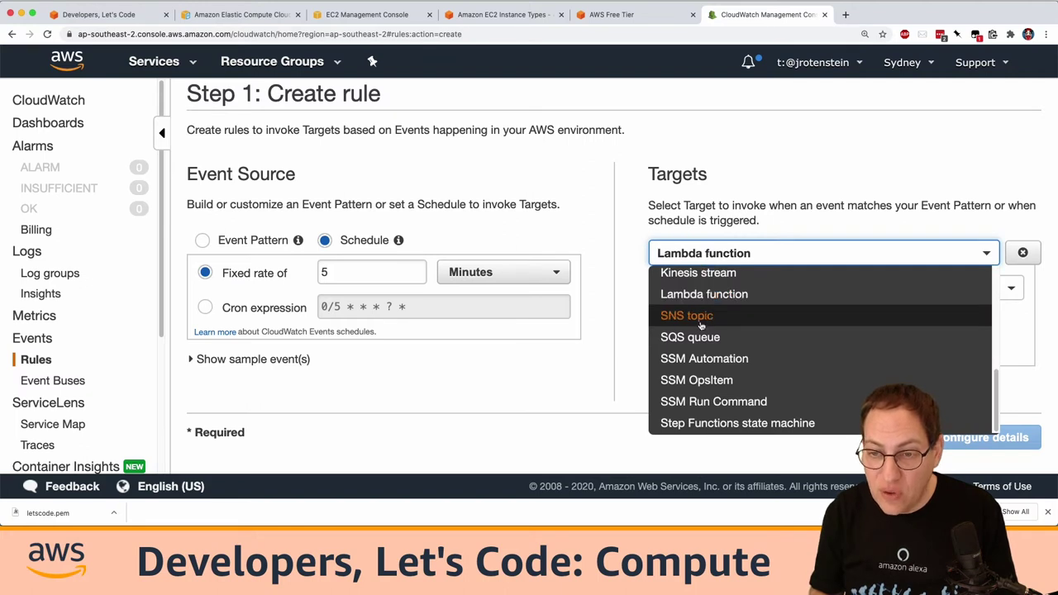
{"action": "scroll", "coordinate": [700, 327], "scroll_direction": "up", "scroll_amount": 5}
{"action": "scroll", "coordinate": [702, 331], "scroll_direction": "down", "scroll_amount": 3}
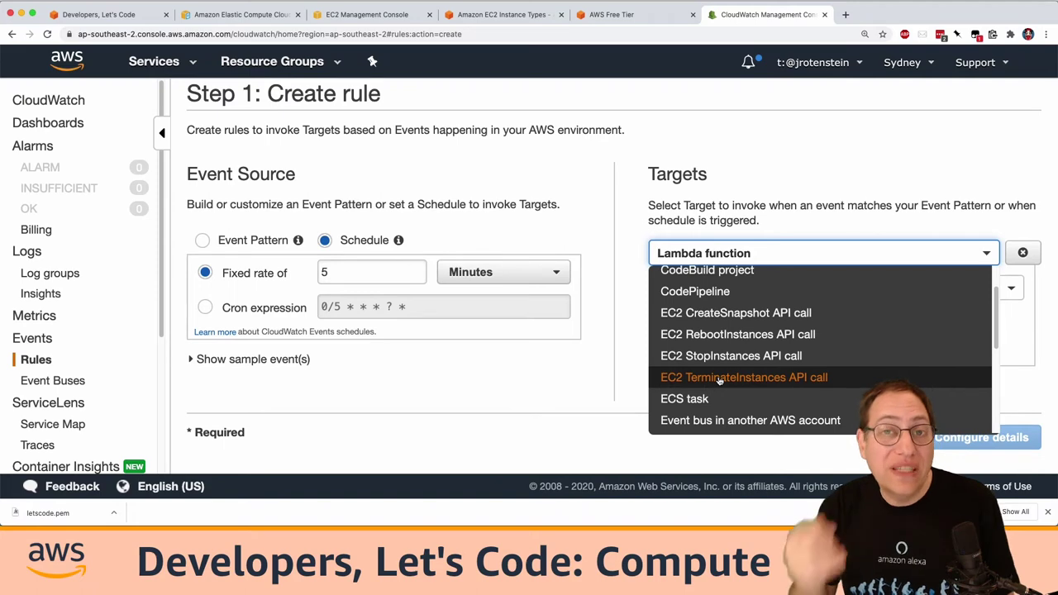
Step: Open dev.to in a new browser tab and, from the account's dashboard, open the post Simple EC2 Stopinator in Lambda
{"action": "key", "text": "ctrl+t"}
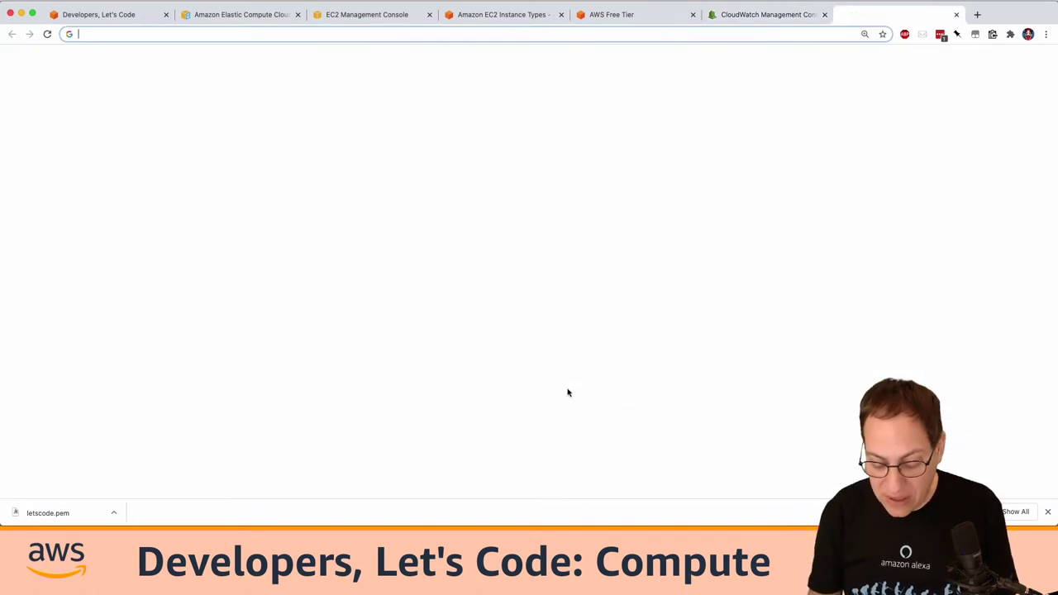
{"action": "type", "text": "dev.to"}
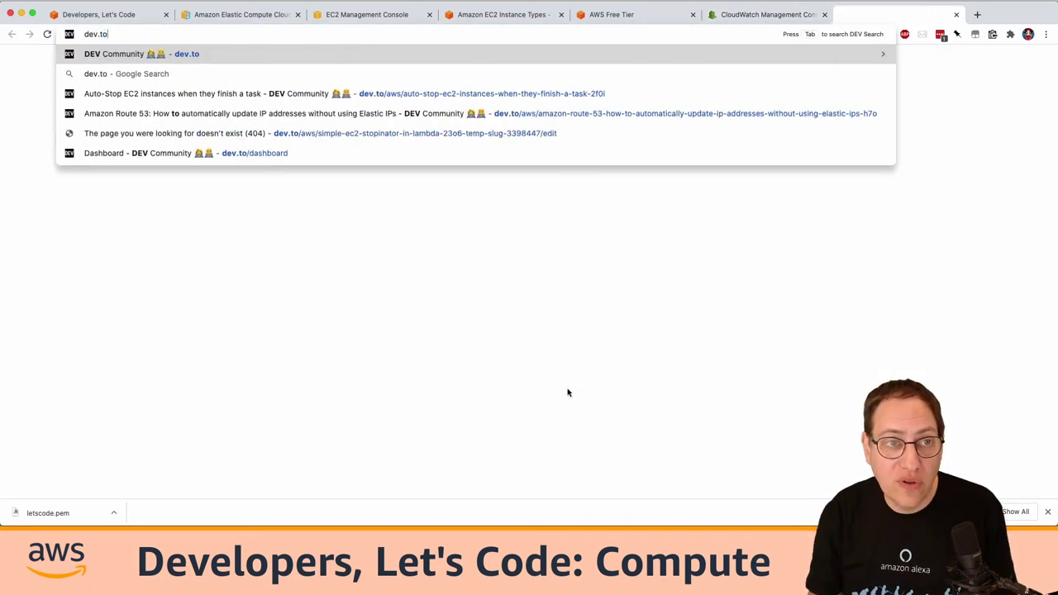
{"action": "key", "text": "Return"}
{"action": "left_click", "coordinate": [855, 59]}
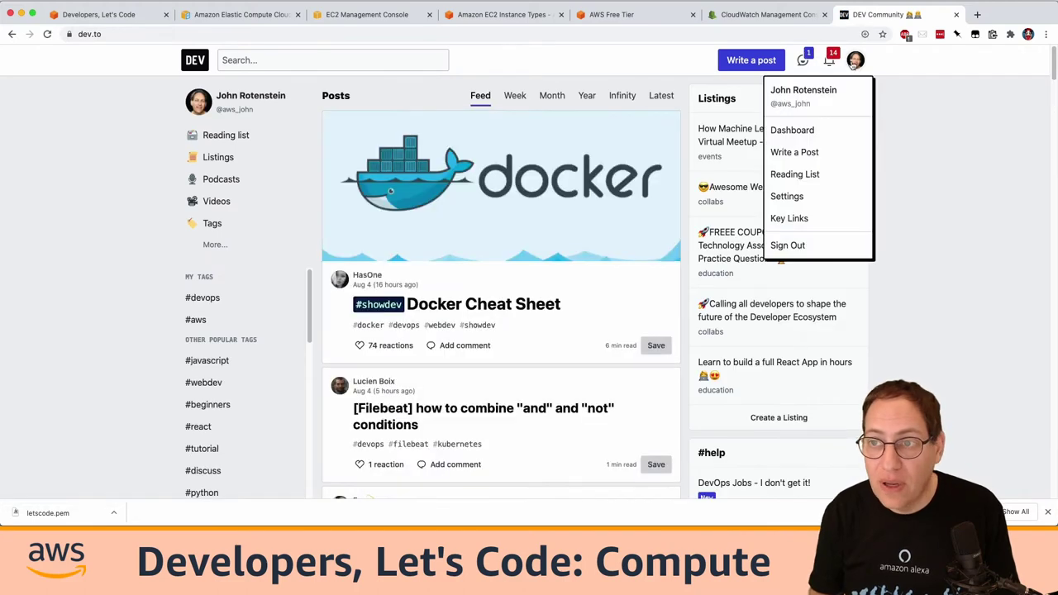
{"action": "left_click", "coordinate": [797, 129]}
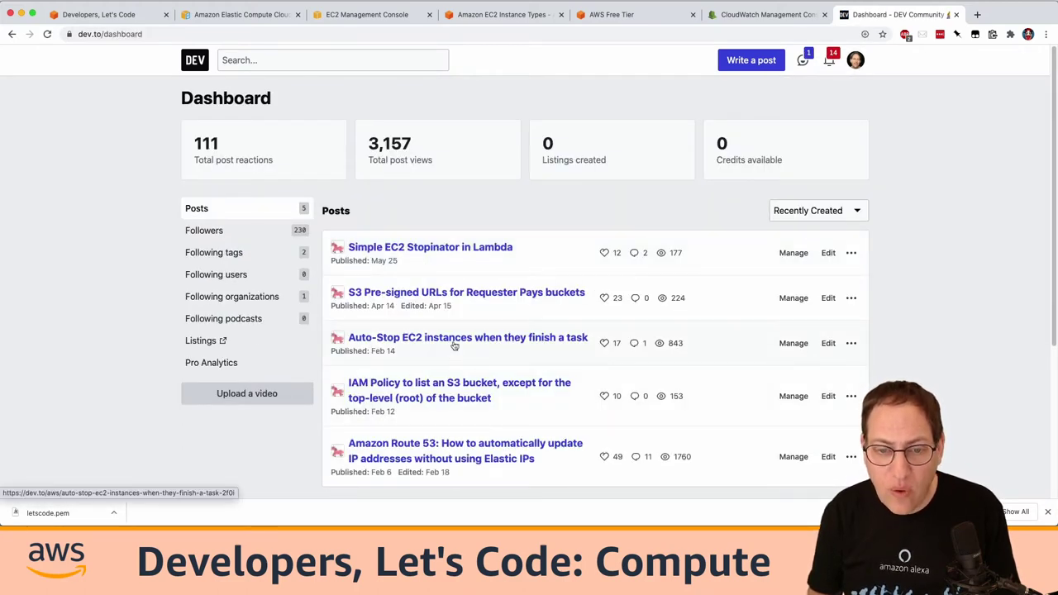
{"action": "left_click", "coordinate": [462, 249]}
Step: Select the post's web address, then switch to another application and back to the browser
{"action": "left_click", "coordinate": [431, 36]}
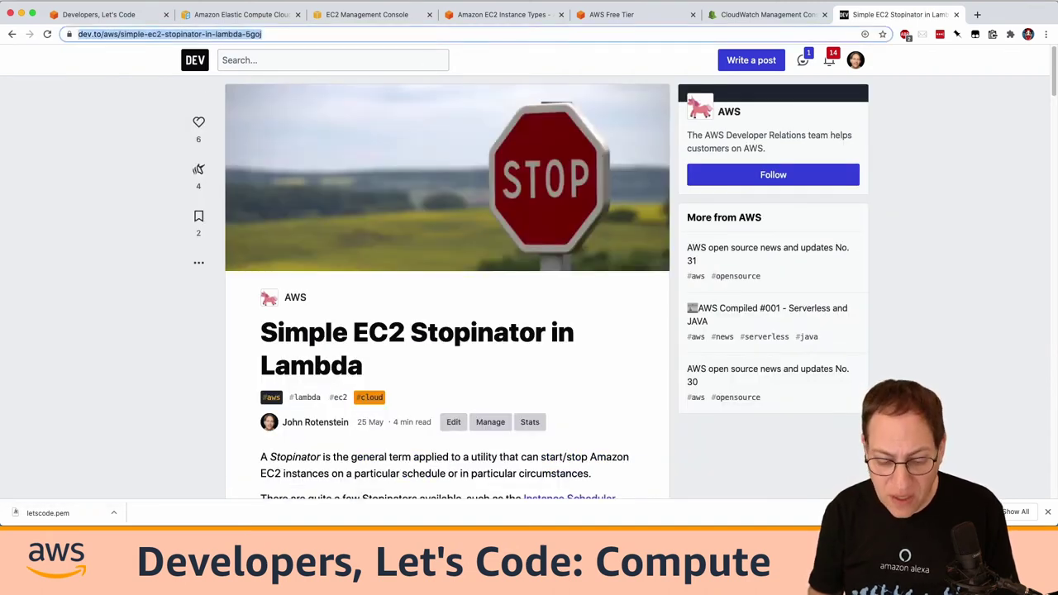
{"action": "key", "text": "super+Tab"}
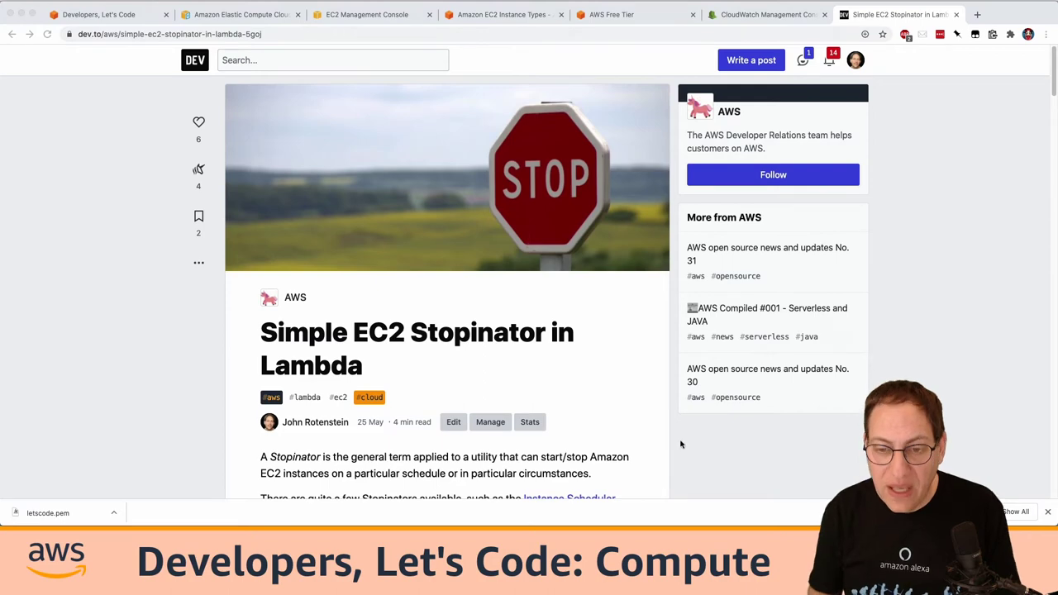
{"action": "key", "text": "super+Tab"}
Step: Dismiss the downloads bar and highlight the Type 1 and Type 2 stopinator descriptions in the post
{"action": "scroll", "coordinate": [609, 389], "scroll_direction": "down", "scroll_amount": 3}
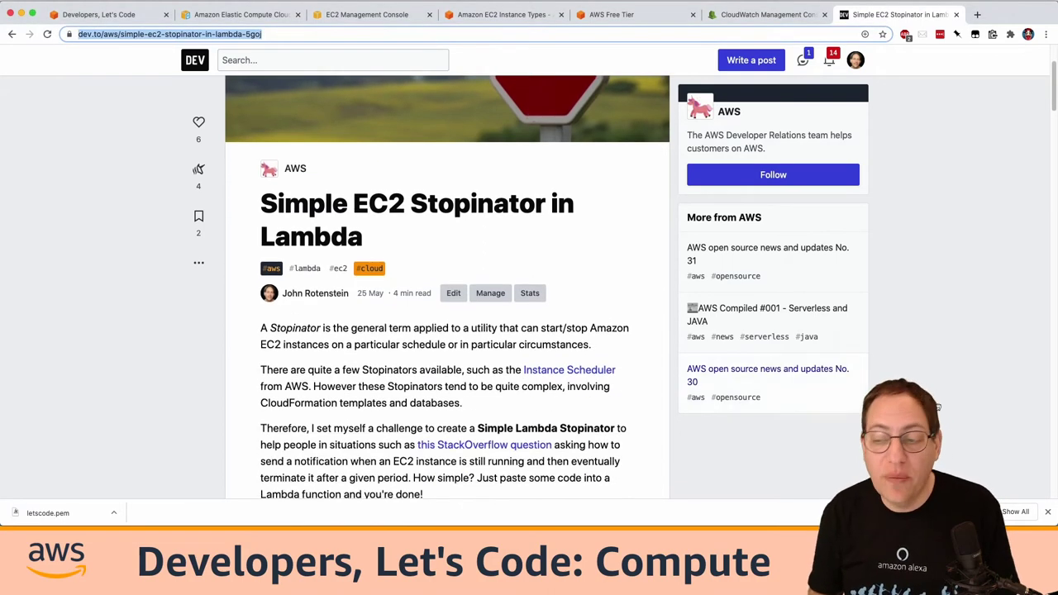
{"action": "left_click", "coordinate": [1047, 513]}
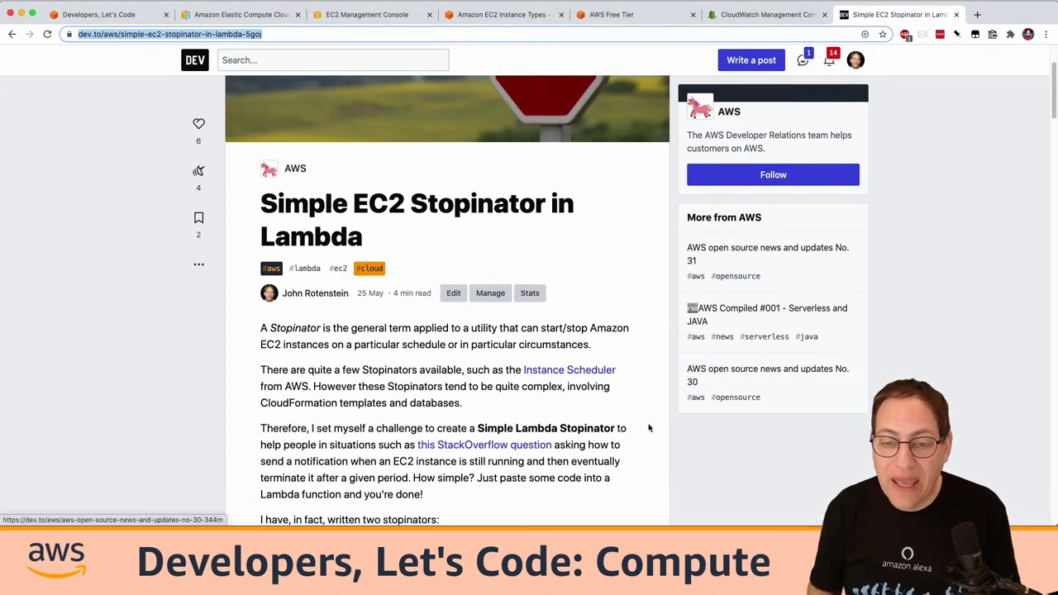
{"action": "scroll", "coordinate": [649, 427], "scroll_direction": "down", "scroll_amount": 2}
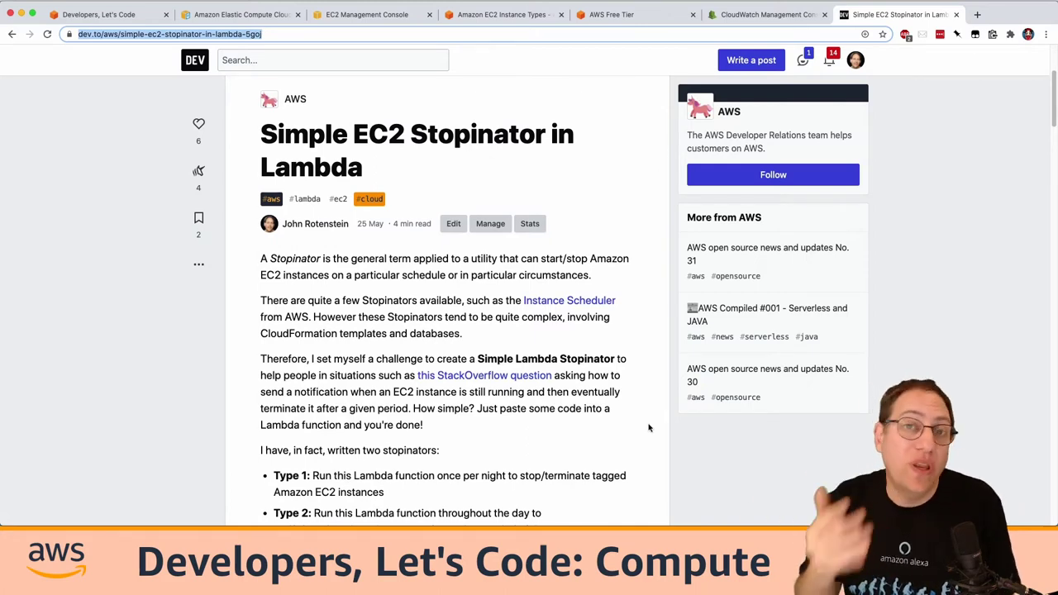
{"action": "scroll", "coordinate": [649, 427], "scroll_direction": "down", "scroll_amount": 8}
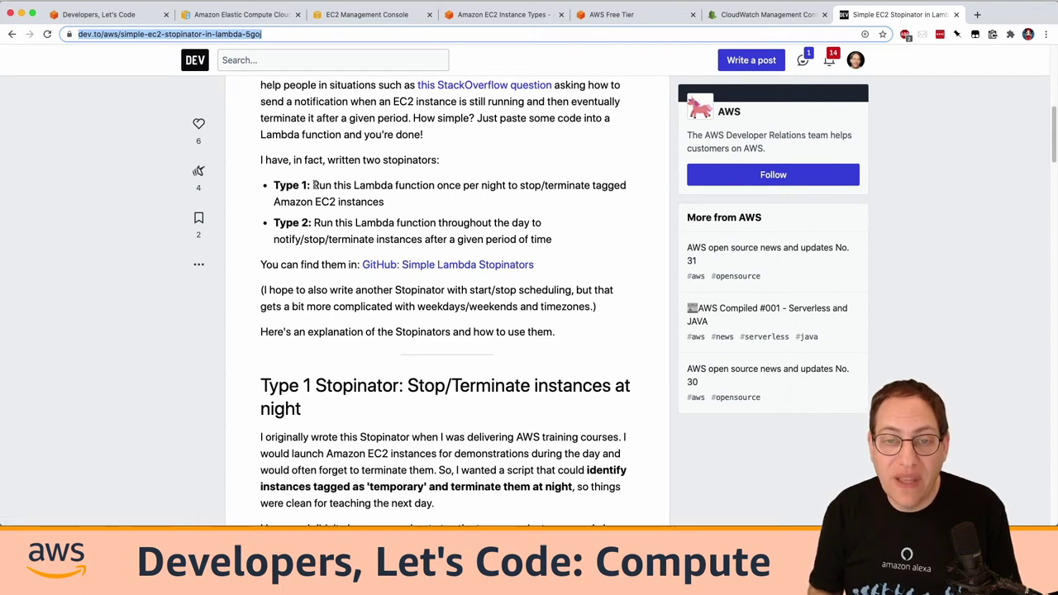
{"action": "left_click_drag", "start_coordinate": [313, 185], "coordinate": [334, 187]}
{"action": "left_click", "coordinate": [388, 205]}
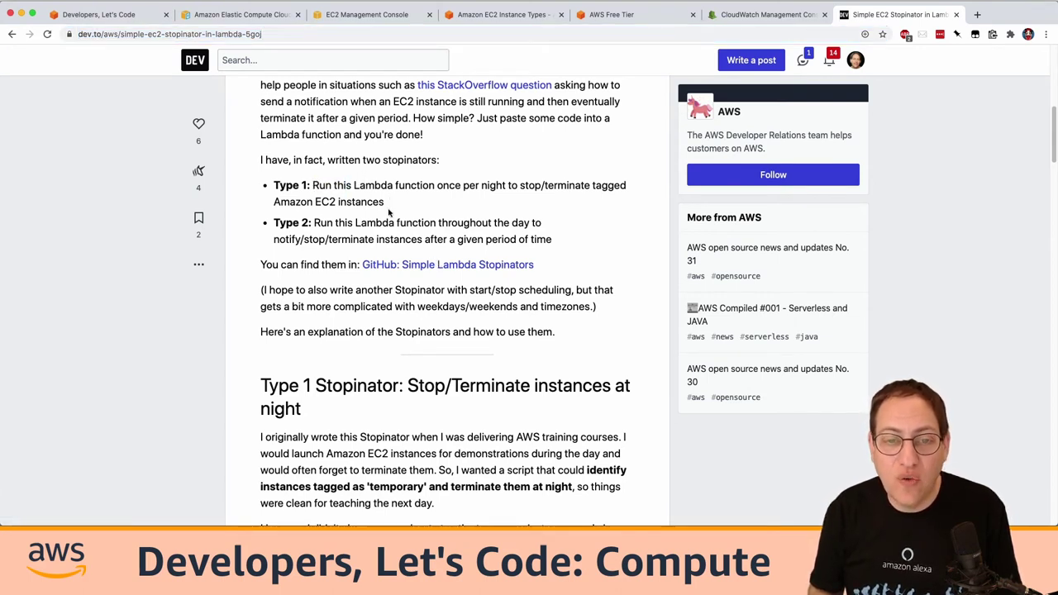
{"action": "left_click_drag", "start_coordinate": [389, 213], "coordinate": [312, 187]}
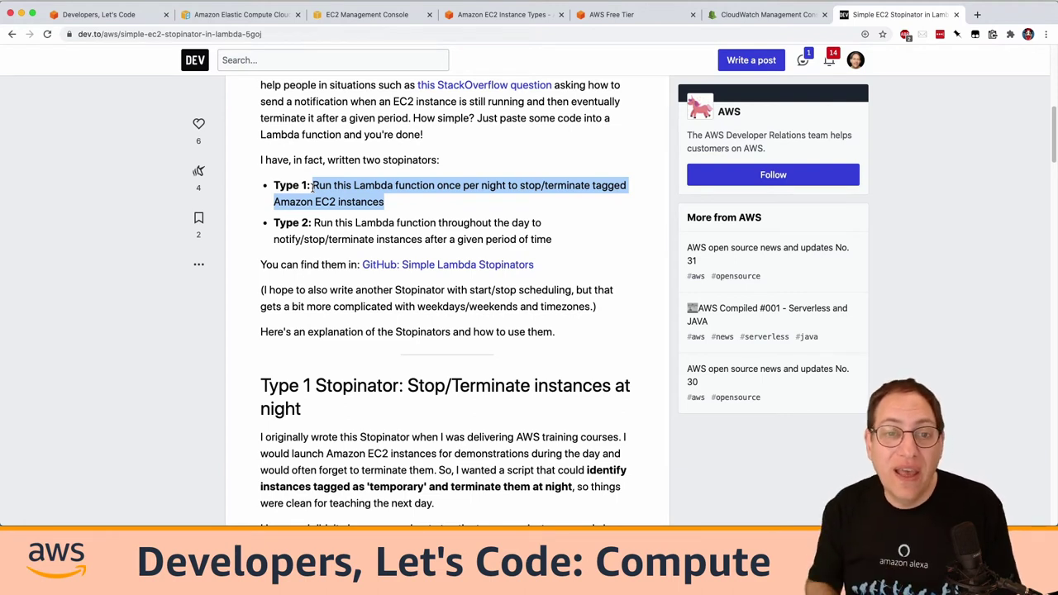
{"action": "left_click_drag", "start_coordinate": [320, 223], "coordinate": [551, 239]}
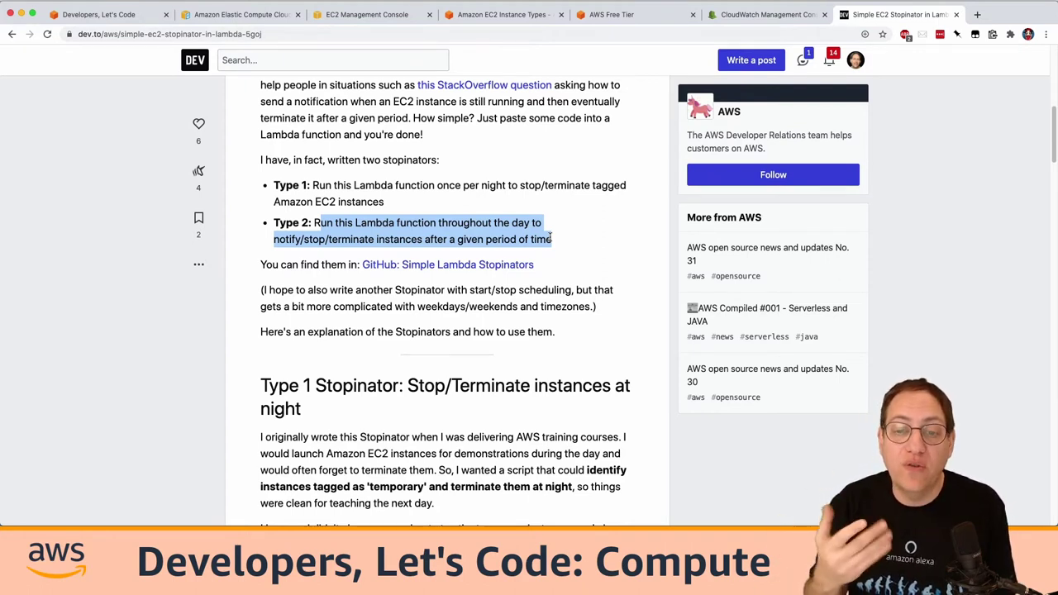
Step: Close the Stopinator post and show the Instances list in the EC2 console
{"action": "scroll", "coordinate": [549, 238], "scroll_direction": "up", "scroll_amount": 3}
{"action": "scroll", "coordinate": [550, 238], "scroll_direction": "up", "scroll_amount": 7}
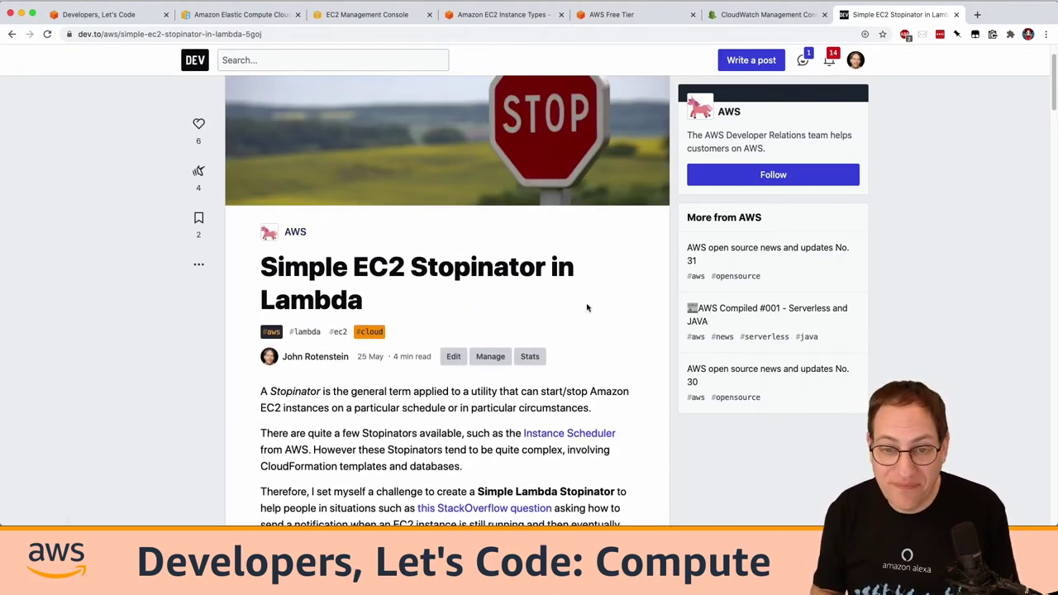
{"action": "key", "text": "super+w"}
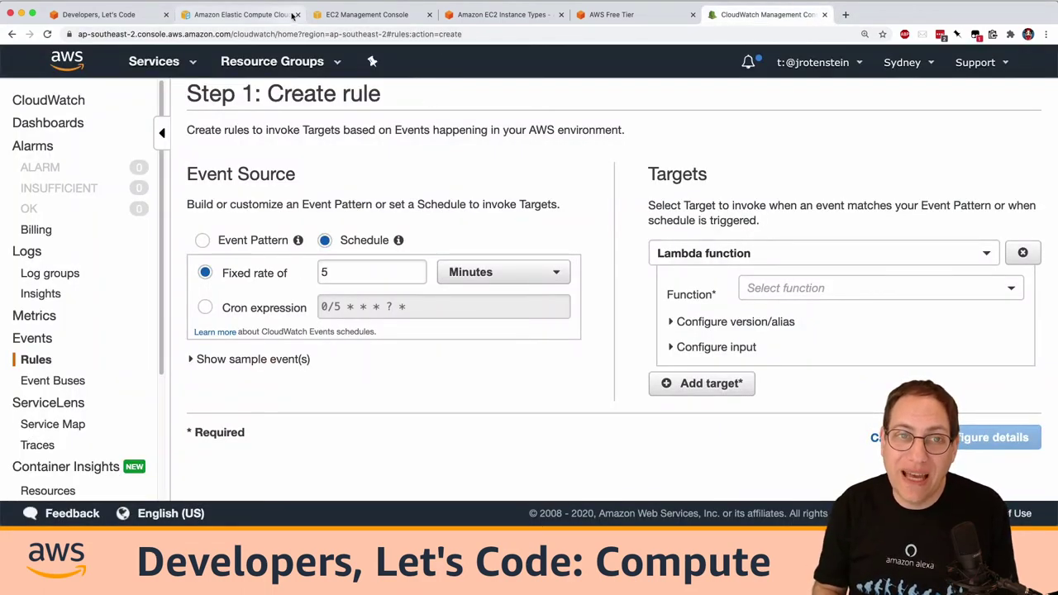
{"action": "left_click", "coordinate": [348, 18]}
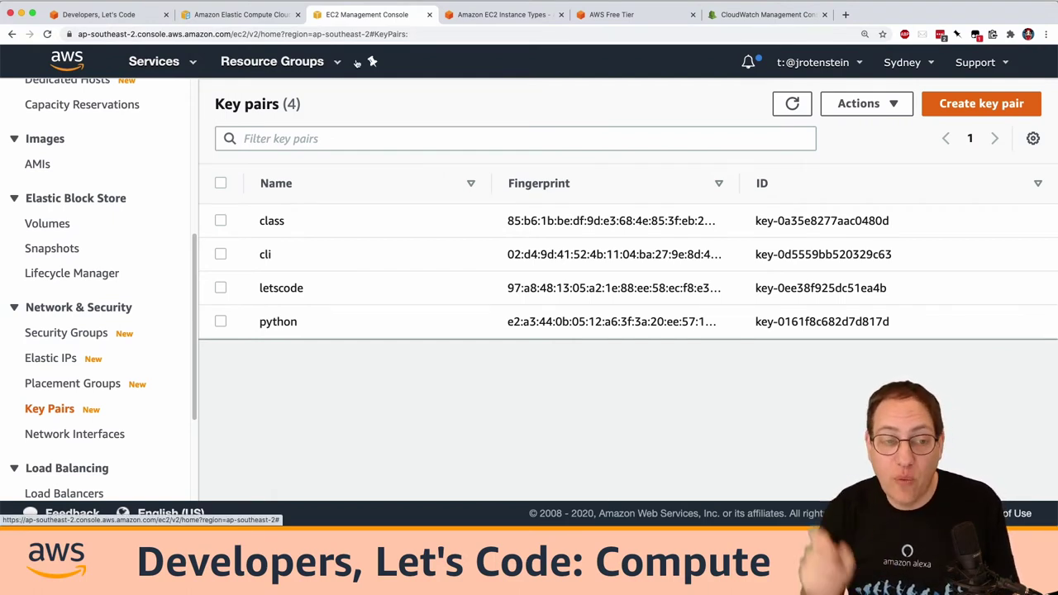
{"action": "scroll", "coordinate": [79, 239], "scroll_direction": "up", "scroll_amount": 5}
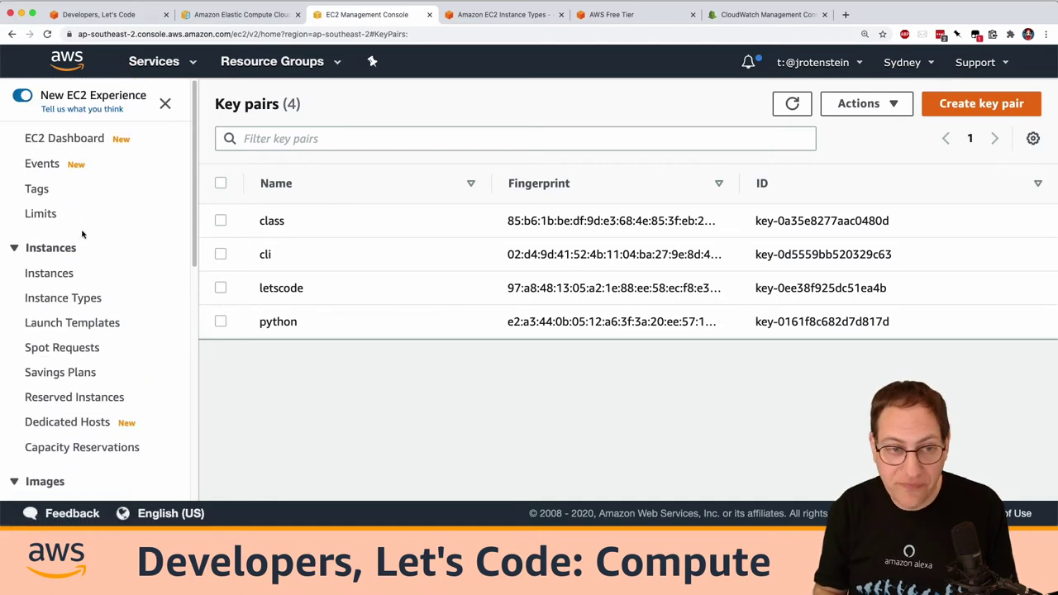
{"action": "left_click", "coordinate": [63, 272]}
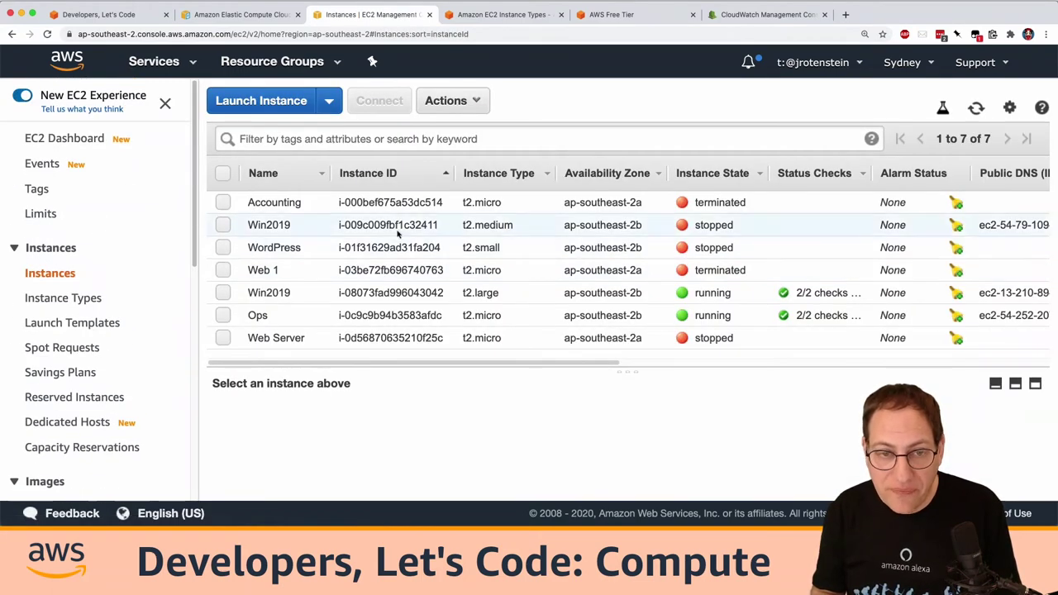
Step: Select the running t2.large Win2019 instance, enlarge its details pane and show its monitoring graphs
{"action": "left_click", "coordinate": [379, 293]}
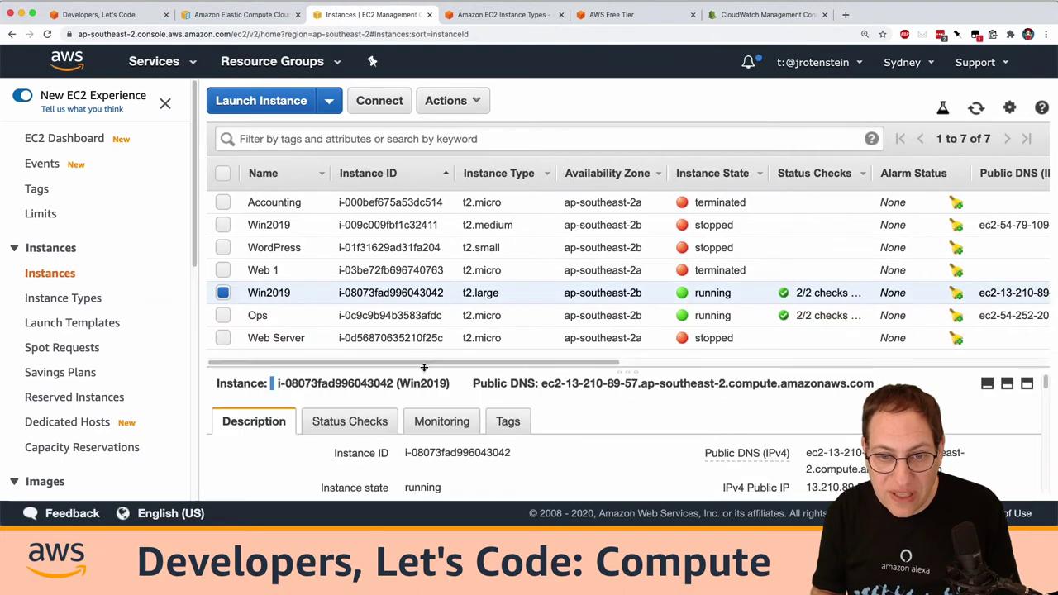
{"action": "left_click_drag", "start_coordinate": [443, 372], "coordinate": [442, 230]}
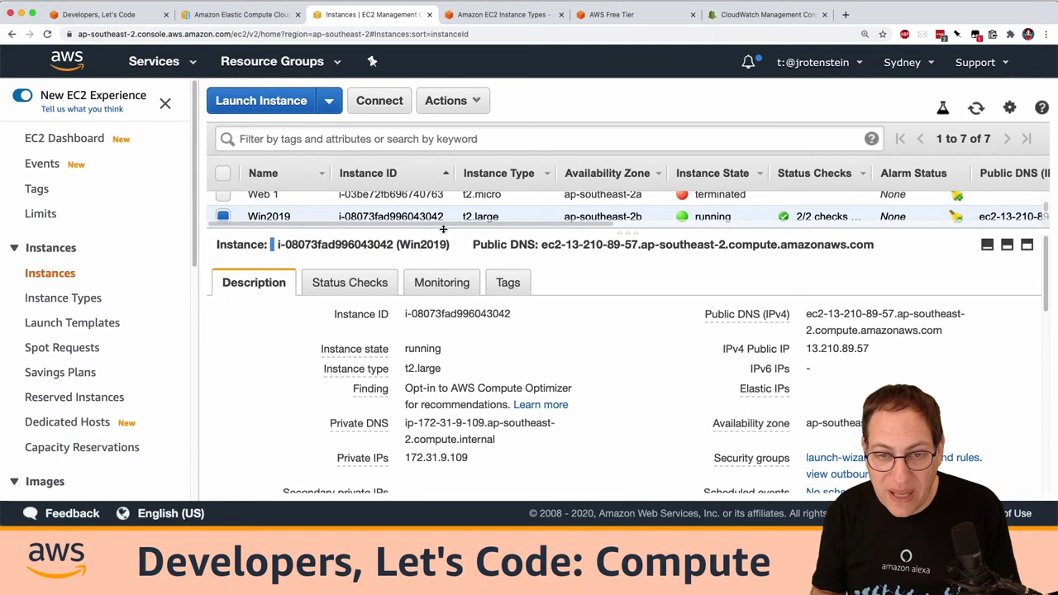
{"action": "left_click", "coordinate": [454, 289]}
{"action": "scroll", "coordinate": [557, 349], "scroll_direction": "down", "scroll_amount": 5}
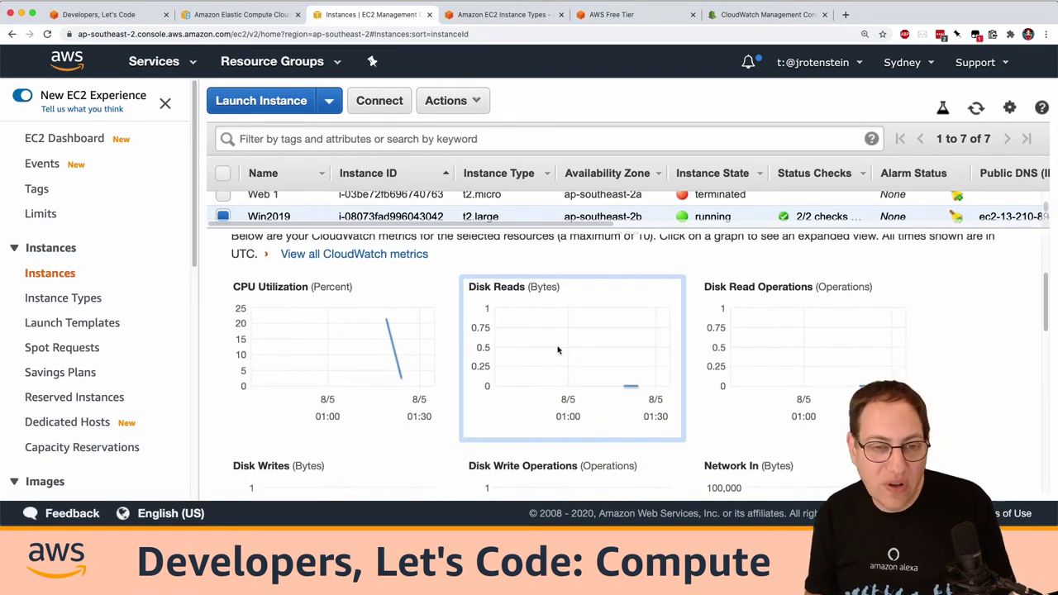
Step: Examine the Win2019 instance's CloudWatch graphs for CPU, disk, network, status checks and CPU credits
{"action": "scroll", "coordinate": [496, 350], "scroll_direction": "up", "scroll_amount": 1}
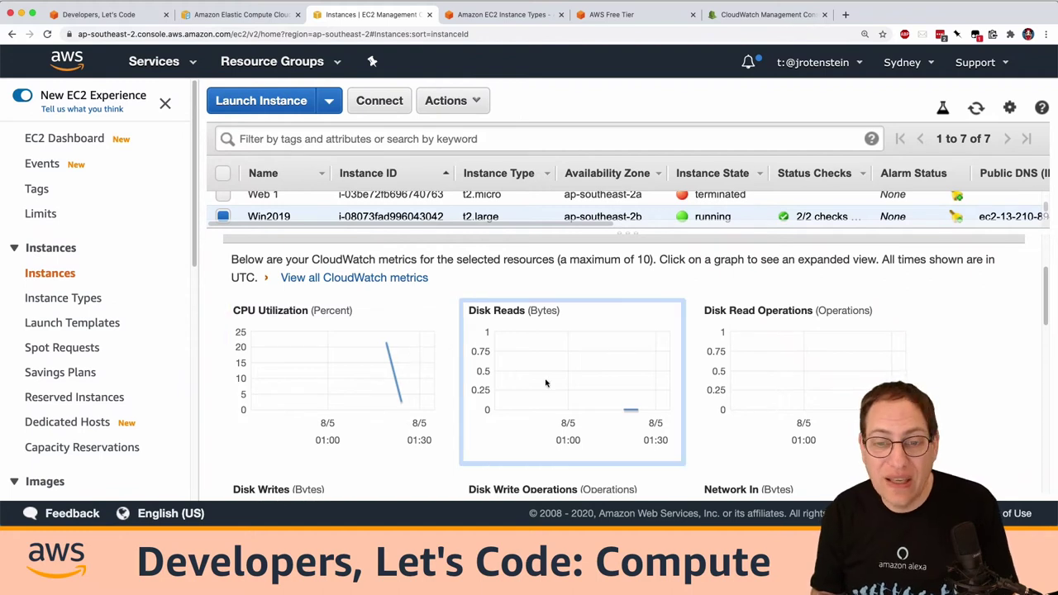
{"action": "scroll", "coordinate": [565, 392], "scroll_direction": "down", "scroll_amount": 5}
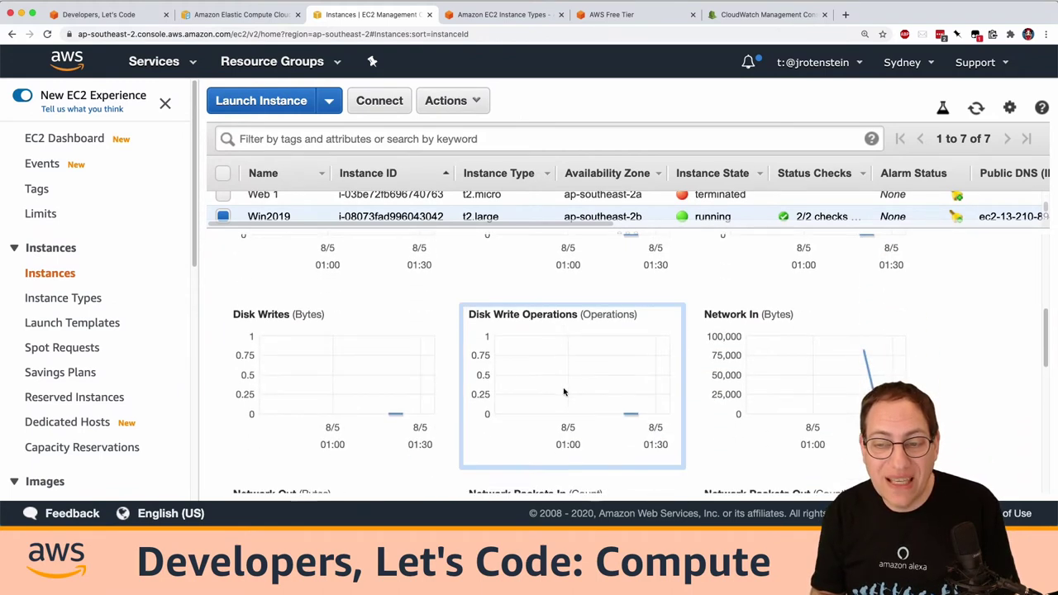
{"action": "scroll", "coordinate": [564, 391], "scroll_direction": "down", "scroll_amount": 7}
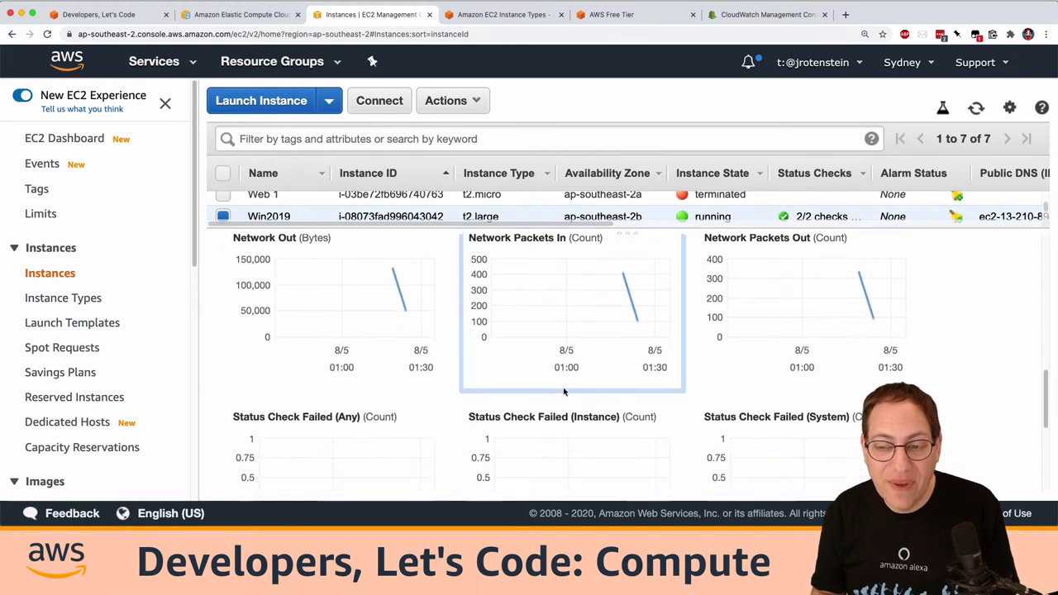
{"action": "scroll", "coordinate": [565, 392], "scroll_direction": "down", "scroll_amount": 2}
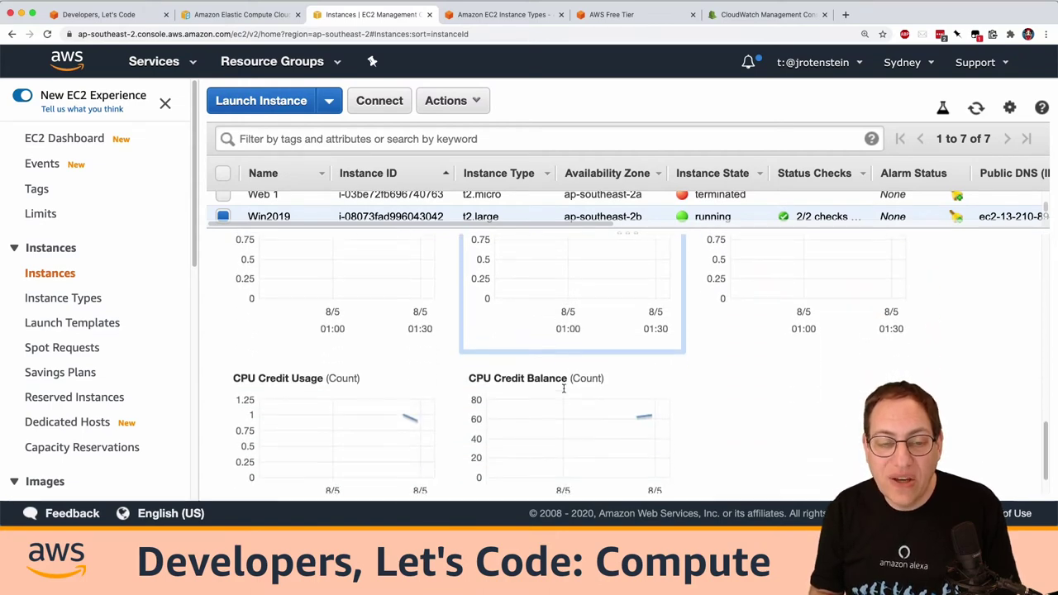
{"action": "scroll", "coordinate": [564, 390], "scroll_direction": "up", "scroll_amount": 6}
{"action": "scroll", "coordinate": [564, 391], "scroll_direction": "up", "scroll_amount": 3}
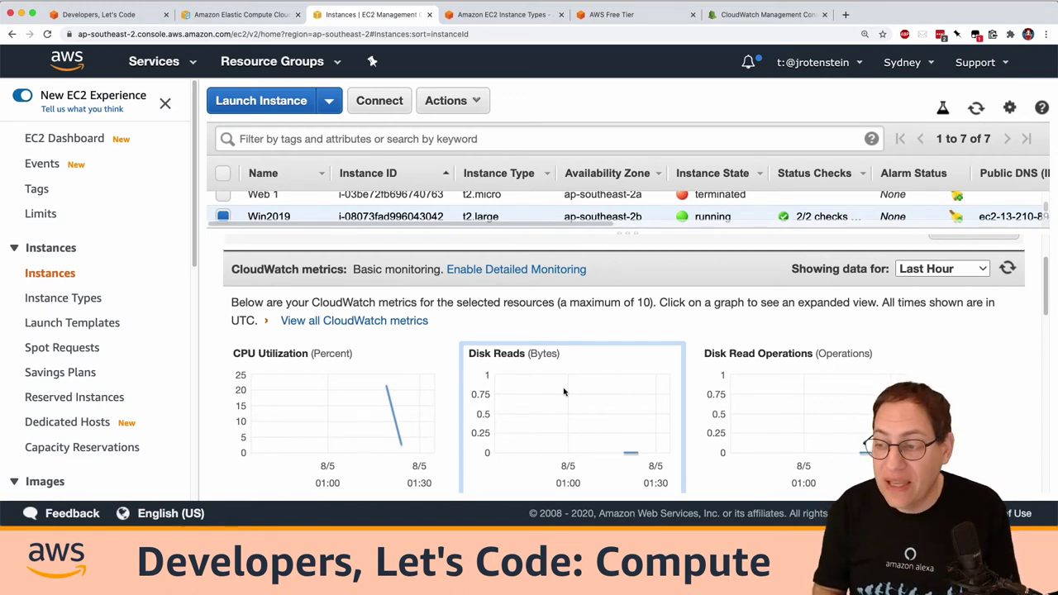
Step: Start a CloudWatch alarm for the running Win2019 instance, with notifications off and Stop this instance as the action
{"action": "scroll", "coordinate": [565, 391], "scroll_direction": "up", "scroll_amount": 1}
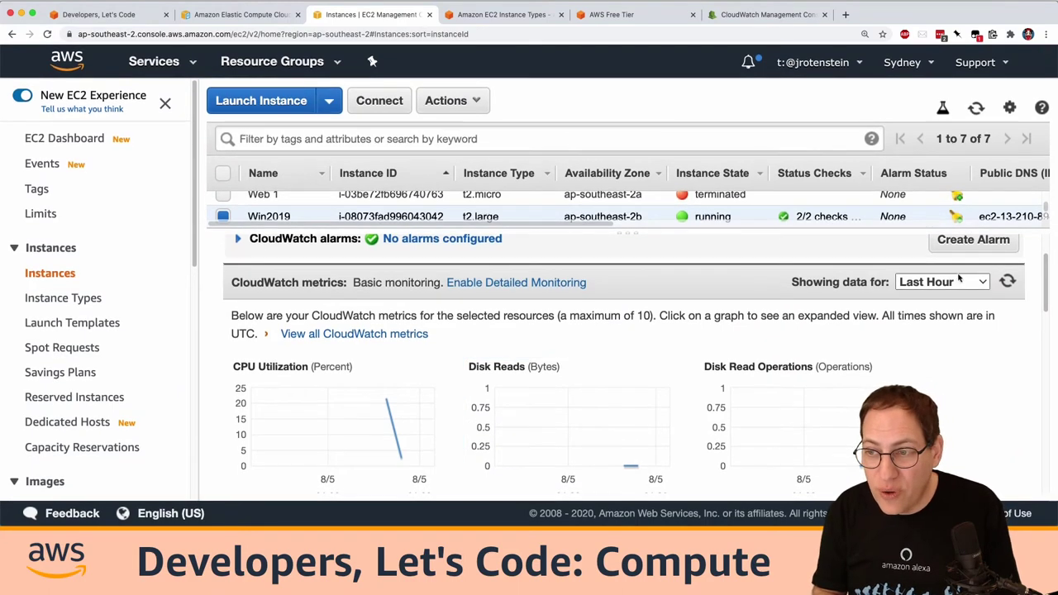
{"action": "left_click", "coordinate": [965, 242]}
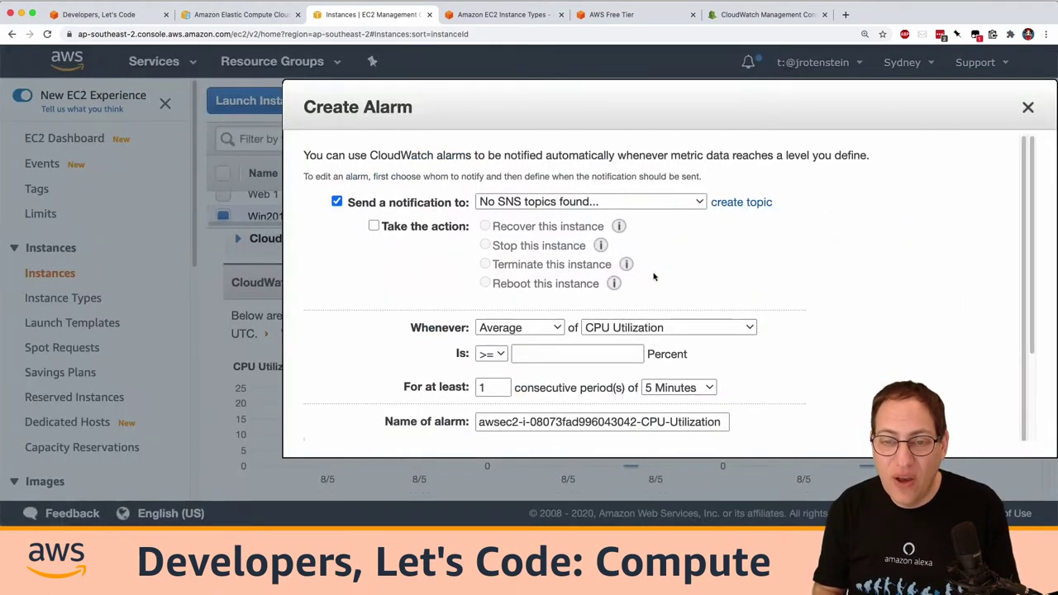
{"action": "scroll", "coordinate": [578, 265], "scroll_direction": "down", "scroll_amount": 2}
{"action": "left_click", "coordinate": [337, 144]}
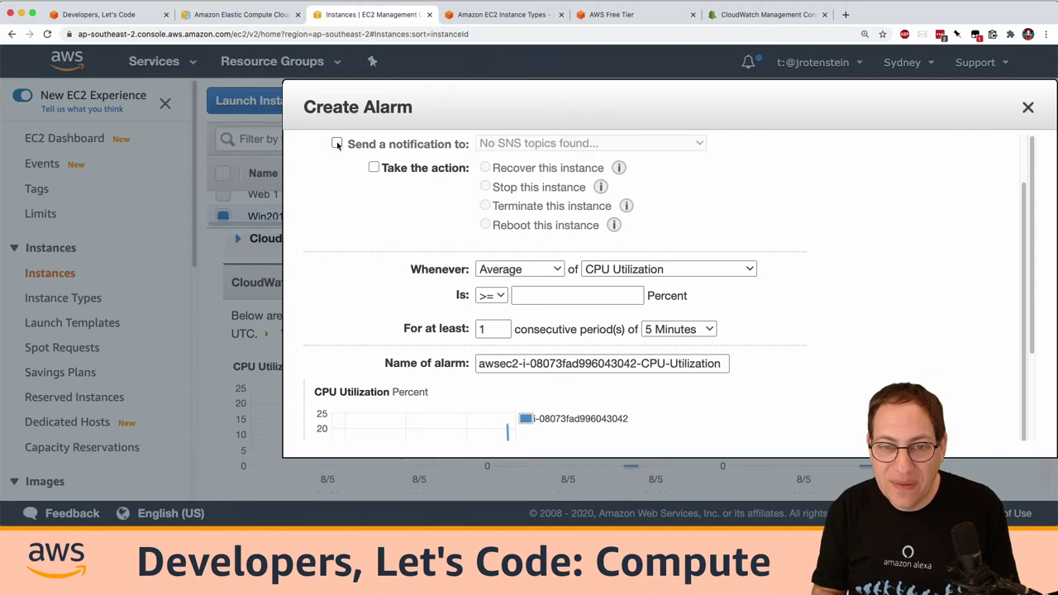
{"action": "left_click", "coordinate": [373, 167]}
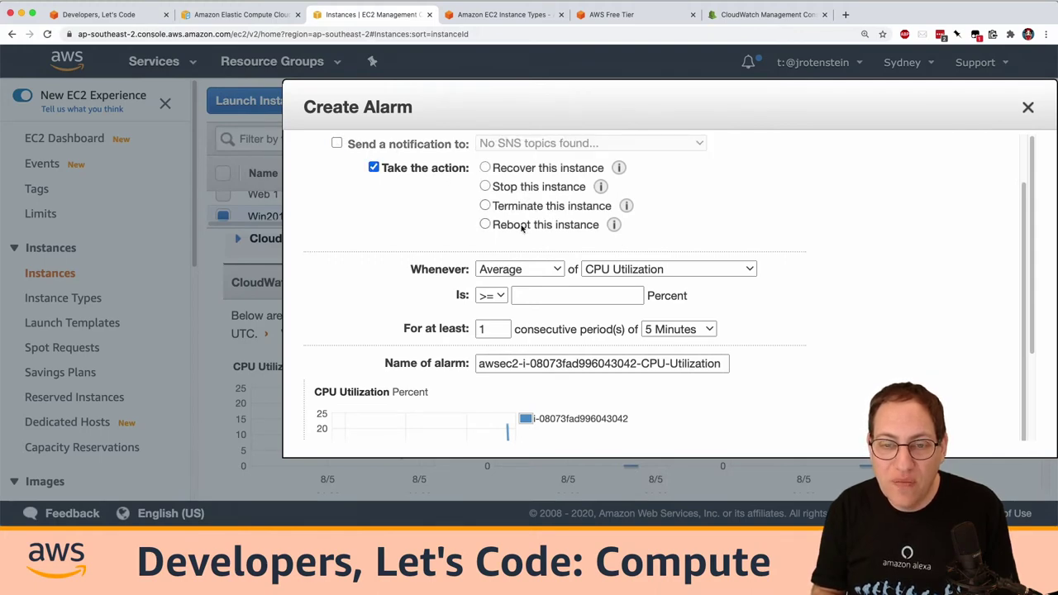
{"action": "left_click", "coordinate": [486, 188]}
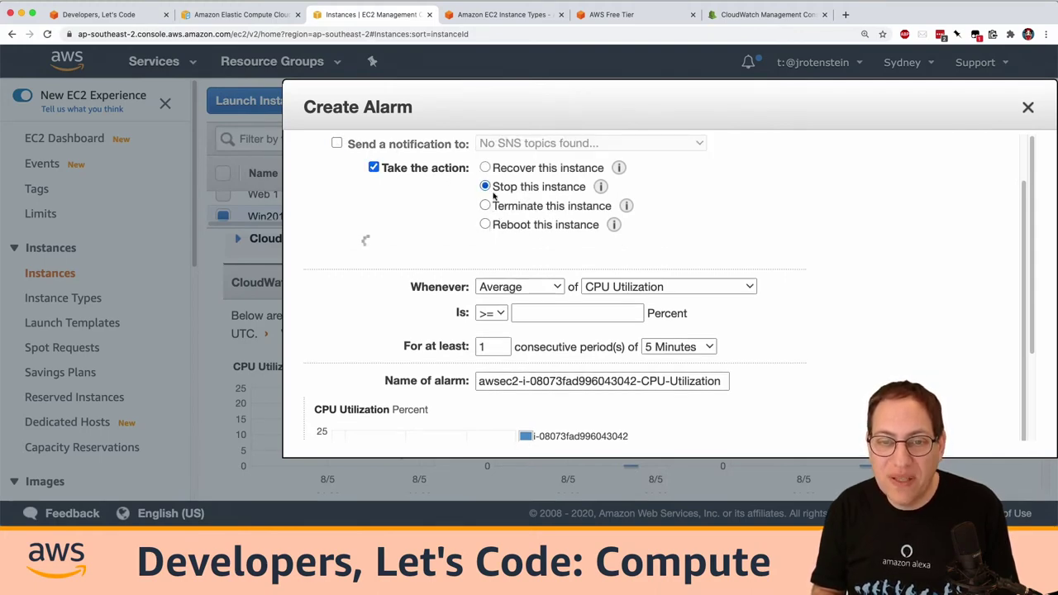
Step: Set the alarm condition to an average CPU Utilization < 5 percent
{"action": "scroll", "coordinate": [578, 257], "scroll_direction": "down", "scroll_amount": 1}
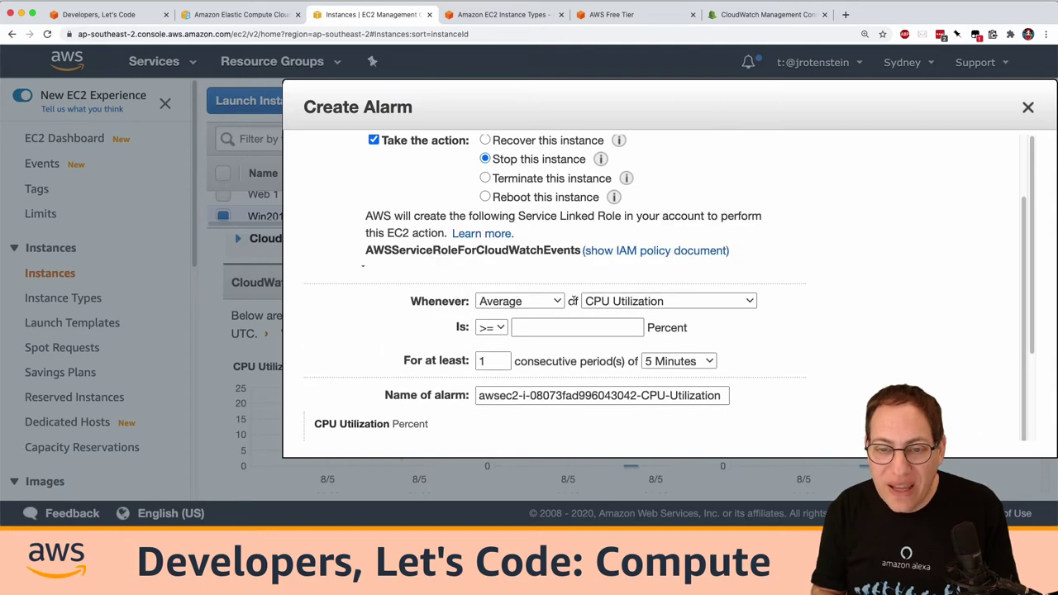
{"action": "left_click", "coordinate": [616, 302]}
{"action": "left_click", "coordinate": [616, 302]}
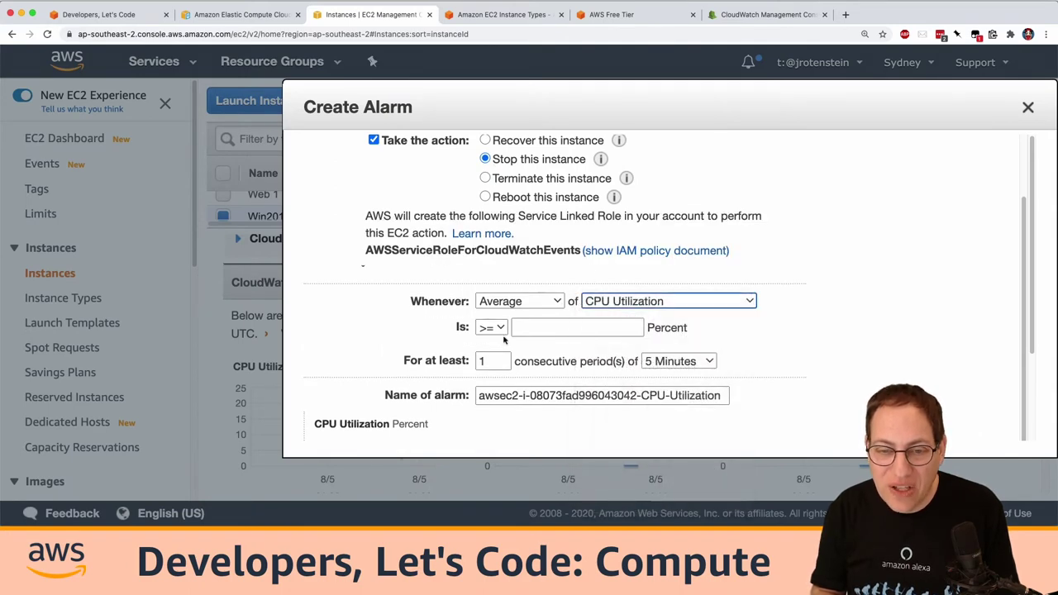
{"action": "left_click", "coordinate": [491, 328]}
{"action": "left_click", "coordinate": [489, 347]}
{"action": "key", "text": "Tab"}
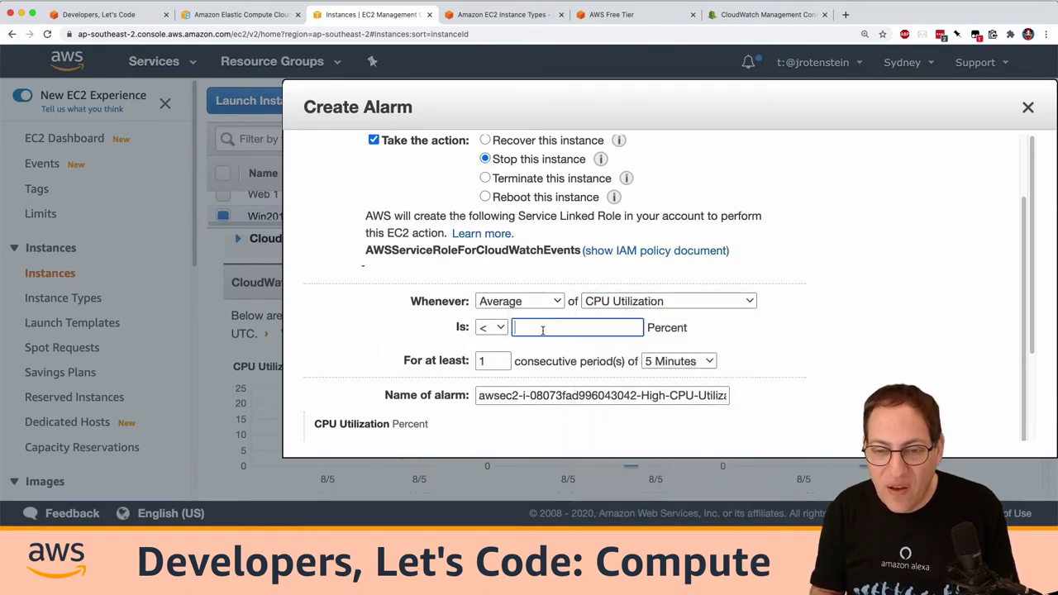
{"action": "type", "text": "5"}
Step: Require the alarm condition to hold for at least 2 consecutive periods of 15 minutes
{"action": "double_click", "coordinate": [481, 362]}
{"action": "type", "text": "2"}
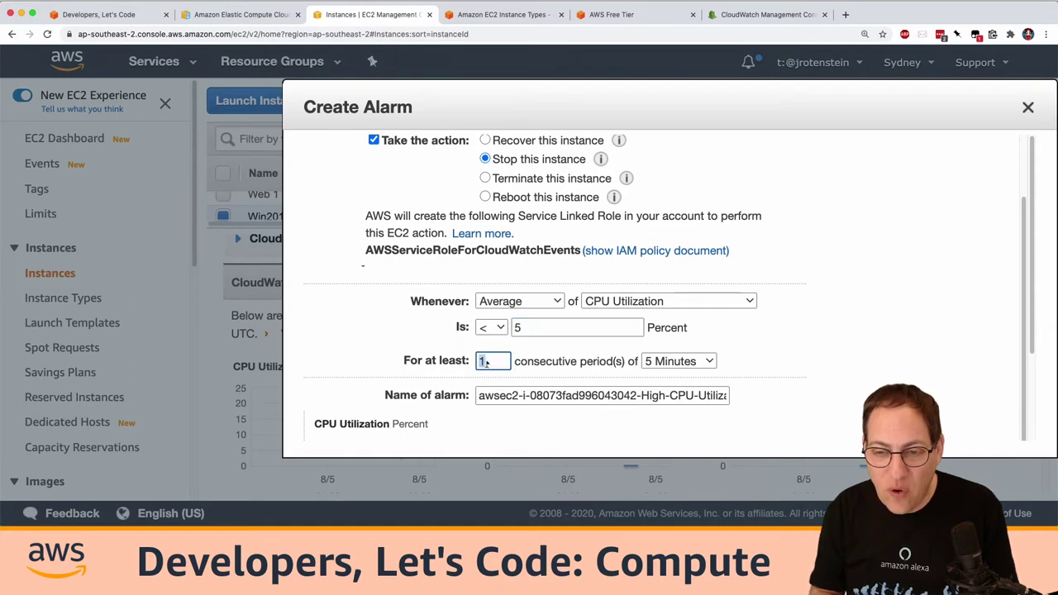
{"action": "left_click", "coordinate": [671, 362]}
{"action": "left_click", "coordinate": [673, 378]}
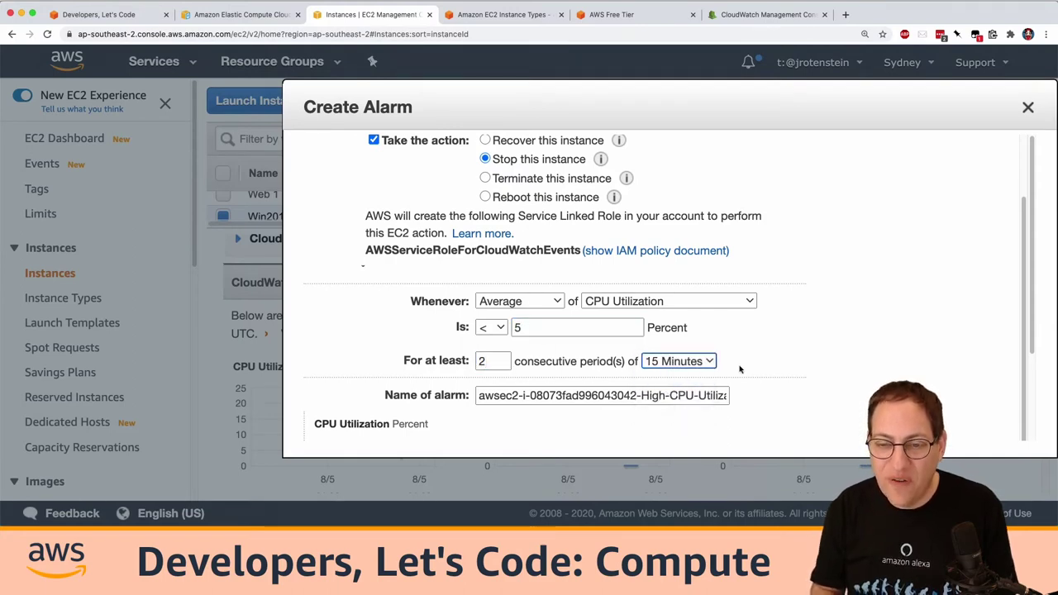
Step: Review the stop alarm's settings and CPU Utilization graph, and submit the alarm
{"action": "scroll", "coordinate": [739, 368], "scroll_direction": "up", "scroll_amount": 2}
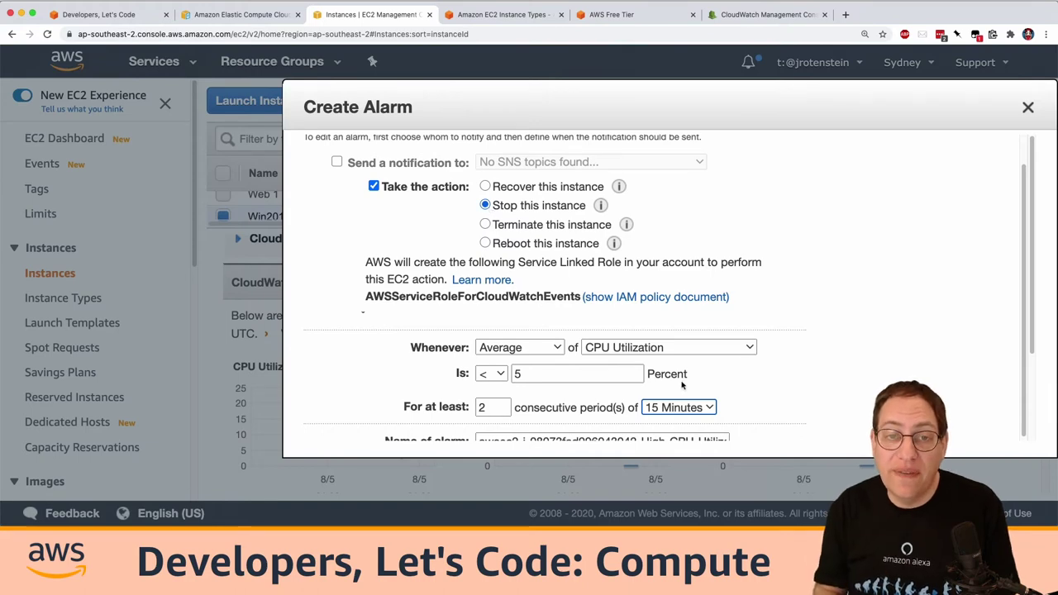
{"action": "scroll", "coordinate": [681, 385], "scroll_direction": "down", "scroll_amount": 3}
{"action": "scroll", "coordinate": [682, 385], "scroll_direction": "down", "scroll_amount": 3}
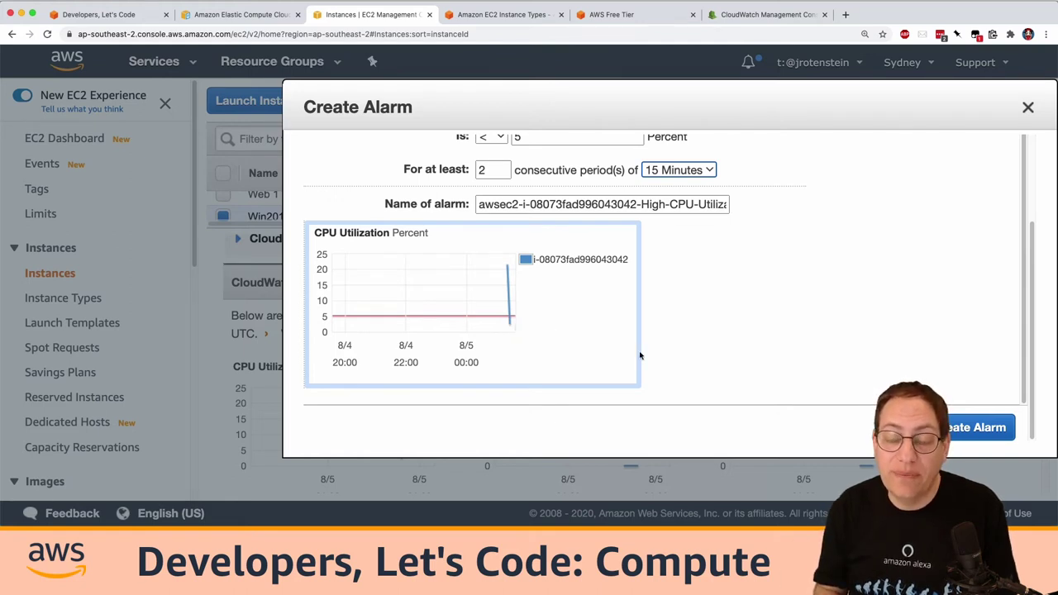
{"action": "left_click", "coordinate": [987, 427]}
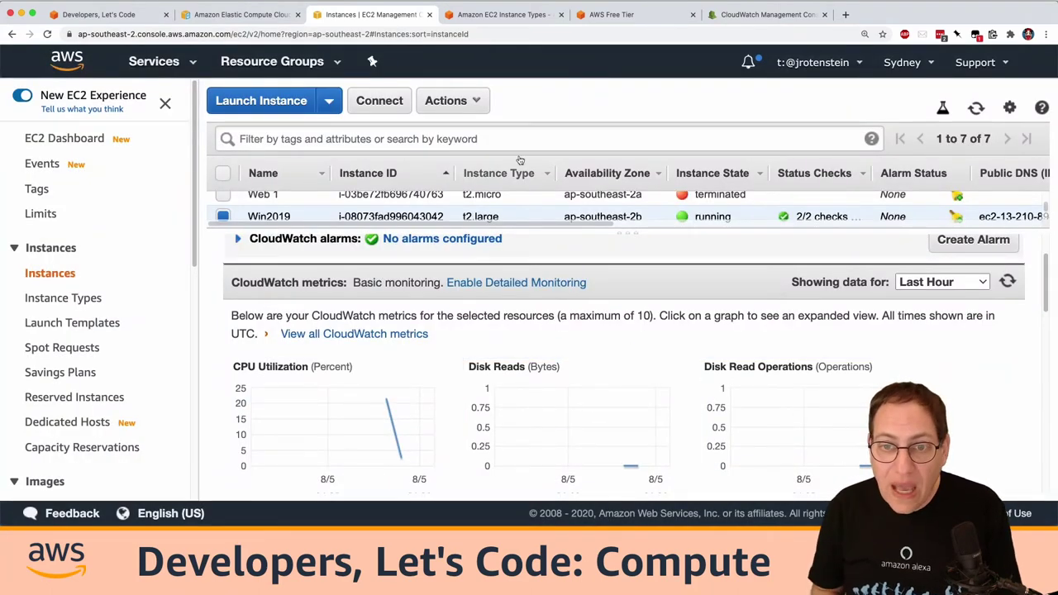
Step: Enlarge the instances list and start the stopped Web Server instance
{"action": "left_click_drag", "start_coordinate": [432, 233], "coordinate": [430, 404]}
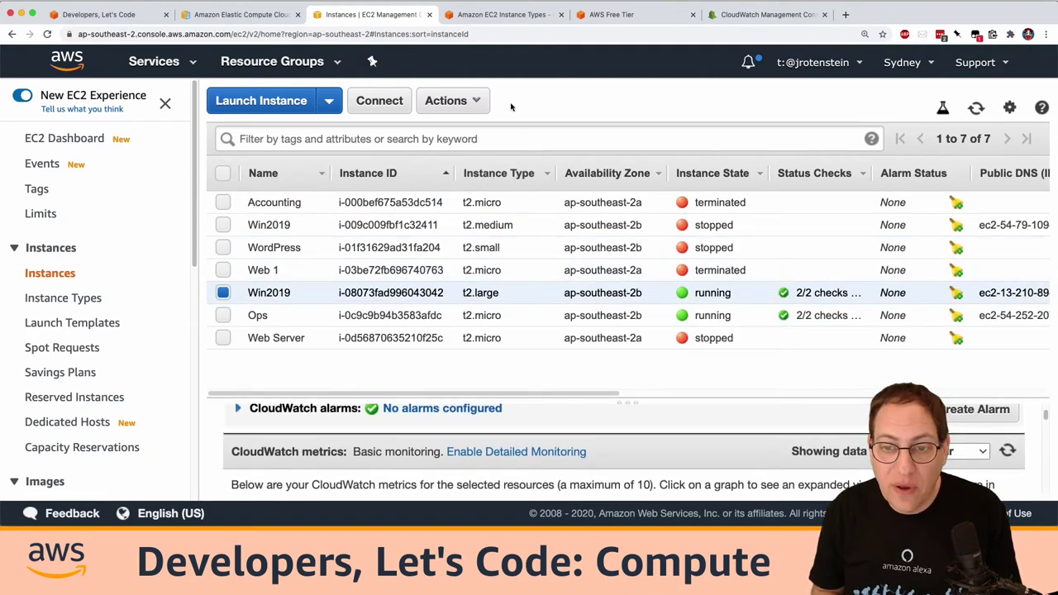
{"action": "left_click", "coordinate": [482, 101]}
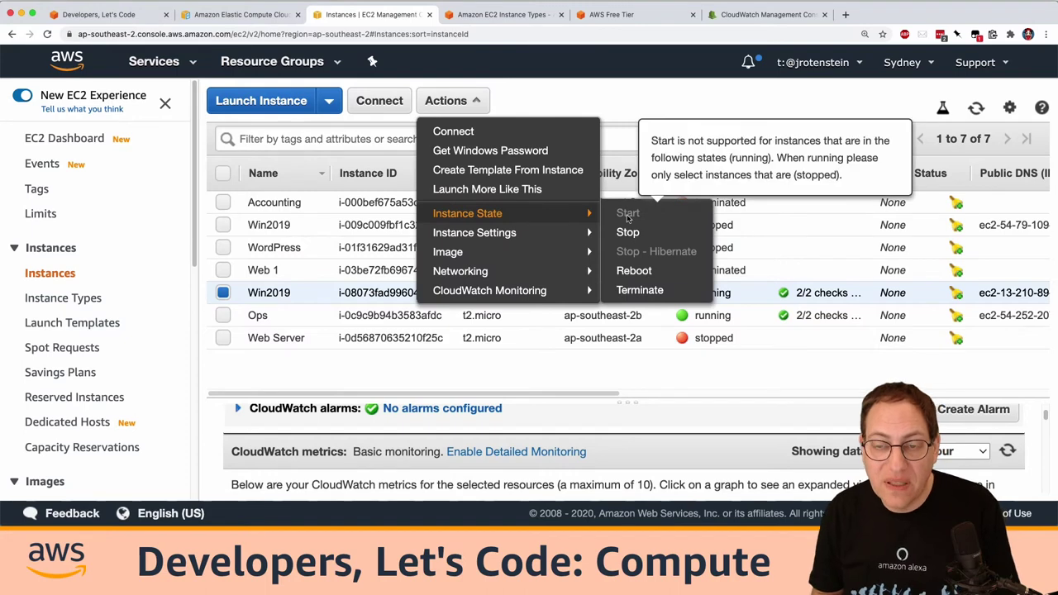
{"action": "left_click", "coordinate": [466, 339]}
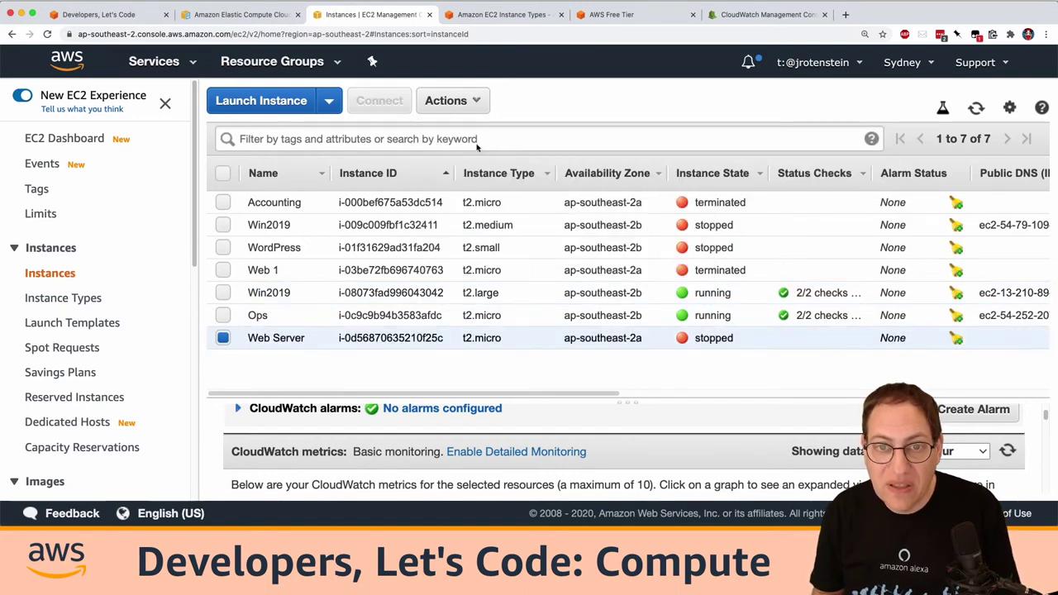
{"action": "left_click", "coordinate": [471, 101]}
{"action": "mouse_move", "coordinate": [573, 212]}
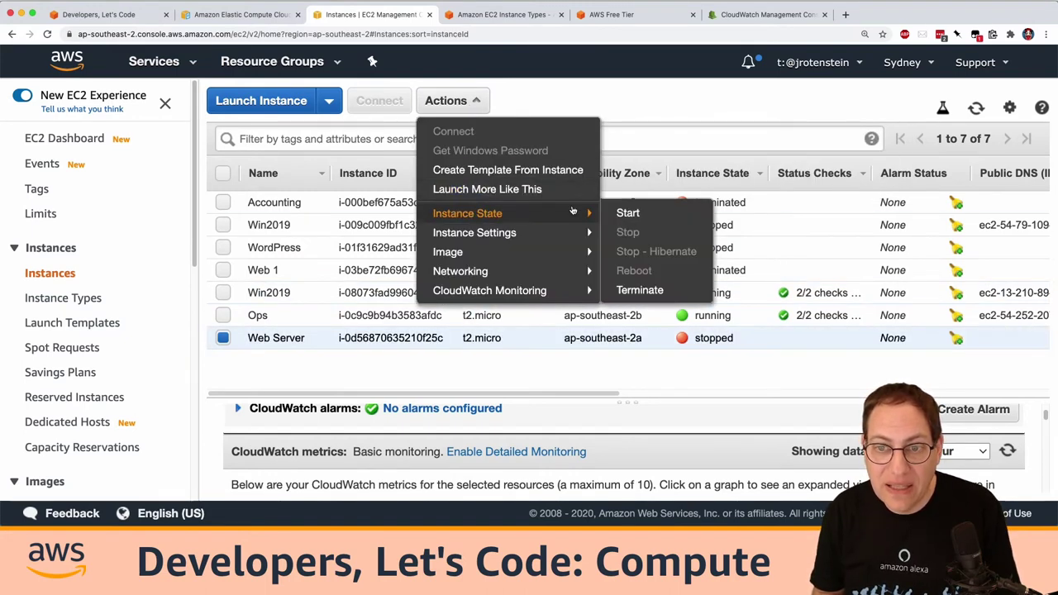
{"action": "left_click", "coordinate": [636, 214]}
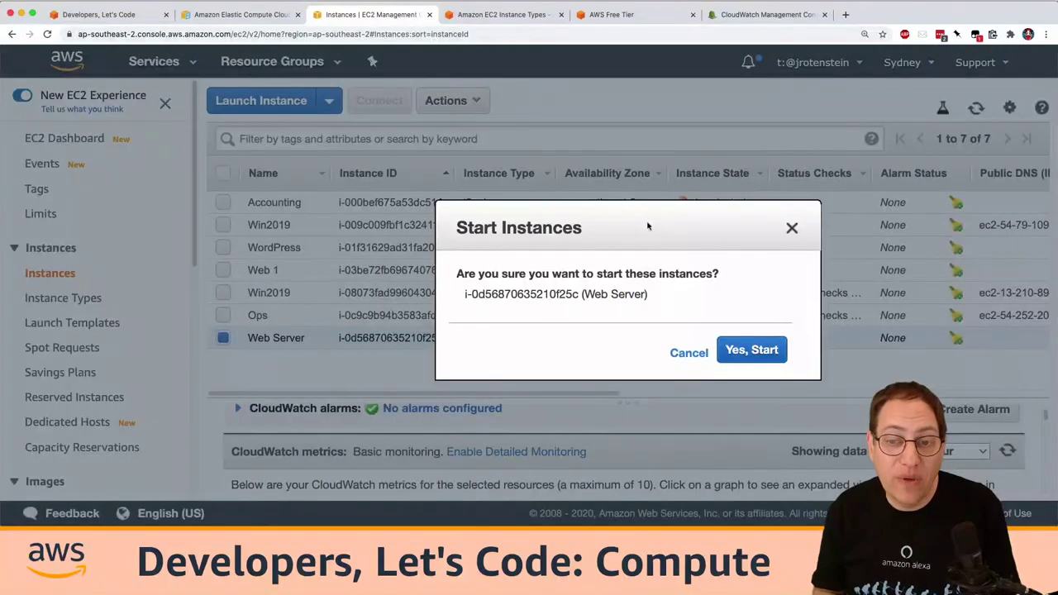
{"action": "left_click", "coordinate": [730, 350]}
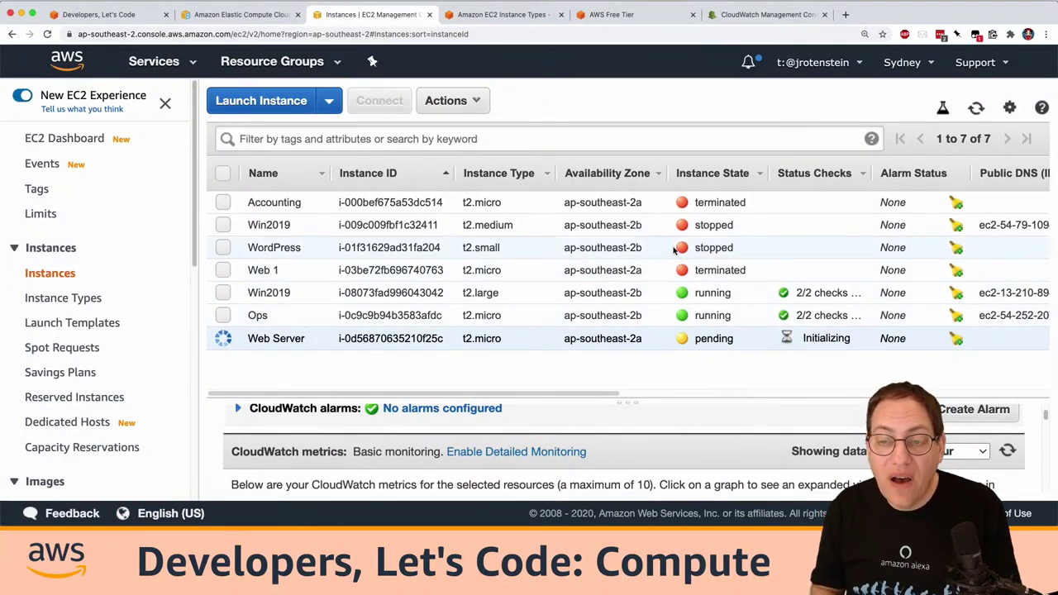
Step: Look at the instance state options, including Terminate, for the stopped t2.medium Win2019 instance without applying any
{"action": "left_click", "coordinate": [595, 247]}
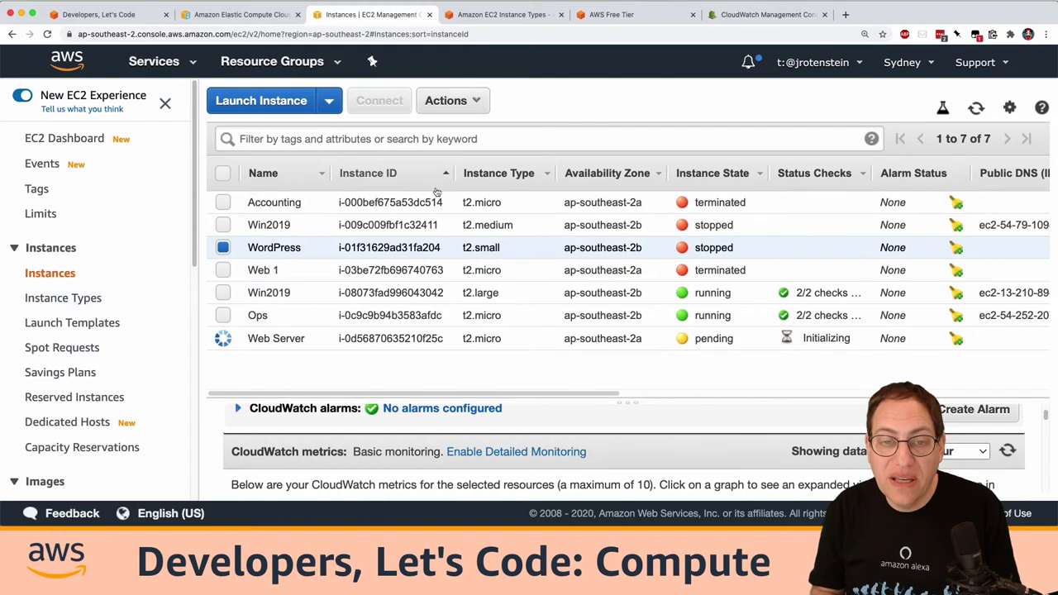
{"action": "left_click", "coordinate": [454, 166]}
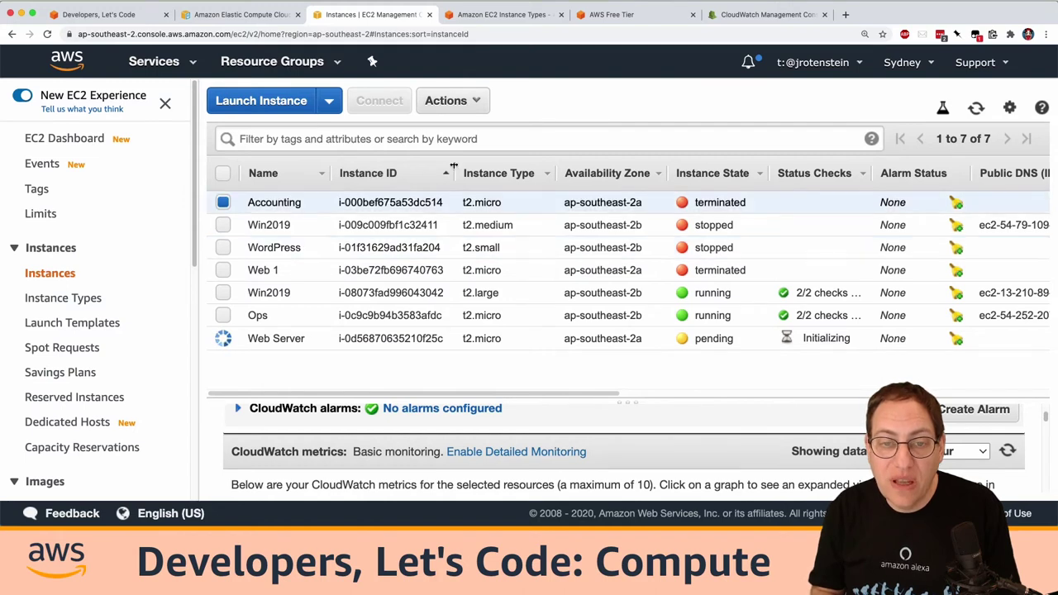
{"action": "left_click", "coordinate": [413, 228]}
{"action": "left_click", "coordinate": [446, 100]}
{"action": "mouse_move", "coordinate": [506, 214]}
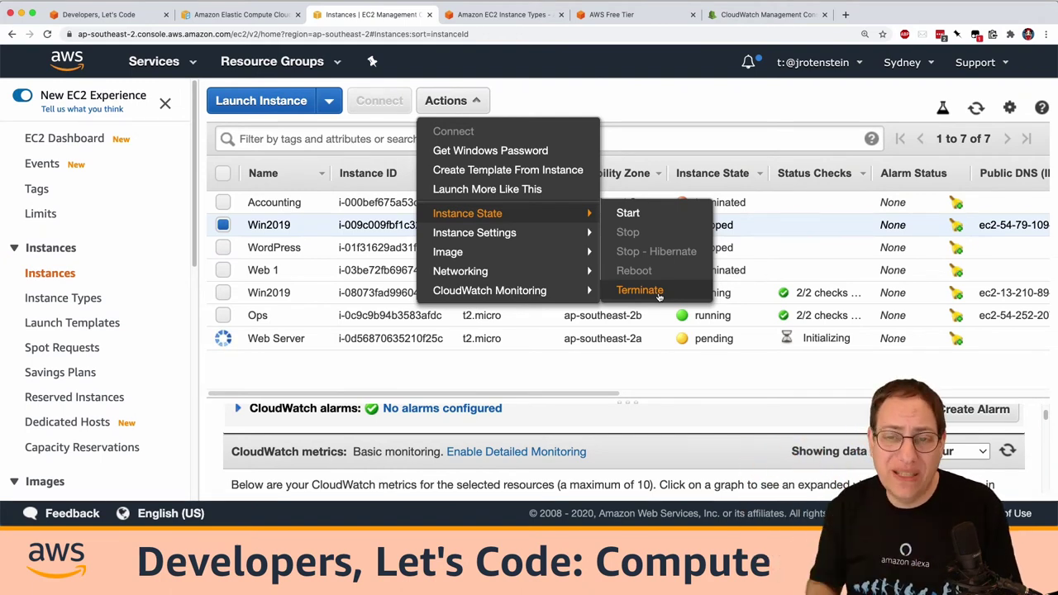
{"action": "left_click", "coordinate": [741, 109]}
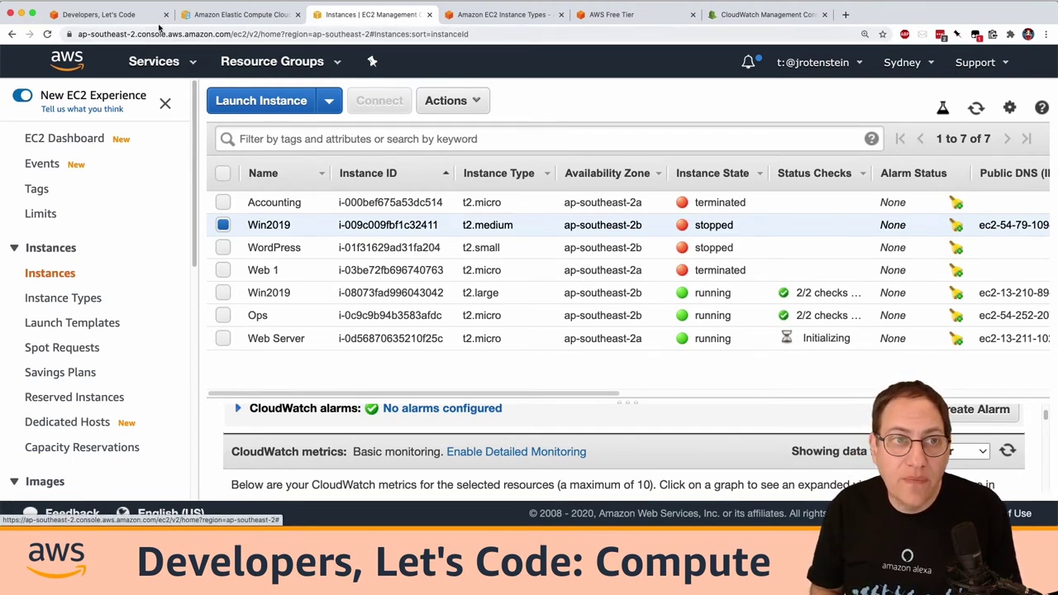
Step: Show the Amazon EC2 documentation page, and open aws.amazon.com/documentation/ in a new tab
{"action": "left_click", "coordinate": [234, 18]}
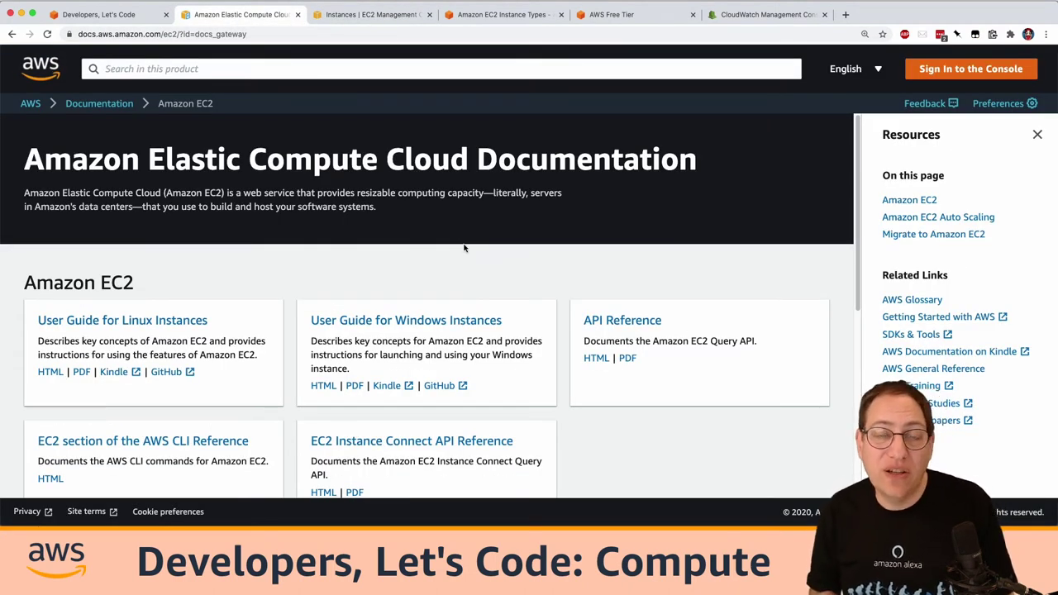
{"action": "key", "text": "super+t"}
{"action": "type", "text": "aws.amazon.com/documentation/"}
{"action": "key", "text": "Return"}
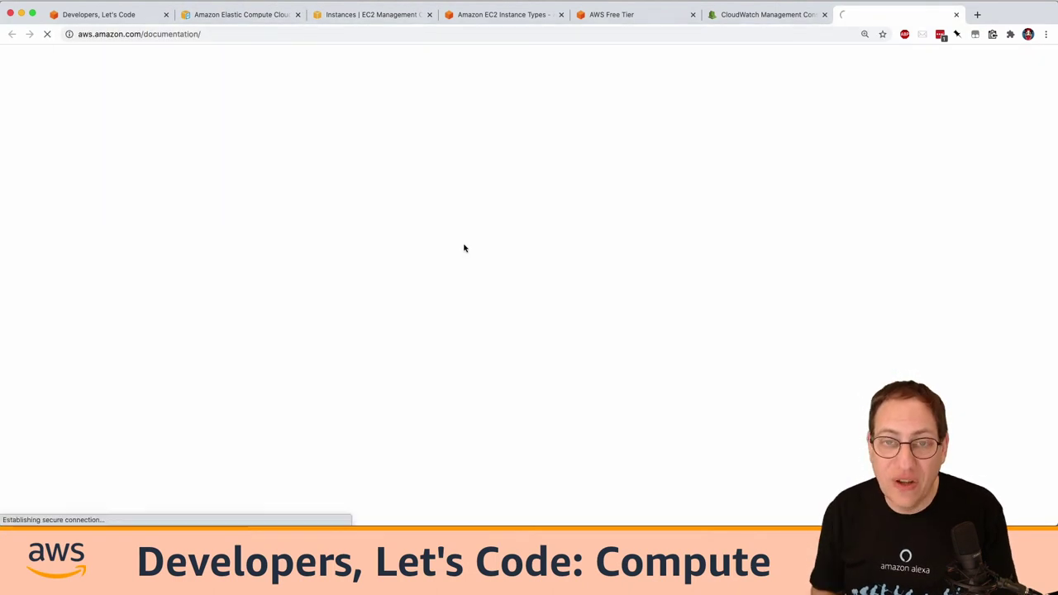
Step: Select the AWS Documentation page's web address, and switch to another application and back to the browser
{"action": "left_click", "coordinate": [256, 33]}
{"action": "key", "text": "super+Tab"}
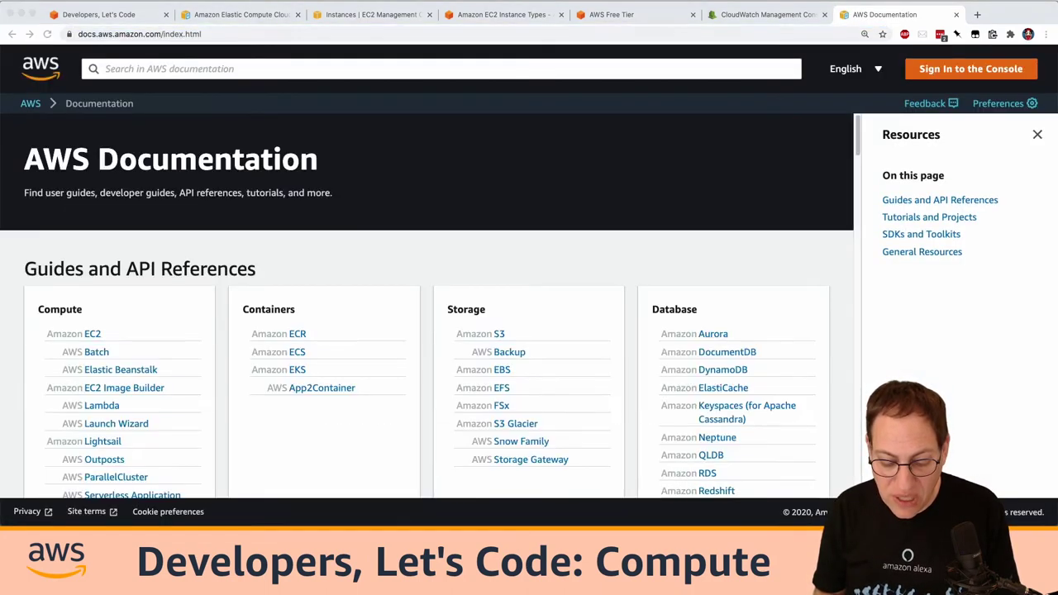
{"action": "key", "text": "super+Tab"}
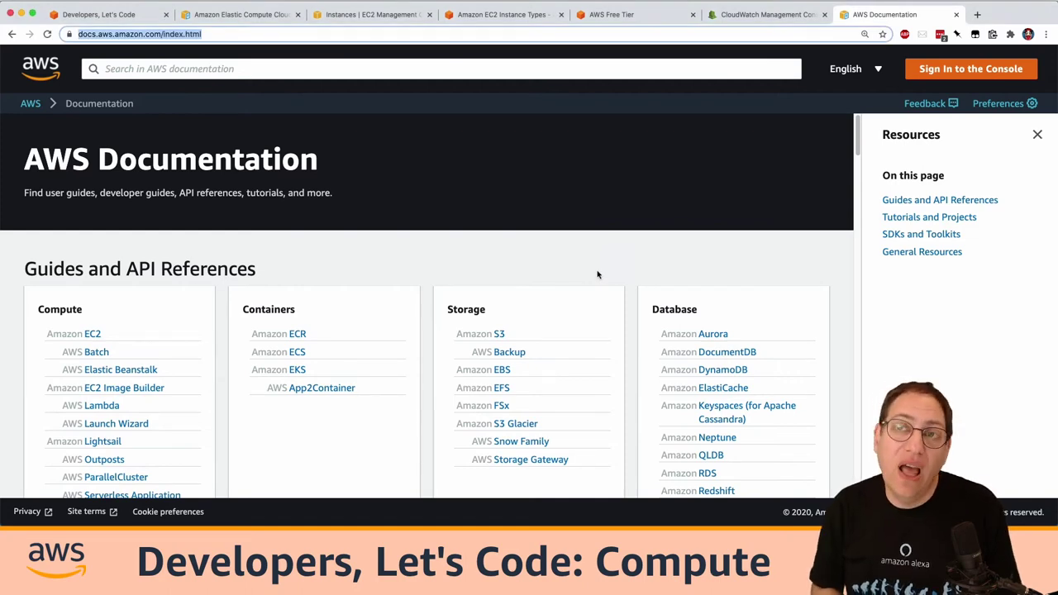
Step: Switch to the EC2 instances list and view the options for showing or hiding its columns
{"action": "left_click", "coordinate": [363, 10]}
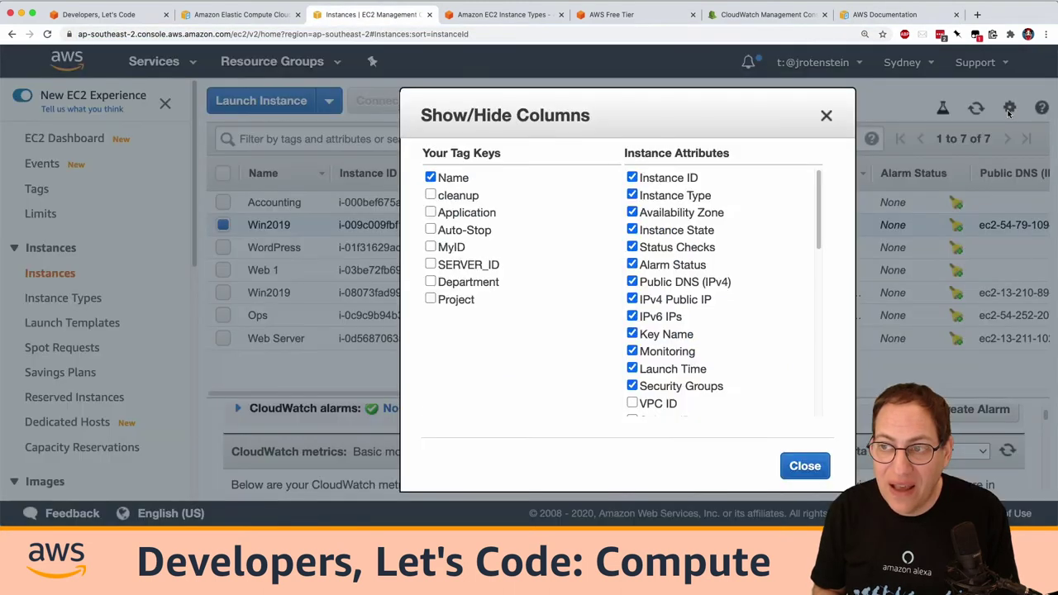
{"action": "left_click", "coordinate": [1009, 108]}
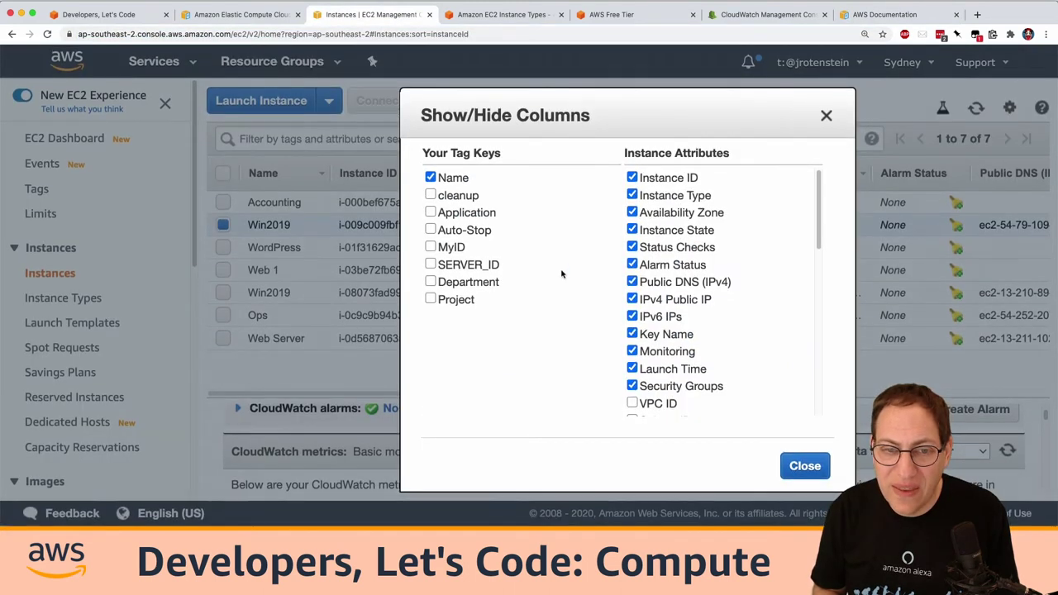
{"action": "left_click", "coordinate": [825, 115]}
Step: Filter the instances list by Instance State: Running, and clear the filter
{"action": "left_click", "coordinate": [363, 139]}
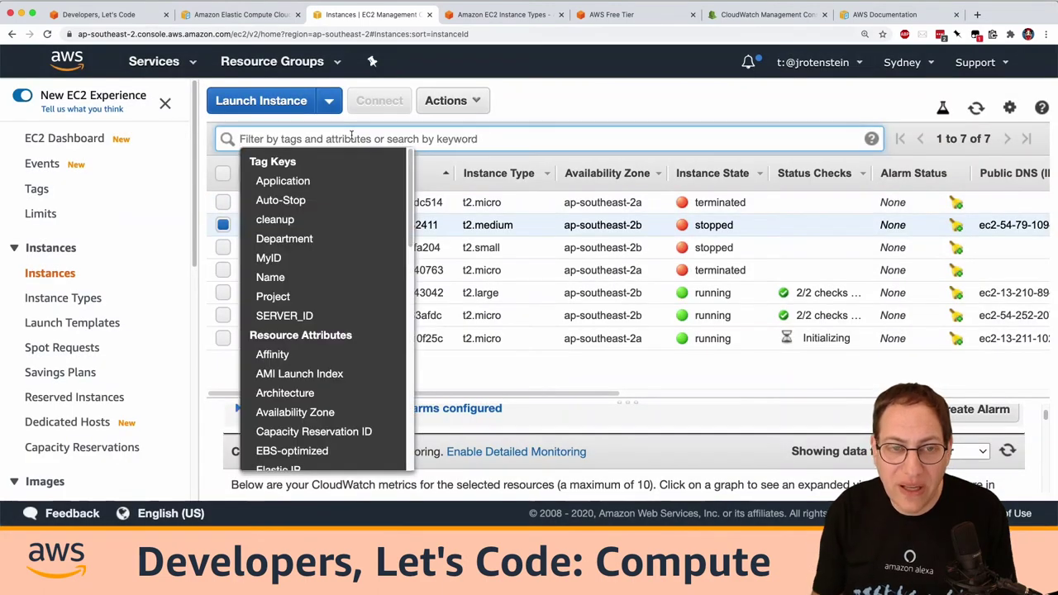
{"action": "type", "text": "state"}
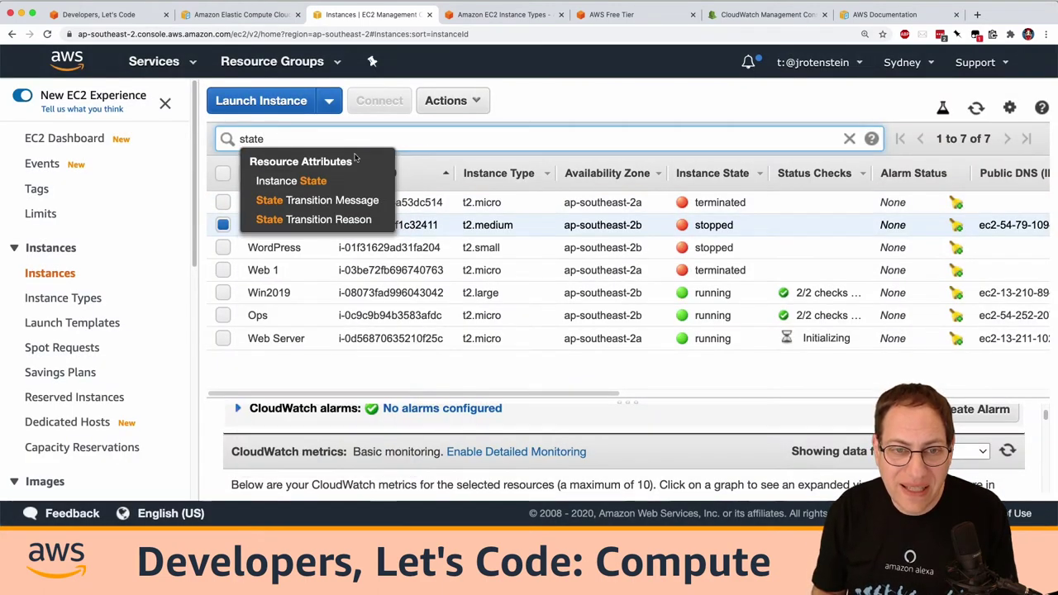
{"action": "left_click", "coordinate": [319, 182]}
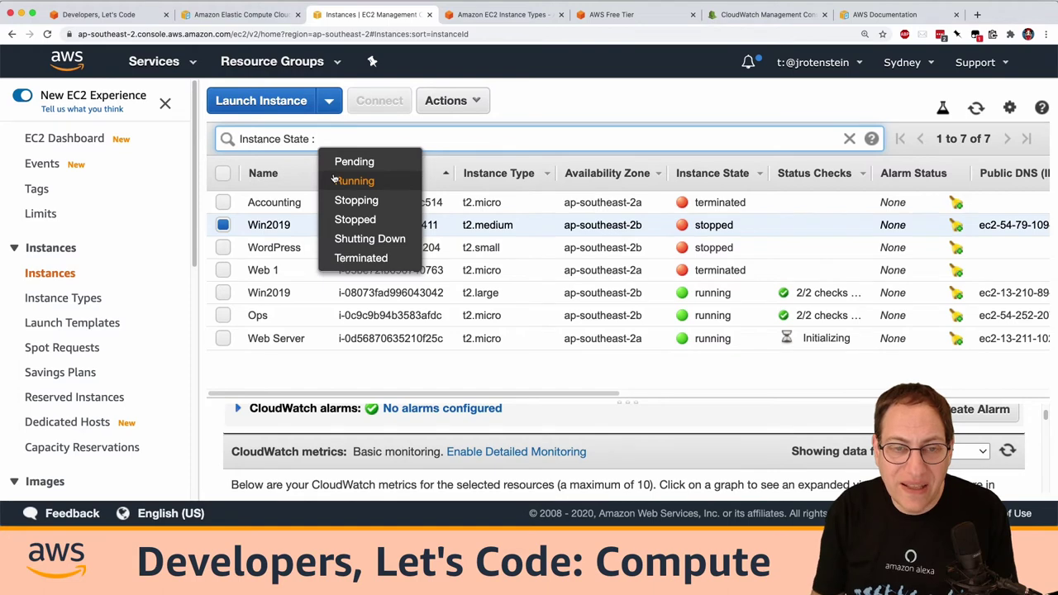
{"action": "left_click", "coordinate": [335, 180]}
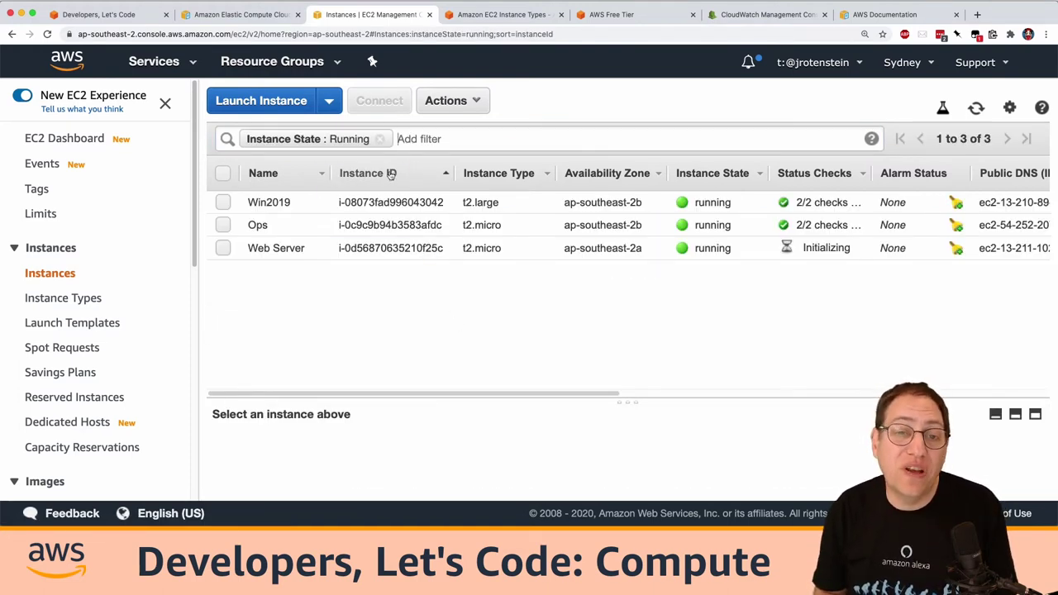
{"action": "left_click", "coordinate": [379, 139]}
{"action": "left_click", "coordinate": [504, 157]}
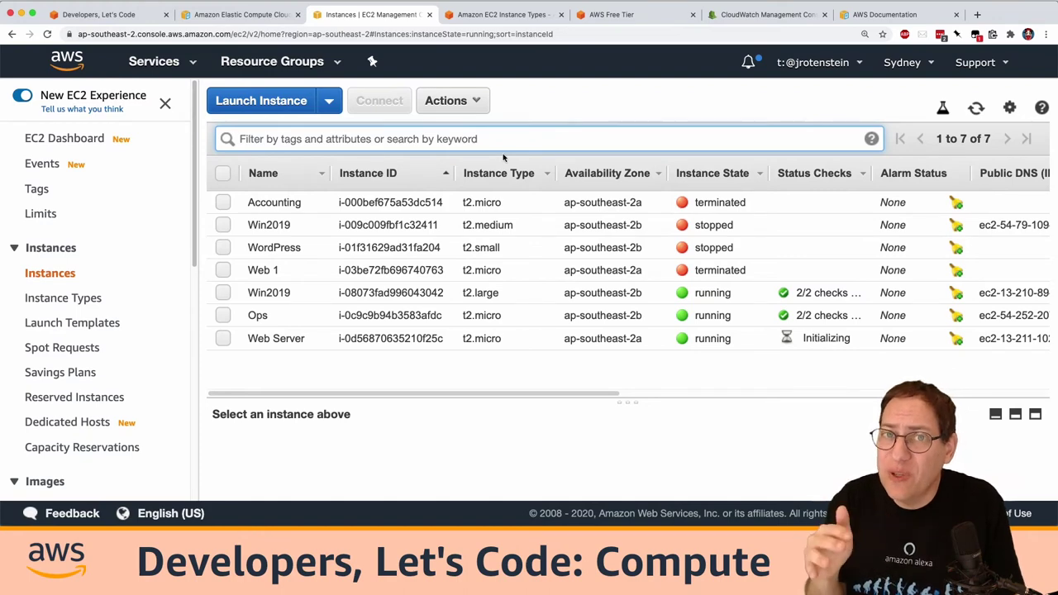
Step: Filter the instances list by the Department tag with the value Finance, and remove that filter
{"action": "left_click", "coordinate": [427, 138]}
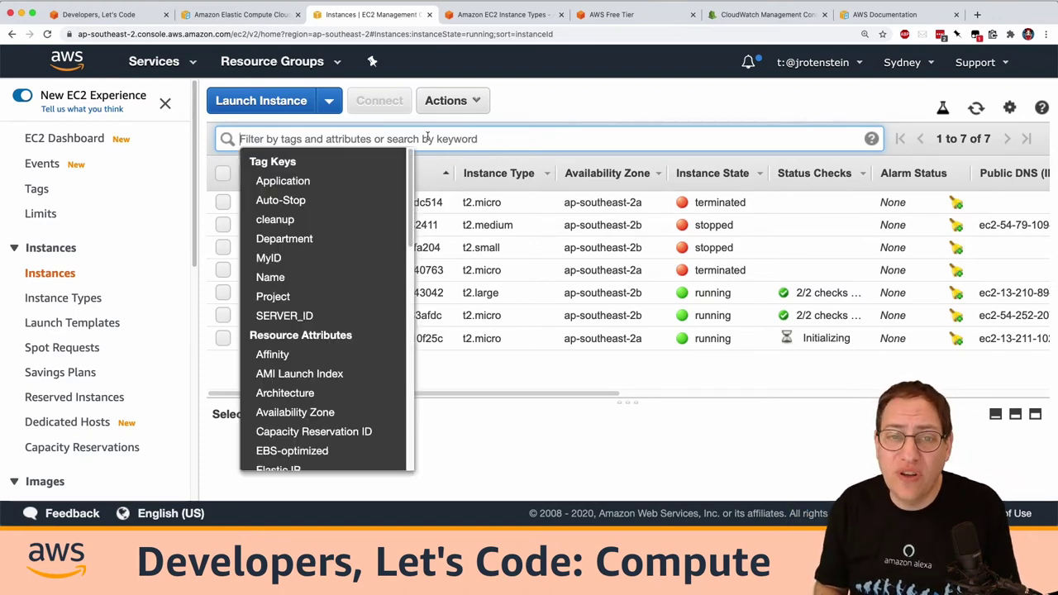
{"action": "scroll", "coordinate": [322, 211], "scroll_direction": "down", "scroll_amount": 1}
{"action": "left_click", "coordinate": [317, 224]}
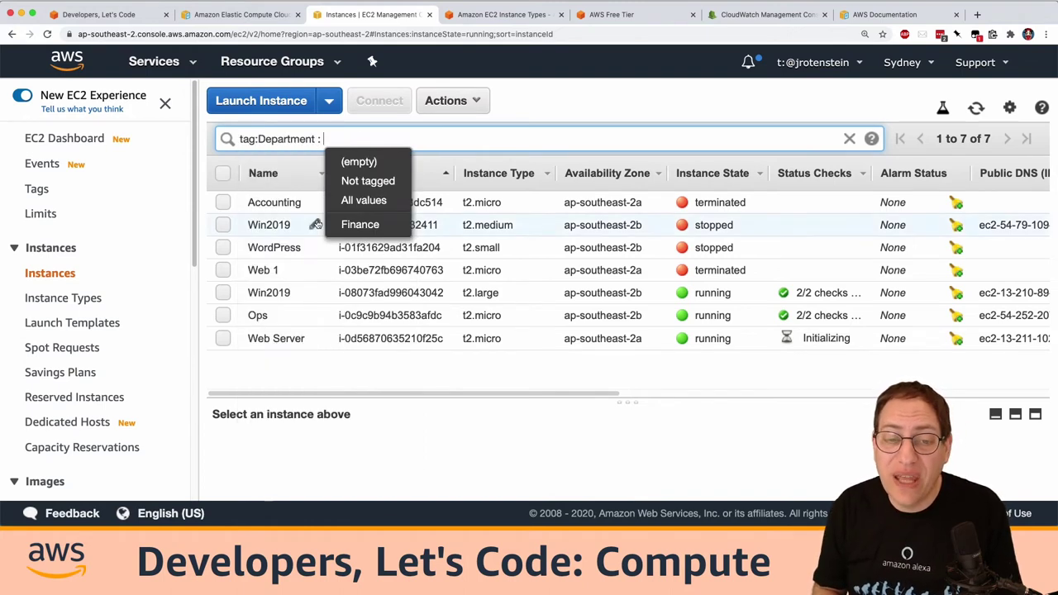
{"action": "left_click", "coordinate": [361, 224]}
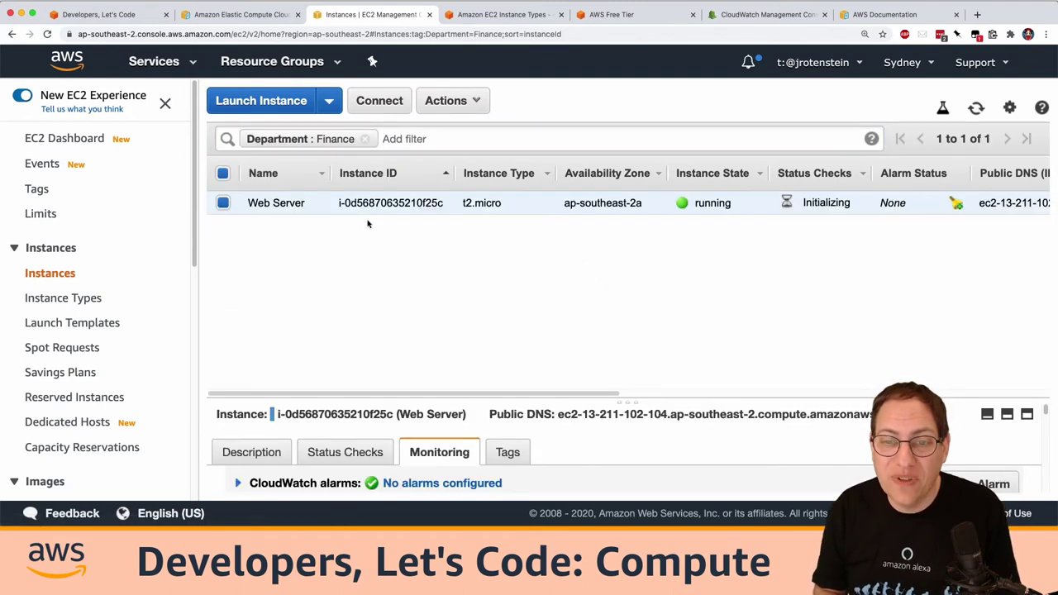
{"action": "left_click", "coordinate": [365, 138]}
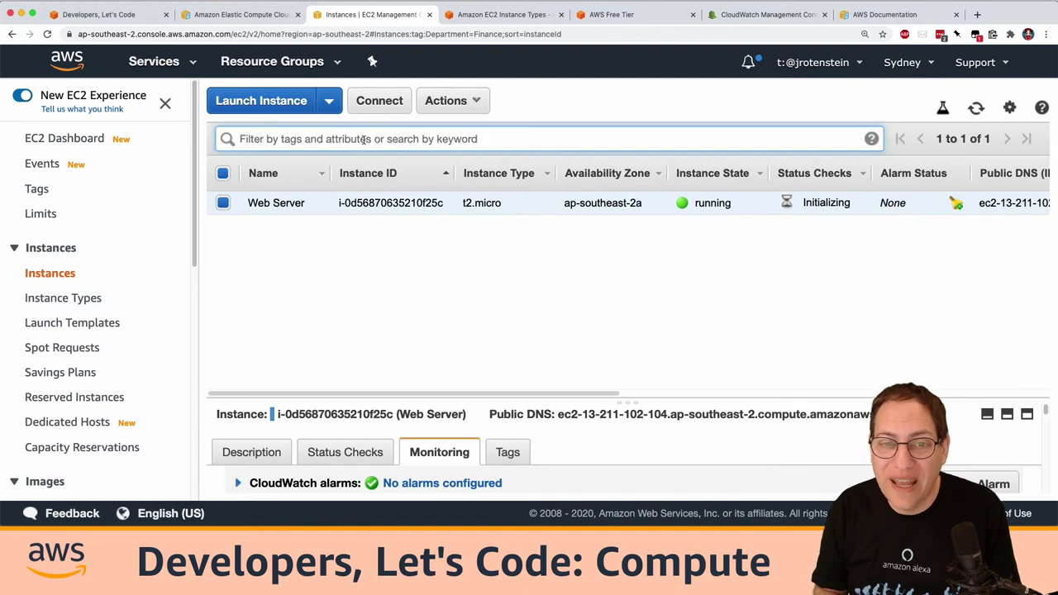
Step: Look through the tag keys and resource attributes available for filtering the instances
{"action": "scroll", "coordinate": [317, 328], "scroll_direction": "down", "scroll_amount": 1}
{"action": "scroll", "coordinate": [316, 328], "scroll_direction": "down", "scroll_amount": 7}
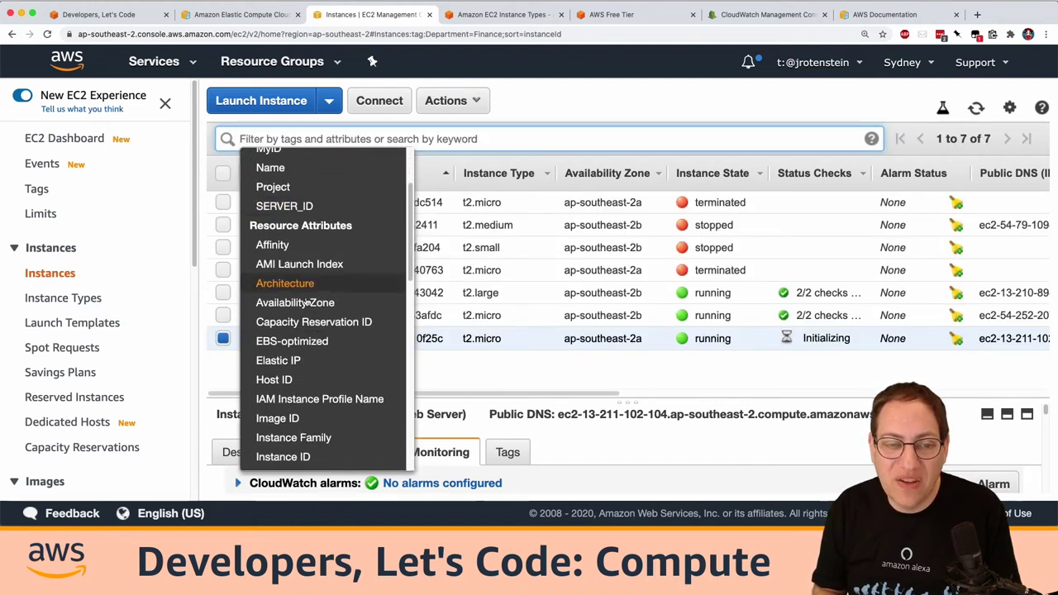
{"action": "scroll", "coordinate": [307, 305], "scroll_direction": "down", "scroll_amount": 10}
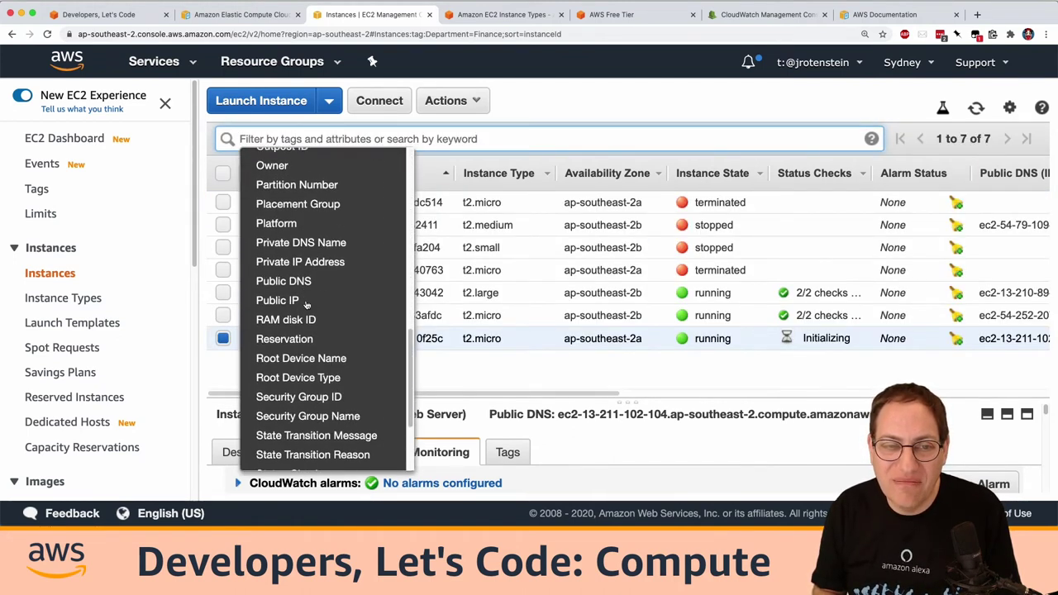
{"action": "left_click", "coordinate": [556, 110]}
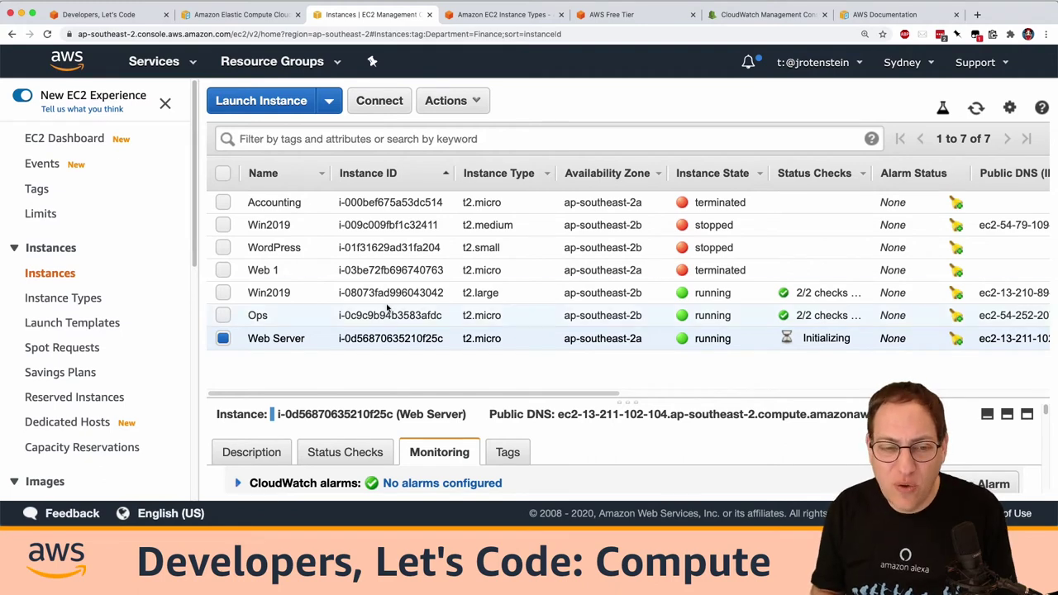
Step: Go through the launch wizard with a t2.micro instance, set Auto-assign Public IP to Enable, and cancel the launch
{"action": "left_click", "coordinate": [265, 101]}
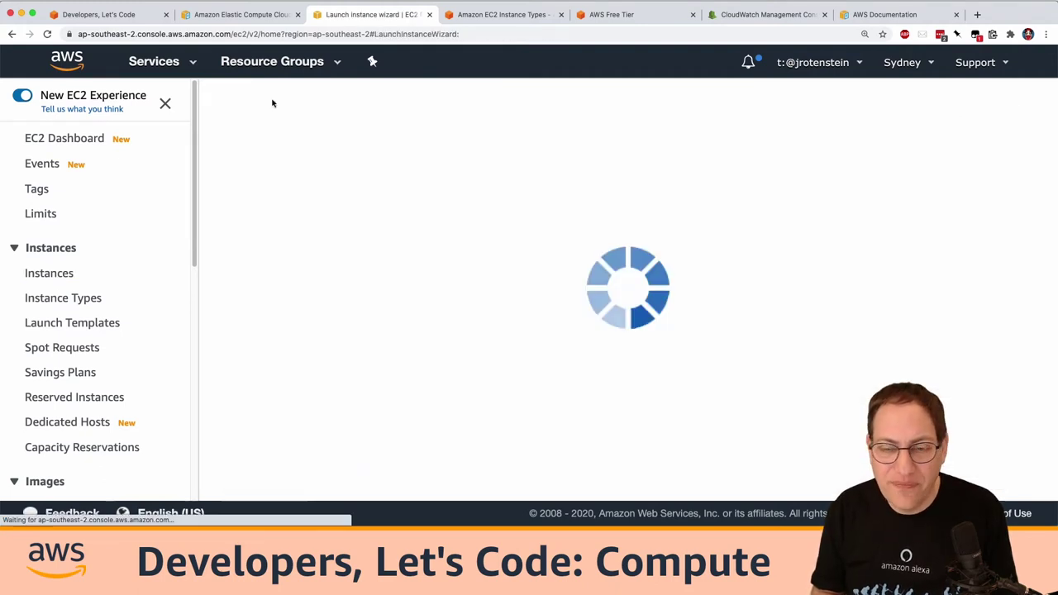
{"action": "left_click", "coordinate": [961, 299]}
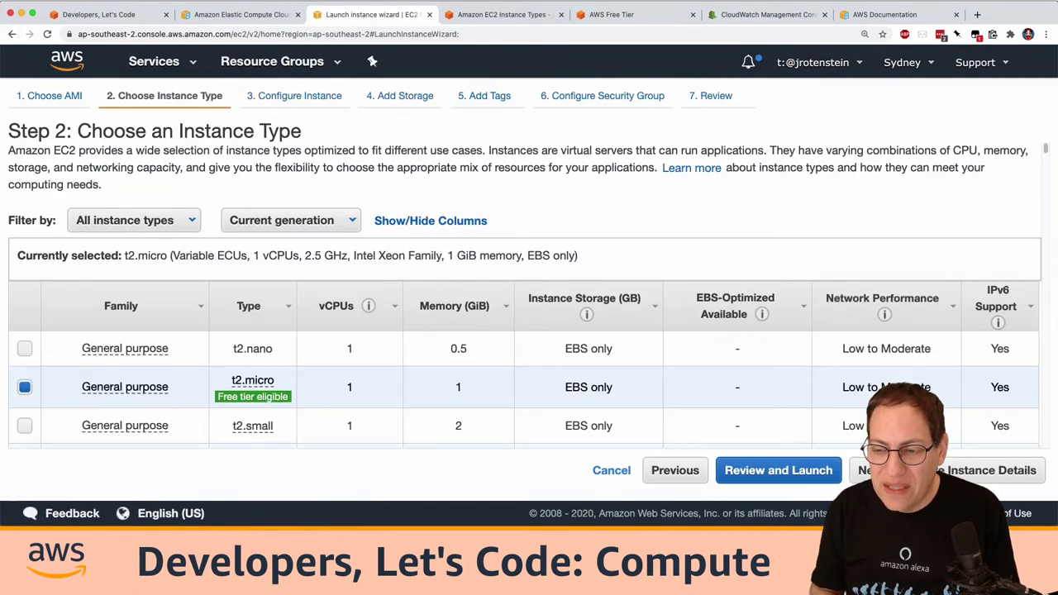
{"action": "left_click", "coordinate": [1037, 474]}
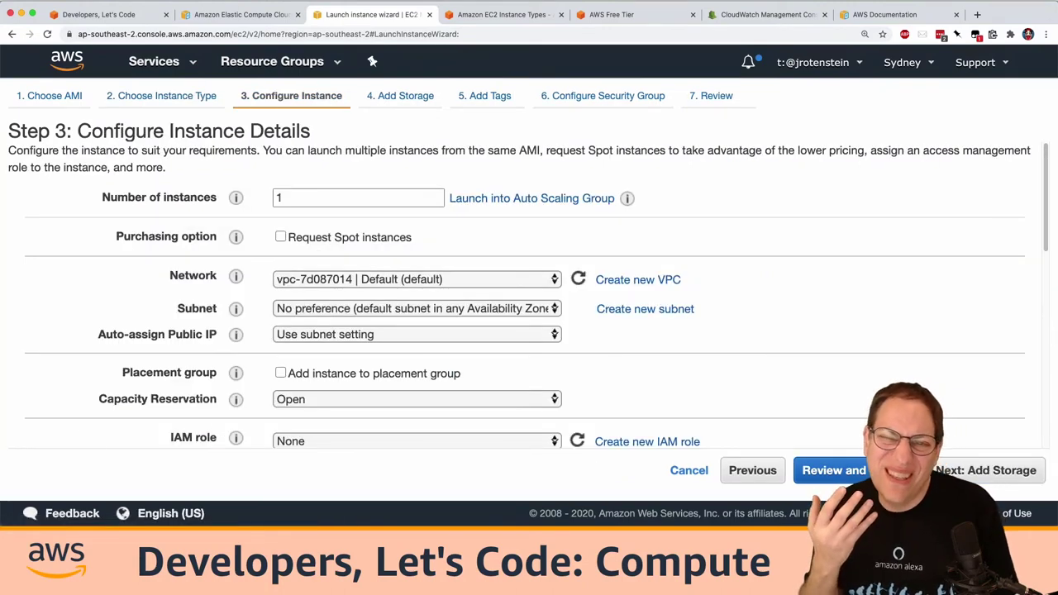
{"action": "scroll", "coordinate": [529, 372], "scroll_direction": "down", "scroll_amount": 2}
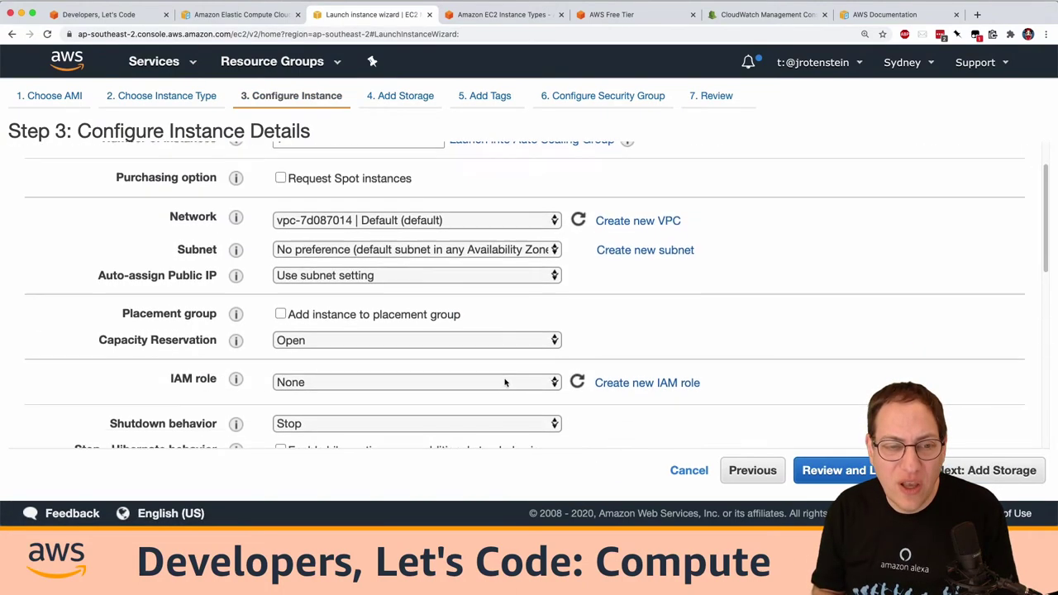
{"action": "left_click", "coordinate": [349, 279]}
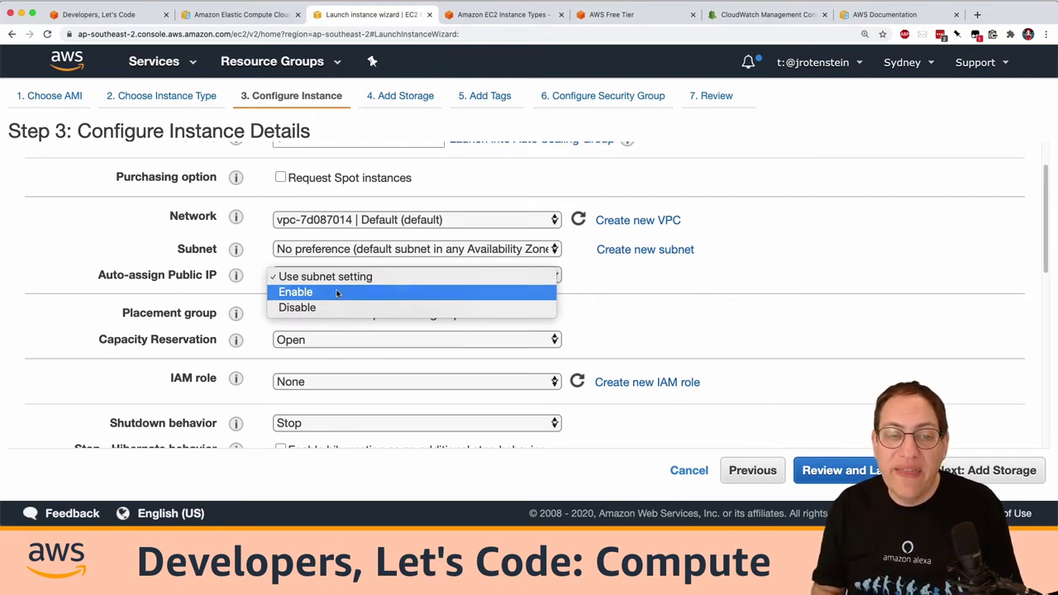
{"action": "left_click", "coordinate": [336, 292]}
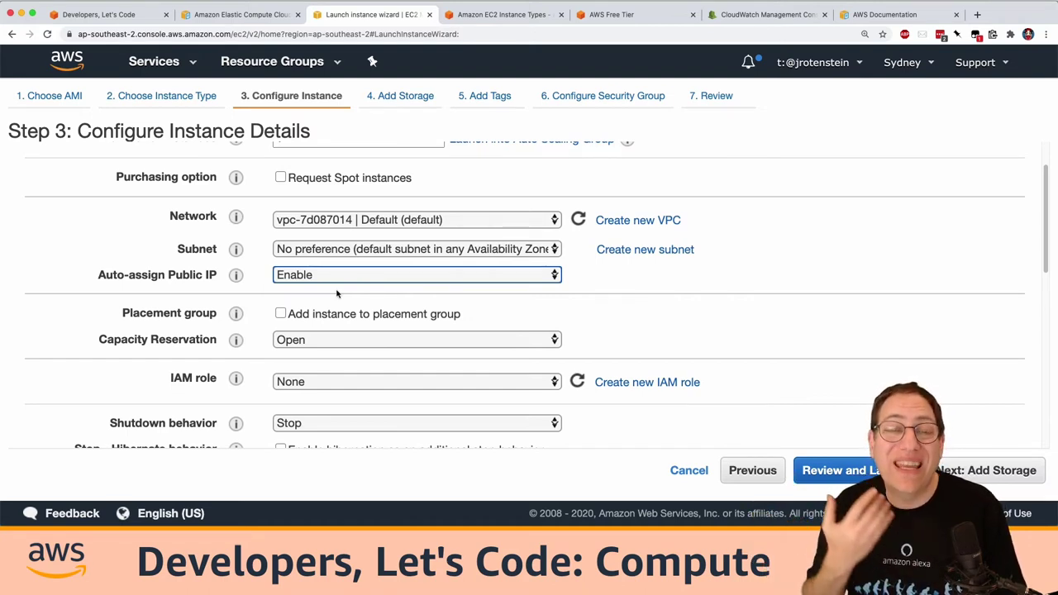
{"action": "left_click", "coordinate": [685, 470]}
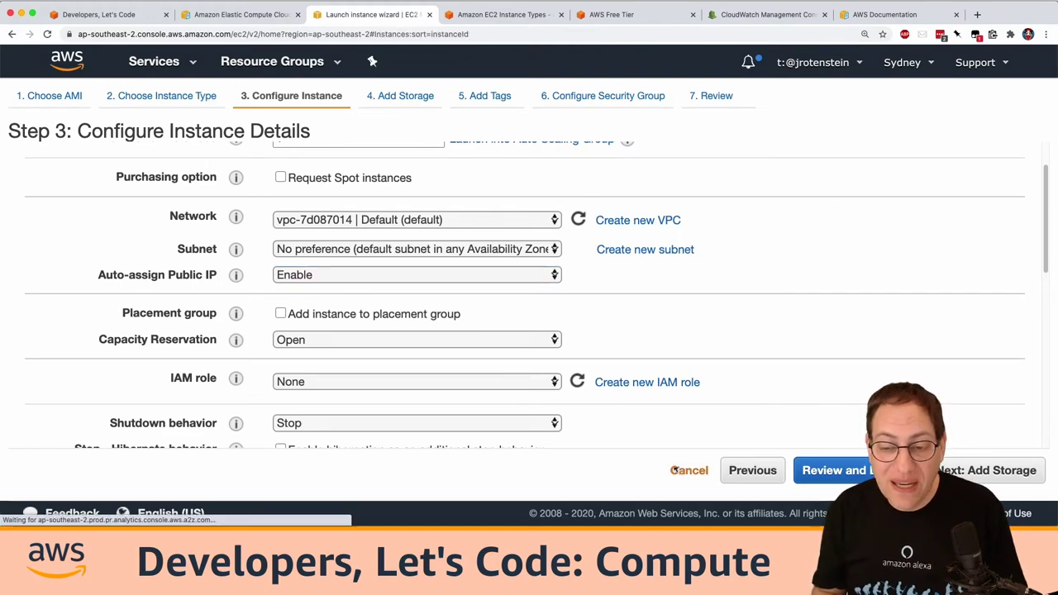
Step: Allocate a new Elastic IP address from Amazon's pool of IPv4 addresses
{"action": "scroll", "coordinate": [116, 366], "scroll_direction": "down", "scroll_amount": 5}
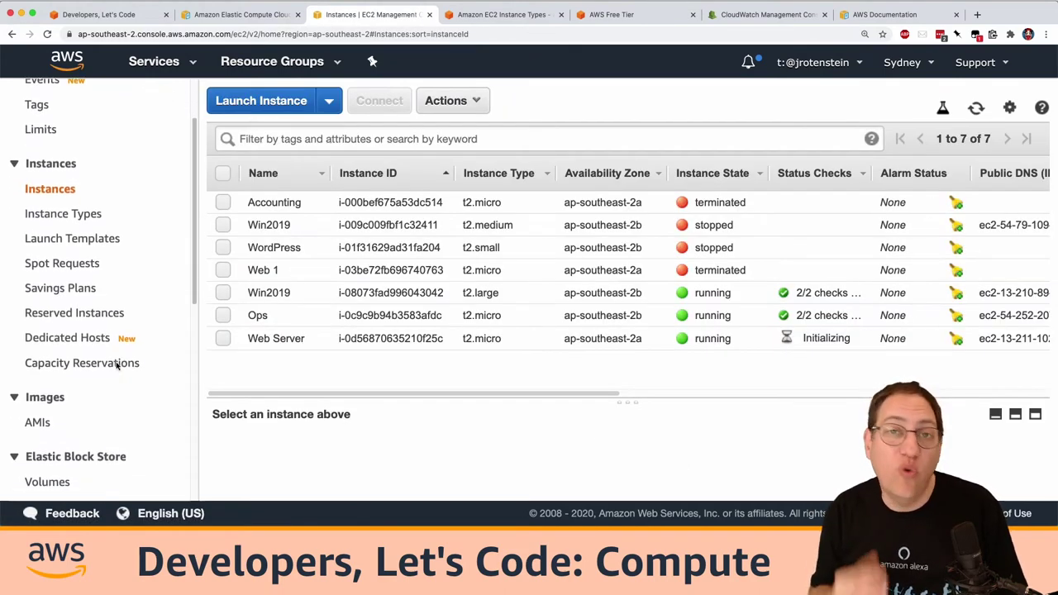
{"action": "scroll", "coordinate": [117, 366], "scroll_direction": "down", "scroll_amount": 8}
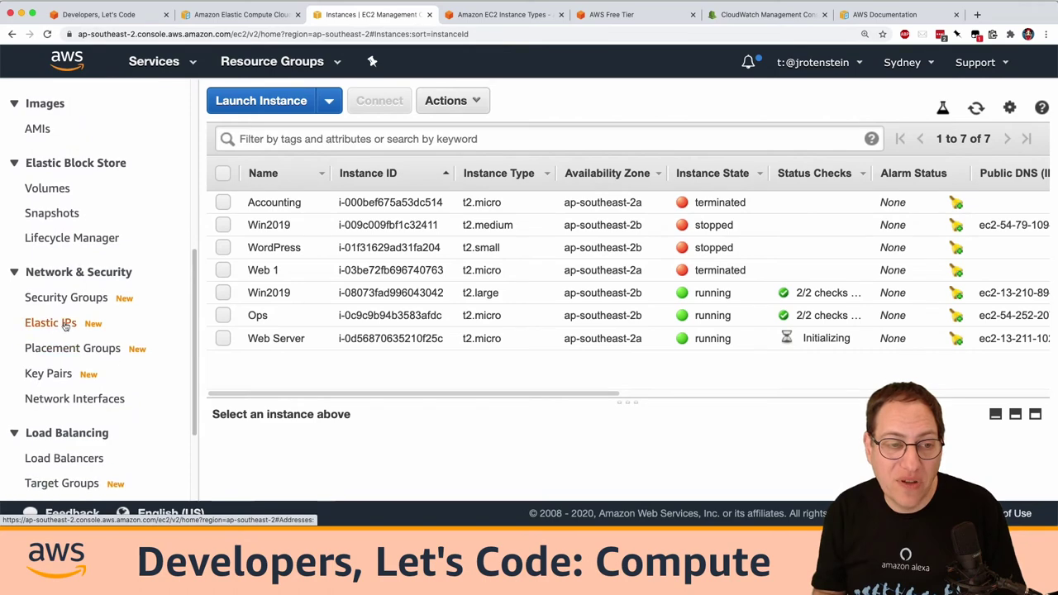
{"action": "left_click", "coordinate": [65, 325]}
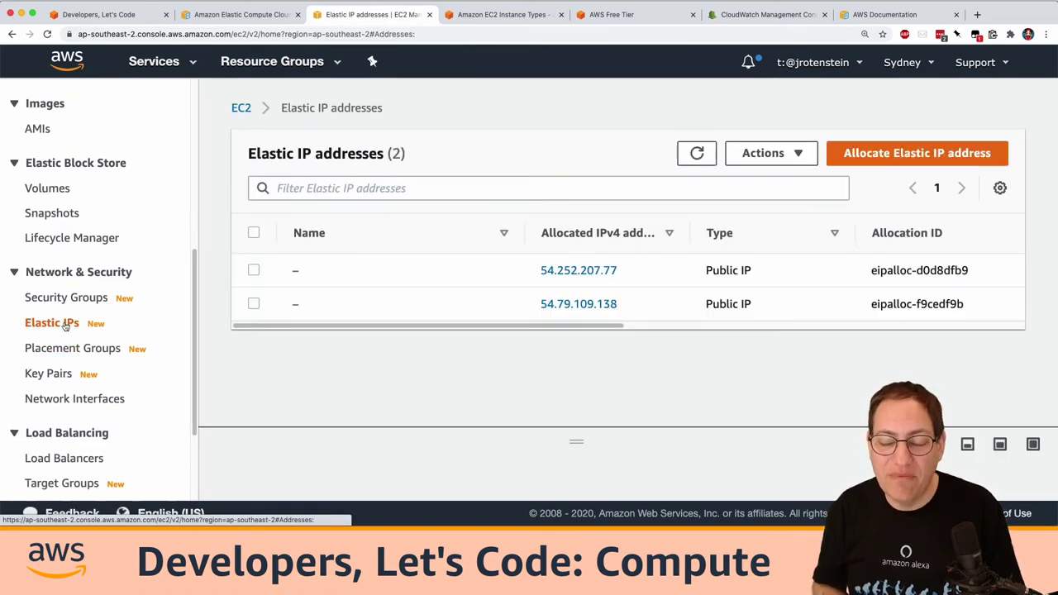
{"action": "left_click", "coordinate": [836, 153]}
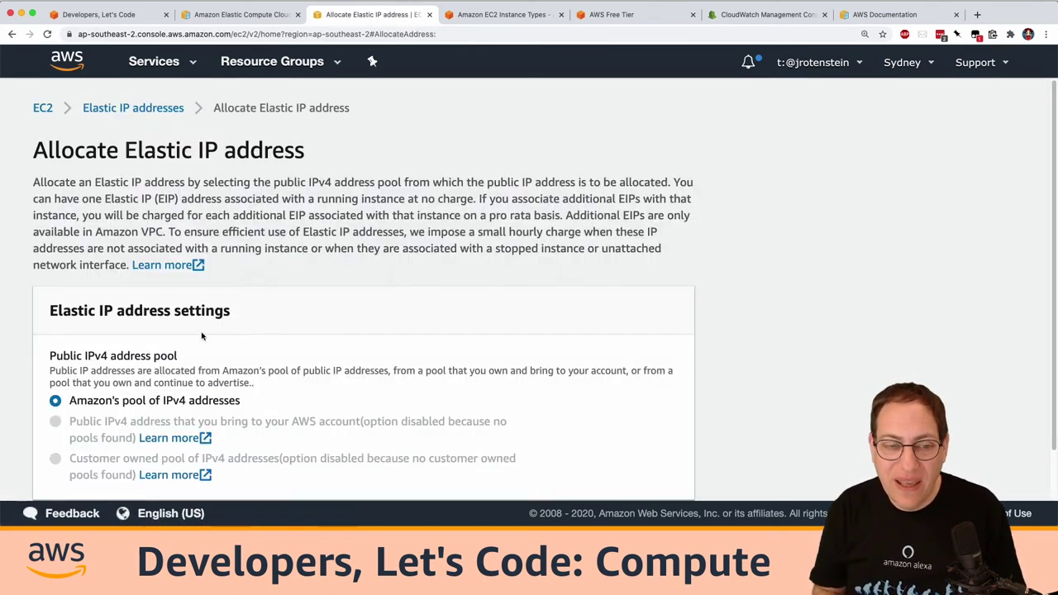
{"action": "scroll", "coordinate": [202, 335], "scroll_direction": "down", "scroll_amount": 1}
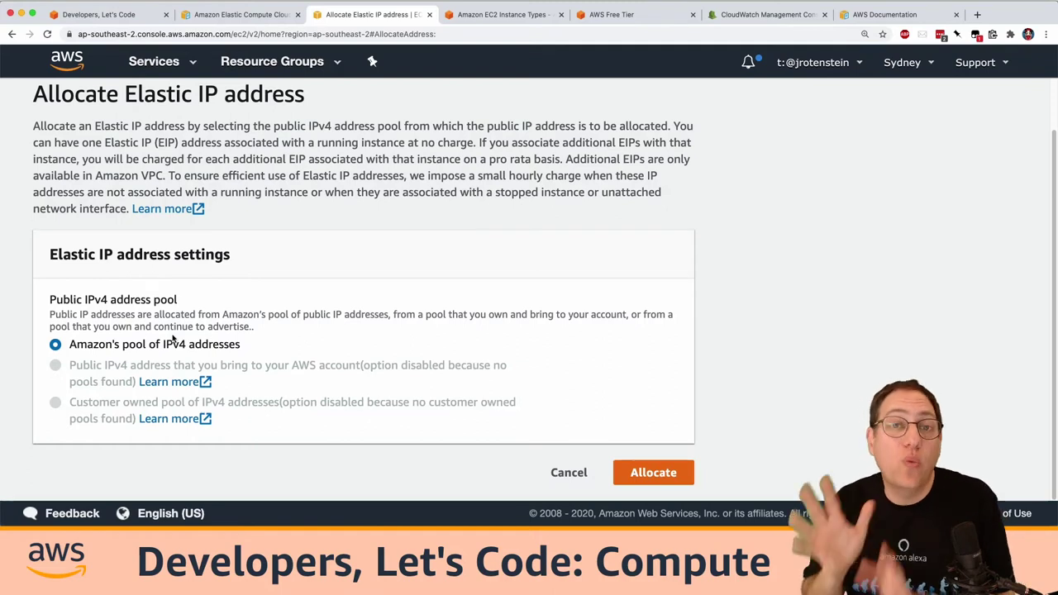
{"action": "left_click", "coordinate": [636, 476]}
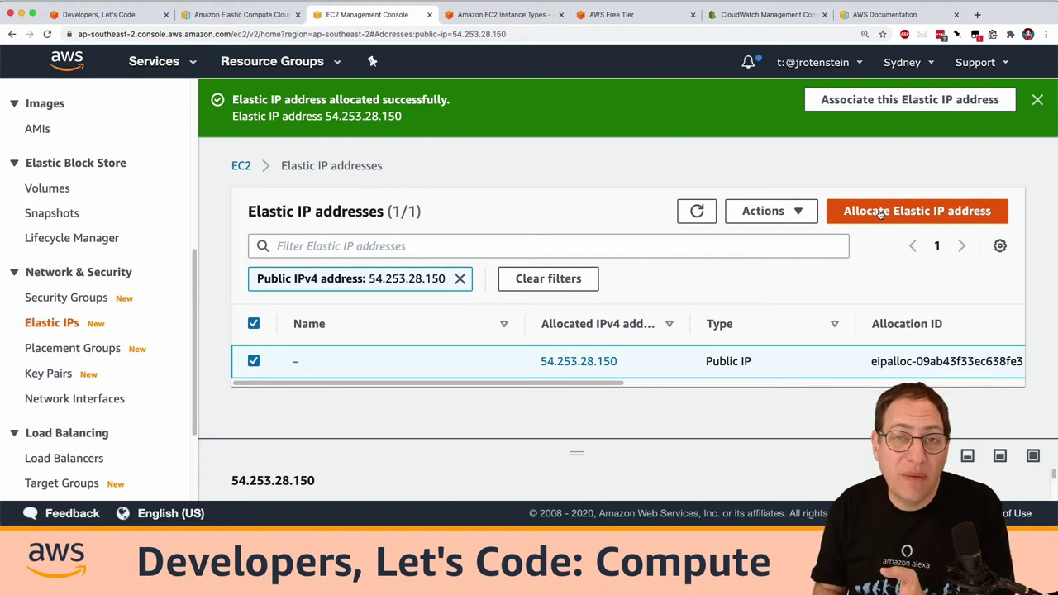
Step: Associate the newly allocated Elastic IP address with the running Web Server instance
{"action": "left_click", "coordinate": [797, 210]}
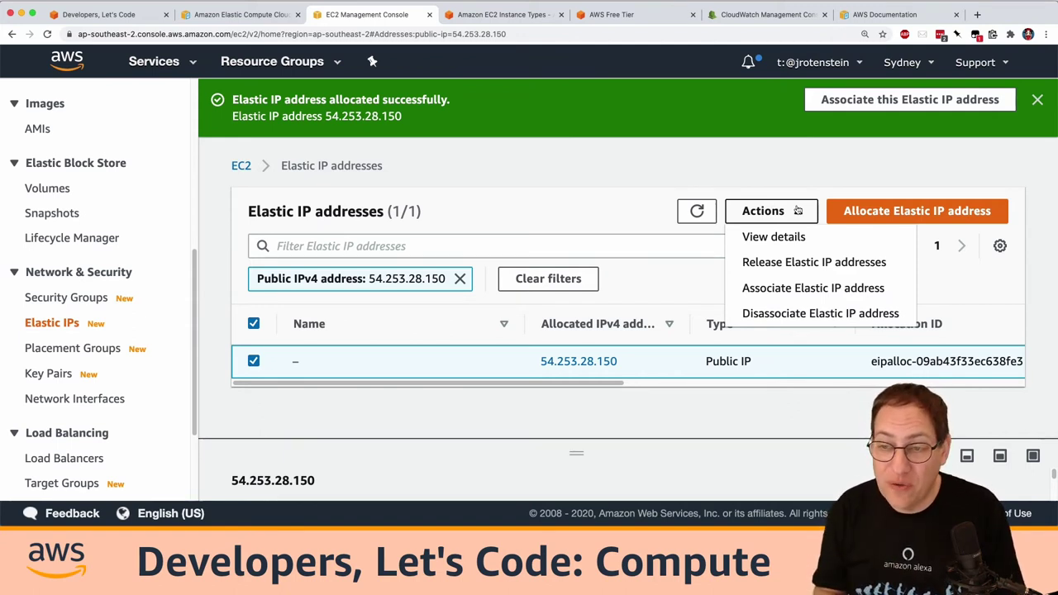
{"action": "left_click", "coordinate": [791, 288]}
{"action": "scroll", "coordinate": [789, 286], "scroll_direction": "down", "scroll_amount": 5}
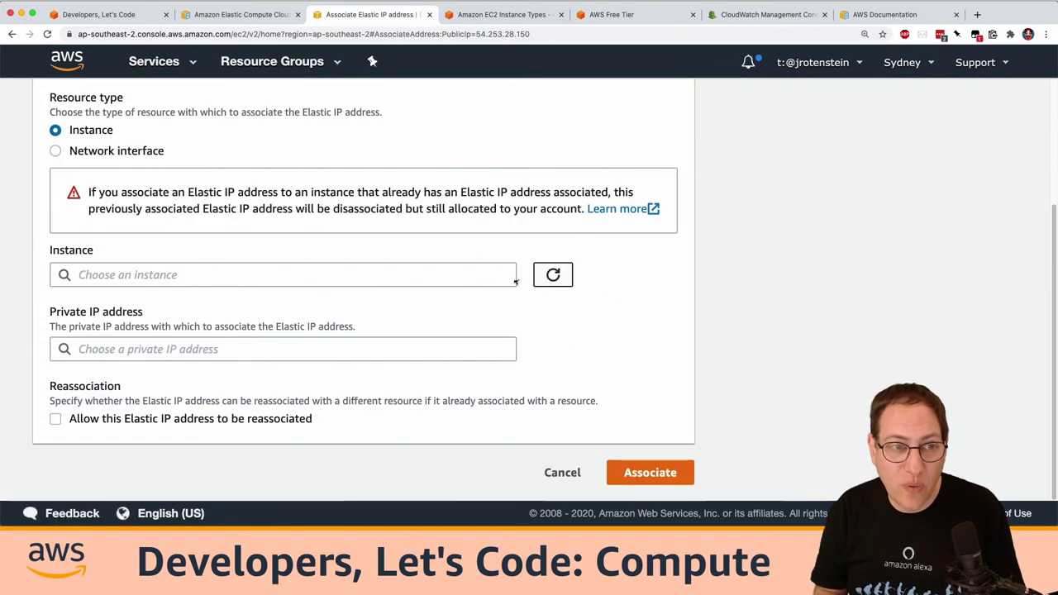
{"action": "left_click", "coordinate": [465, 276]}
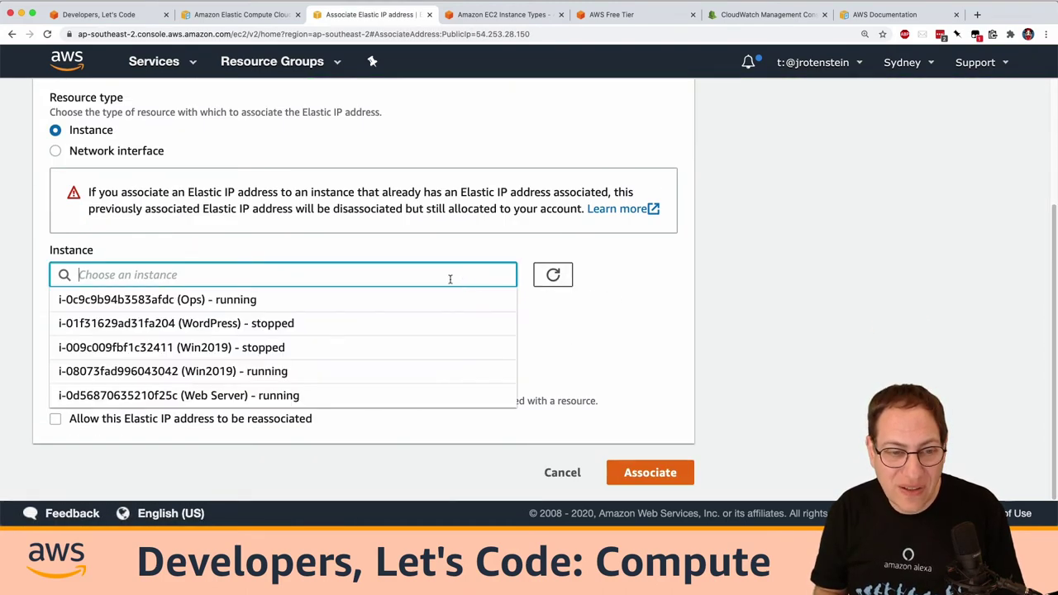
{"action": "left_click", "coordinate": [248, 396]}
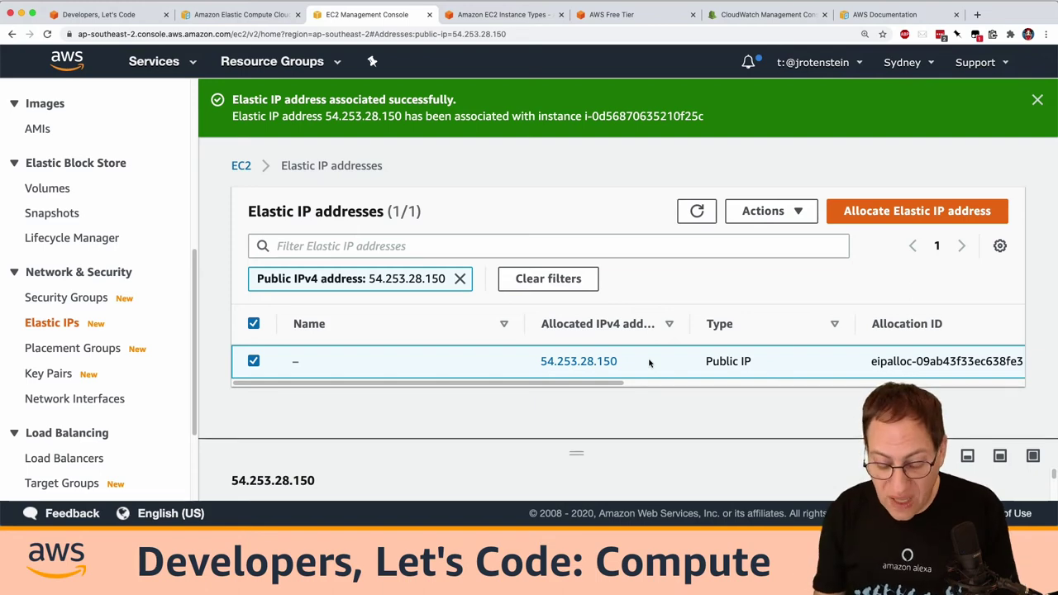
Step: Open the Route 53 console in a new browser tab and show its hosted zones
{"action": "key", "text": "super+t"}
{"action": "type", "text": "con"}
{"action": "key", "text": "Tab"}
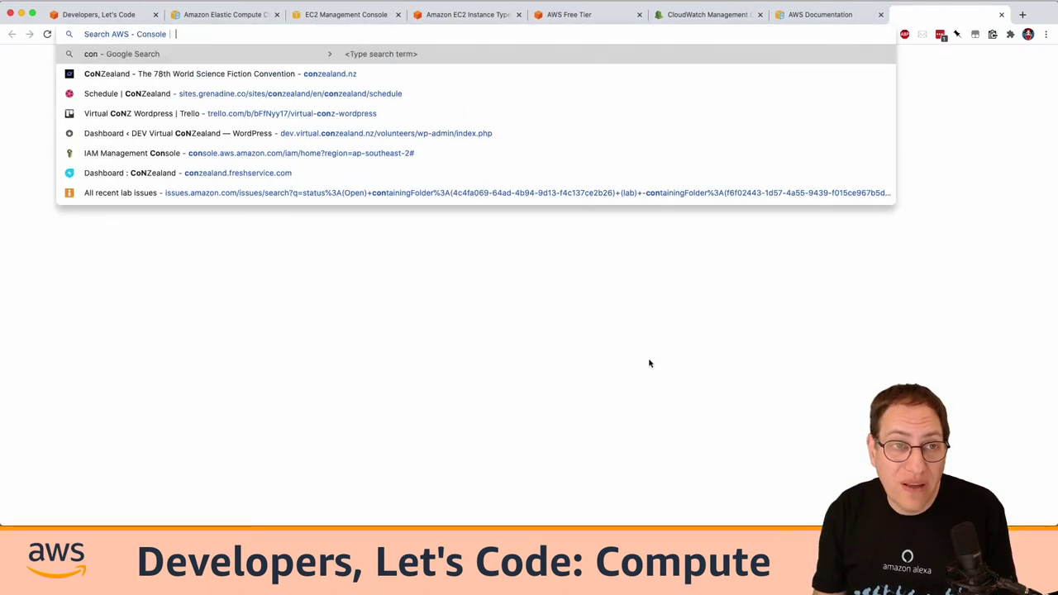
{"action": "type", "text": "route53"}
{"action": "key", "text": "Return"}
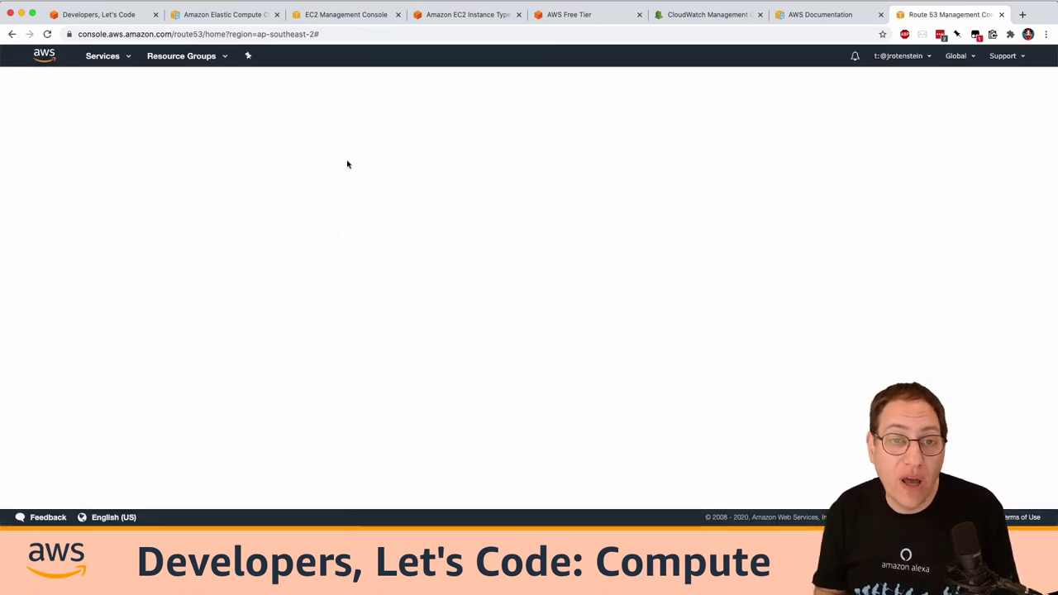
{"action": "key", "text": "super+equal"}
{"action": "key", "text": "super+equal"}
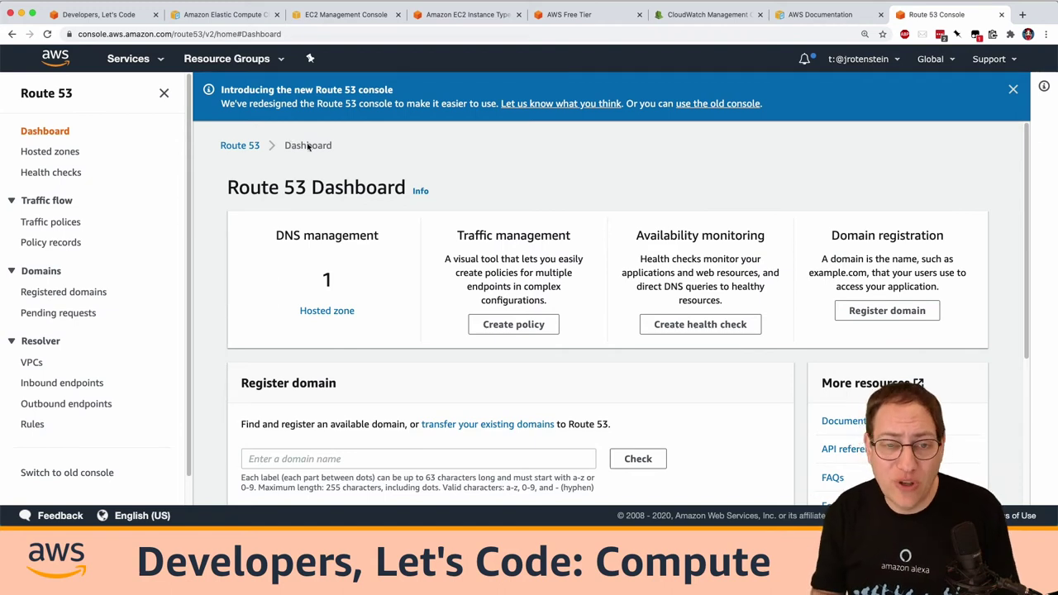
{"action": "left_click", "coordinate": [325, 312]}
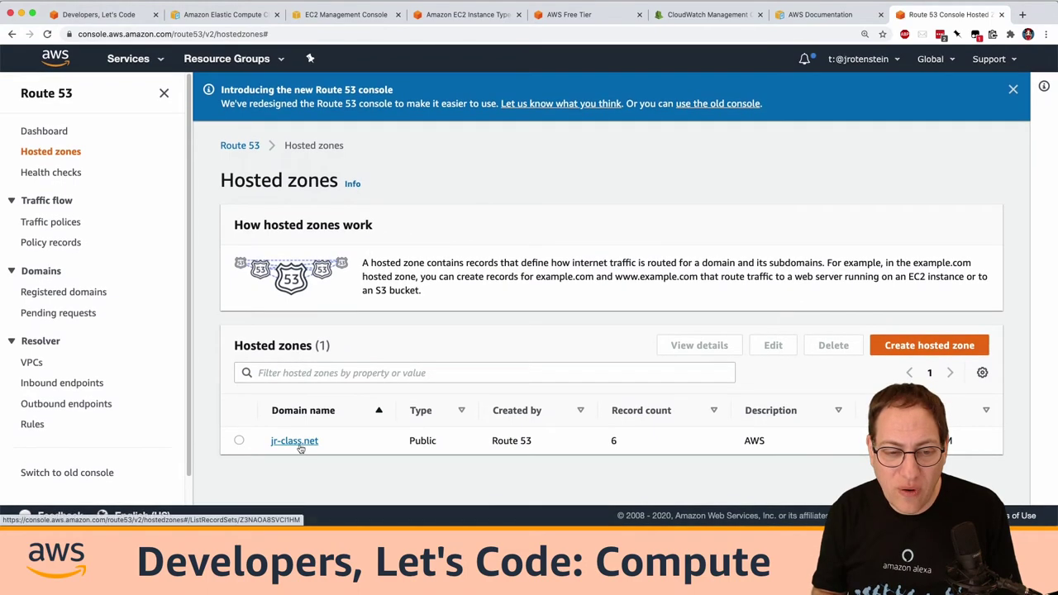
Step: Open the jr-class.net hosted zone and examine the ops.jr-class.net A record's name and the address it routes to
{"action": "left_click", "coordinate": [300, 443]}
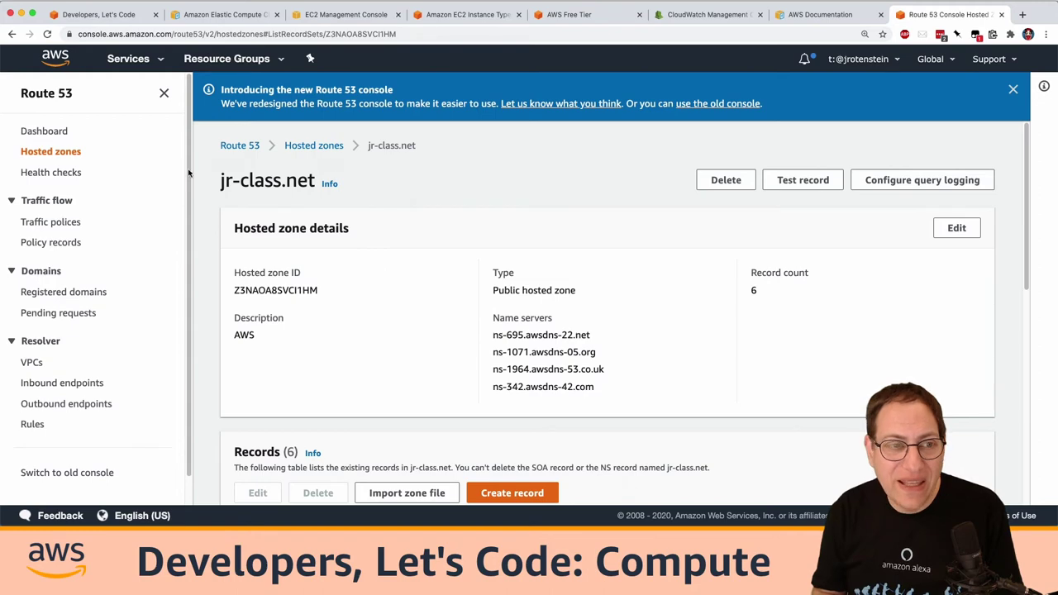
{"action": "scroll", "coordinate": [366, 345], "scroll_direction": "down", "scroll_amount": 5}
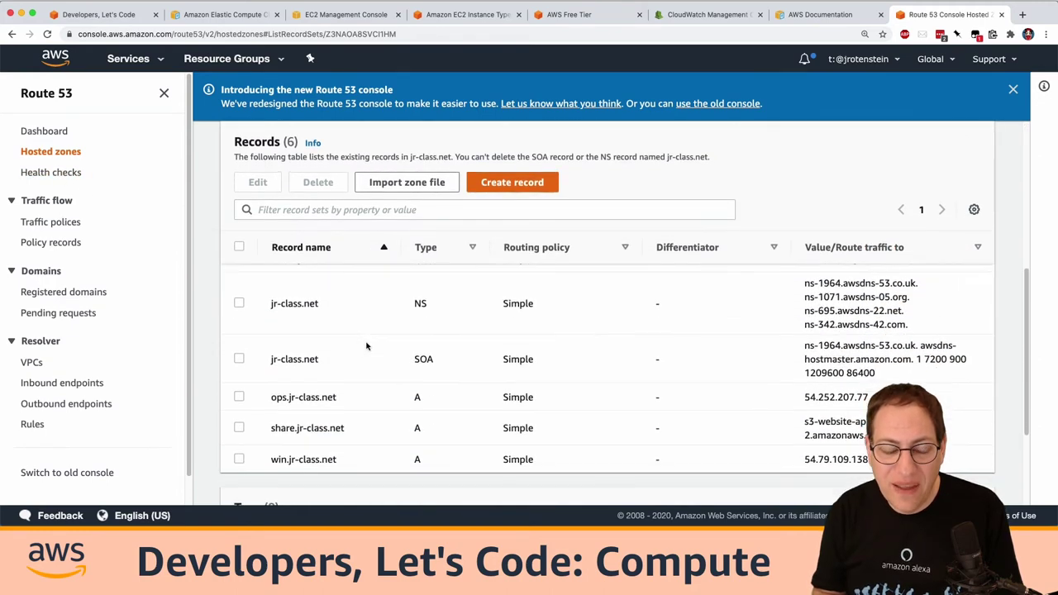
{"action": "scroll", "coordinate": [366, 345], "scroll_direction": "up", "scroll_amount": 2}
{"action": "scroll", "coordinate": [366, 347], "scroll_direction": "down", "scroll_amount": 3}
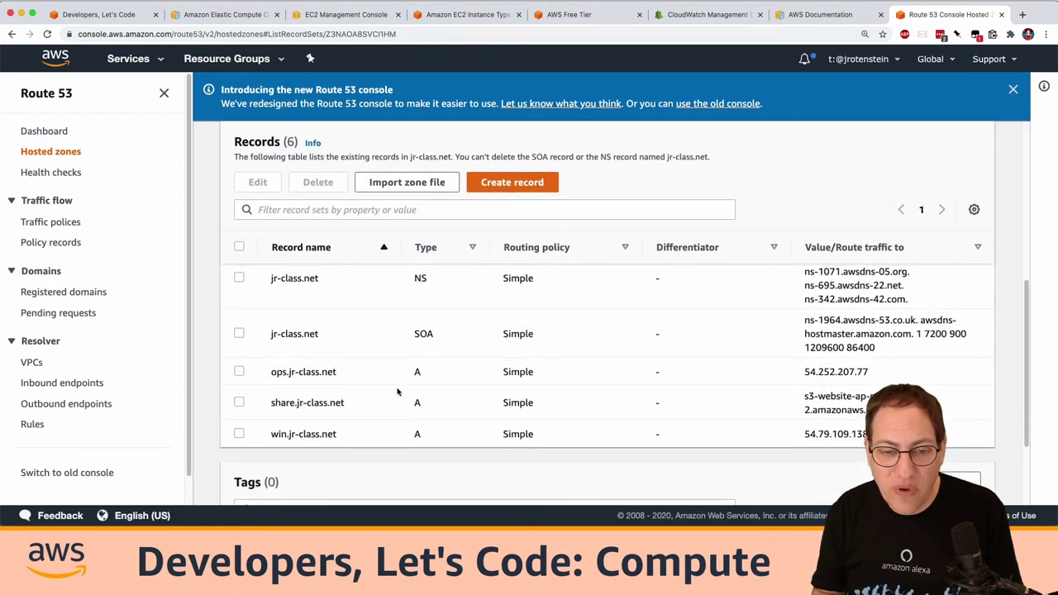
{"action": "left_click_drag", "start_coordinate": [272, 371], "coordinate": [345, 375]}
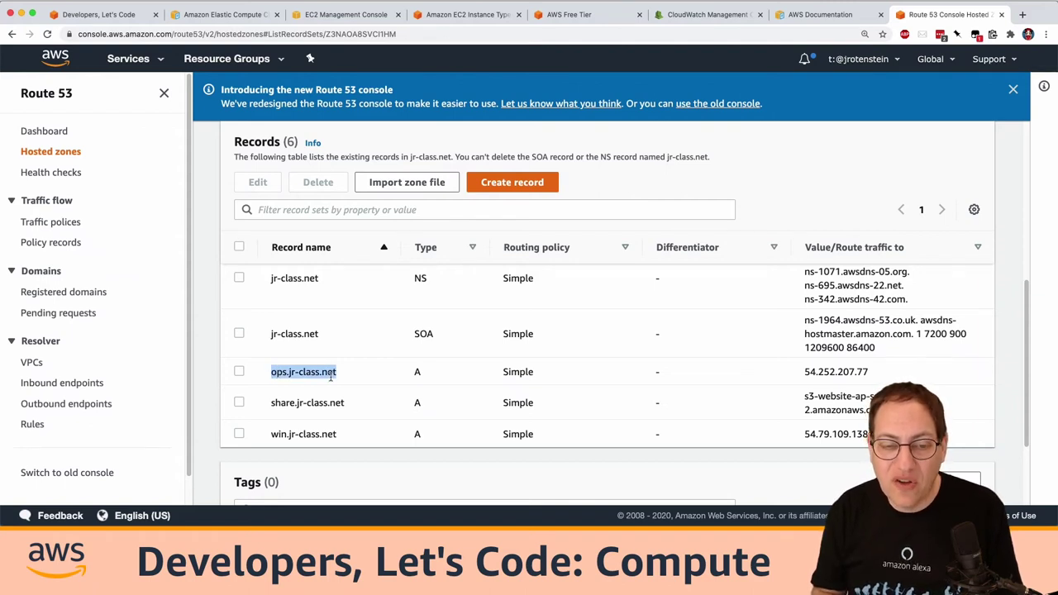
{"action": "left_click_drag", "start_coordinate": [869, 372], "coordinate": [804, 375]}
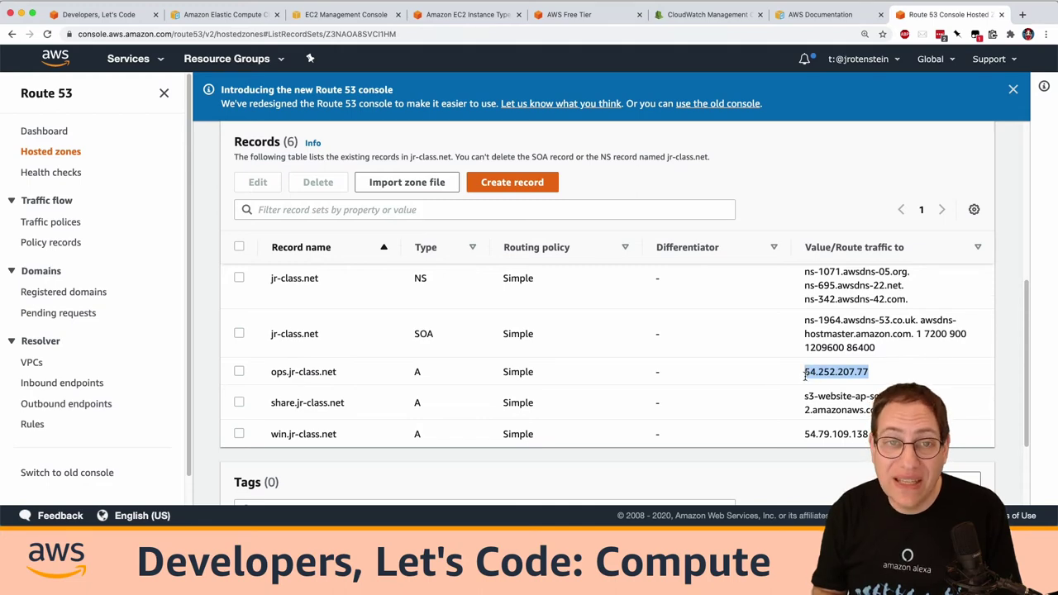
Step: Return to the EC2 console, list all Elastic IP addresses without the filter, and locate the one used by the ops.jr-class.net record
{"action": "left_click", "coordinate": [372, 16]}
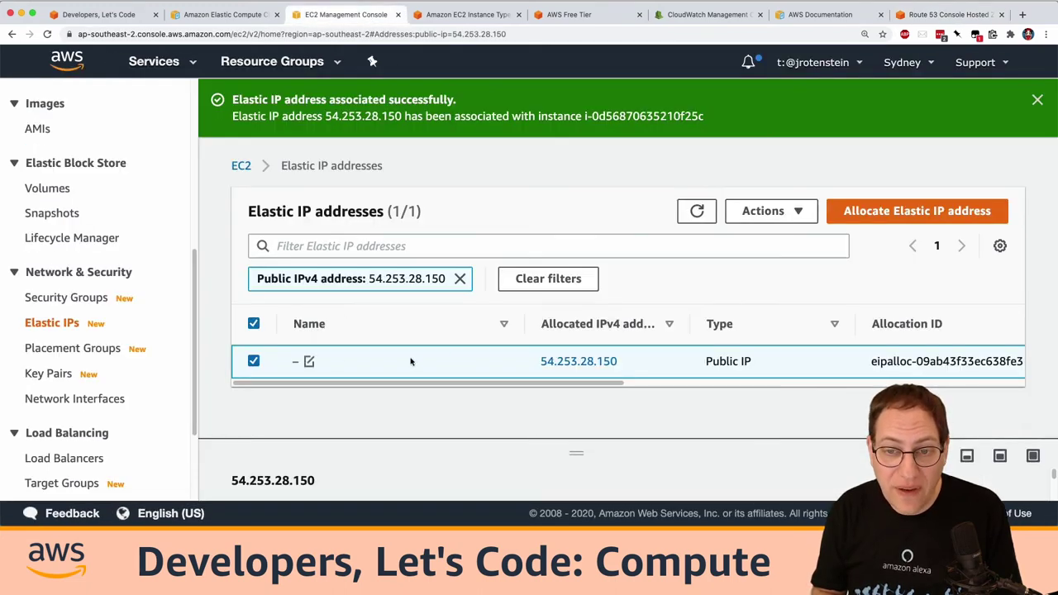
{"action": "scroll", "coordinate": [73, 458], "scroll_direction": "down", "scroll_amount": 1}
{"action": "left_click", "coordinate": [51, 279]}
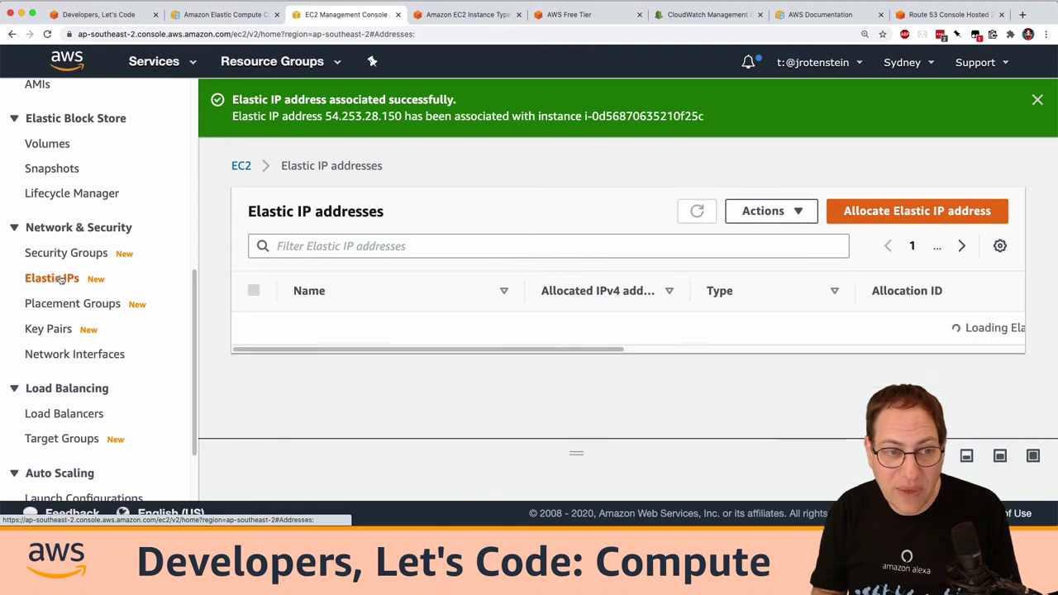
{"action": "left_click_drag", "start_coordinate": [625, 334], "coordinate": [541, 331]}
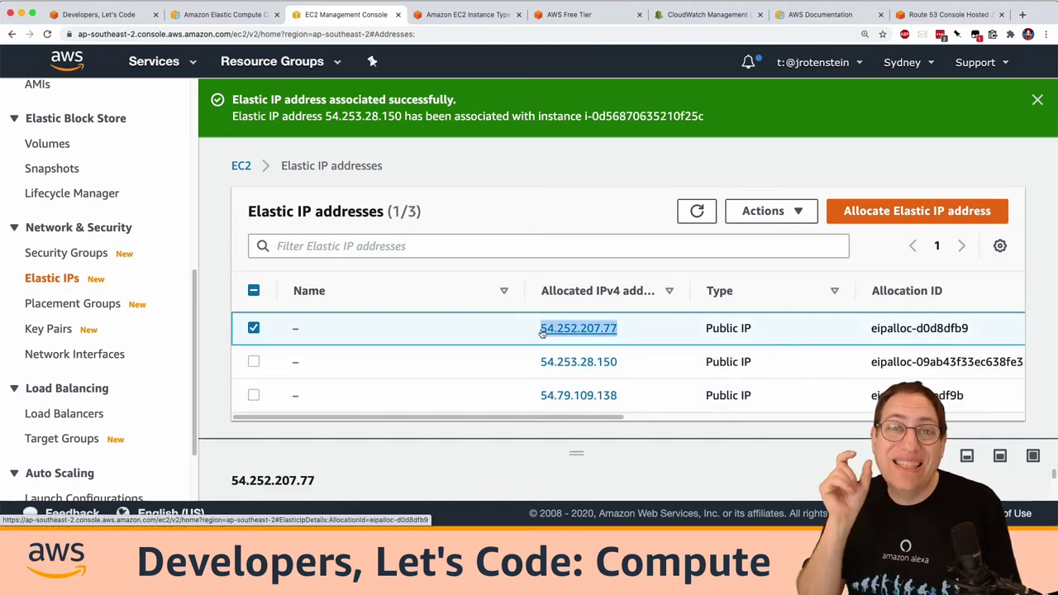
Step: Show the EC2 instances list, select the Ops instance, and check its Elastic IP
{"action": "scroll", "coordinate": [75, 264], "scroll_direction": "up", "scroll_amount": 5}
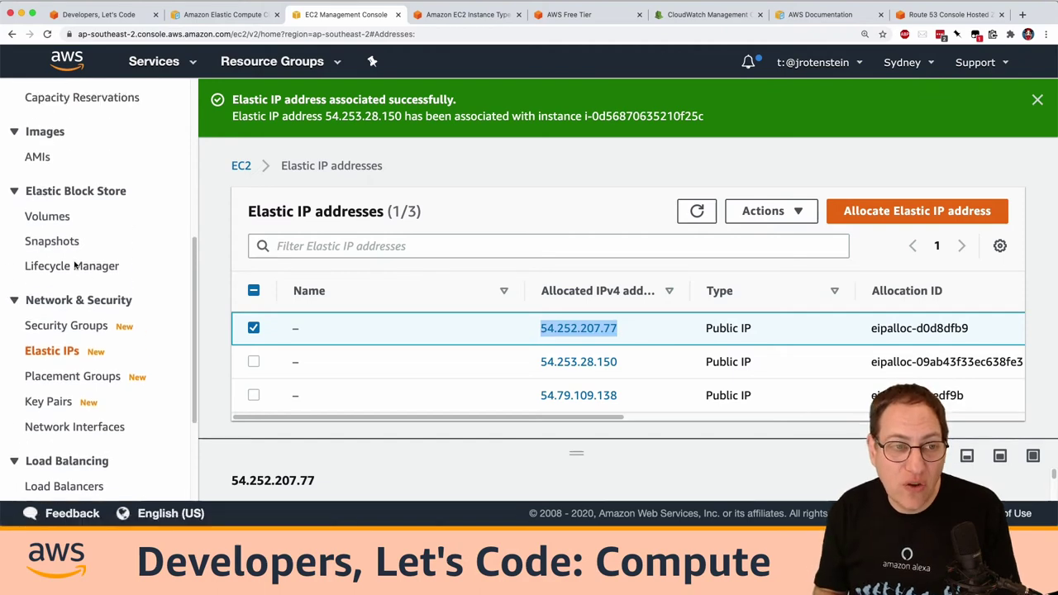
{"action": "left_click", "coordinate": [50, 190]}
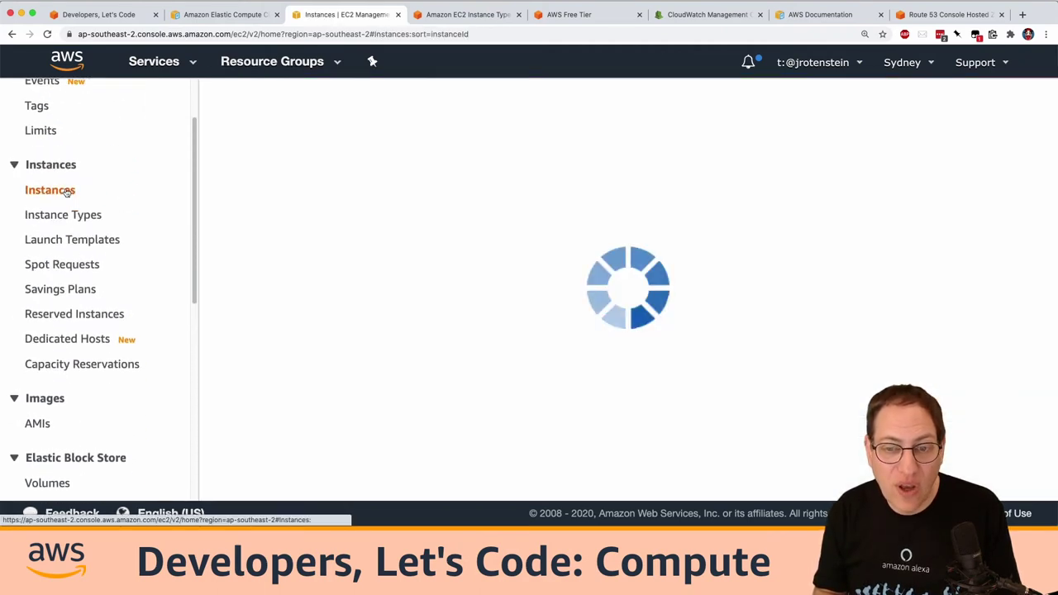
{"action": "left_click", "coordinate": [354, 318]}
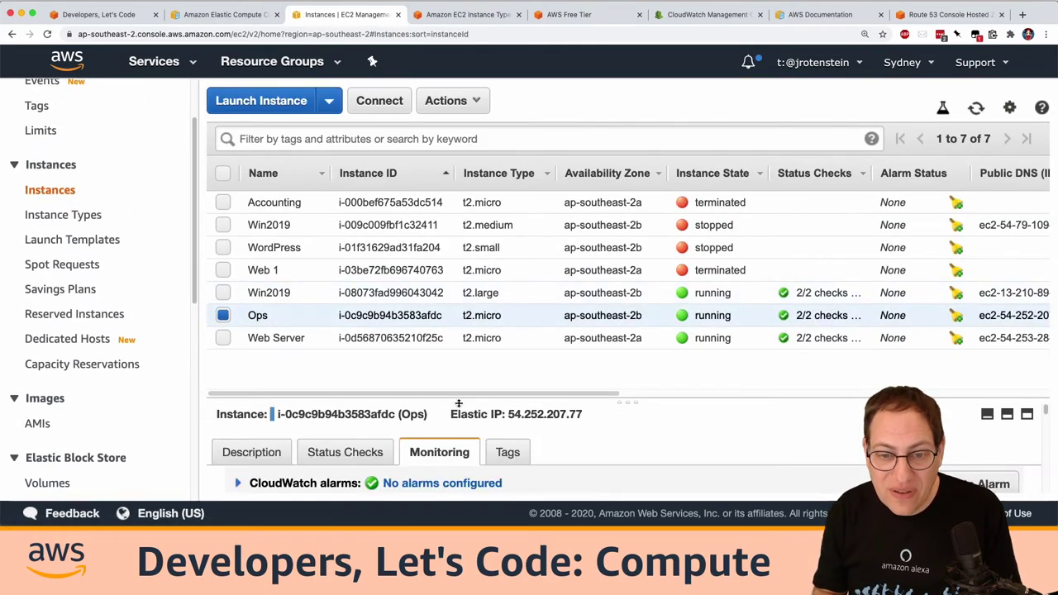
{"action": "left_click_drag", "start_coordinate": [576, 415], "coordinate": [509, 412]}
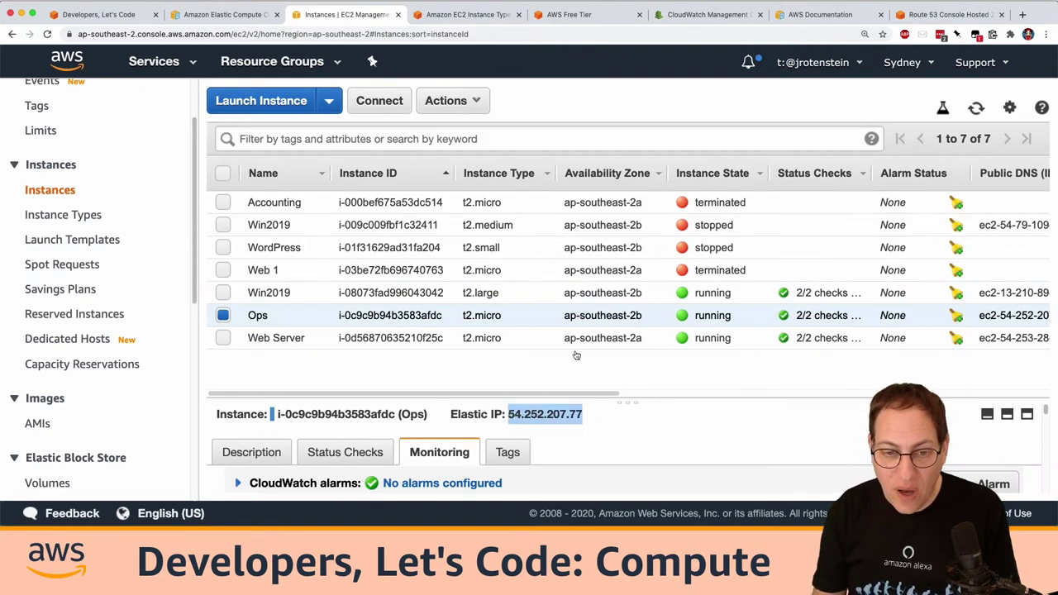
Step: Switch to the terminal, end the open SSH session, and clear the screen
{"action": "key", "text": "super+Tab"}
{"action": "key", "text": "ctrl+l"}
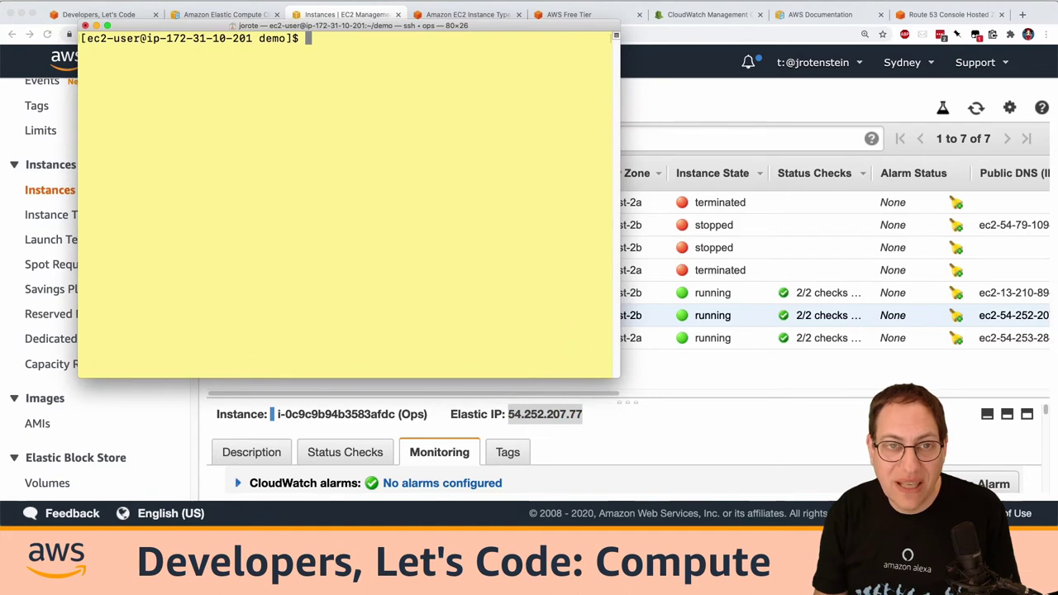
{"action": "key", "text": "ctrl+d"}
{"action": "key", "text": "ctrl+l"}
Step: Connect over SSH to ops.jr-class.net as ec2-user with the key file Documents/Keys/class.pem
{"action": "type", "text": "ssh -i "}
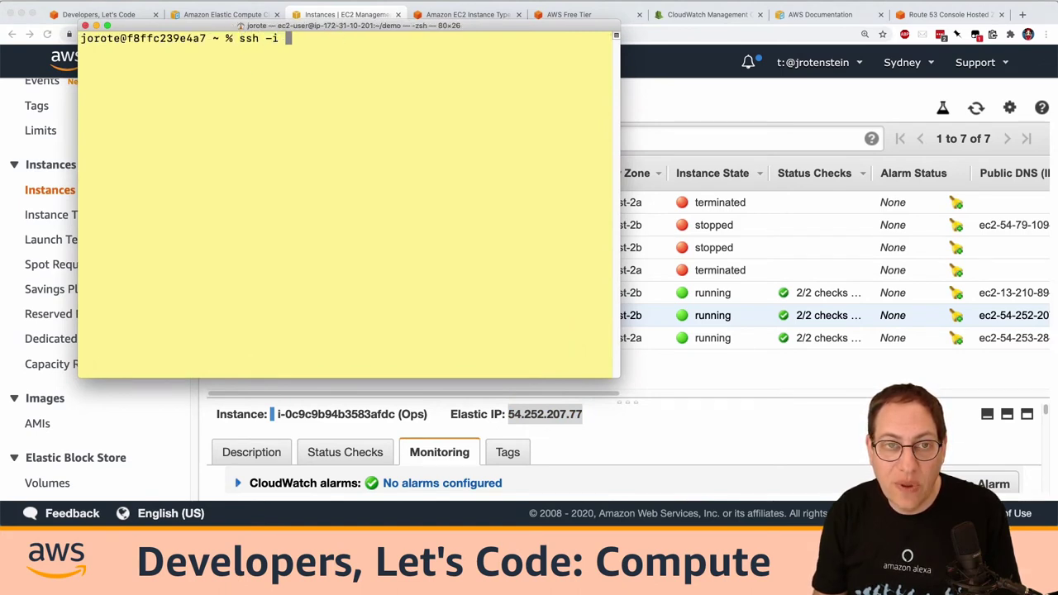
{"action": "type", "text": "Doc"}
{"action": "key", "text": "Tab"}
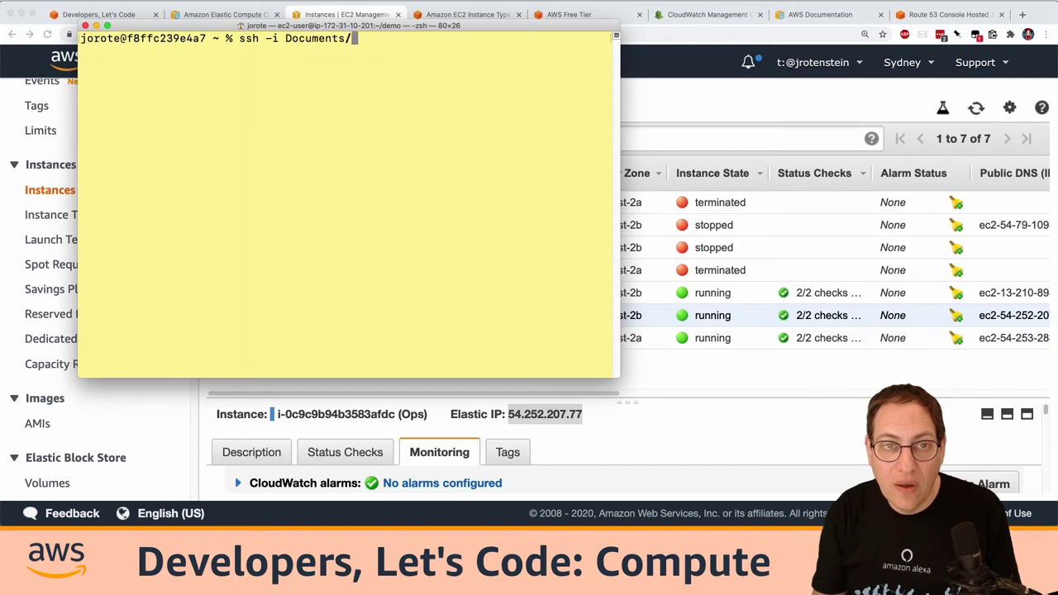
{"action": "type", "text": "Ke"}
{"action": "key", "text": "Tab"}
{"action": "type", "text": "cl"}
{"action": "key", "text": "Tab"}
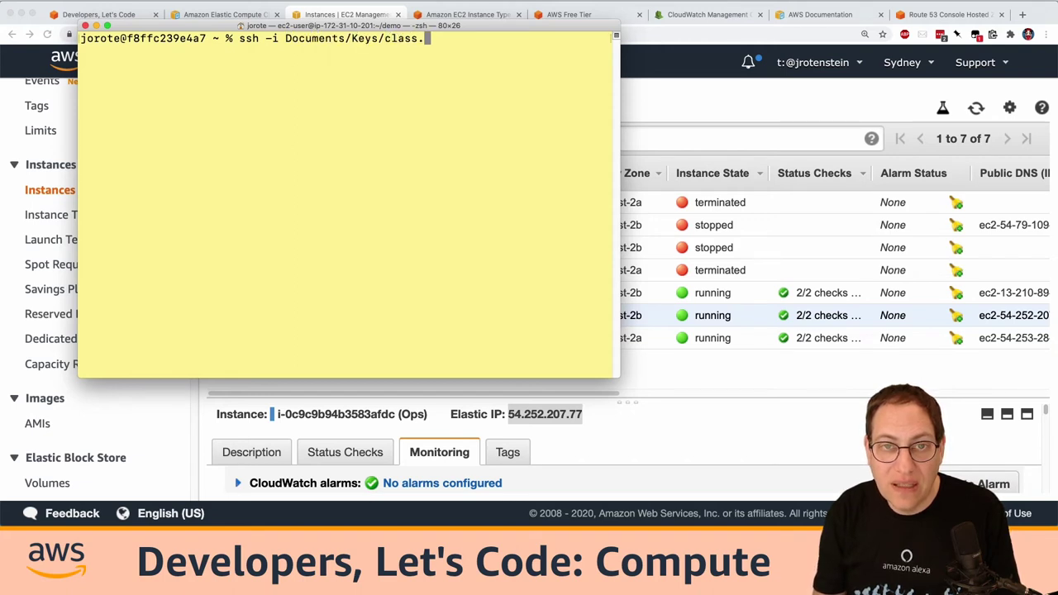
{"action": "type", "text": "p"}
{"action": "key", "text": "Tab"}
{"action": "type", "text": "ec2-user@"}
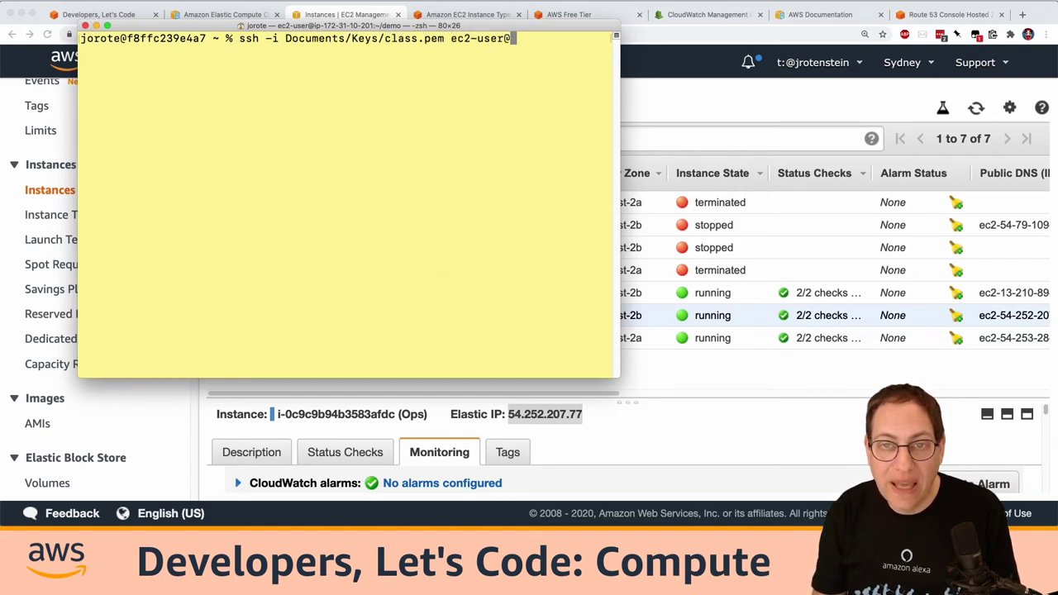
{"action": "type", "text": "ops.jr-class.net"}
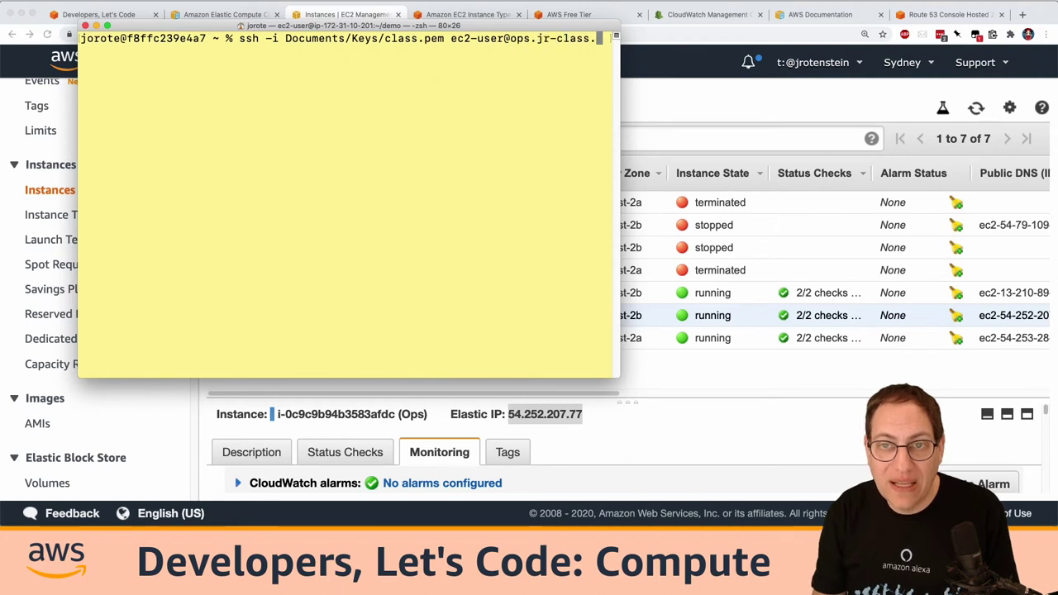
{"action": "key", "text": "Return"}
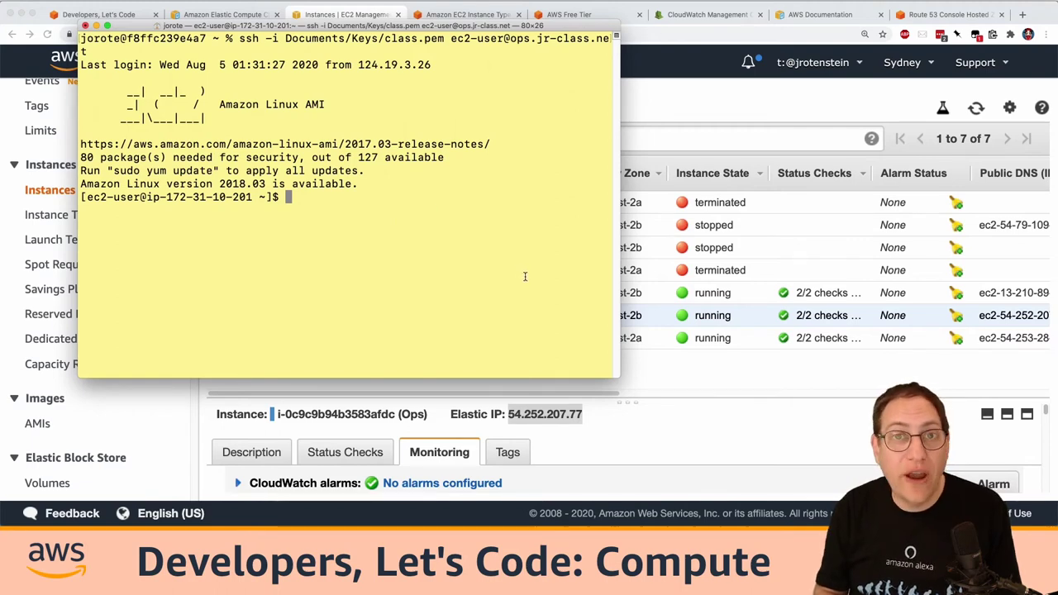
Step: Go back to the browser's Amazon EC2 documentation page and look at the User Guide for Linux Instances and API Reference entries
{"action": "left_click", "coordinate": [634, 377]}
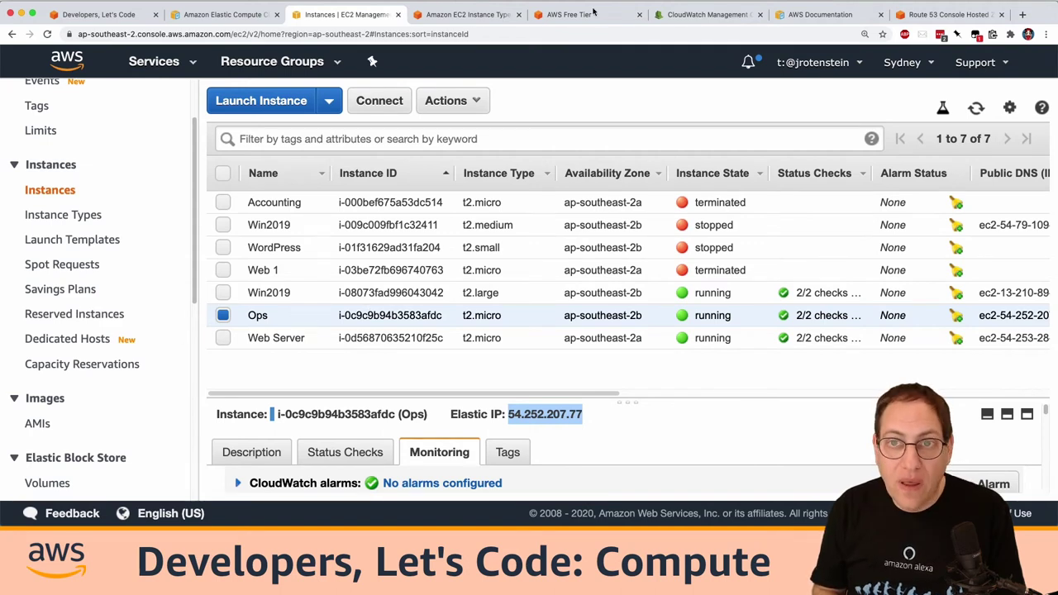
{"action": "left_click", "coordinate": [222, 18]}
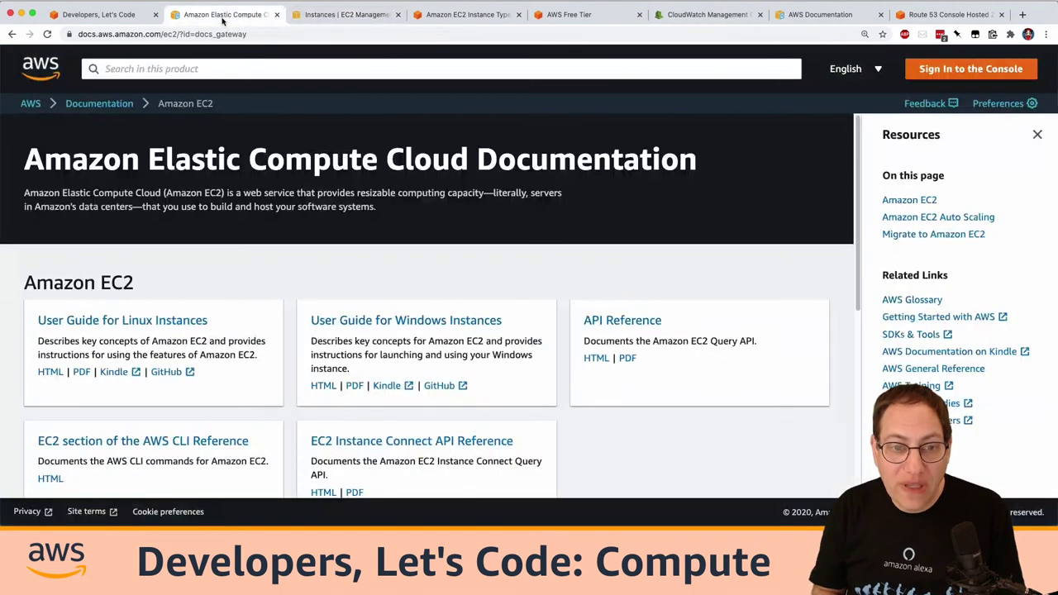
{"action": "scroll", "coordinate": [225, 316], "scroll_direction": "down", "scroll_amount": 3}
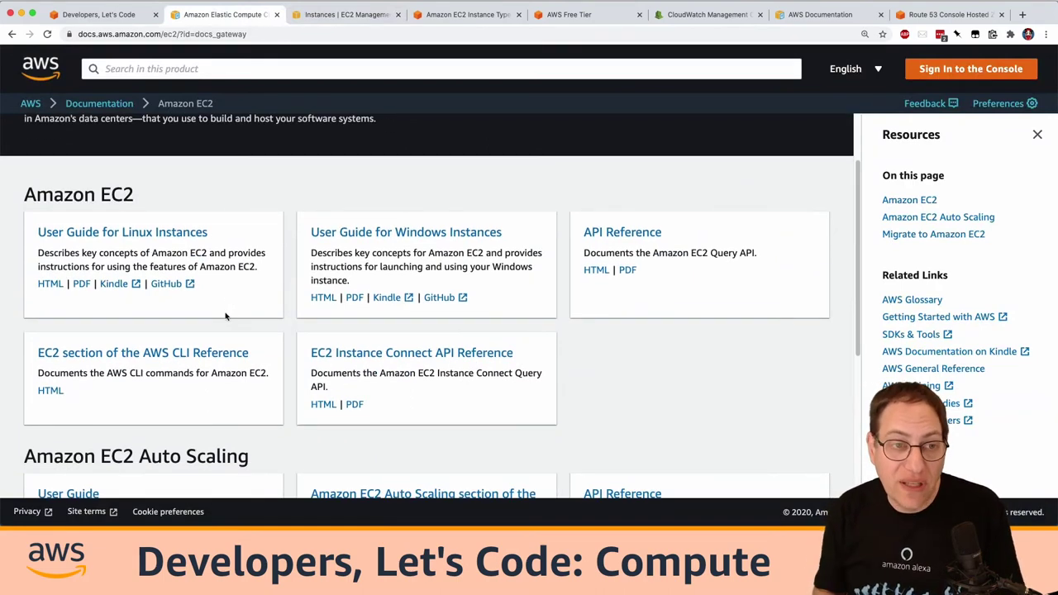
{"action": "left_click_drag", "start_coordinate": [33, 233], "coordinate": [209, 238]}
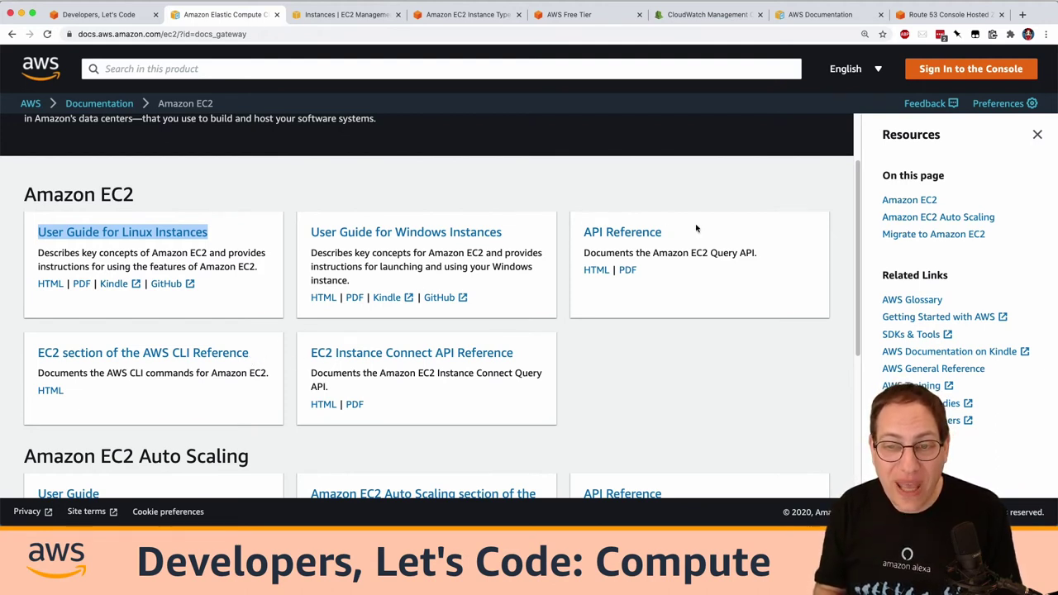
{"action": "left_click_drag", "start_coordinate": [665, 234], "coordinate": [583, 237]}
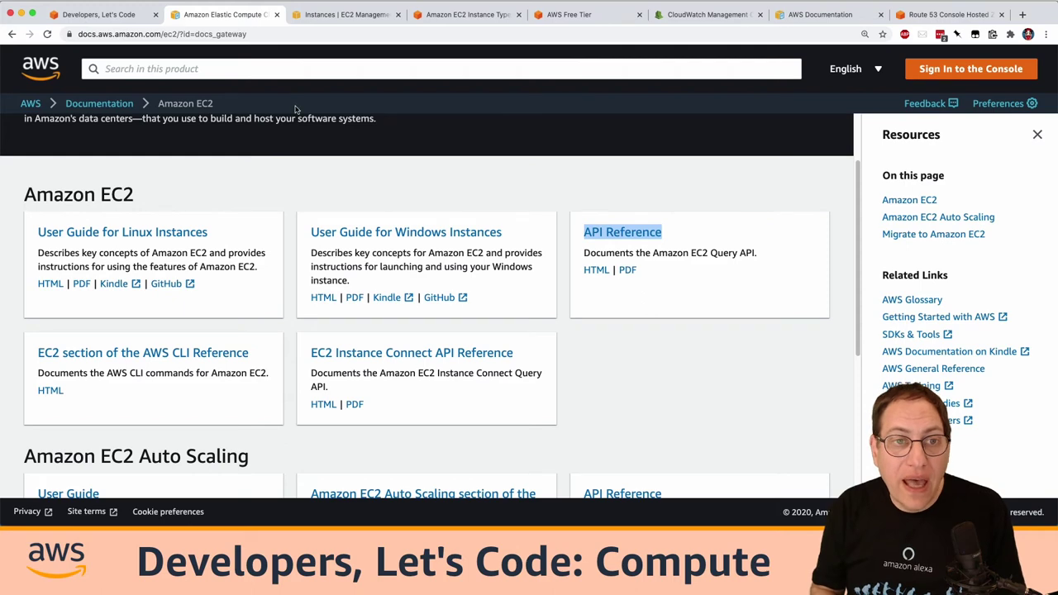
Step: Open the Amazon EC2 pricing page in a new browser tab and review the On-Demand and Spot pricing models
{"action": "key", "text": "super+t"}
{"action": "type", "text": "ec2p"}
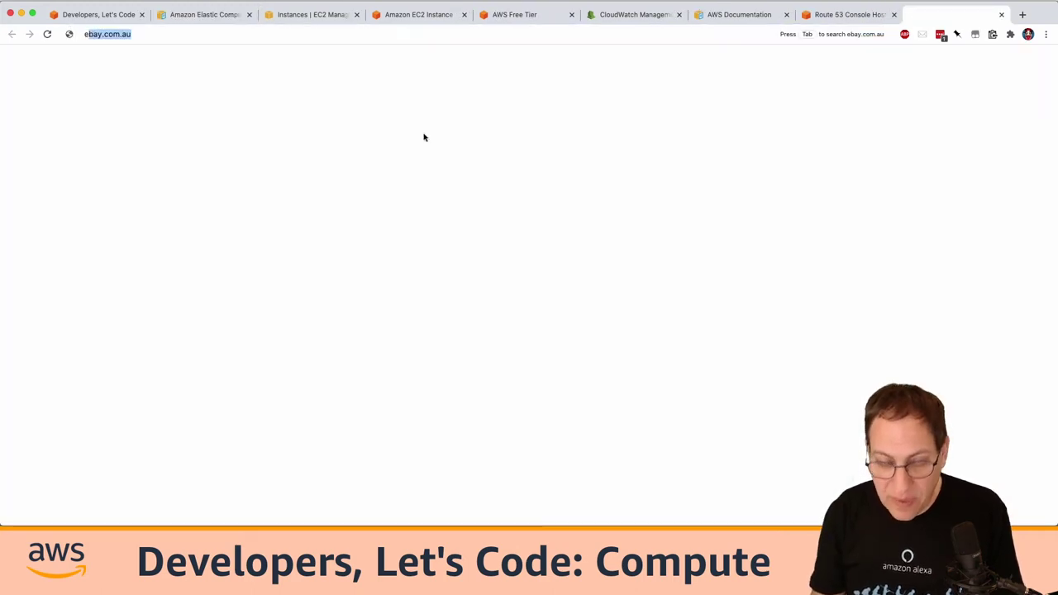
{"action": "key", "text": "Return"}
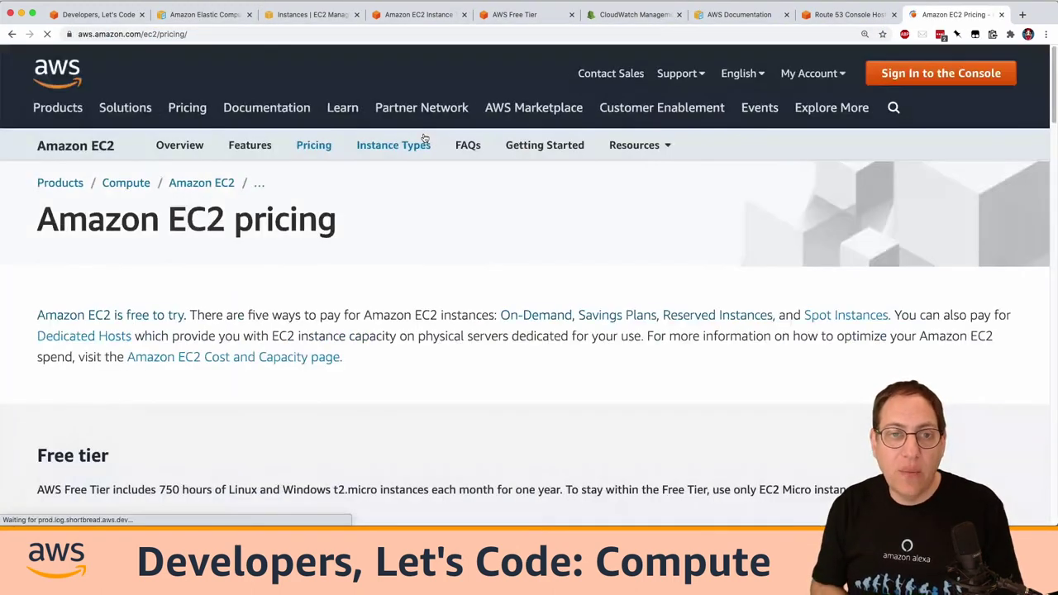
{"action": "scroll", "coordinate": [430, 300], "scroll_direction": "down", "scroll_amount": 2}
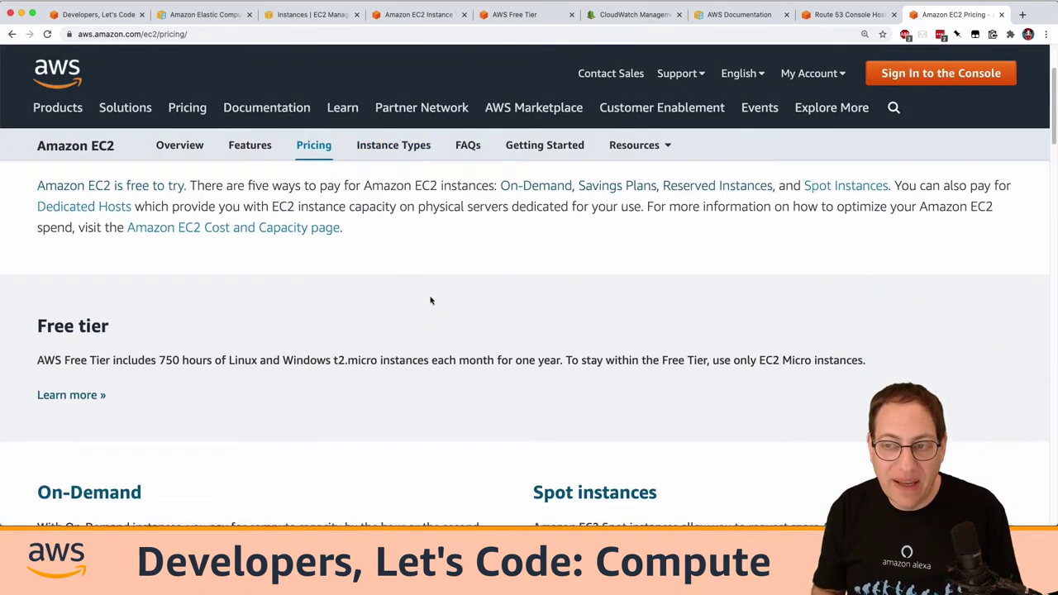
{"action": "scroll", "coordinate": [430, 299], "scroll_direction": "down", "scroll_amount": 3}
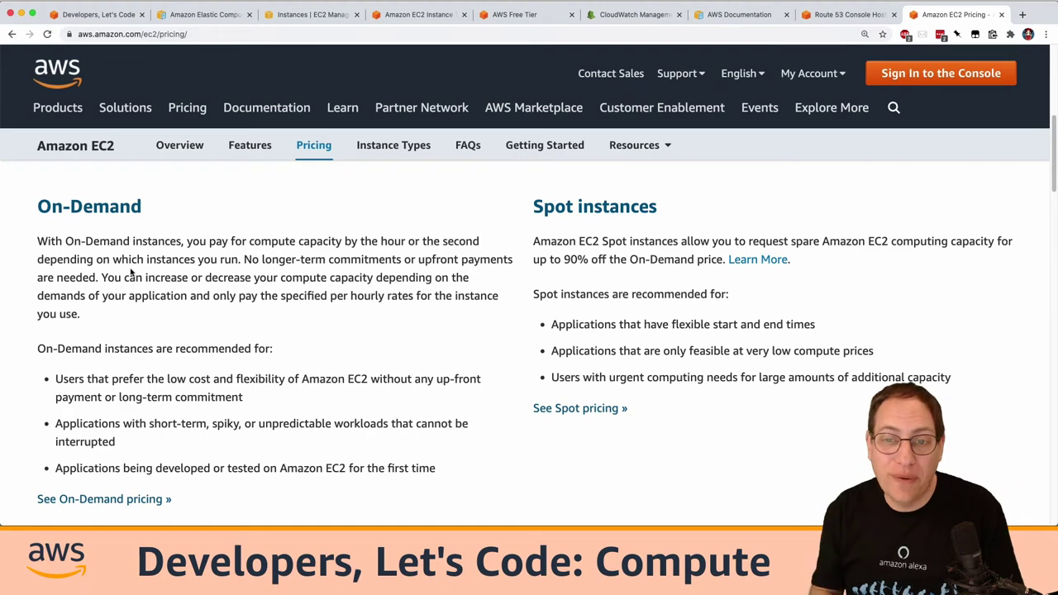
{"action": "scroll", "coordinate": [335, 328], "scroll_direction": "down", "scroll_amount": 3}
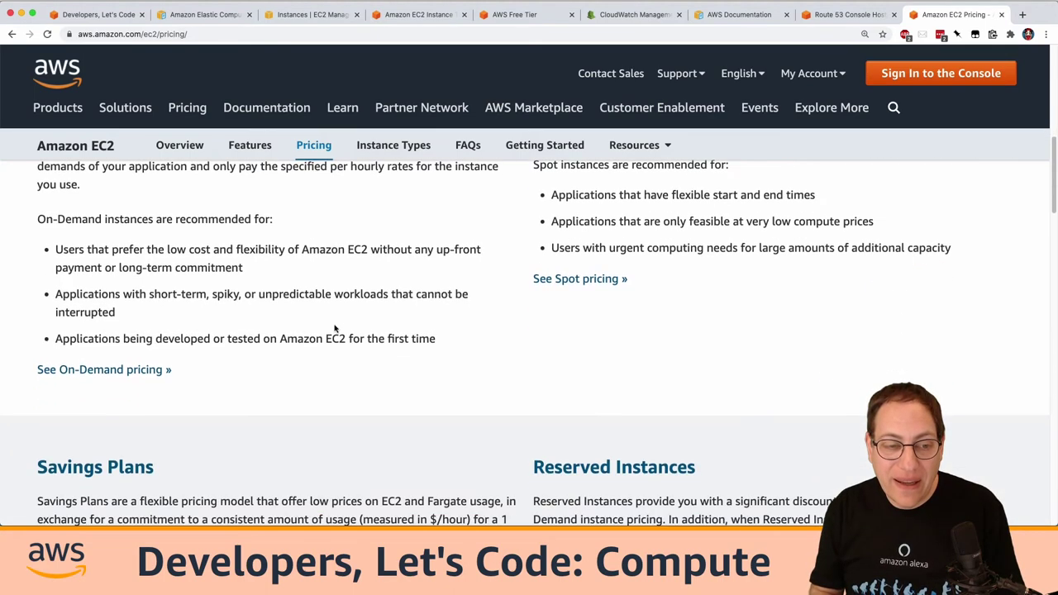
Step: Open the On-Demand pricing page and find the m5.xlarge row in the Linux price table for US East (Ohio)
{"action": "left_click", "coordinate": [141, 370]}
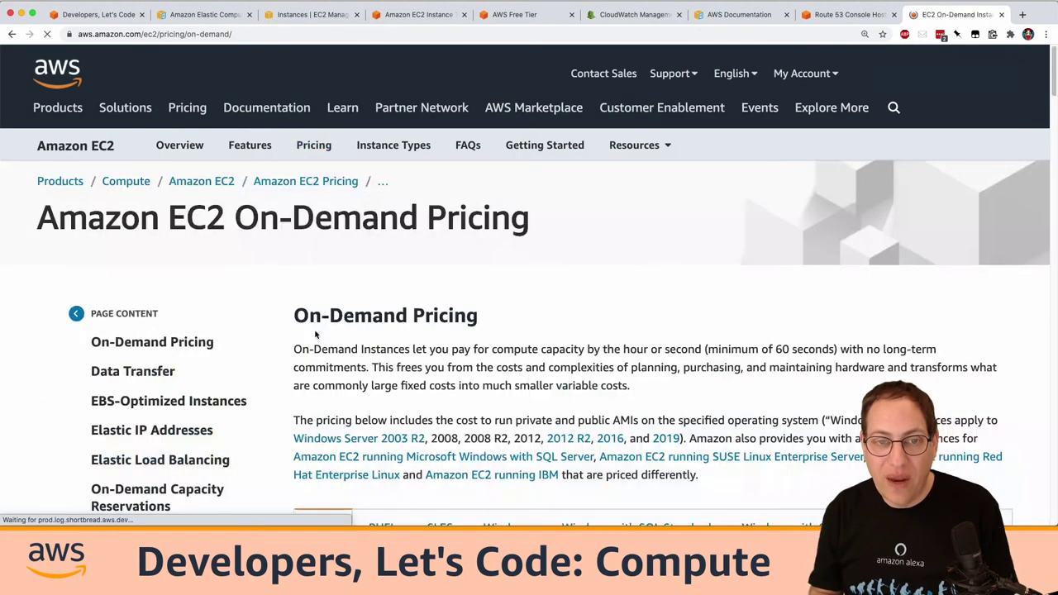
{"action": "scroll", "coordinate": [307, 335], "scroll_direction": "down", "scroll_amount": 5}
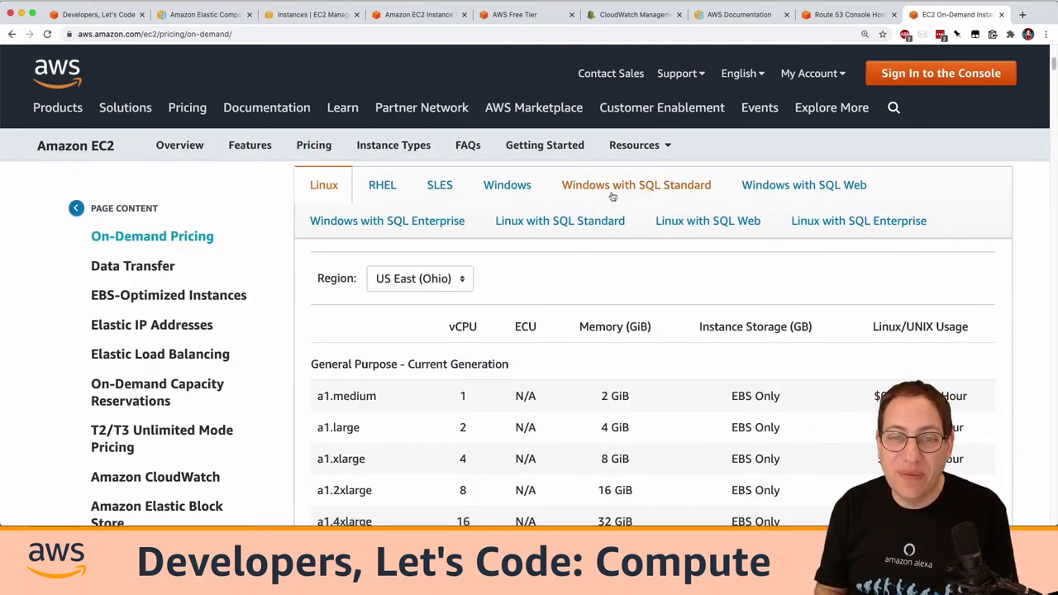
{"action": "scroll", "coordinate": [395, 399], "scroll_direction": "down", "scroll_amount": 15}
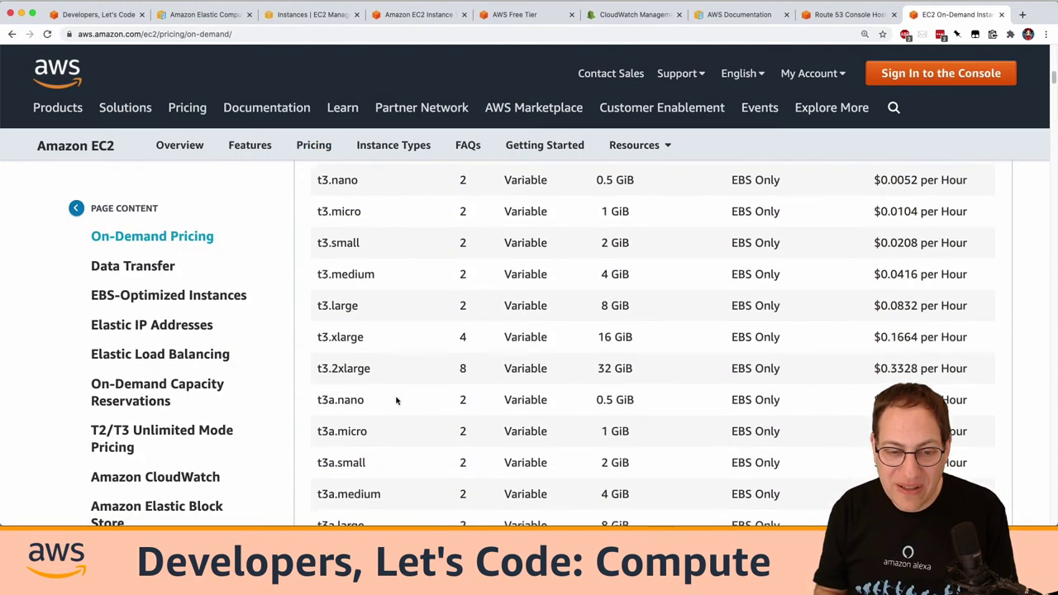
{"action": "scroll", "coordinate": [396, 401], "scroll_direction": "down", "scroll_amount": 20}
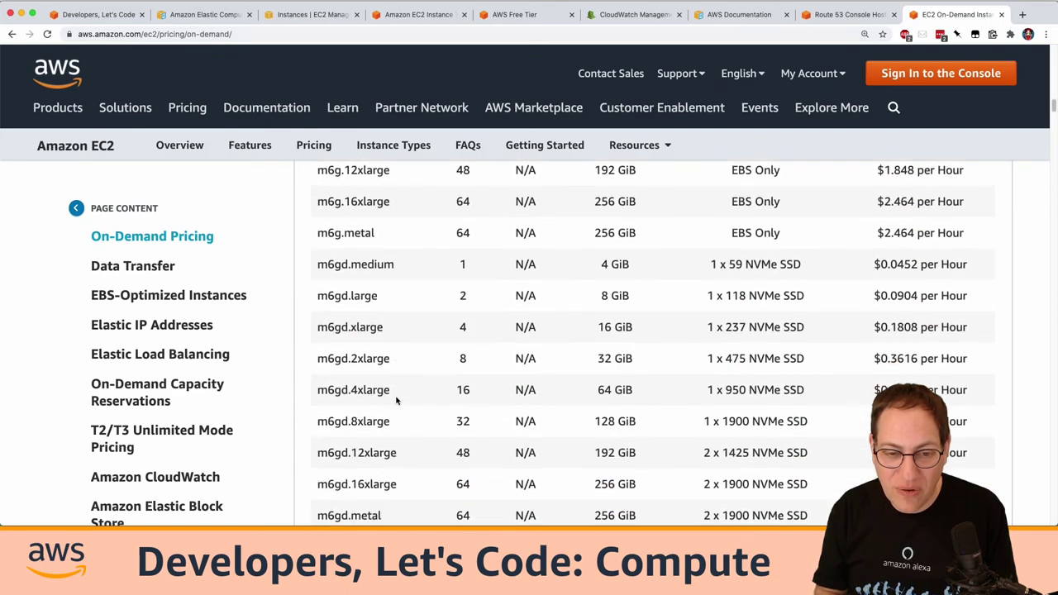
{"action": "scroll", "coordinate": [396, 401], "scroll_direction": "down", "scroll_amount": 4}
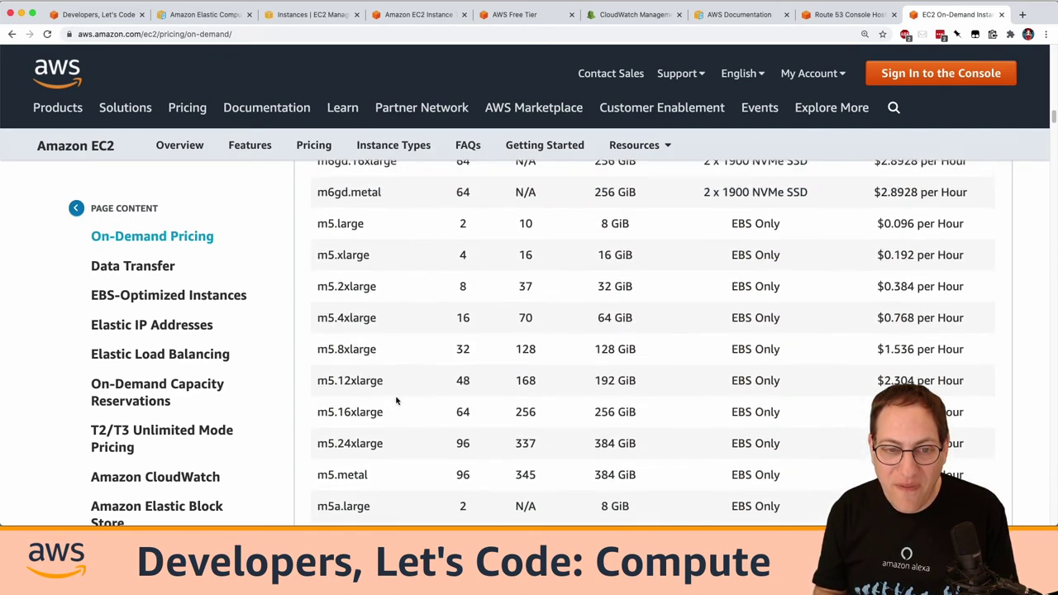
{"action": "scroll", "coordinate": [396, 401], "scroll_direction": "up", "scroll_amount": 2}
{"action": "left_click_drag", "start_coordinate": [376, 310], "coordinate": [318, 309]}
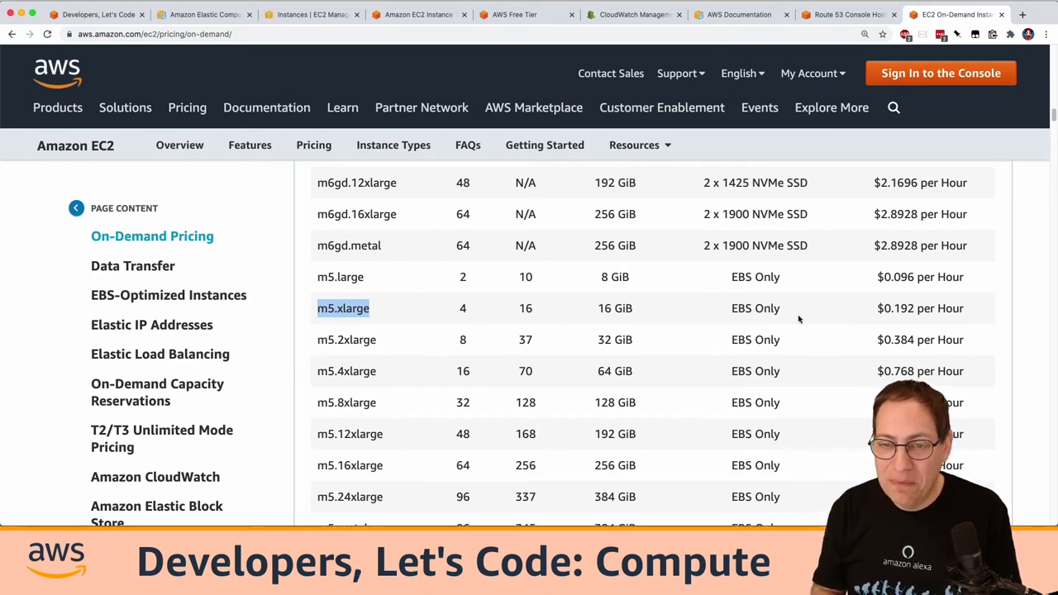
Step: Switch the Linux On-Demand price table's region to Asia Pacific (Sydney)
{"action": "scroll", "coordinate": [798, 318], "scroll_direction": "up", "scroll_amount": 15}
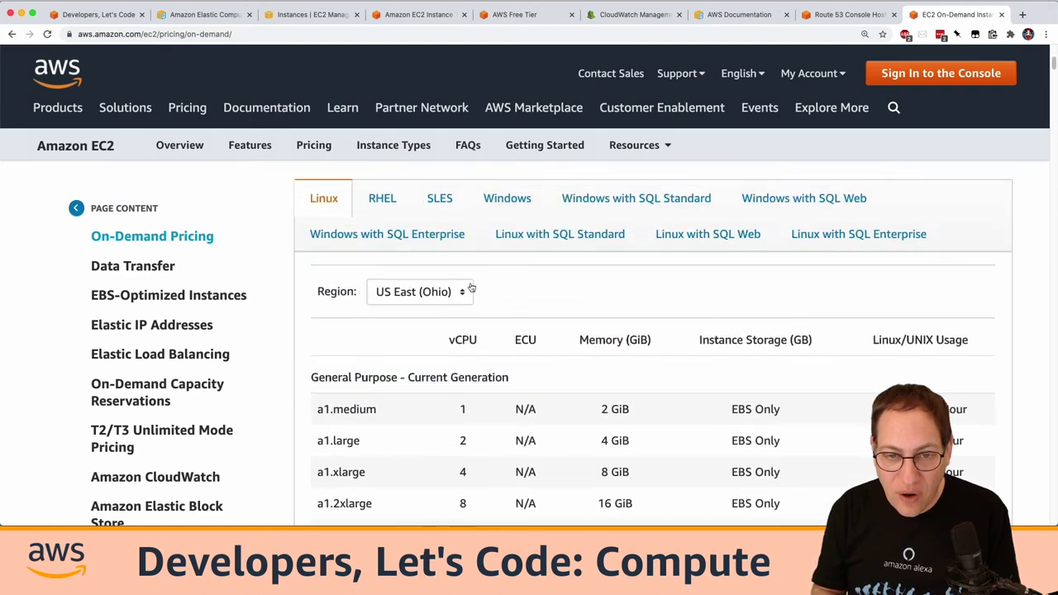
{"action": "left_click", "coordinate": [470, 287]}
{"action": "scroll", "coordinate": [442, 417], "scroll_direction": "down", "scroll_amount": 2}
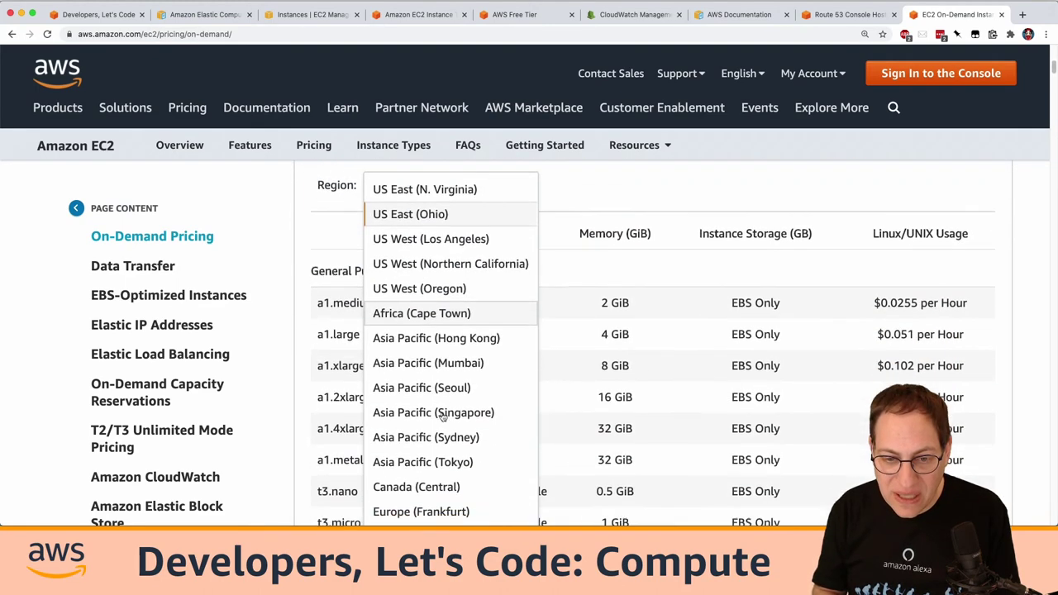
{"action": "left_click", "coordinate": [442, 417]}
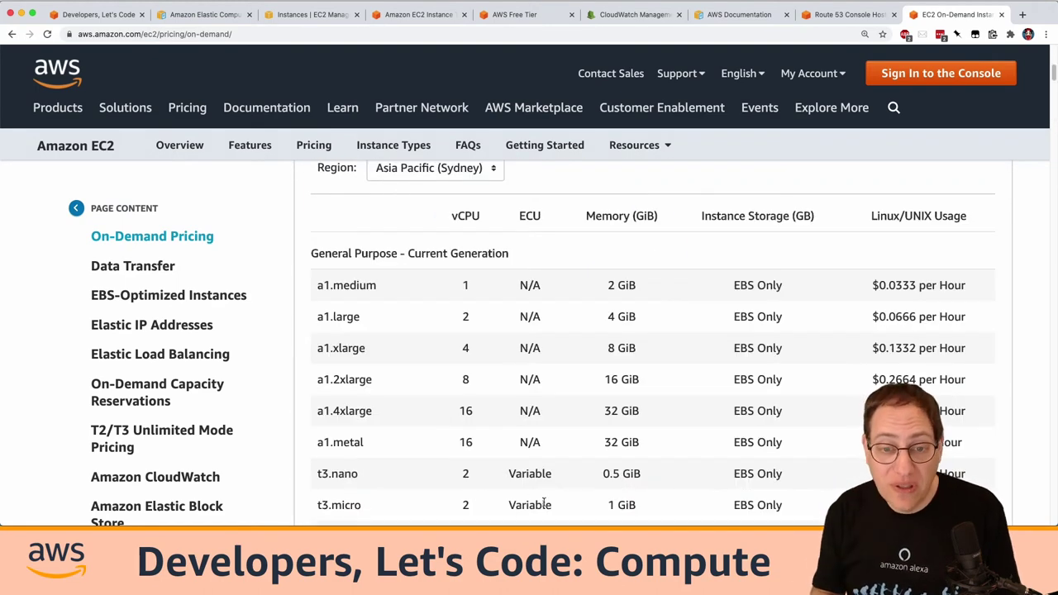
Step: Find m5.xlarge in the Linux price table for Sydney and highlight its hourly price
{"action": "scroll", "coordinate": [543, 499], "scroll_direction": "down", "scroll_amount": 1}
{"action": "key", "text": "super+f"}
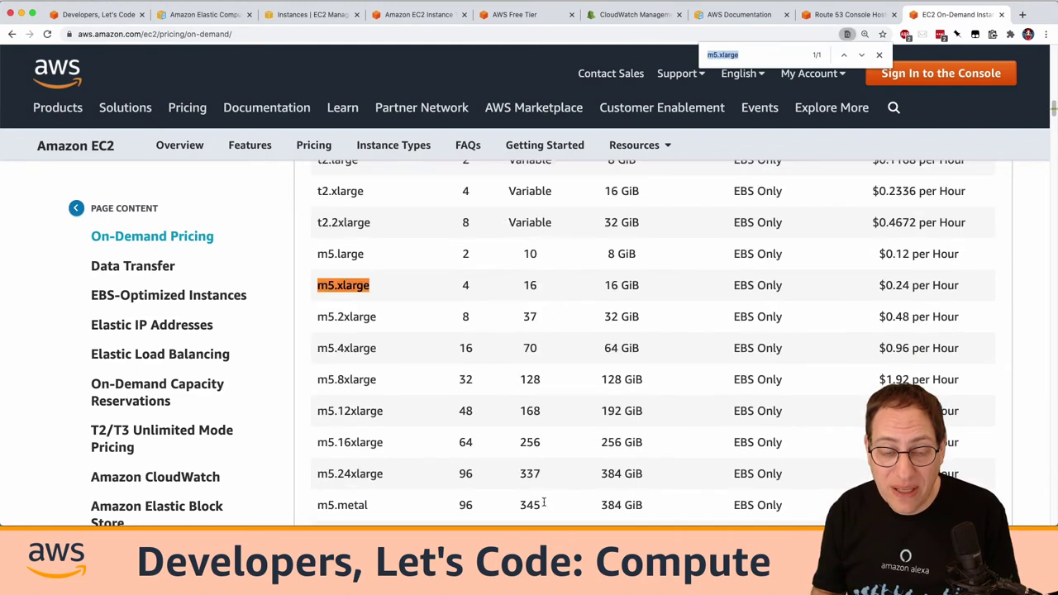
{"action": "left_click", "coordinate": [955, 299]}
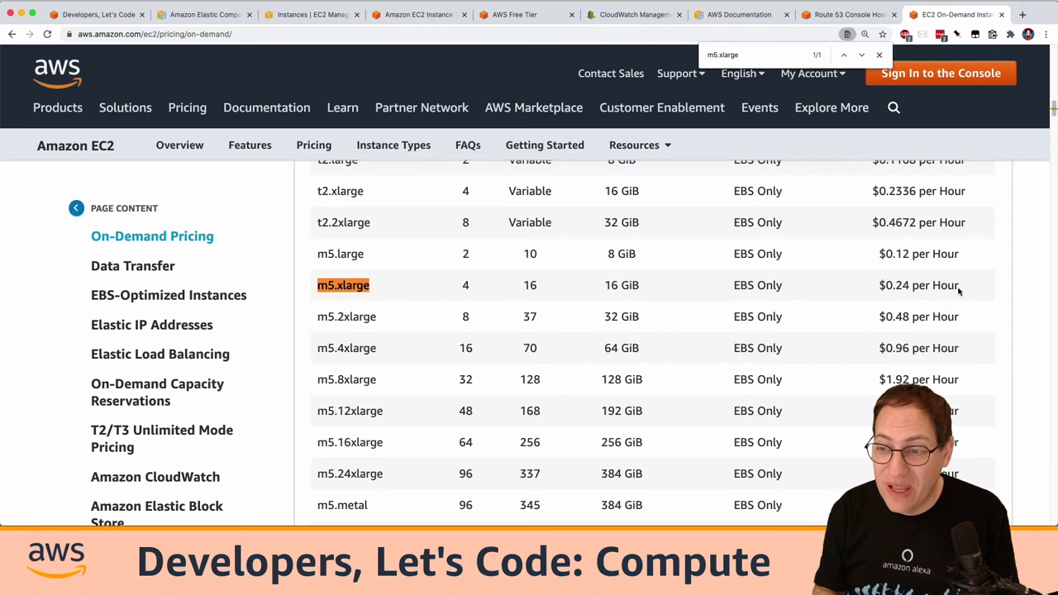
{"action": "left_click_drag", "start_coordinate": [958, 287], "coordinate": [885, 286]}
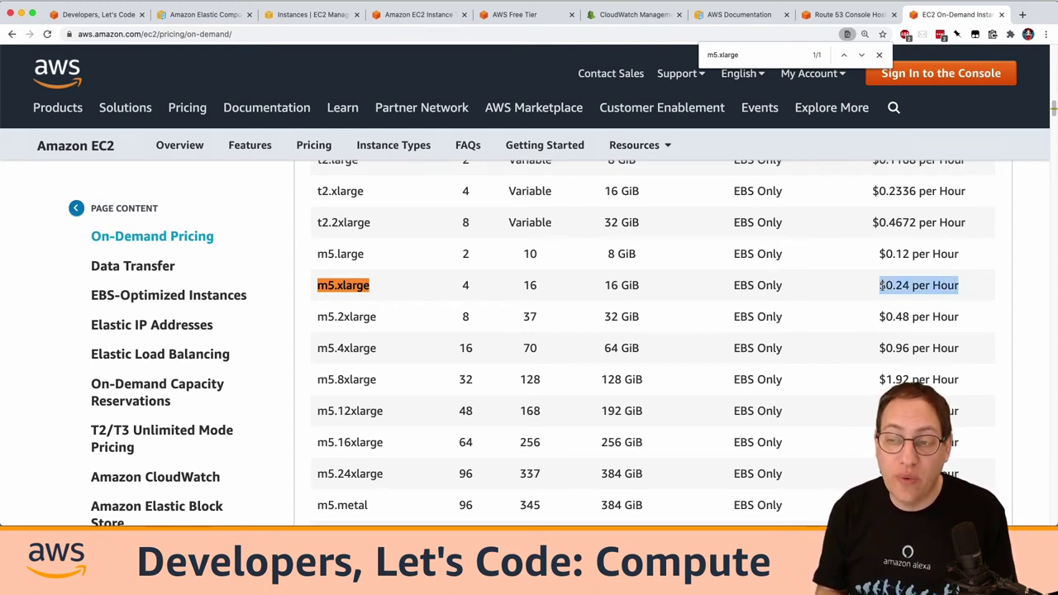
Step: Show the Windows On-Demand prices for Sydney, find m5.xlarge and highlight its hourly price
{"action": "scroll", "coordinate": [640, 281], "scroll_direction": "up", "scroll_amount": 10}
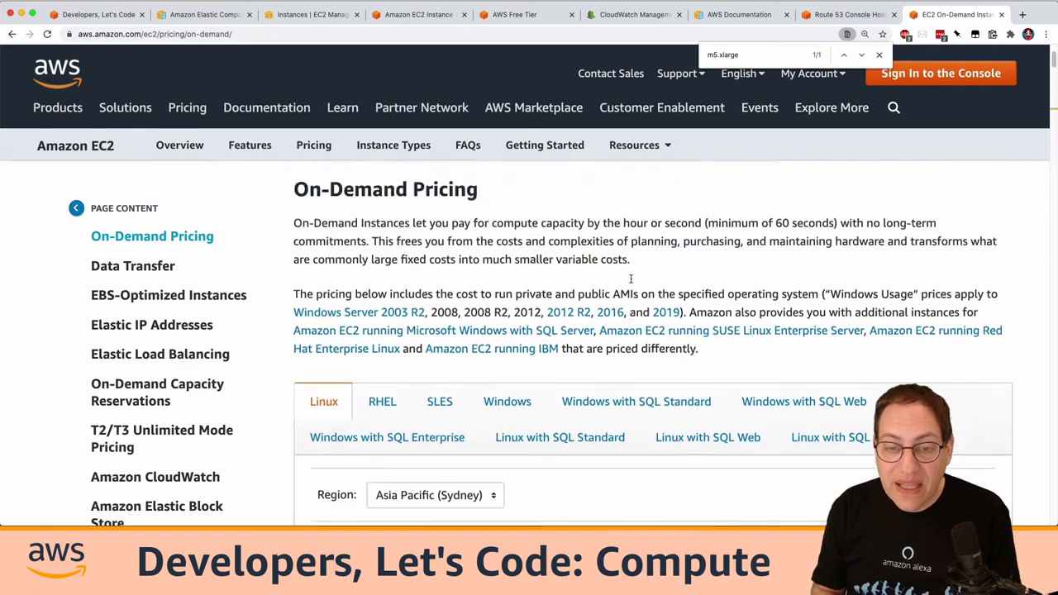
{"action": "scroll", "coordinate": [632, 282], "scroll_direction": "down", "scroll_amount": 3}
{"action": "left_click", "coordinate": [495, 342]}
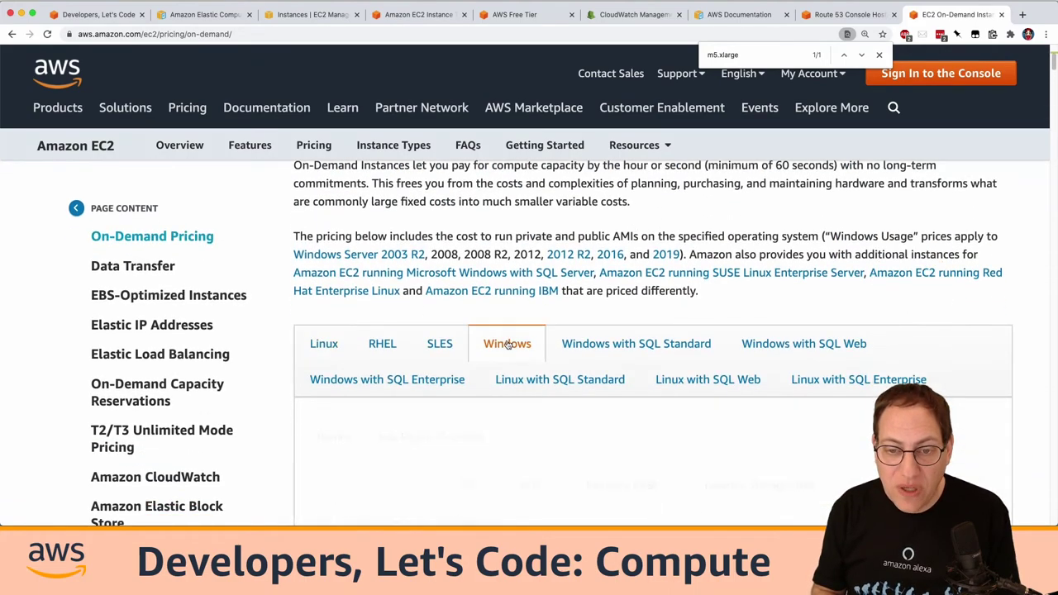
{"action": "key", "text": "super+f"}
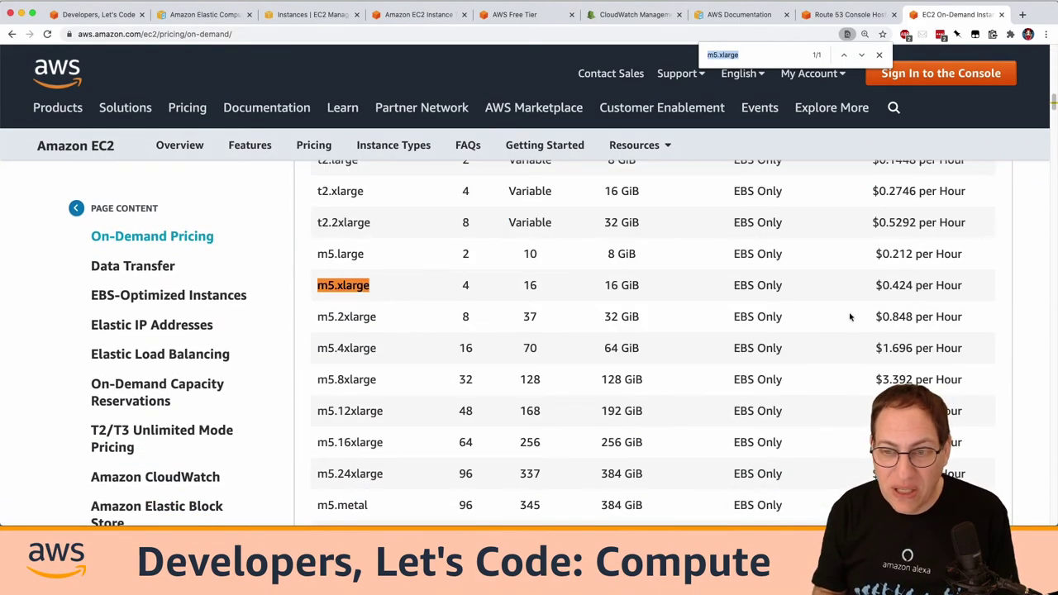
{"action": "left_click_drag", "start_coordinate": [875, 285], "coordinate": [961, 287]}
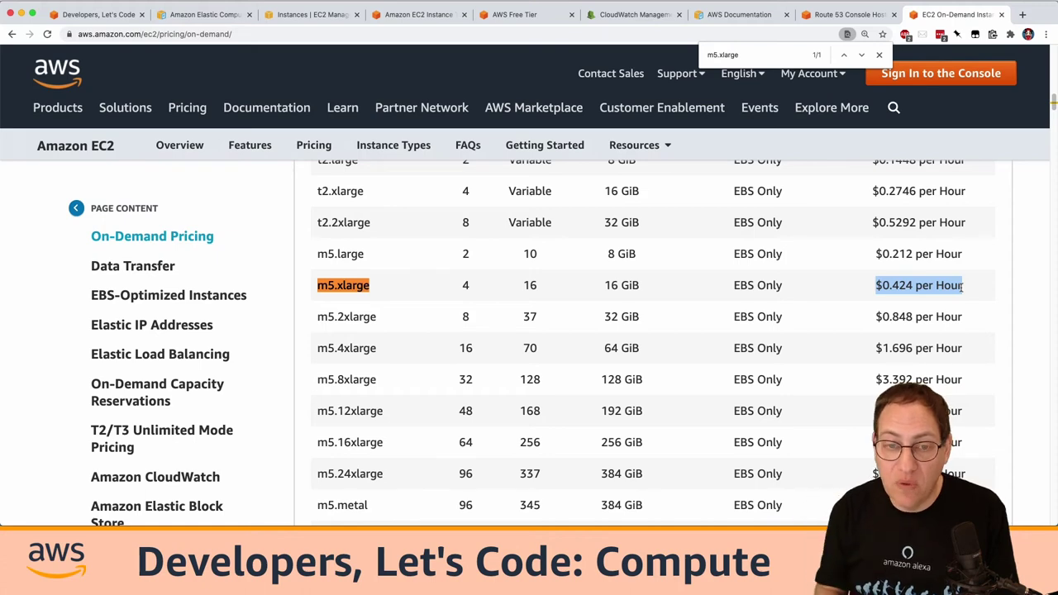
Step: Show the Windows with SQL Standard prices, find m5.xlarge, copy that search term and highlight the row's hourly price
{"action": "scroll", "coordinate": [961, 286], "scroll_direction": "up", "scroll_amount": 10}
{"action": "scroll", "coordinate": [854, 321], "scroll_direction": "down", "scroll_amount": 1}
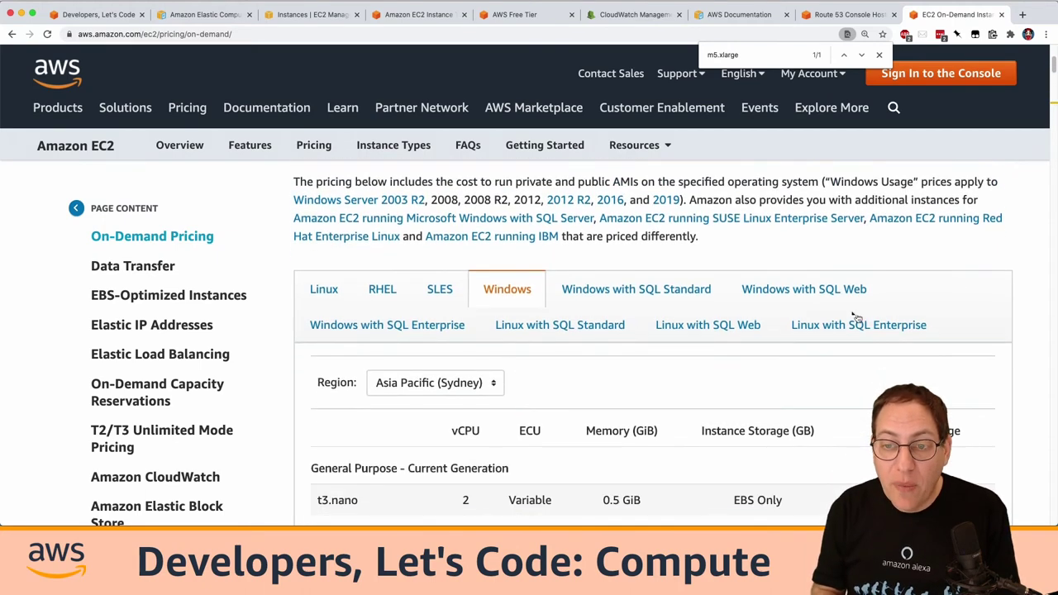
{"action": "left_click", "coordinate": [677, 291]}
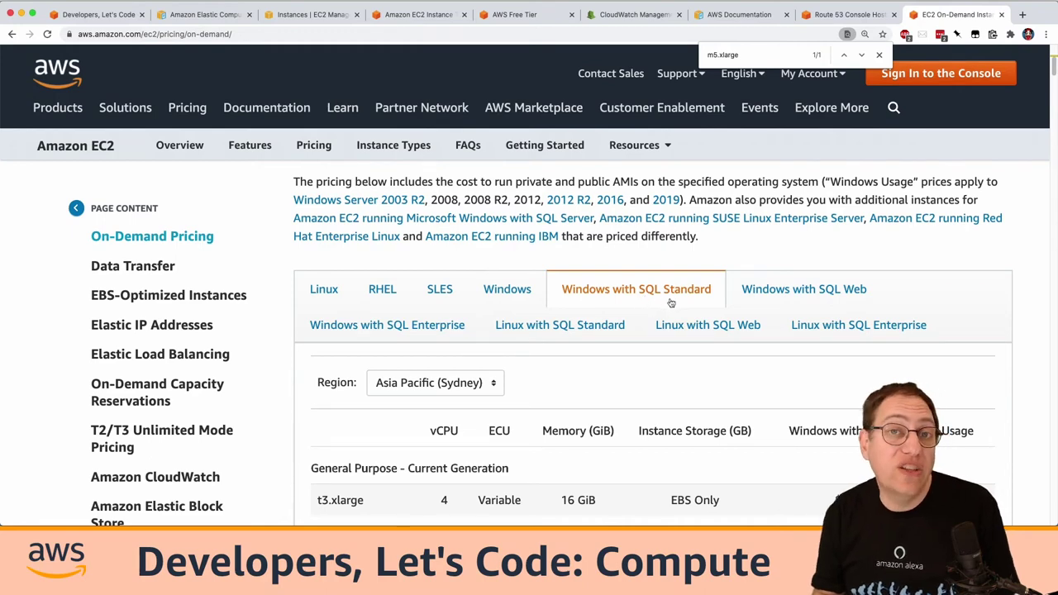
{"action": "key", "text": "super+f"}
{"action": "key", "text": "super+c"}
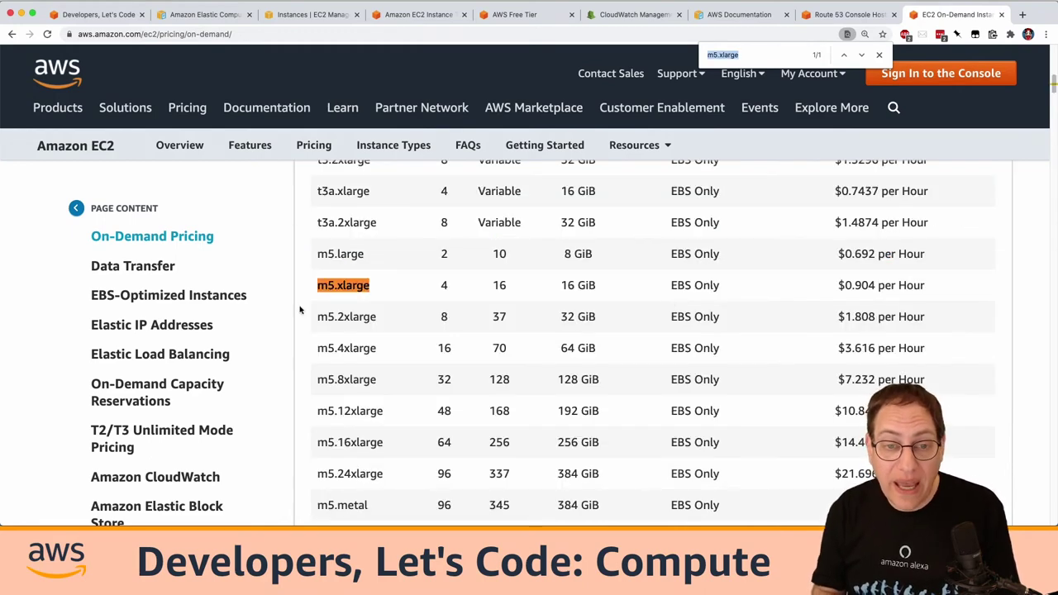
{"action": "left_click_drag", "start_coordinate": [851, 289], "coordinate": [922, 285]}
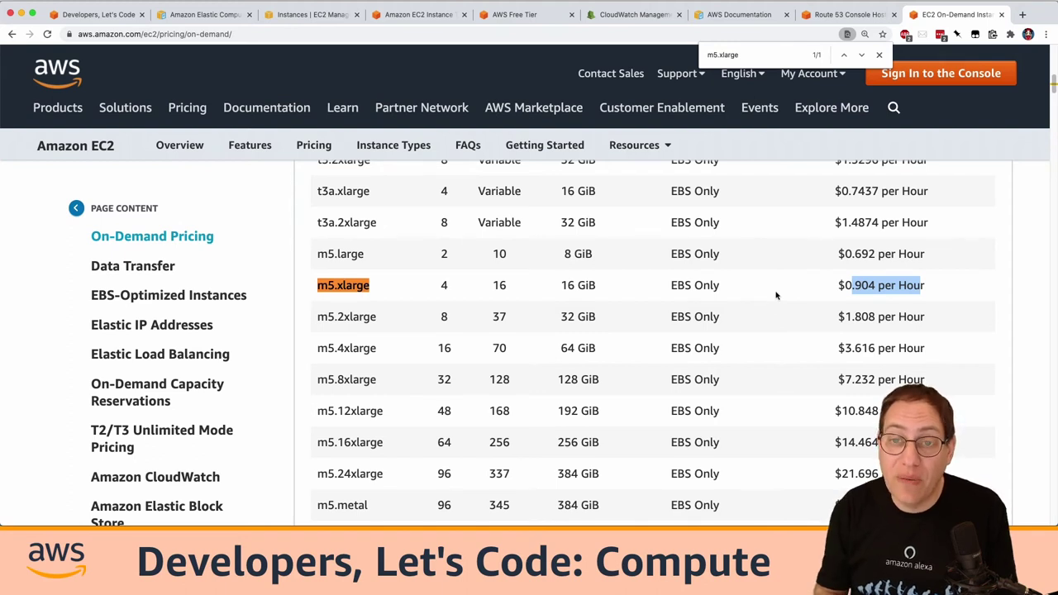
Step: Return to the main Amazon EC2 pricing page and highlight the Spot instances heading in the pricing models overview
{"action": "scroll", "coordinate": [776, 295], "scroll_direction": "up", "scroll_amount": 1}
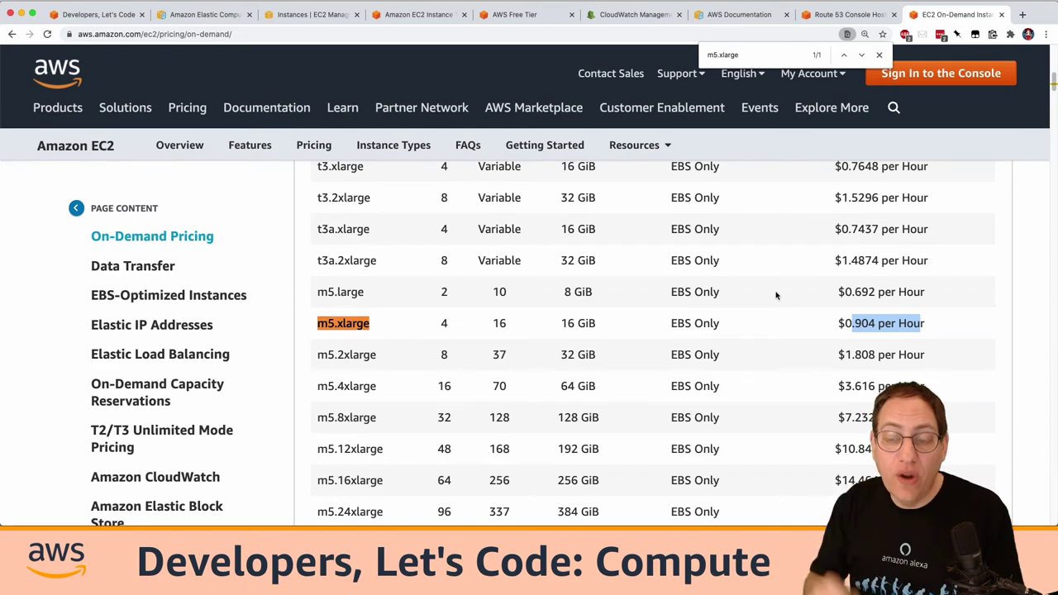
{"action": "key", "text": "super+l"}
{"action": "type", "text": "ec2"}
{"action": "key", "text": "BackSpace"}
{"action": "key", "text": "Return"}
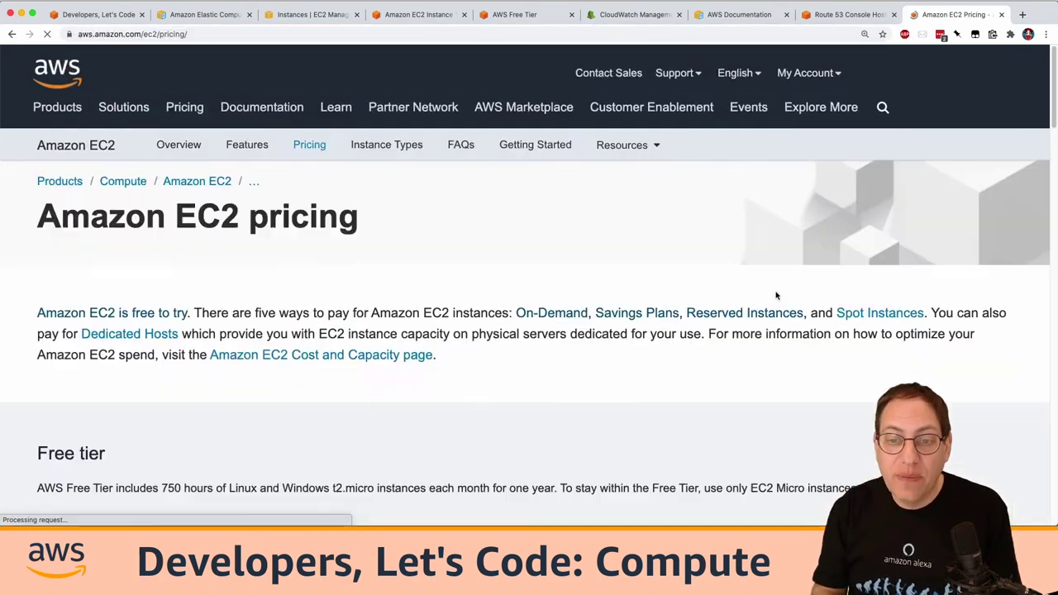
{"action": "scroll", "coordinate": [776, 295], "scroll_direction": "down", "scroll_amount": 10}
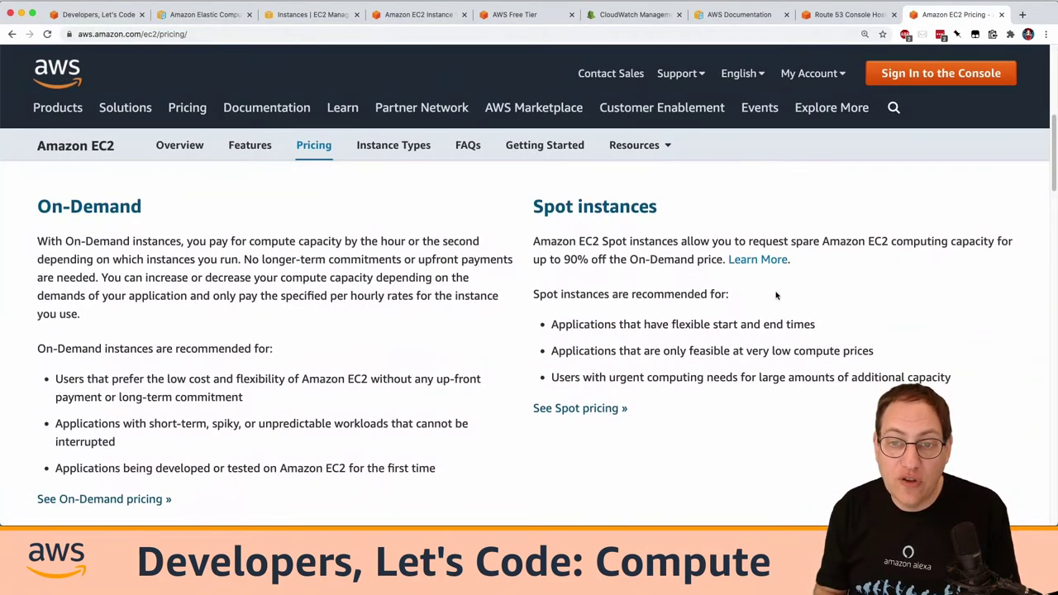
{"action": "scroll", "coordinate": [776, 295], "scroll_direction": "up", "scroll_amount": 1}
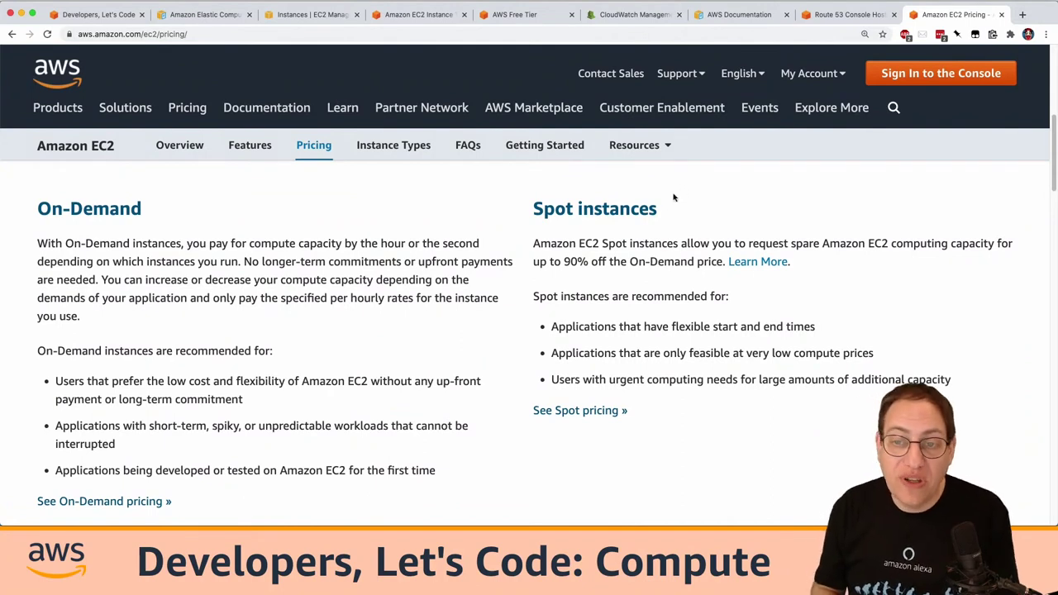
{"action": "left_click_drag", "start_coordinate": [664, 218], "coordinate": [533, 209]}
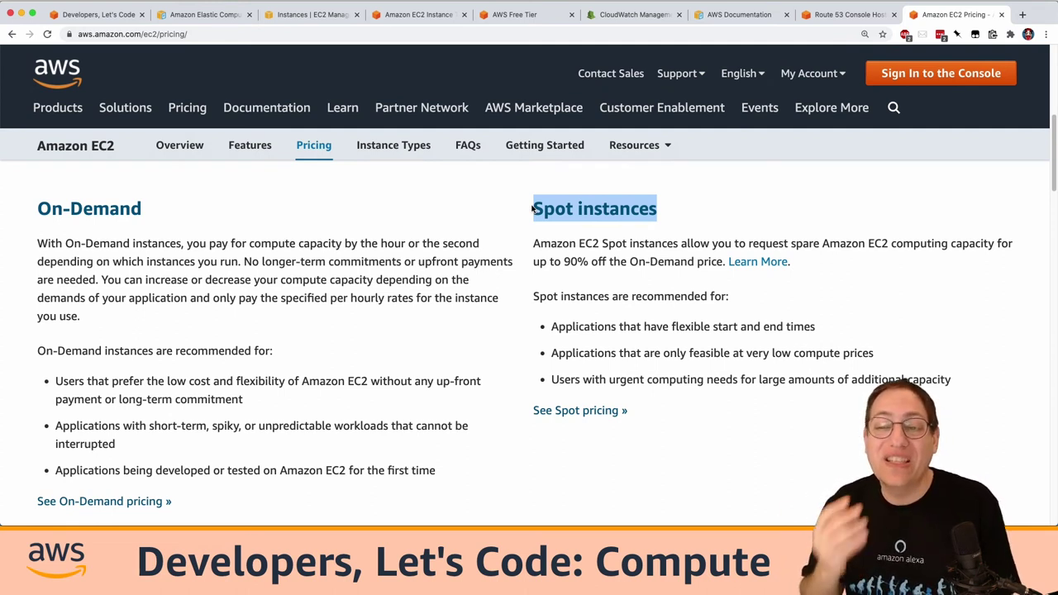
Step: Open the Spot Instances pricing page and choose another region for its price table
{"action": "left_click", "coordinate": [600, 410]}
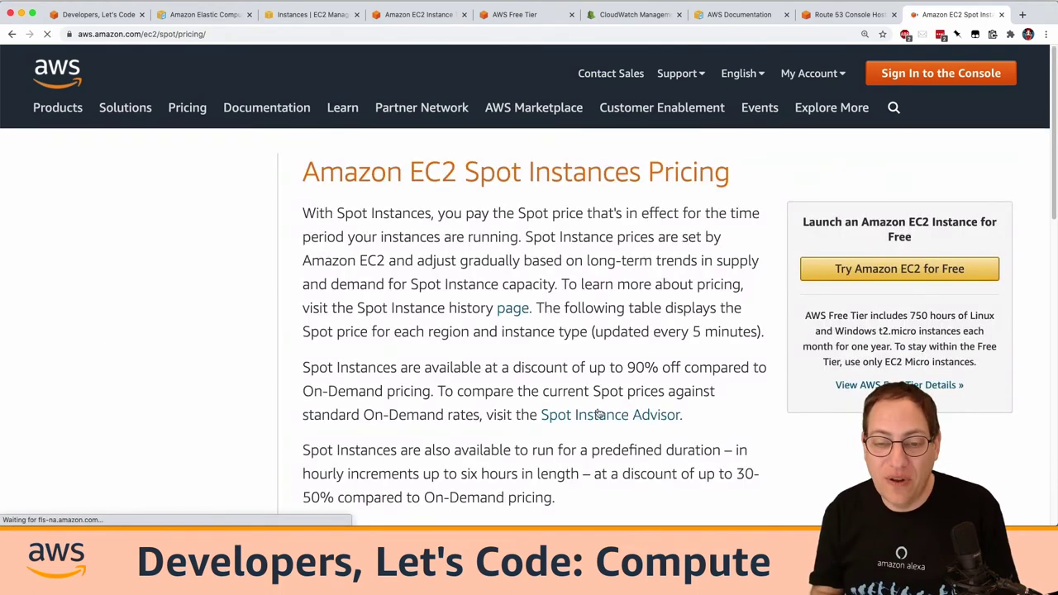
{"action": "scroll", "coordinate": [599, 413], "scroll_direction": "down", "scroll_amount": 2}
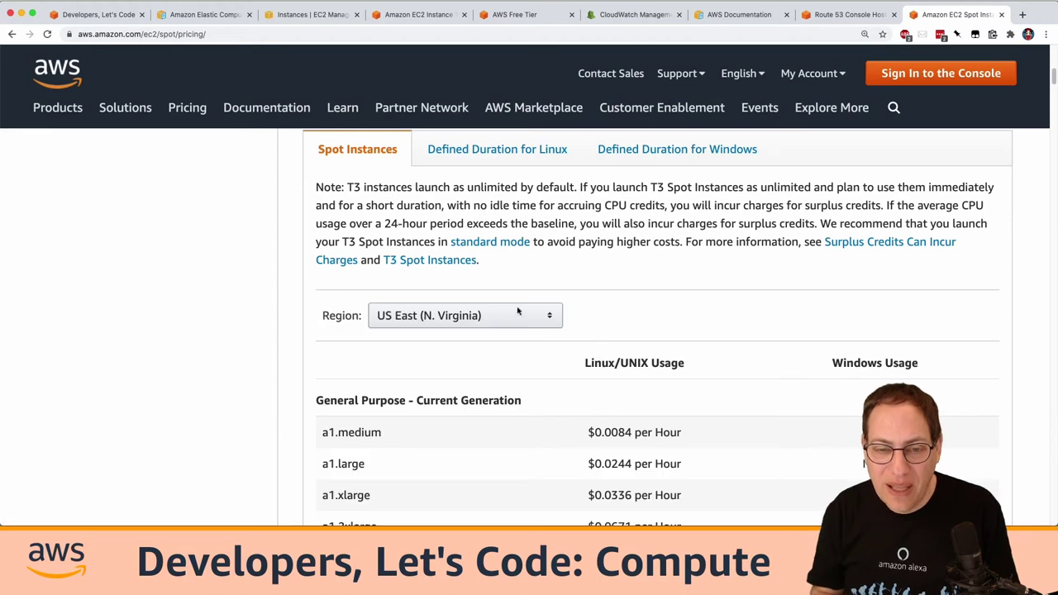
{"action": "left_click", "coordinate": [516, 316]}
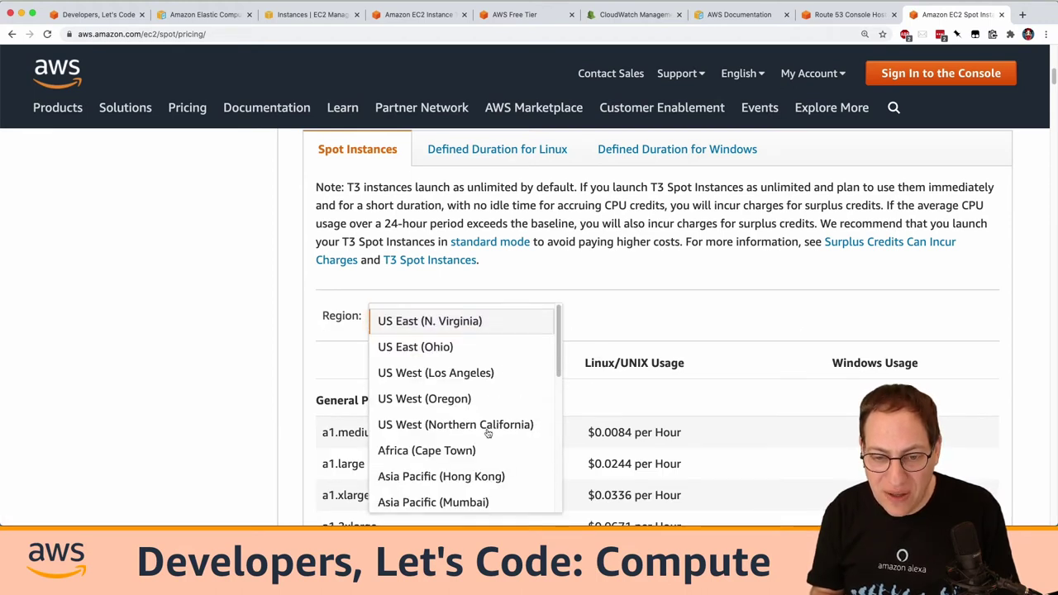
{"action": "scroll", "coordinate": [487, 431], "scroll_direction": "down", "scroll_amount": 3}
{"action": "scroll", "coordinate": [487, 431], "scroll_direction": "down", "scroll_amount": 5}
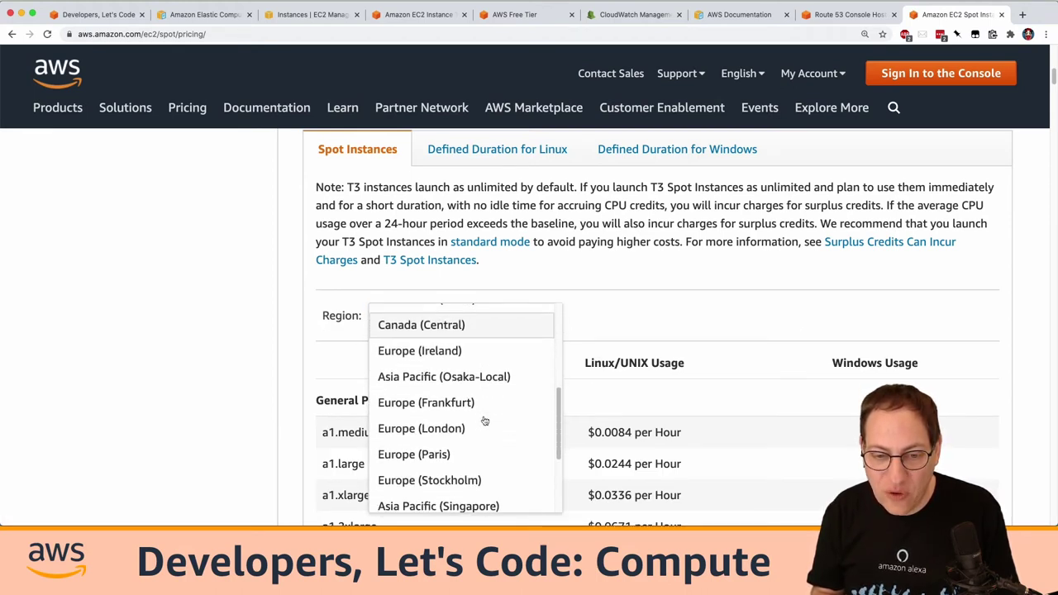
{"action": "scroll", "coordinate": [484, 421], "scroll_direction": "down", "scroll_amount": 2}
{"action": "left_click", "coordinate": [484, 401]}
Step: Find the copied term m5.xlarge in the Spot price table and highlight its Windows and Linux/UNIX hourly prices
{"action": "key", "text": "ctrl+f"}
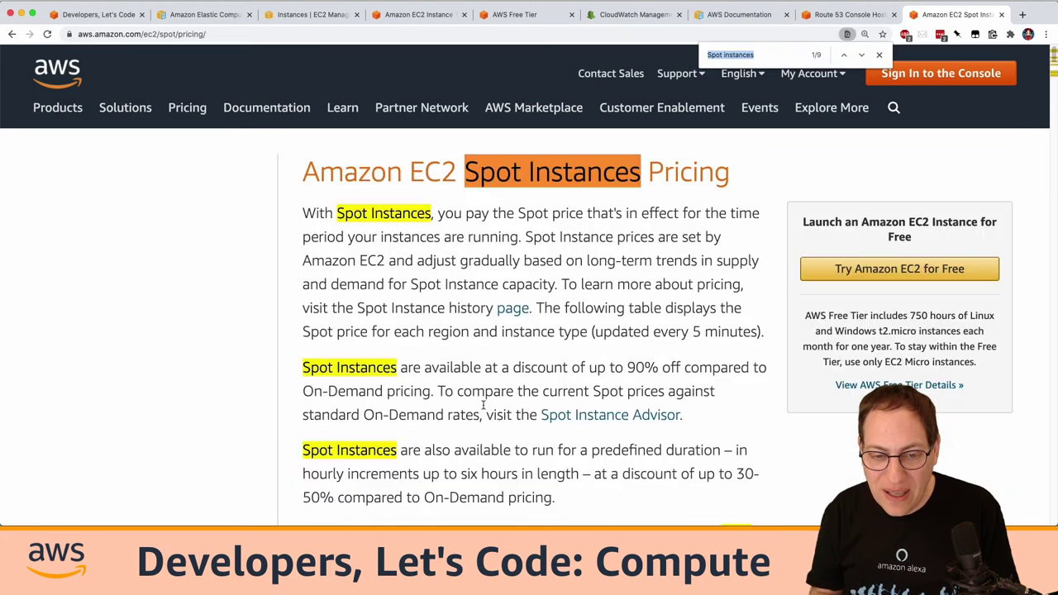
{"action": "key", "text": "super+v"}
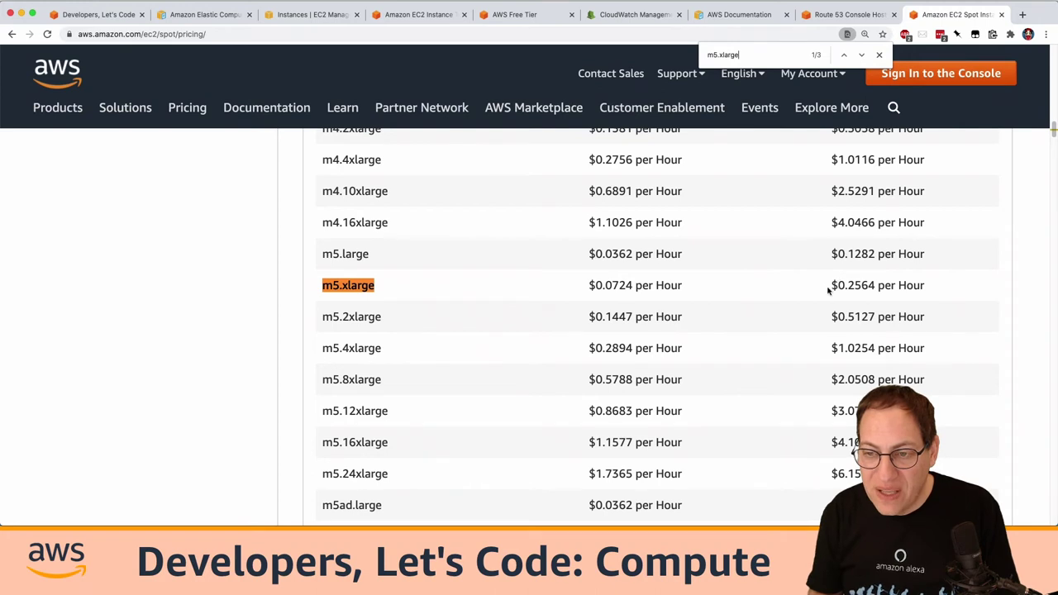
{"action": "left_click_drag", "start_coordinate": [829, 286], "coordinate": [917, 285]}
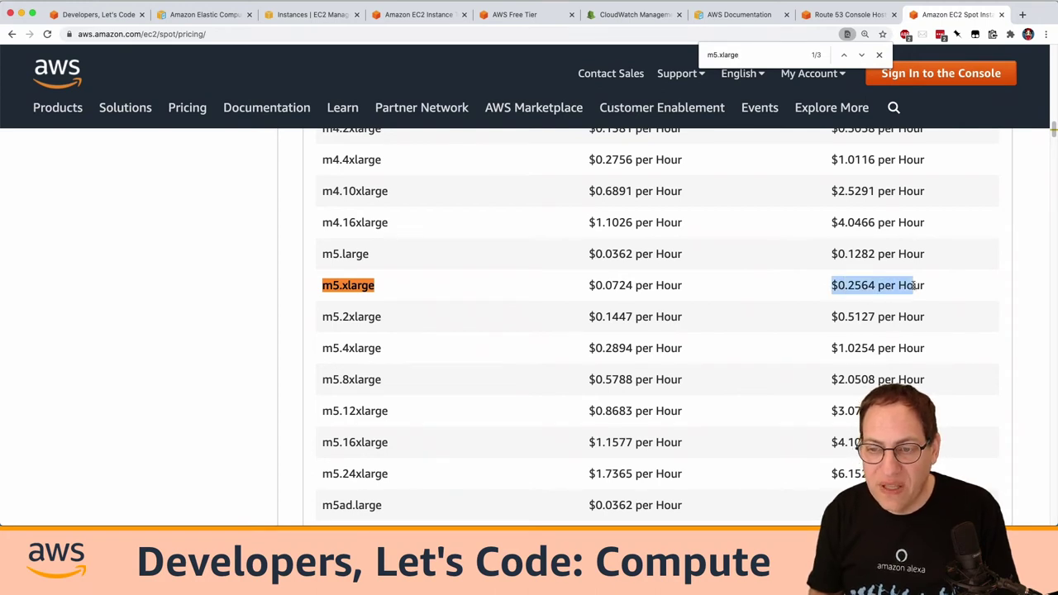
{"action": "scroll", "coordinate": [913, 286], "scroll_direction": "up", "scroll_amount": 5}
{"action": "scroll", "coordinate": [913, 287], "scroll_direction": "down", "scroll_amount": 2}
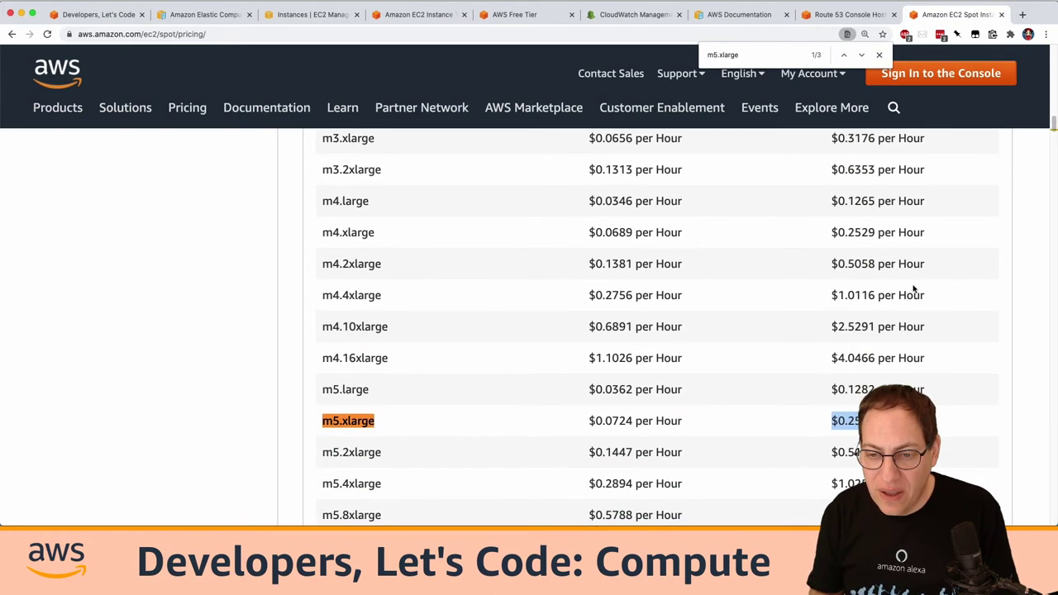
{"action": "scroll", "coordinate": [602, 406], "scroll_direction": "up", "scroll_amount": 4}
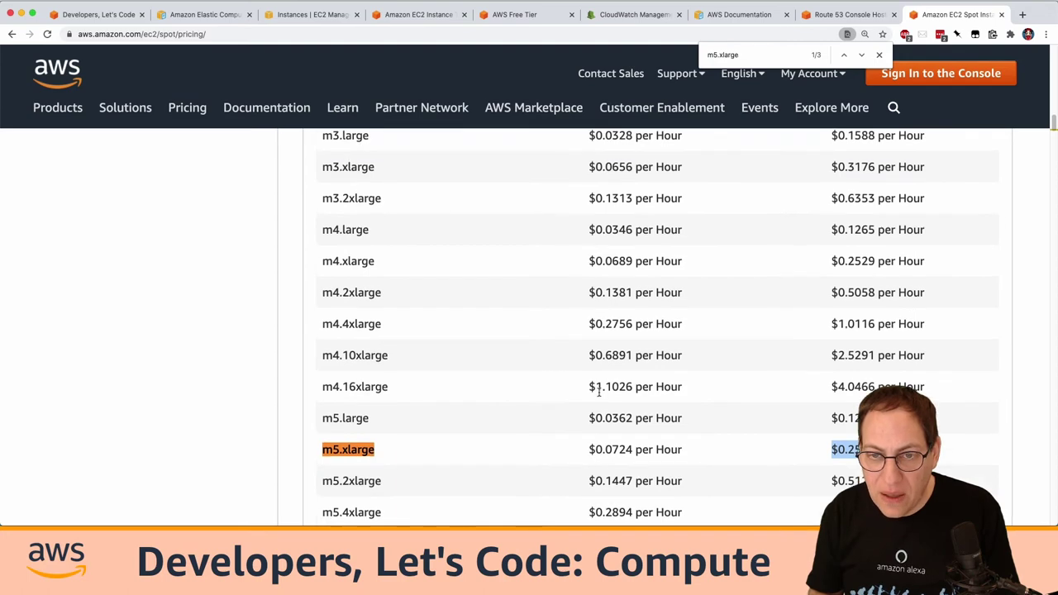
{"action": "scroll", "coordinate": [602, 407], "scroll_direction": "down", "scroll_amount": 5}
{"action": "left_click_drag", "start_coordinate": [597, 393], "coordinate": [672, 391]}
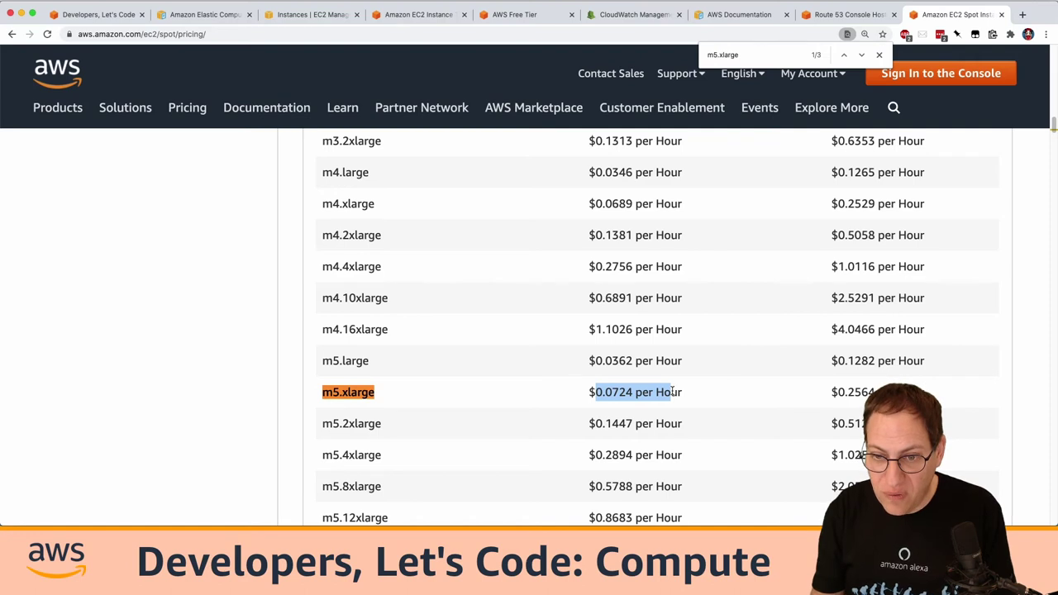
Step: Calculate 7/25 in the system search to compare the Spot and On-Demand prices, and dismiss the search
{"action": "key", "text": "super+space"}
{"action": "type", "text": "7"}
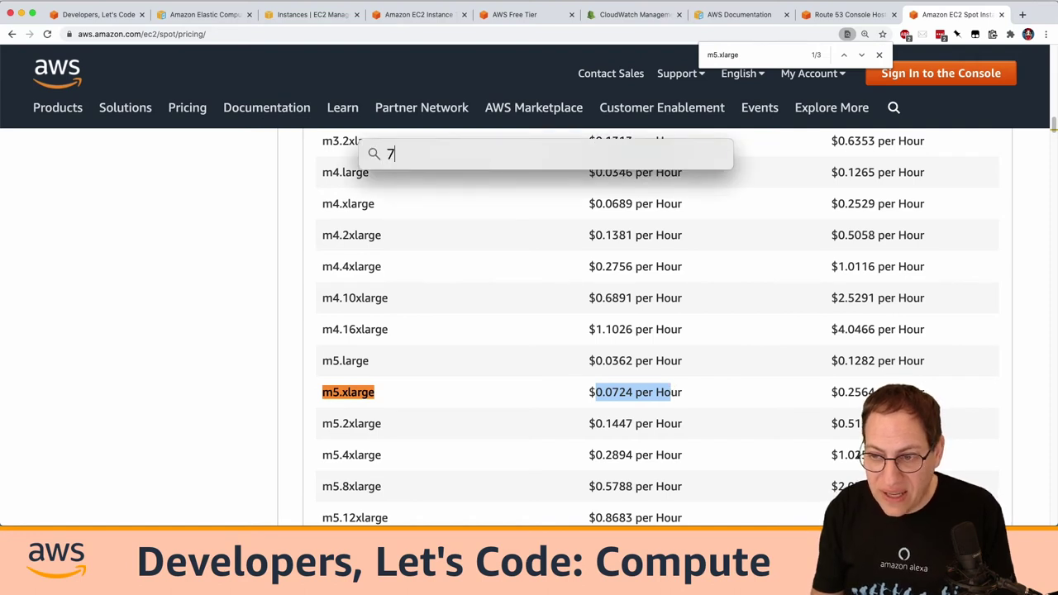
{"action": "type", "text": "/25"}
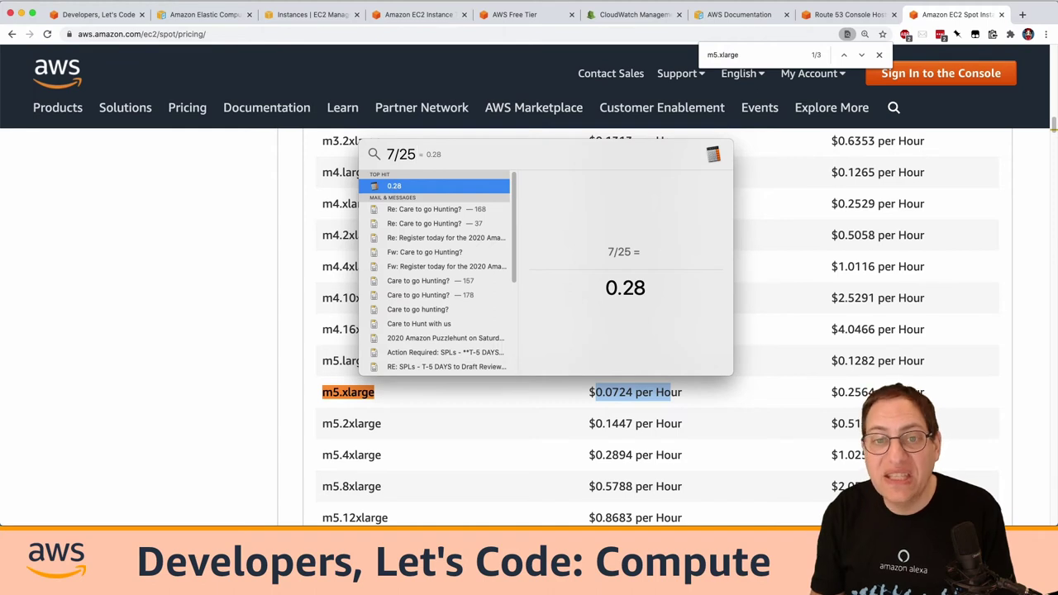
{"action": "key", "text": "Escape"}
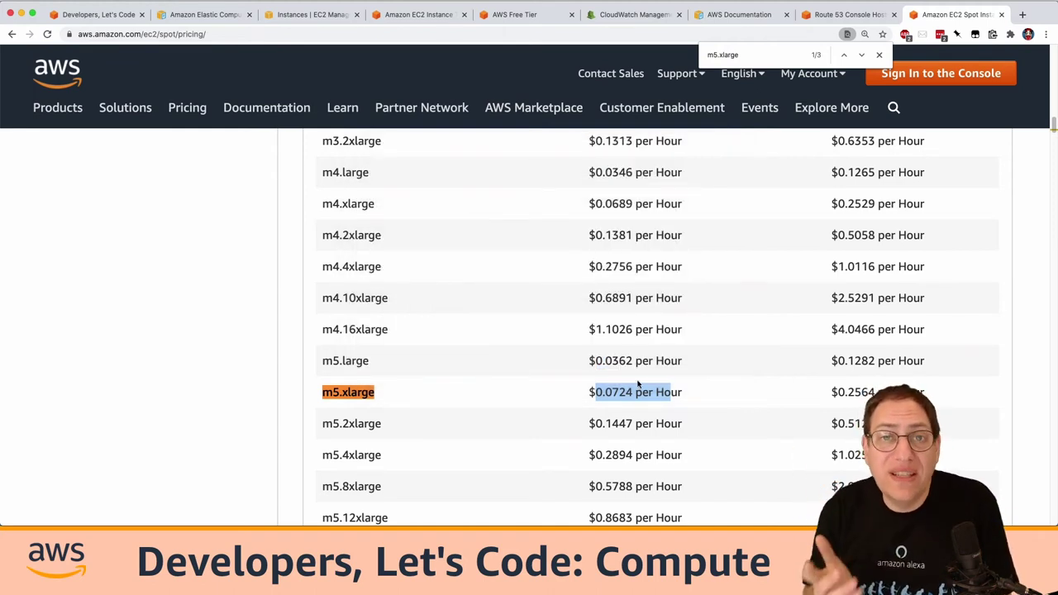
Step: Review the Spot Instances pricing introduction and the first rows of the Spot price table
{"action": "scroll", "coordinate": [637, 383], "scroll_direction": "up", "scroll_amount": 20}
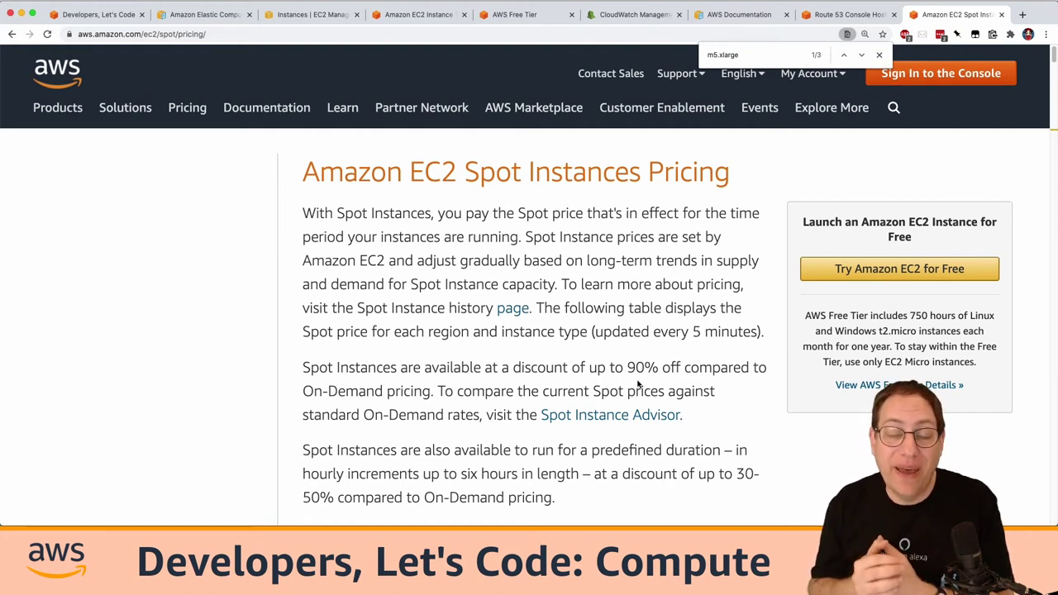
{"action": "scroll", "coordinate": [637, 382], "scroll_direction": "down", "scroll_amount": 1}
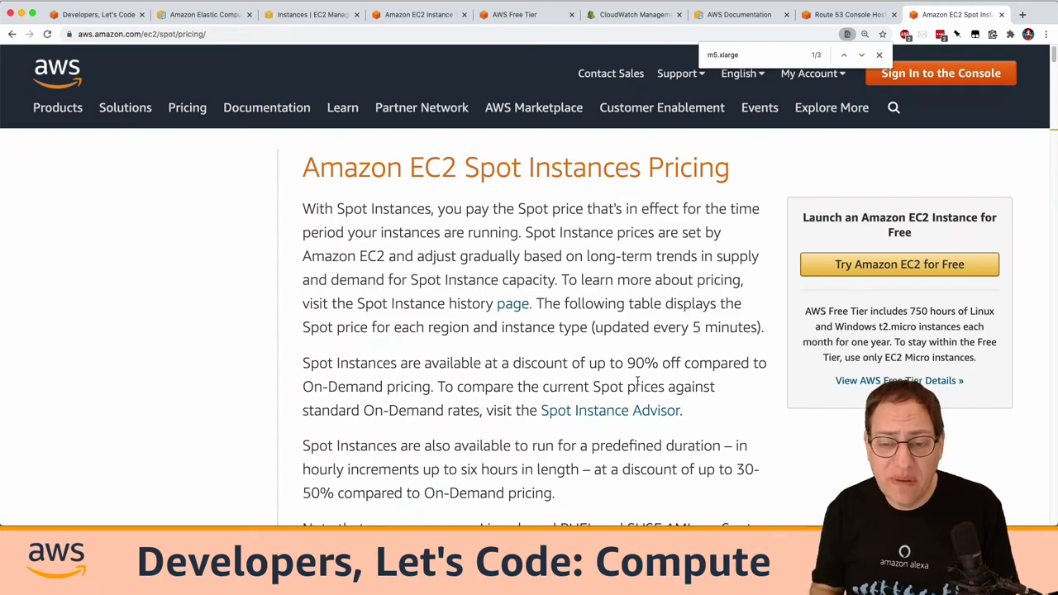
{"action": "scroll", "coordinate": [637, 382], "scroll_direction": "down", "scroll_amount": 10}
{"action": "scroll", "coordinate": [637, 382], "scroll_direction": "down", "scroll_amount": 5}
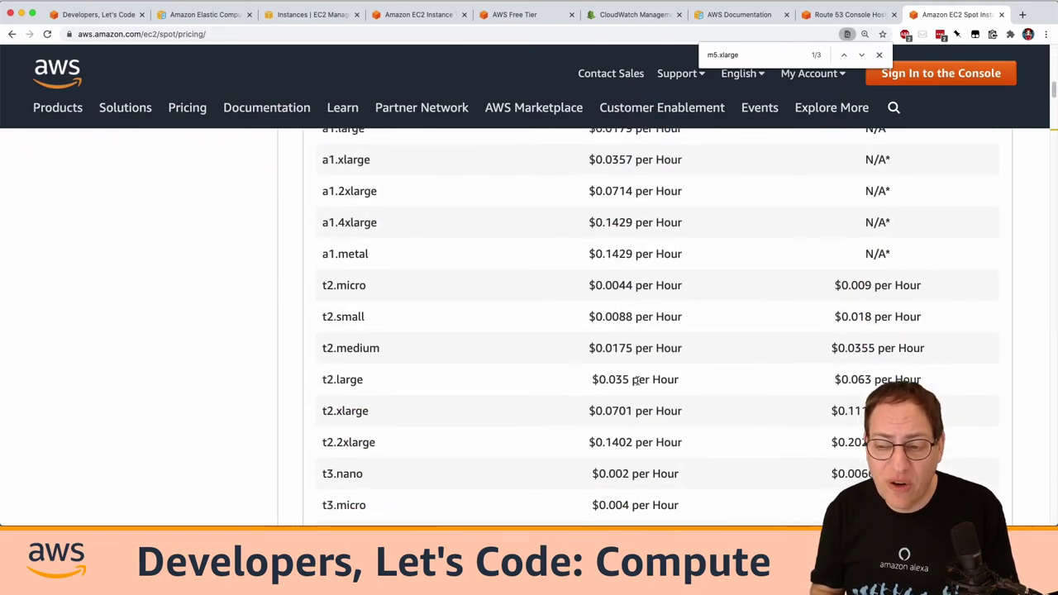
Step: Open the main EC2 pricing page and bring up its Savings Plans and Reserved Instances sections
{"action": "scroll", "coordinate": [637, 381], "scroll_direction": "up", "scroll_amount": 15}
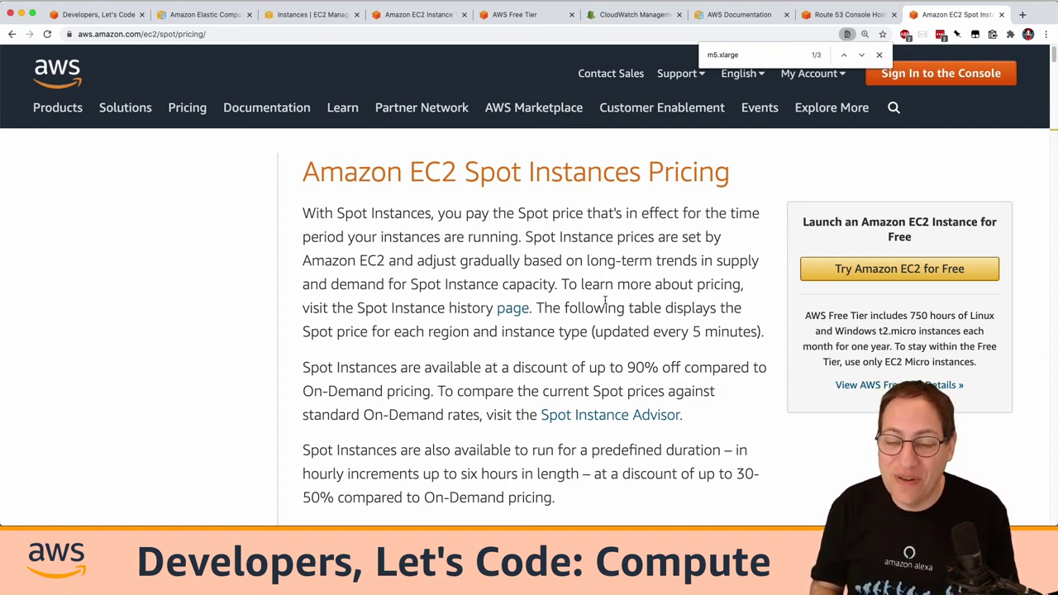
{"action": "key", "text": "super+l"}
{"action": "type", "text": "ec2p"}
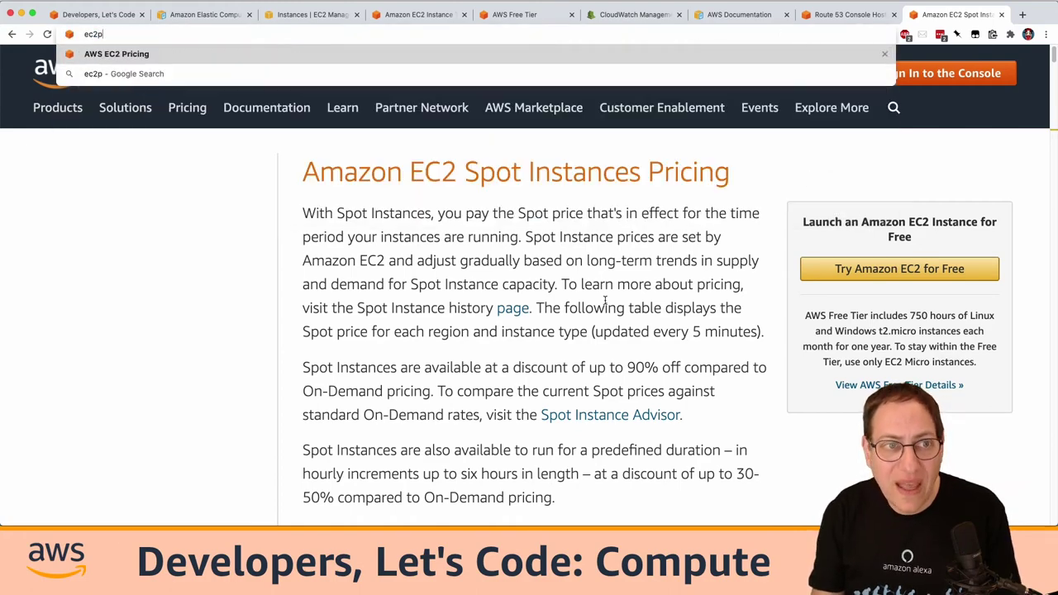
{"action": "key", "text": "Return"}
{"action": "scroll", "coordinate": [530, 303], "scroll_direction": "down", "scroll_amount": 10}
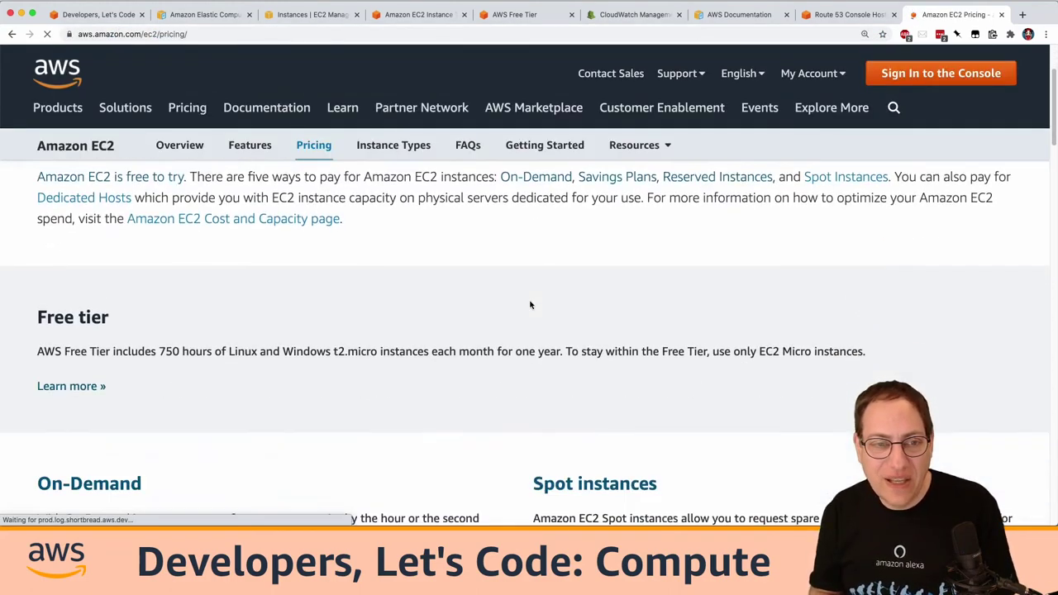
{"action": "scroll", "coordinate": [529, 305], "scroll_direction": "down", "scroll_amount": 4}
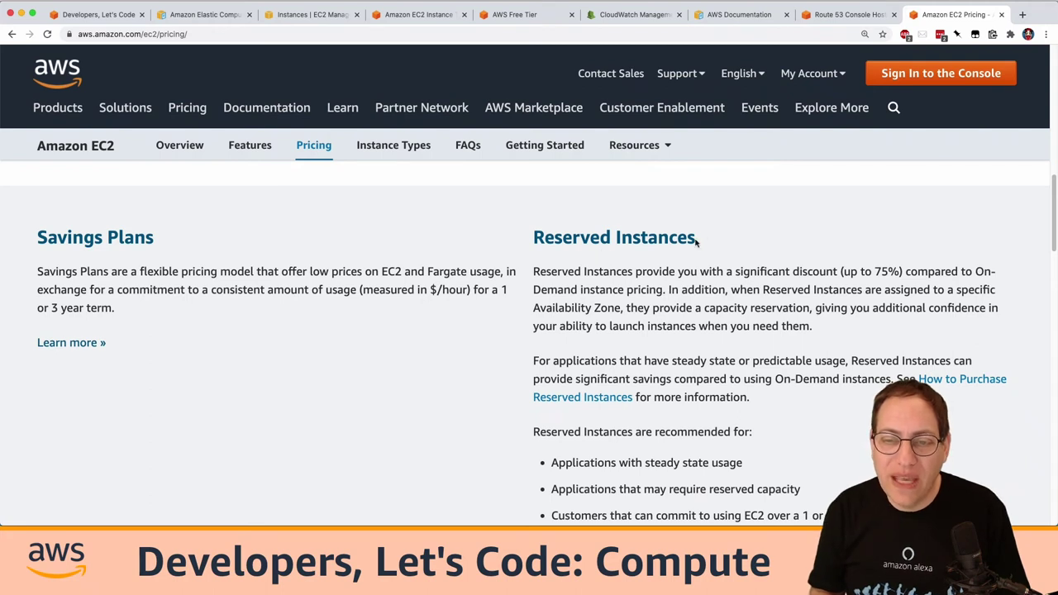
Step: Highlight the Reserved Instances and Savings Plans headings and the "up to 75%" Reserved Instances discount
{"action": "left_click_drag", "start_coordinate": [695, 240], "coordinate": [527, 245]}
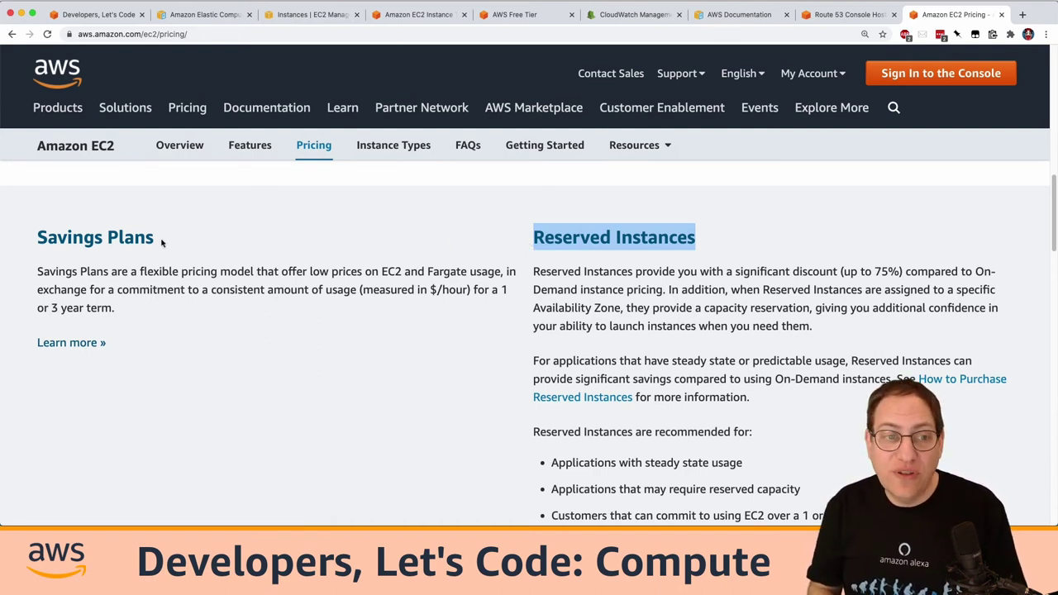
{"action": "left_click_drag", "start_coordinate": [160, 242], "coordinate": [37, 234]}
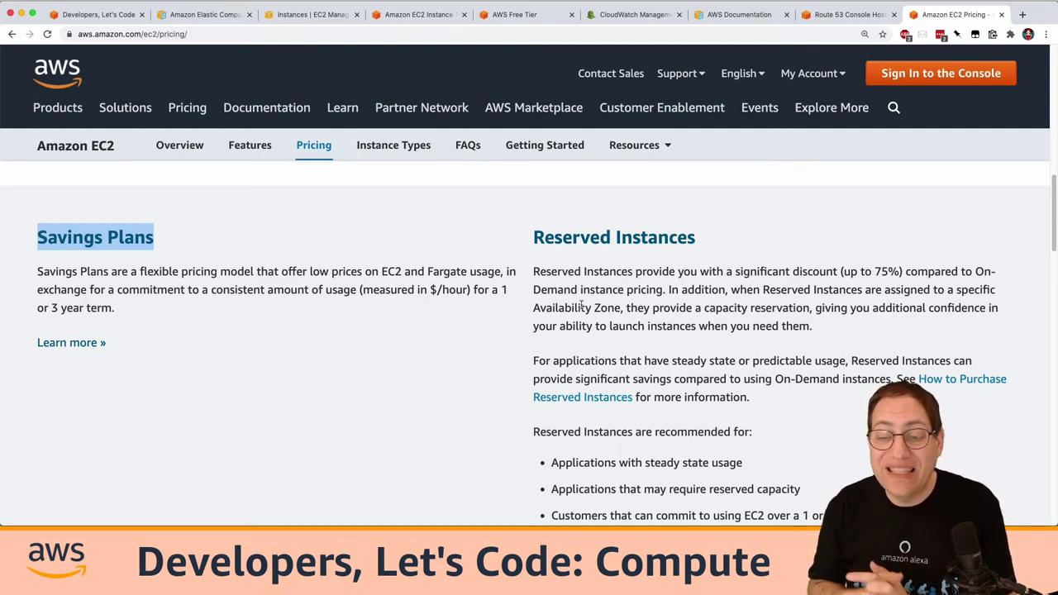
{"action": "left_click_drag", "start_coordinate": [850, 273], "coordinate": [902, 272]}
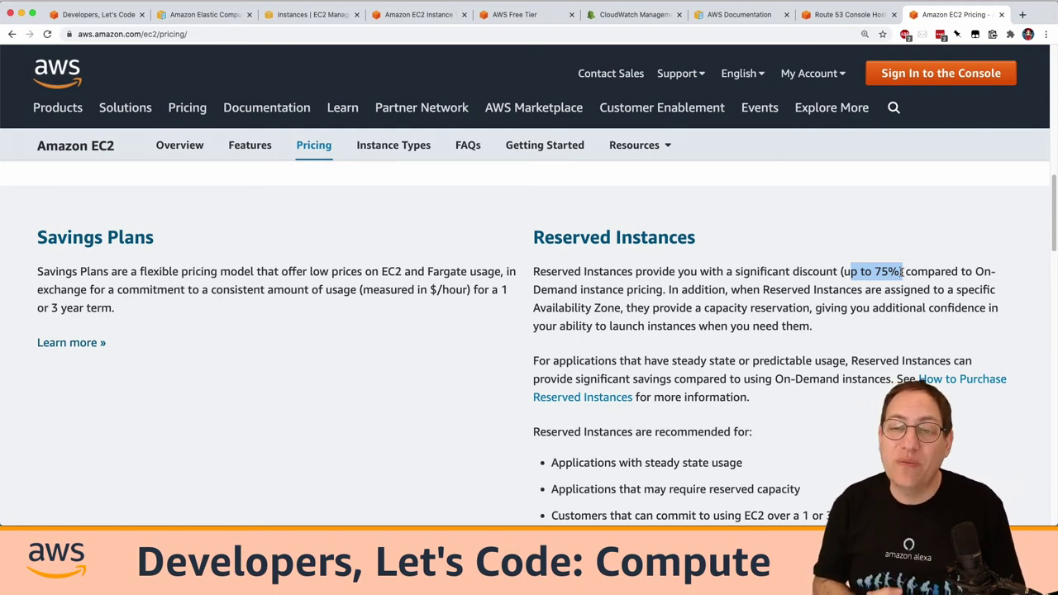
Step: Highlight the Spot instances heading and review the recommended uses for On-Demand and Spot instances
{"action": "scroll", "coordinate": [900, 273], "scroll_direction": "up", "scroll_amount": 8}
{"action": "scroll", "coordinate": [875, 281], "scroll_direction": "down", "scroll_amount": 2}
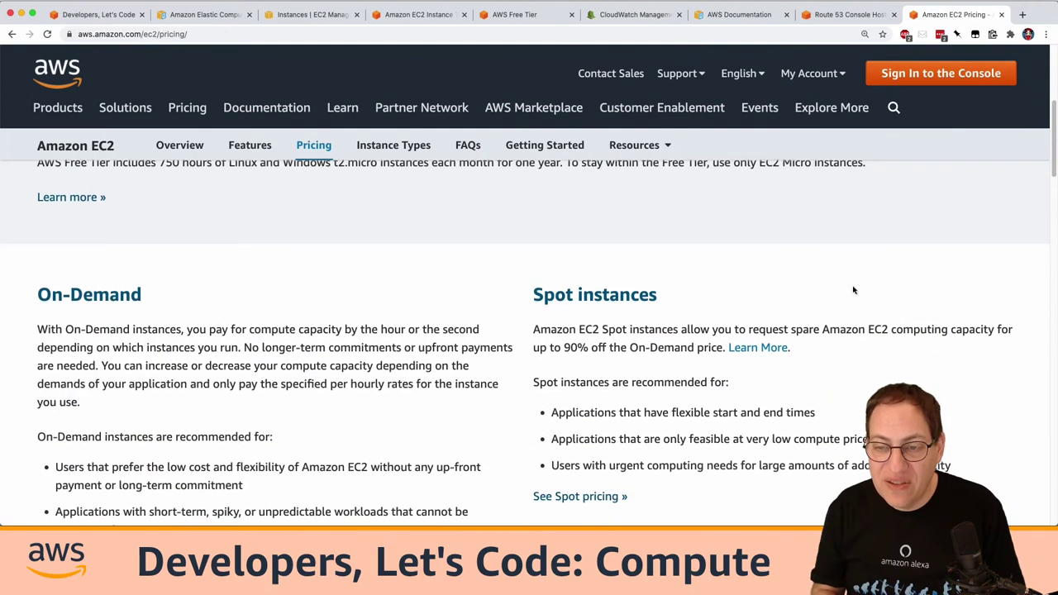
{"action": "left_click_drag", "start_coordinate": [682, 299], "coordinate": [530, 304]}
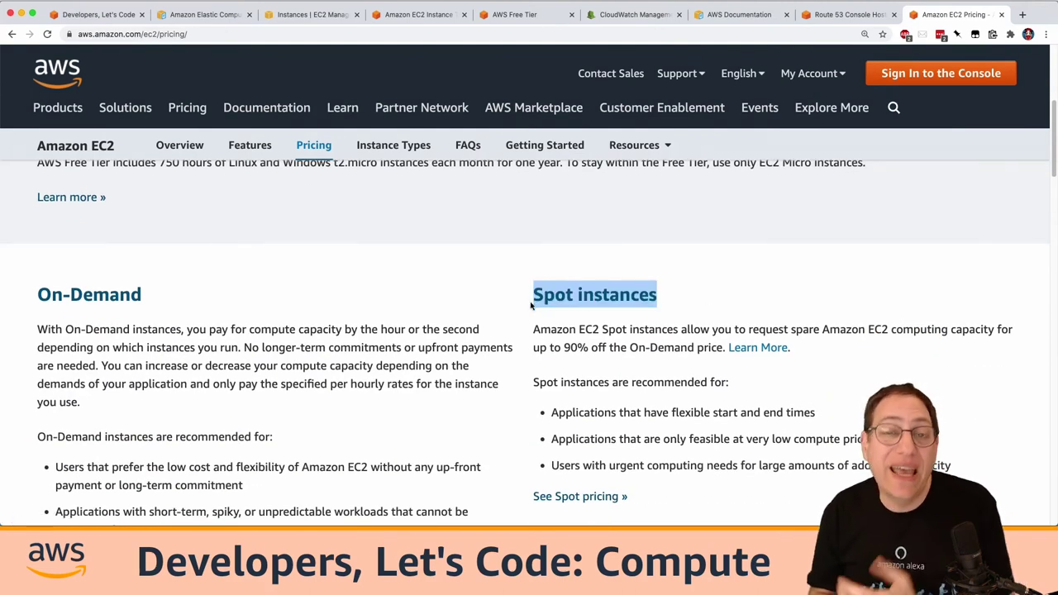
{"action": "scroll", "coordinate": [531, 306], "scroll_direction": "down", "scroll_amount": 1}
{"action": "scroll", "coordinate": [530, 305], "scroll_direction": "down", "scroll_amount": 1}
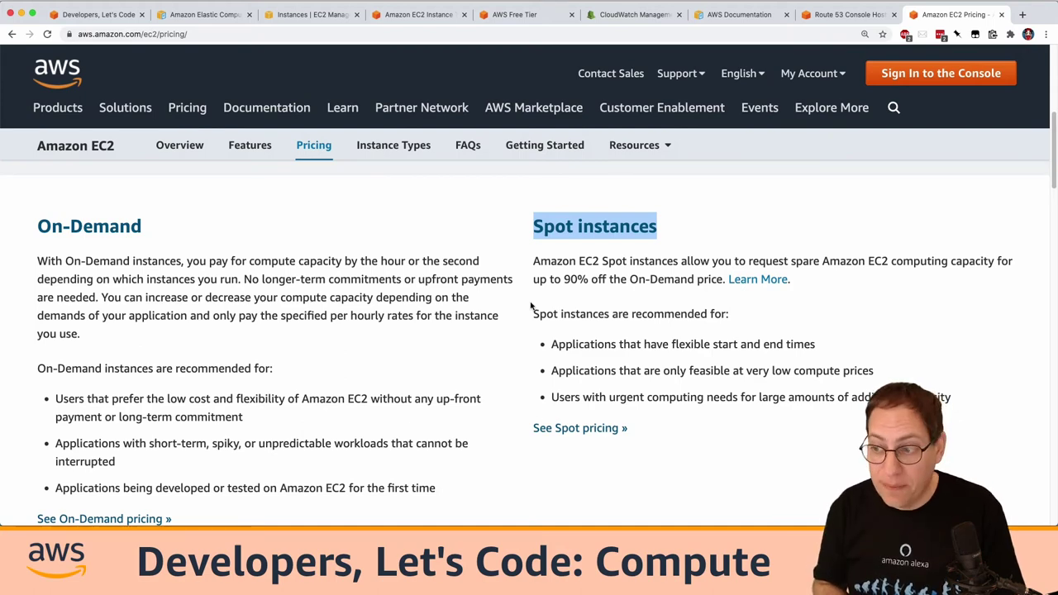
{"action": "scroll", "coordinate": [531, 306], "scroll_direction": "down", "scroll_amount": 5}
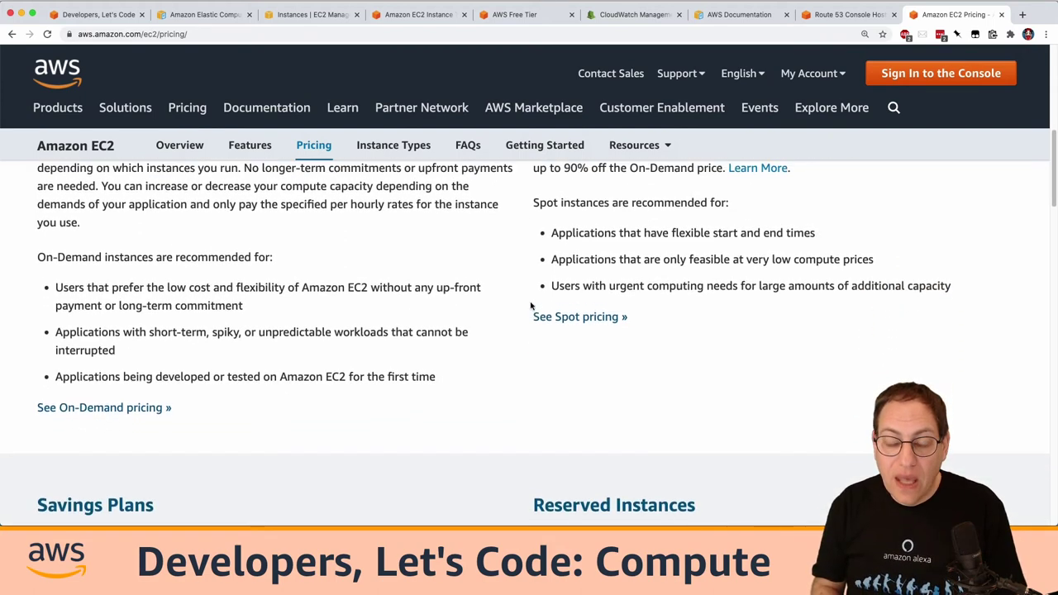
{"action": "scroll", "coordinate": [531, 306], "scroll_direction": "up", "scroll_amount": 4}
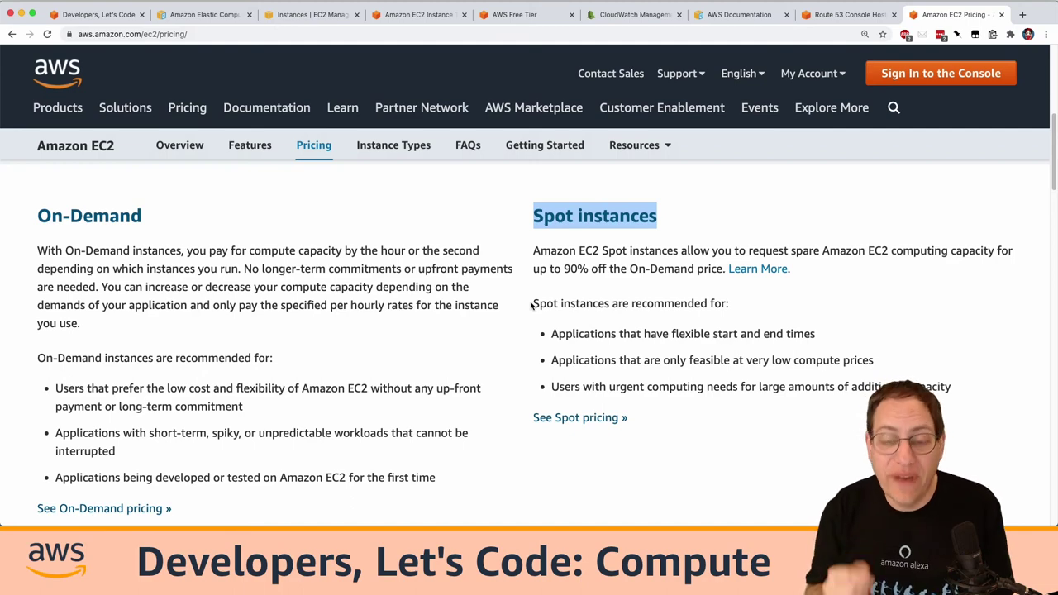
Step: Search the web for "spot fleet aws", open the How Spot Fleet works guide, and highlight the Spot Fleet definition
{"action": "key", "text": "super+l"}
{"action": "type", "text": "spot f"}
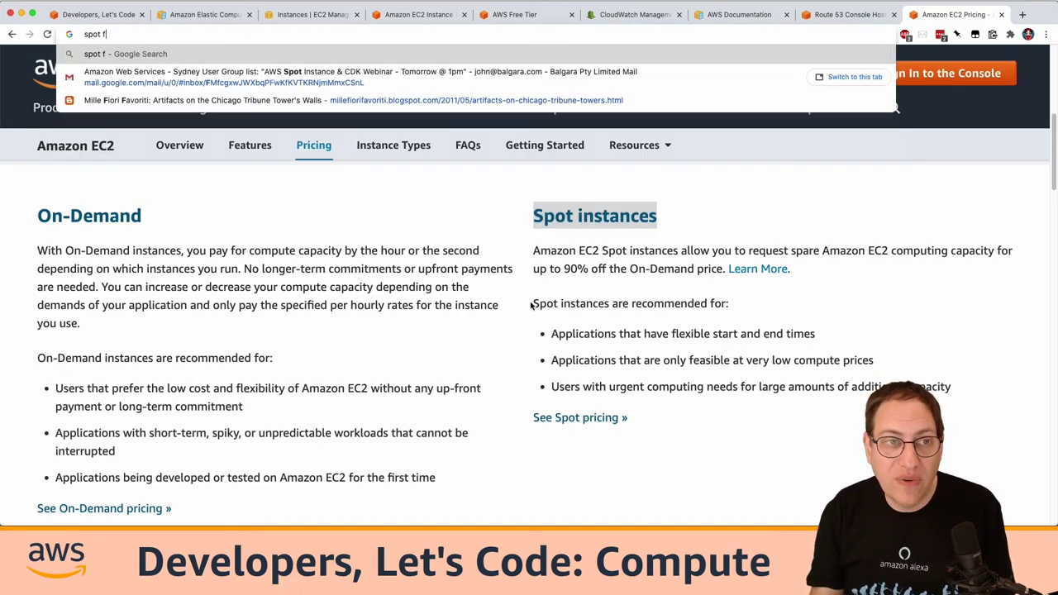
{"action": "type", "text": "leet aws"}
{"action": "key", "text": "Return"}
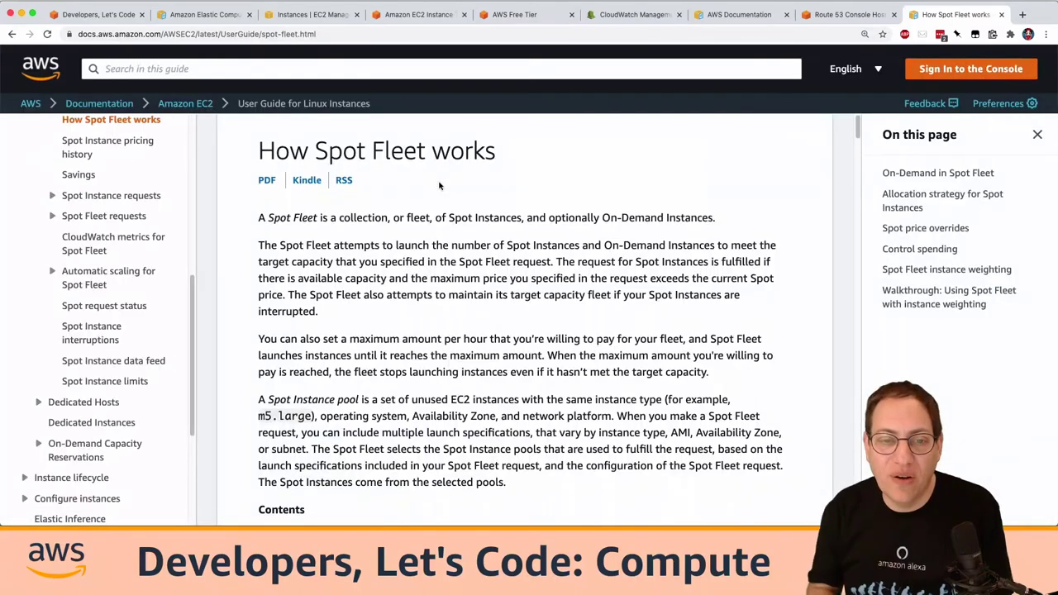
{"action": "left_click_drag", "start_coordinate": [336, 218], "coordinate": [719, 213]}
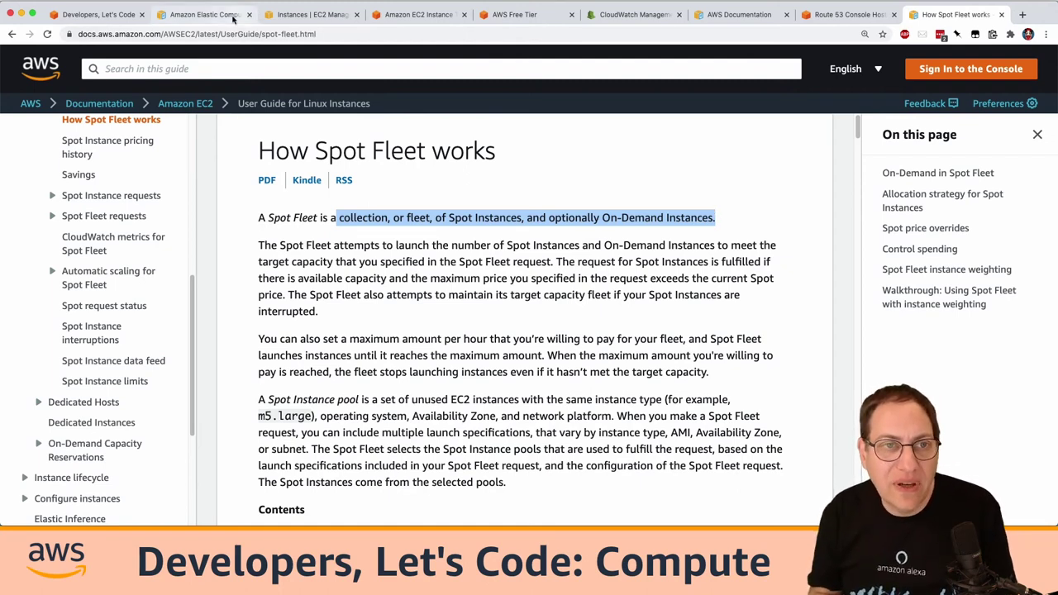
Step: Start a Spot Instances request in the EC2 console and highlight the Load balancing and Flexible workloads descriptions
{"action": "left_click", "coordinate": [244, 15]}
{"action": "left_click", "coordinate": [289, 15]}
{"action": "left_click", "coordinate": [63, 264]}
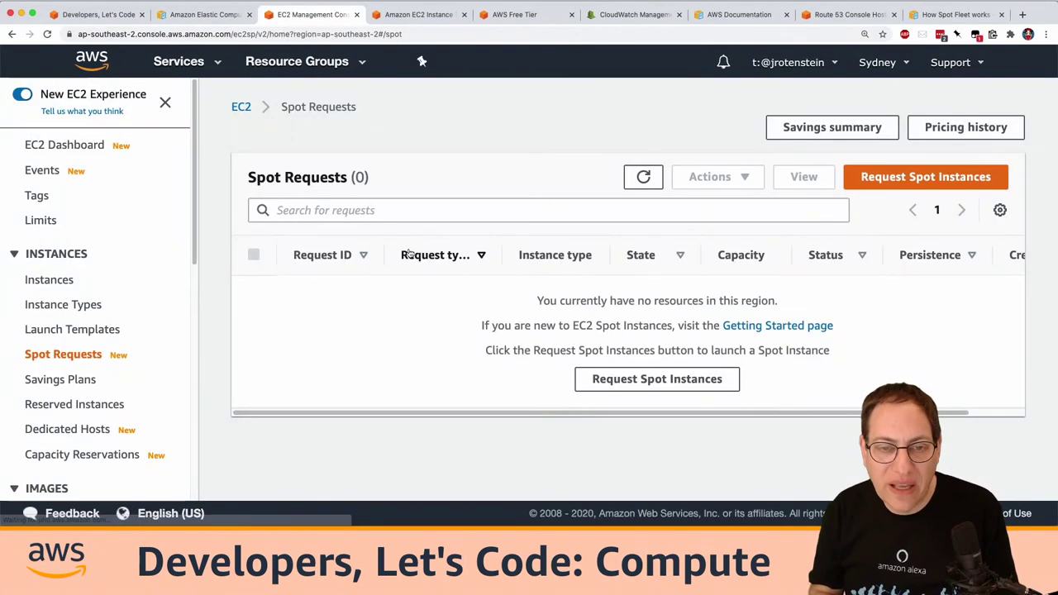
{"action": "left_click", "coordinate": [925, 177]}
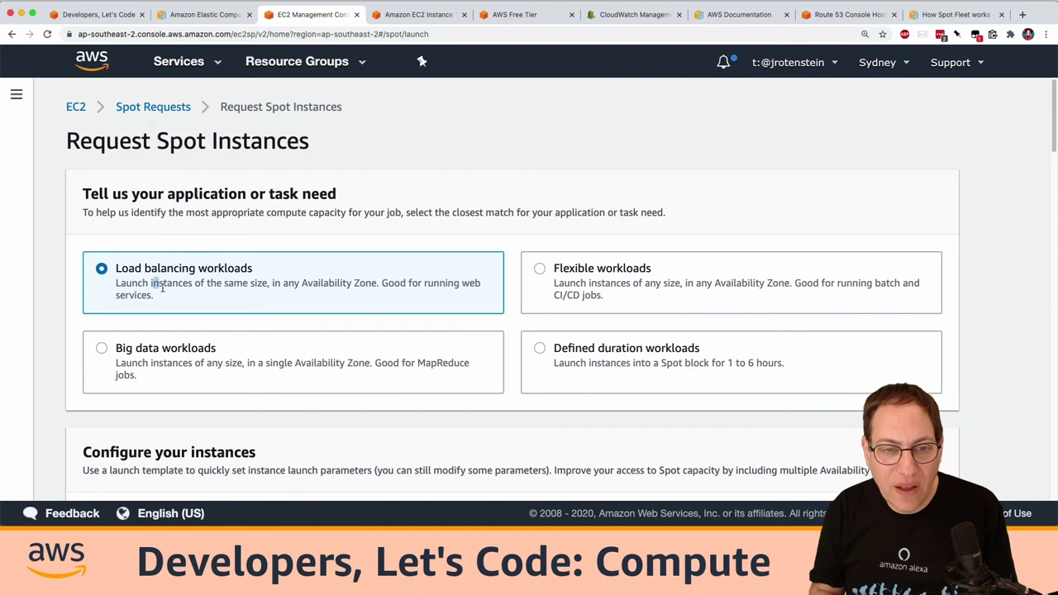
{"action": "left_click_drag", "start_coordinate": [151, 282], "coordinate": [175, 296]}
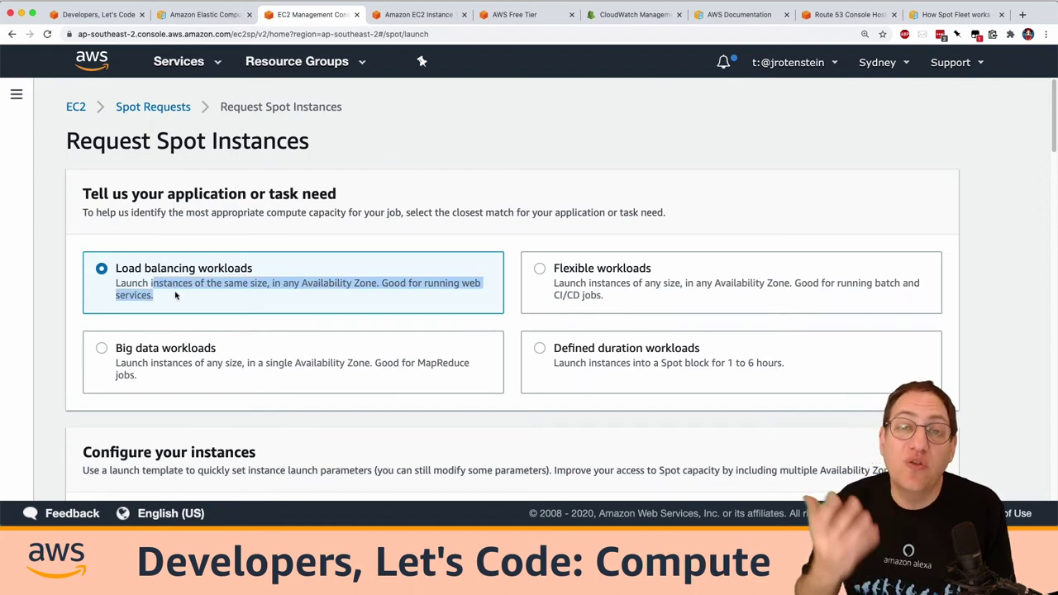
{"action": "left_click_drag", "start_coordinate": [570, 283], "coordinate": [610, 296]}
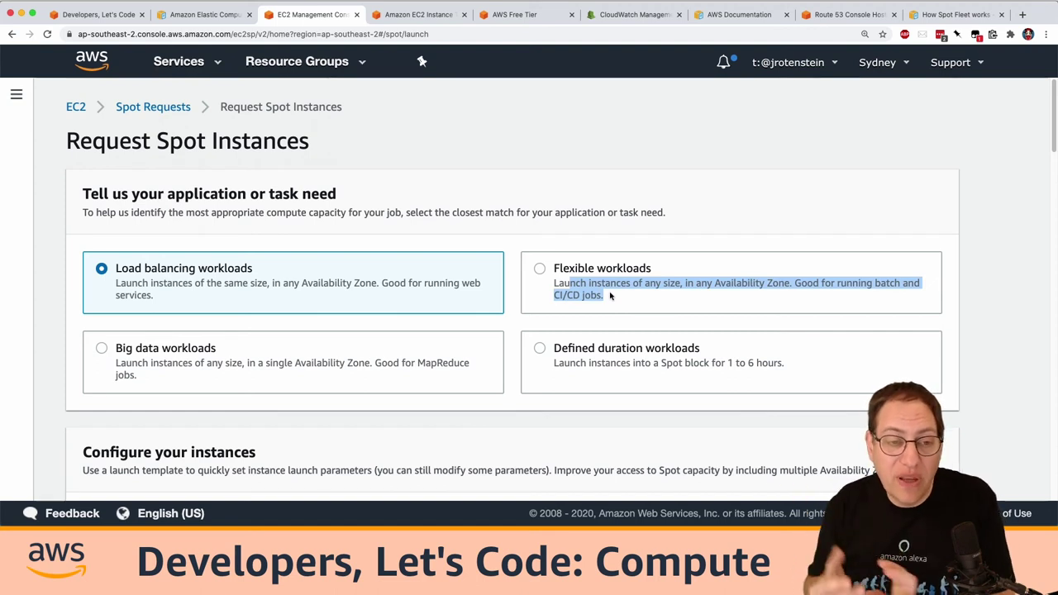
Step: Select Defined duration workloads as the task need and set the Spot block duration to four hours
{"action": "left_click", "coordinate": [573, 349]}
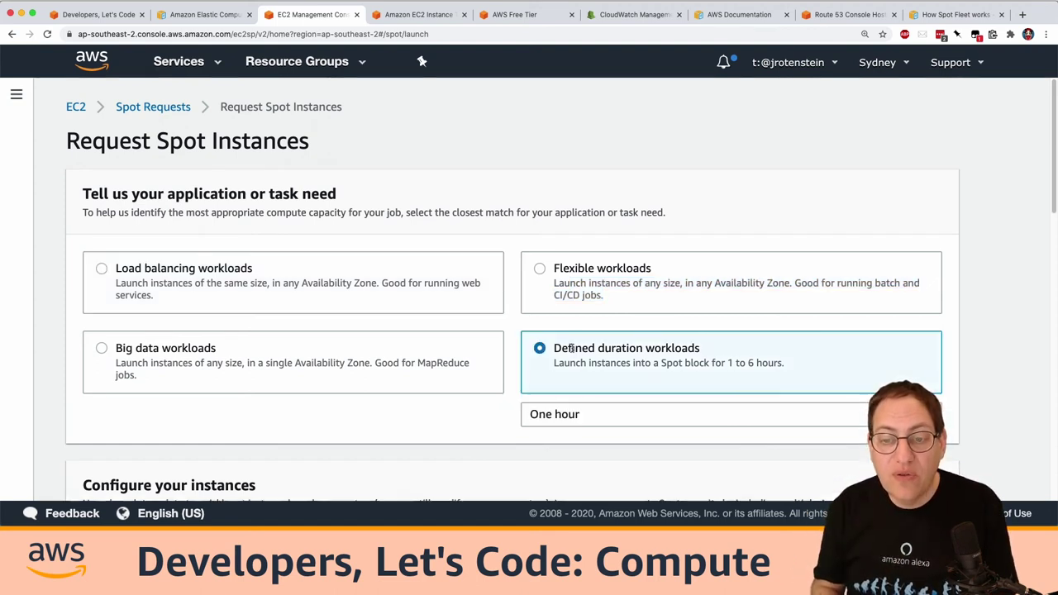
{"action": "left_click", "coordinate": [633, 417]}
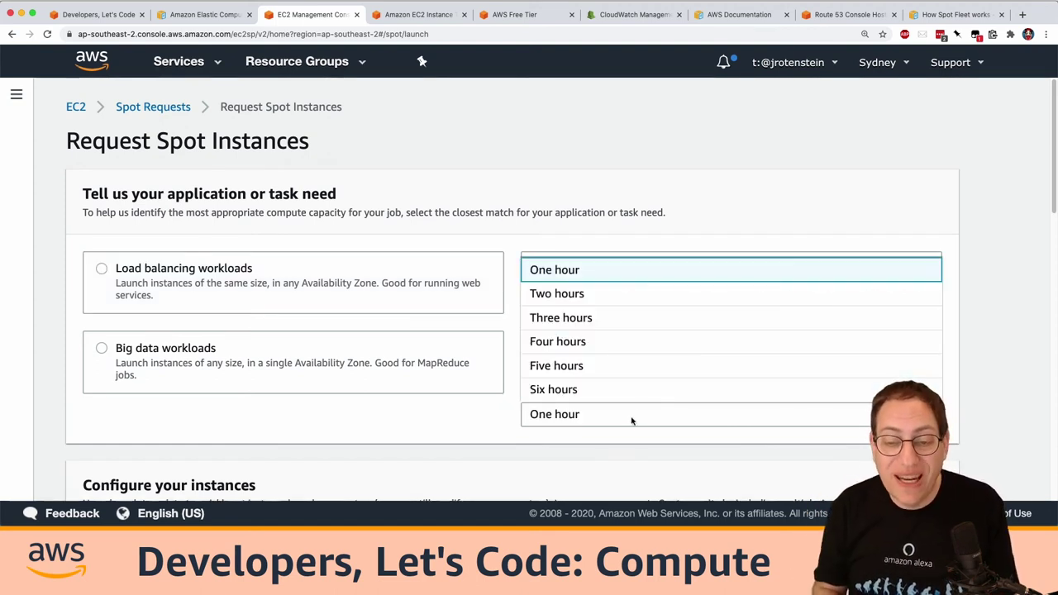
{"action": "left_click", "coordinate": [608, 350]}
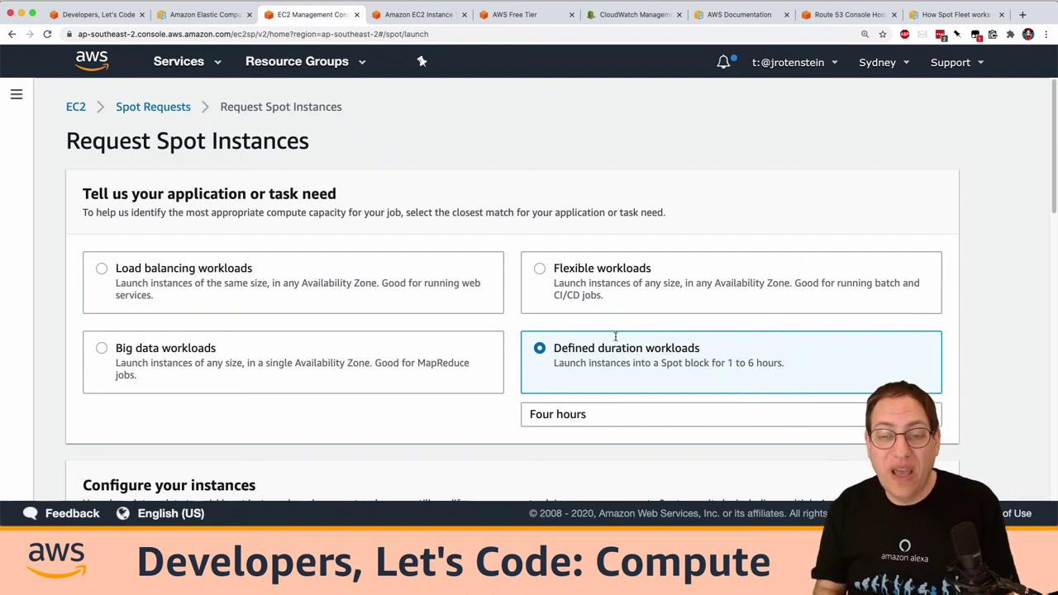
{"action": "left_click", "coordinate": [639, 420]}
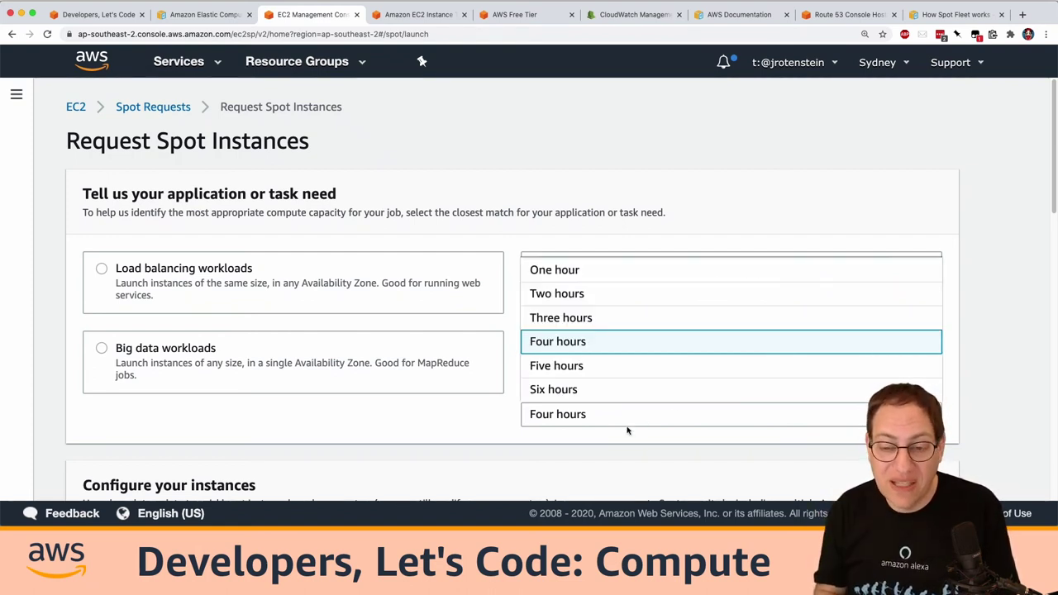
{"action": "left_click", "coordinate": [613, 446]}
Step: Select Flexible workloads and review the instance configuration, target capacity and fleet request settings
{"action": "left_click", "coordinate": [597, 269]}
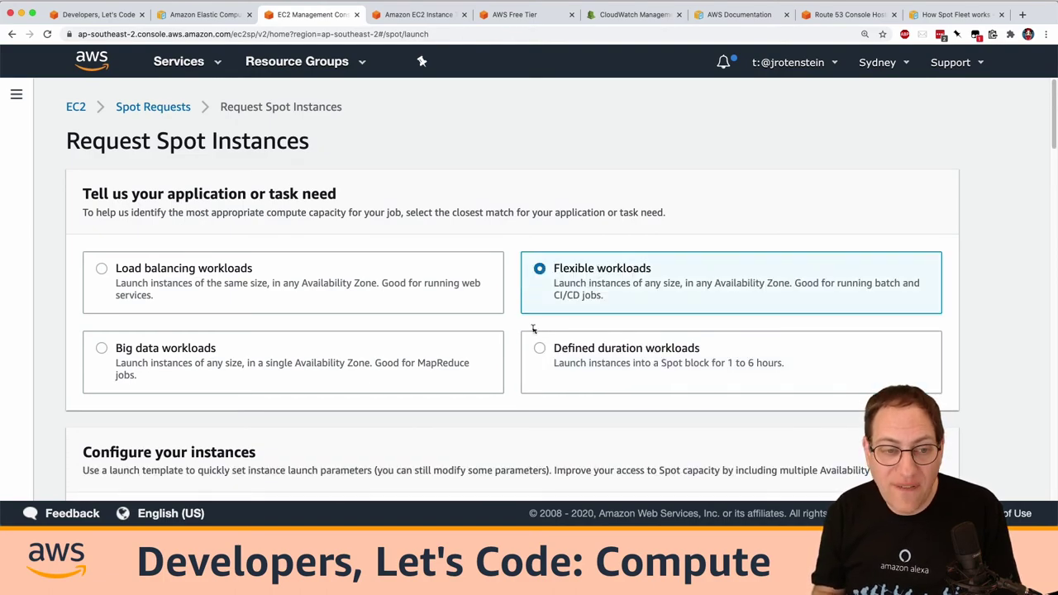
{"action": "scroll", "coordinate": [497, 373], "scroll_direction": "down", "scroll_amount": 2}
{"action": "scroll", "coordinate": [496, 372], "scroll_direction": "down", "scroll_amount": 7}
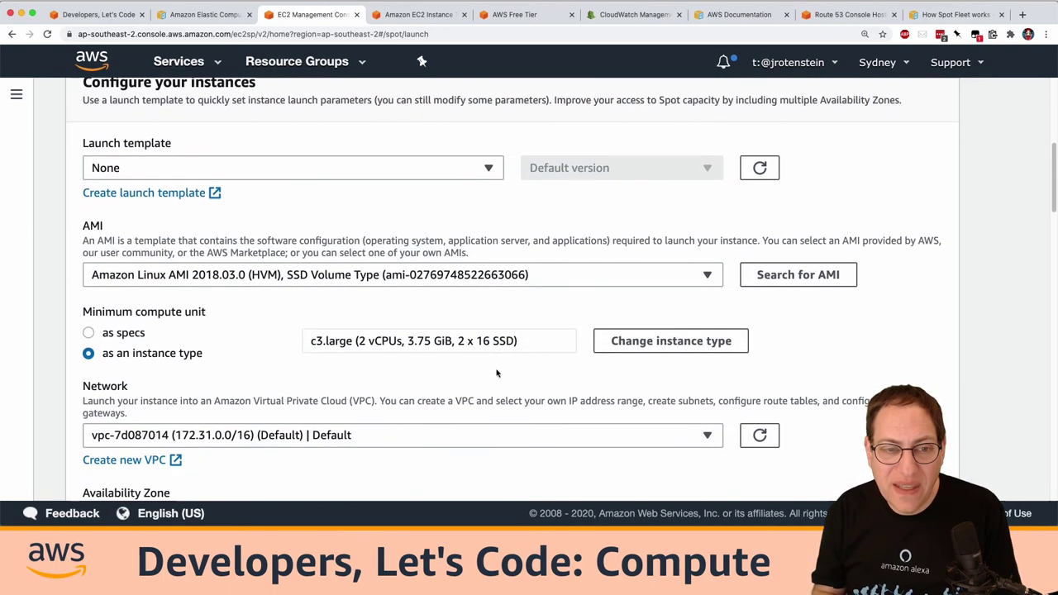
{"action": "scroll", "coordinate": [497, 372], "scroll_direction": "down", "scroll_amount": 8}
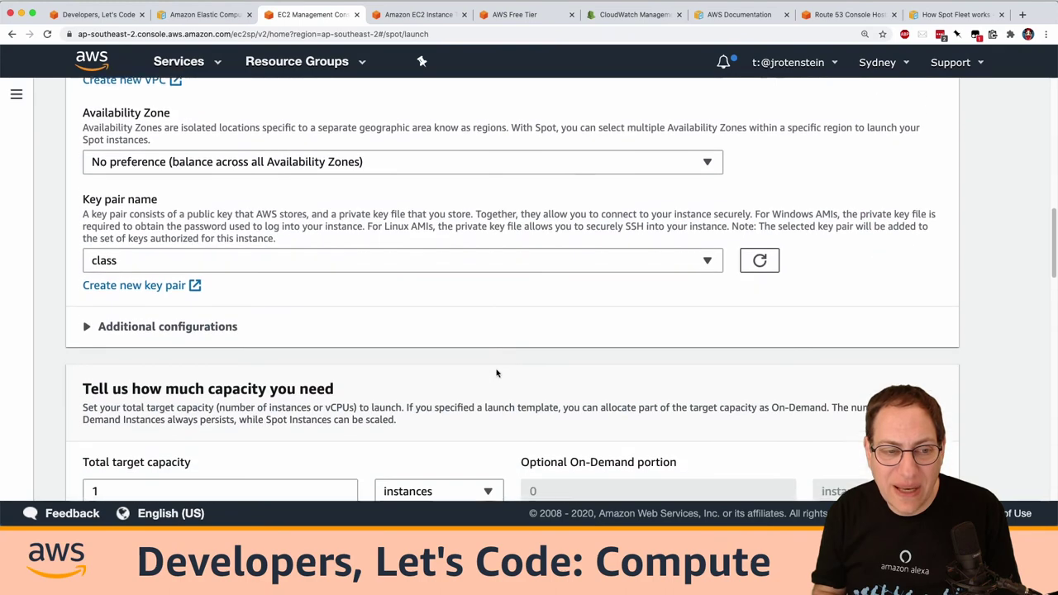
{"action": "scroll", "coordinate": [497, 373], "scroll_direction": "down", "scroll_amount": 5}
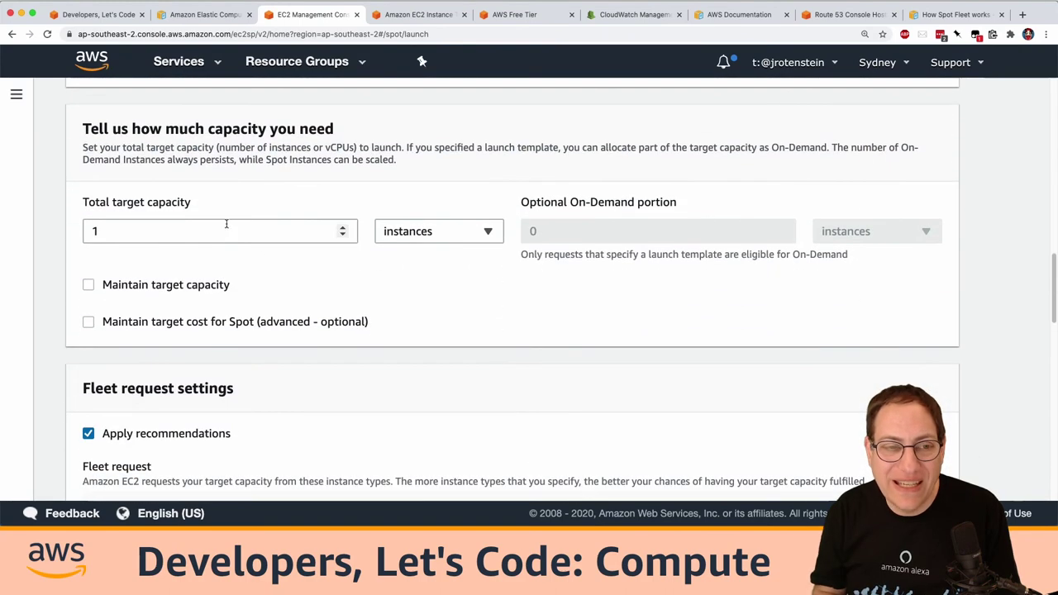
{"action": "scroll", "coordinate": [381, 301], "scroll_direction": "down", "scroll_amount": 6}
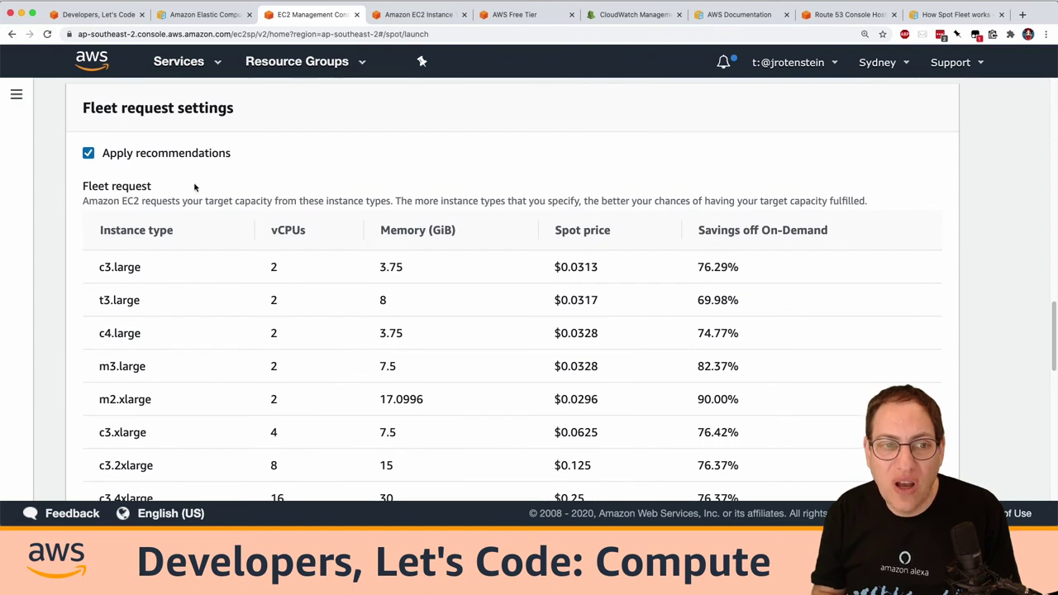
{"action": "scroll", "coordinate": [227, 319], "scroll_direction": "down", "scroll_amount": 2}
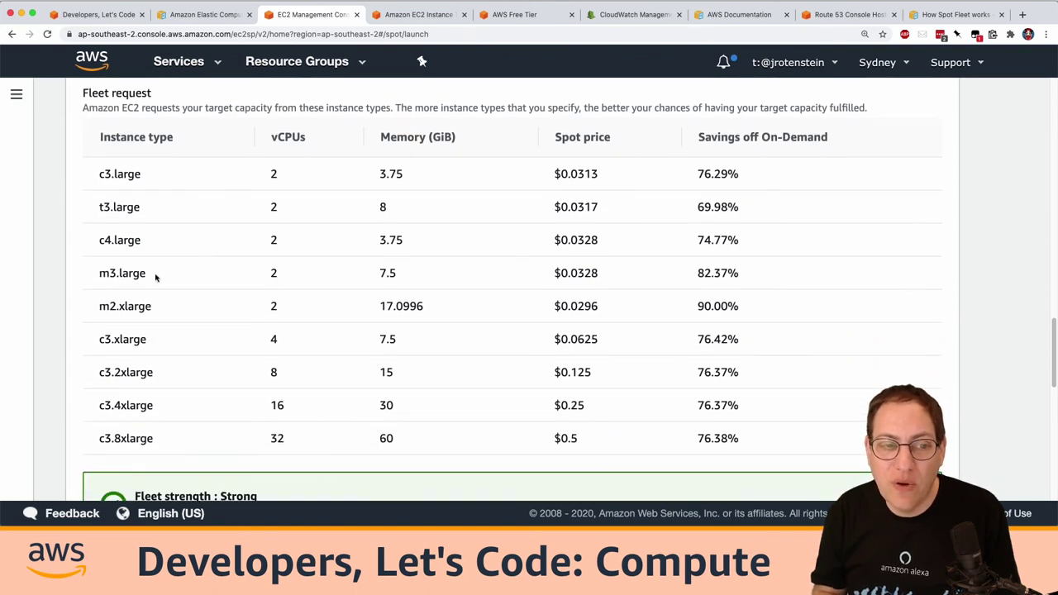
Step: Highlight the m3.large, m2.xlarge and c3.2xlarge instance types in the fleet request table, and return to the workload options
{"action": "left_click_drag", "start_coordinate": [154, 277], "coordinate": [96, 275]}
{"action": "left_click_drag", "start_coordinate": [157, 312], "coordinate": [97, 308]}
{"action": "left_click_drag", "start_coordinate": [157, 374], "coordinate": [94, 376]}
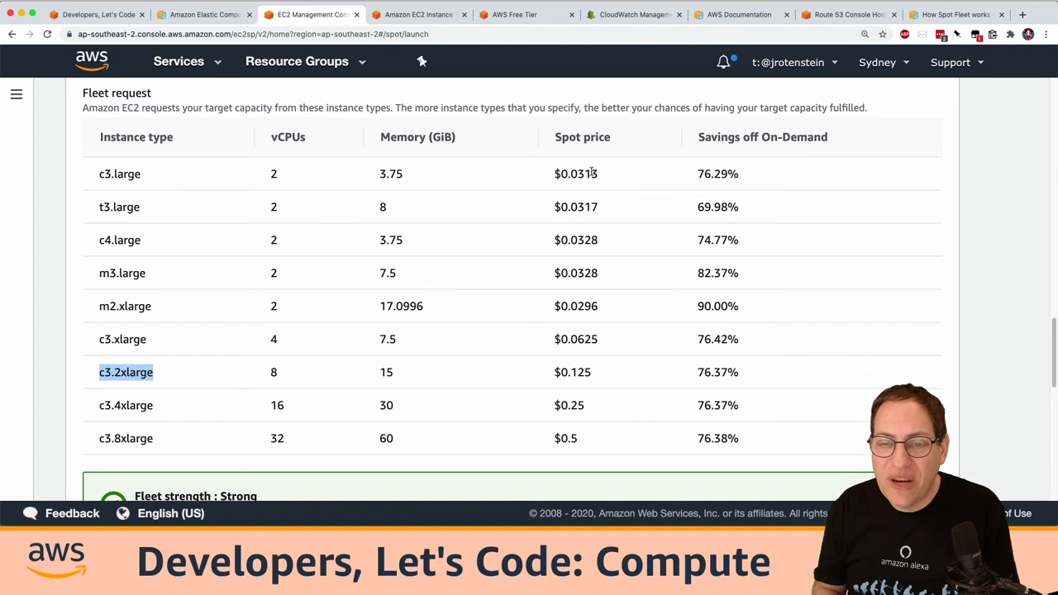
{"action": "scroll", "coordinate": [471, 208], "scroll_direction": "up", "scroll_amount": 2}
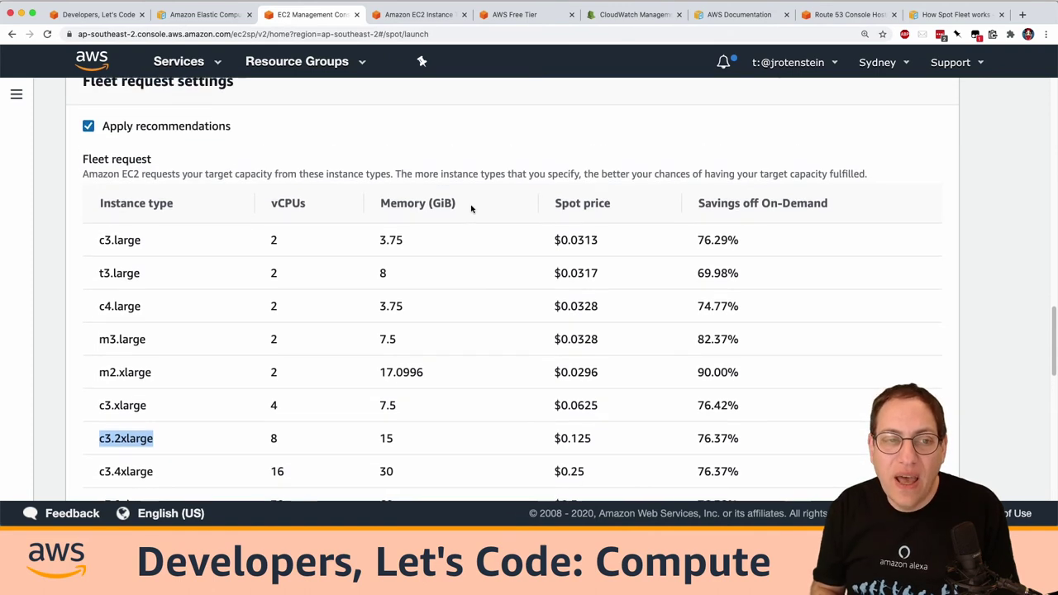
{"action": "left_click_drag", "start_coordinate": [159, 339], "coordinate": [94, 347]}
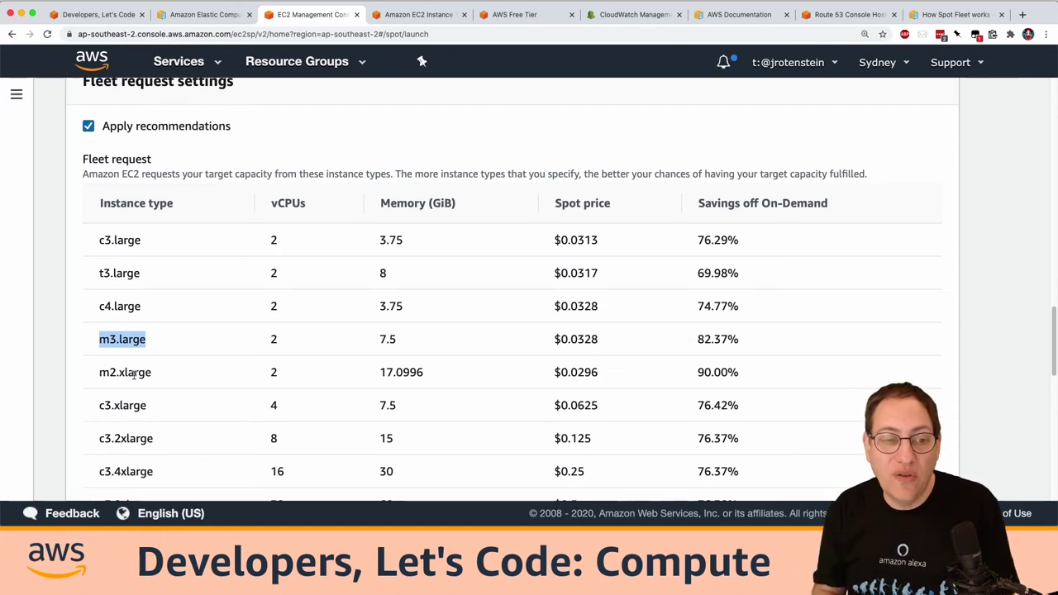
{"action": "left_click_drag", "start_coordinate": [157, 372], "coordinate": [105, 373]}
{"action": "left_click_drag", "start_coordinate": [156, 438], "coordinate": [99, 437]}
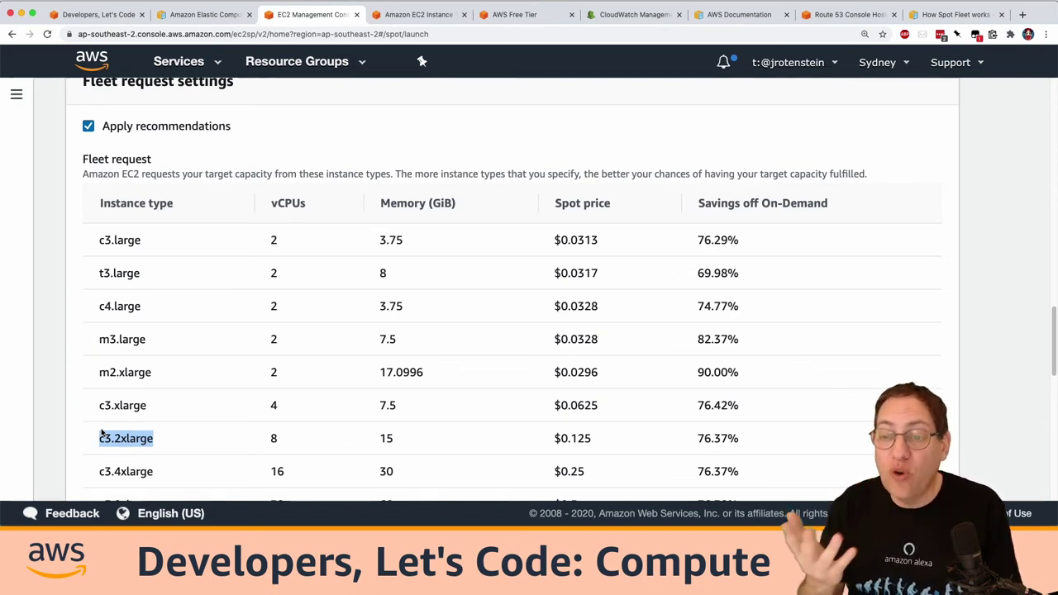
{"action": "scroll", "coordinate": [371, 238], "scroll_direction": "up", "scroll_amount": 5}
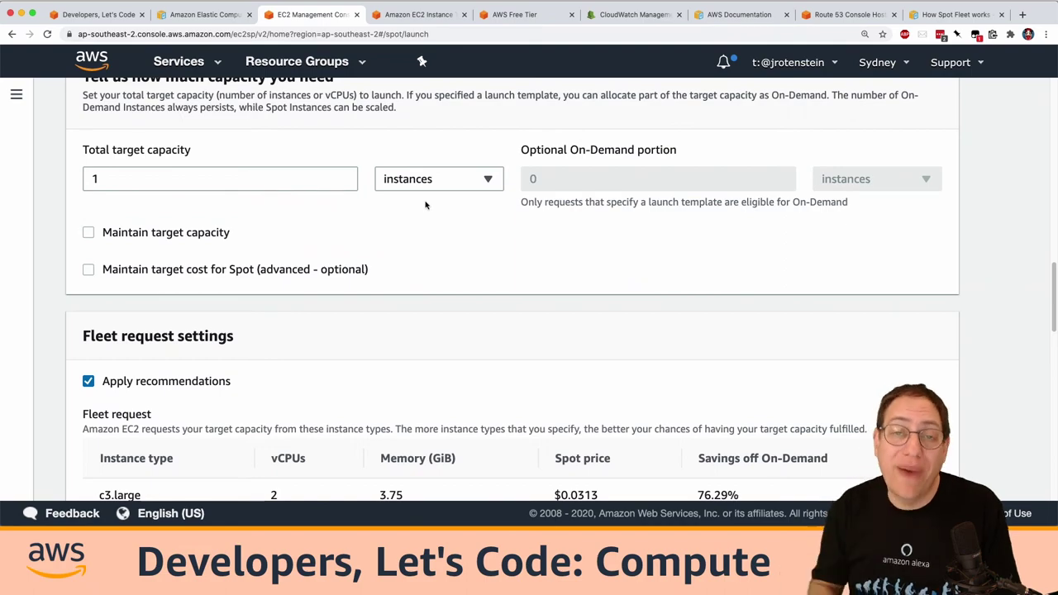
{"action": "scroll", "coordinate": [425, 205], "scroll_direction": "up", "scroll_amount": 10}
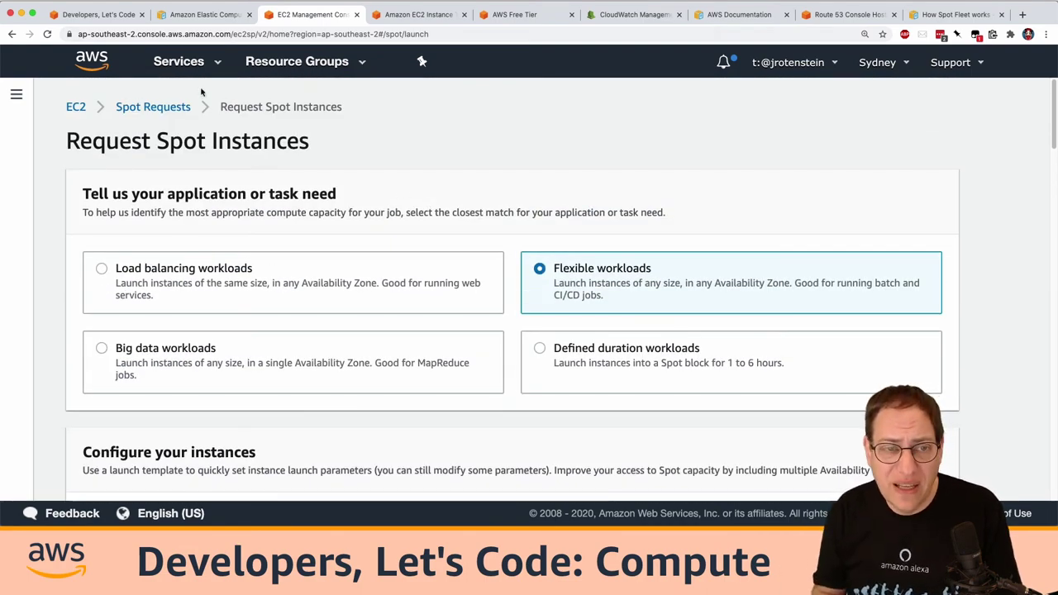
Step: Go to the EC2 Instances page, view the Elastic Block Store volumes, and open a blank browser tab
{"action": "key", "text": "super+l"}
{"action": "key", "text": "Return"}
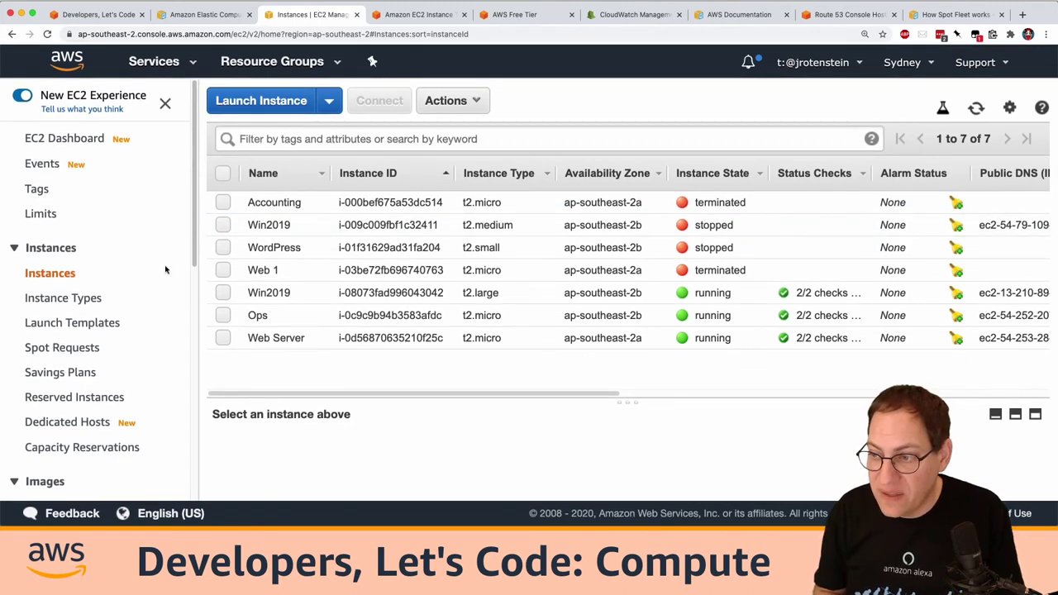
{"action": "scroll", "coordinate": [165, 270], "scroll_direction": "down", "scroll_amount": 4}
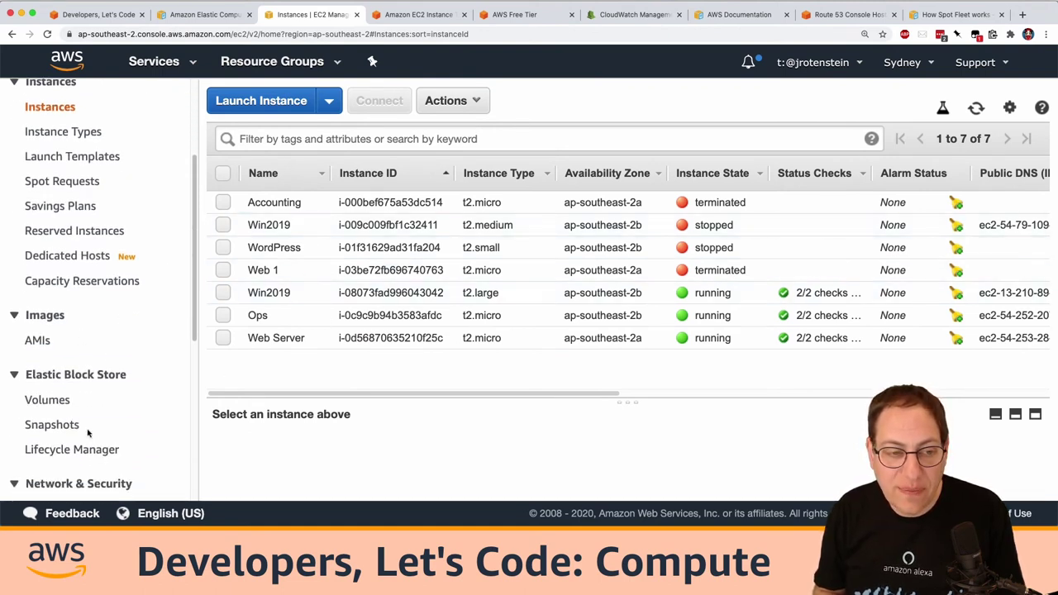
{"action": "left_click", "coordinate": [47, 399]}
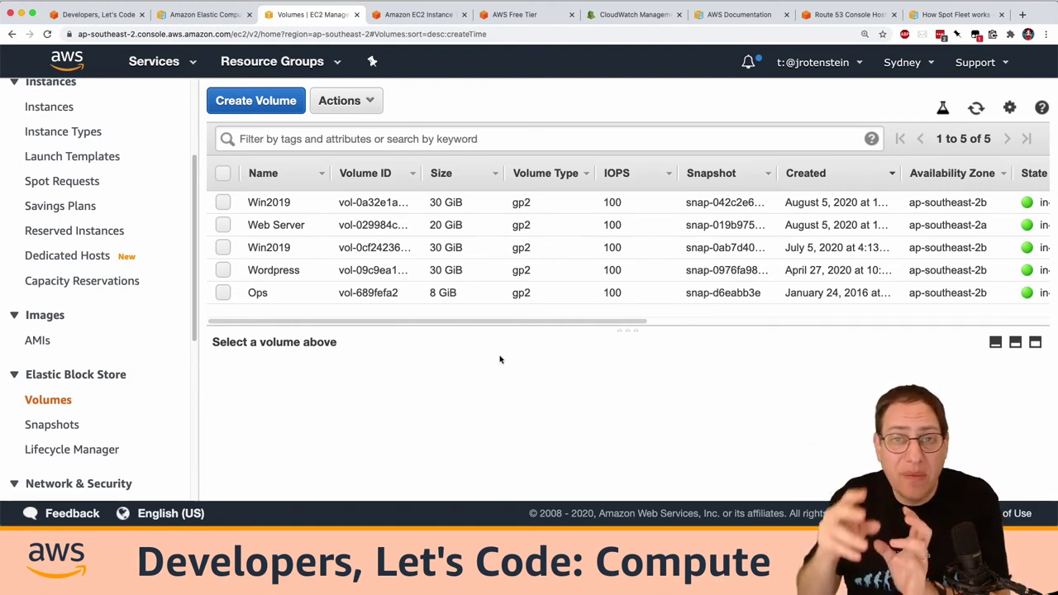
{"action": "key", "text": "super+t"}
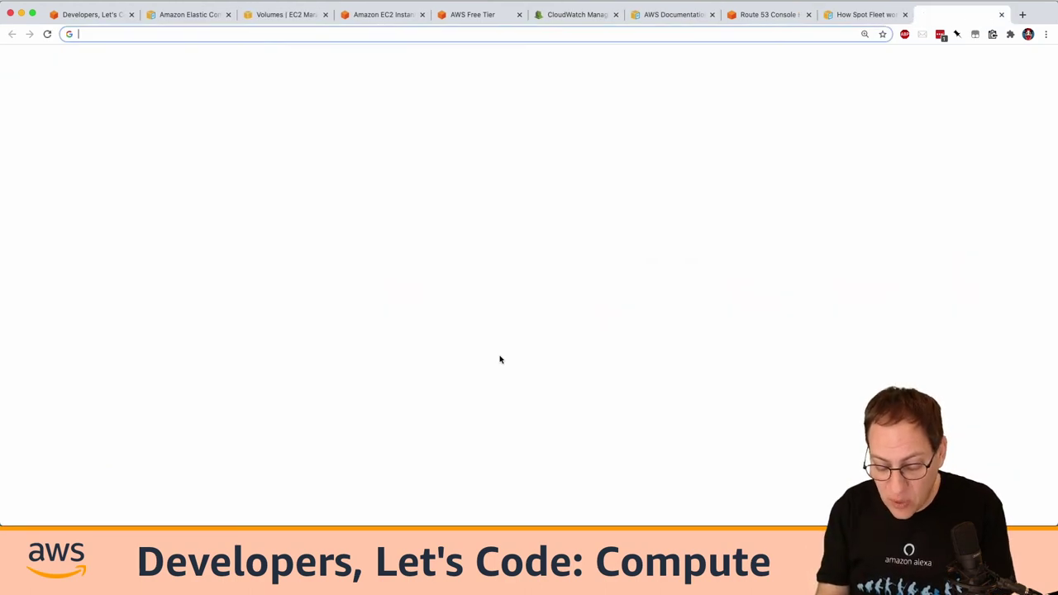
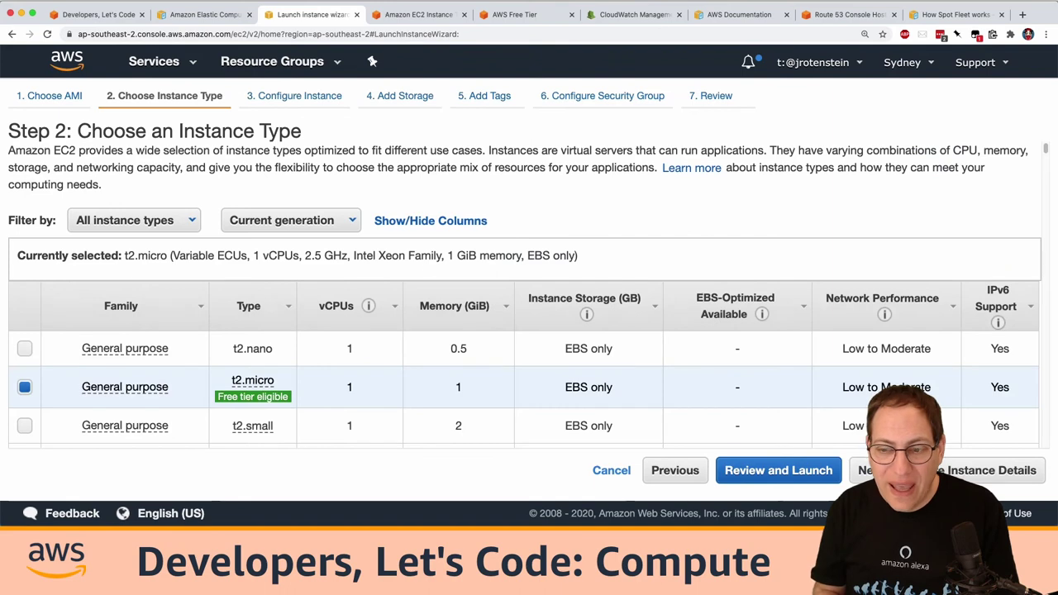
Step: Advance the instance launch wizard to the Add Storage step and set the root volume size to 60 GiB
{"action": "left_click", "coordinate": [958, 470]}
{"action": "left_click", "coordinate": [958, 470]}
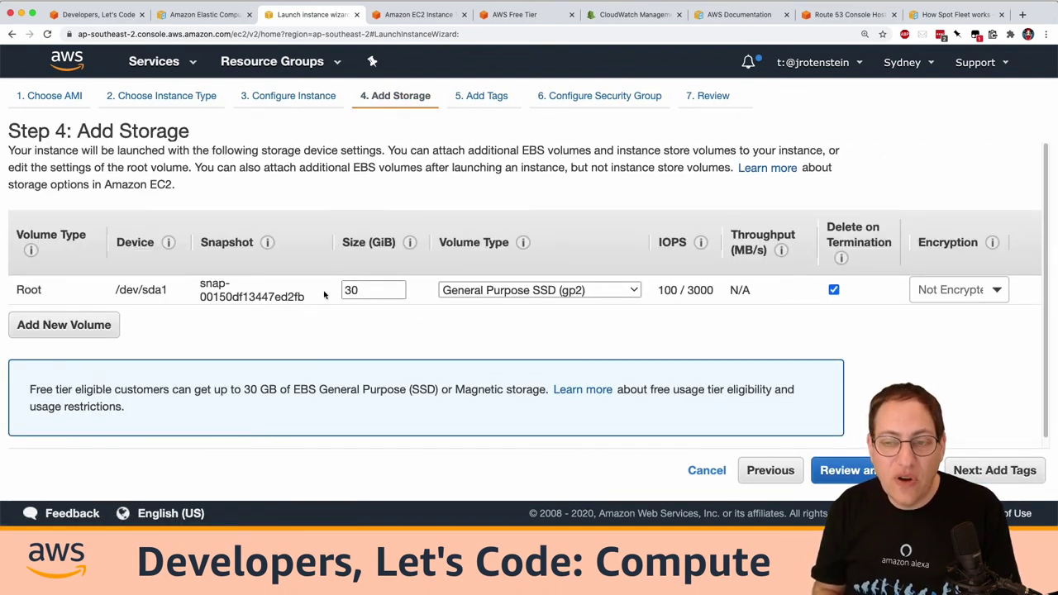
{"action": "left_click", "coordinate": [344, 290]}
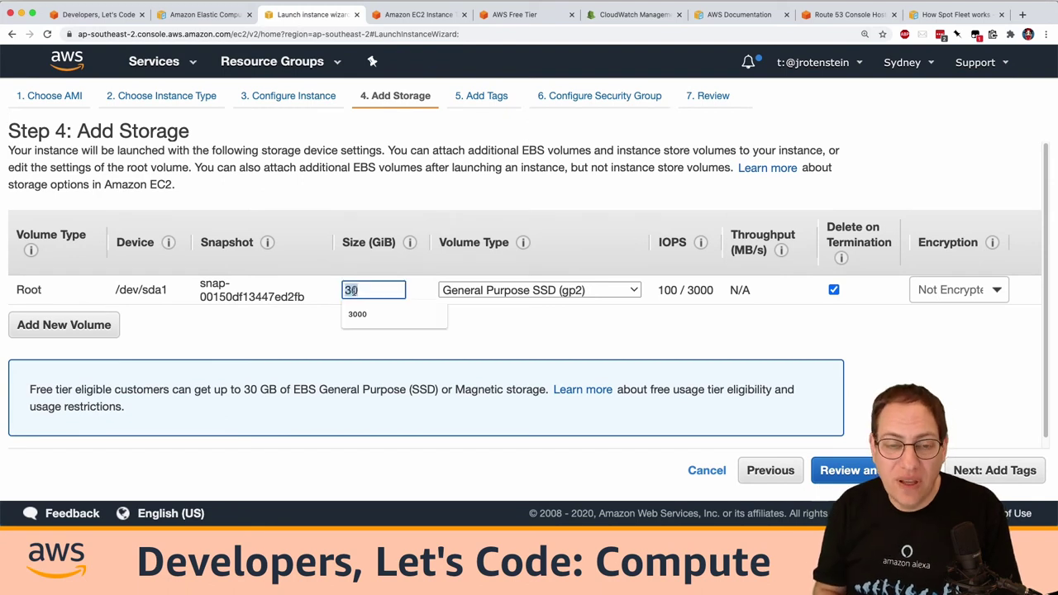
{"action": "type", "text": "60"}
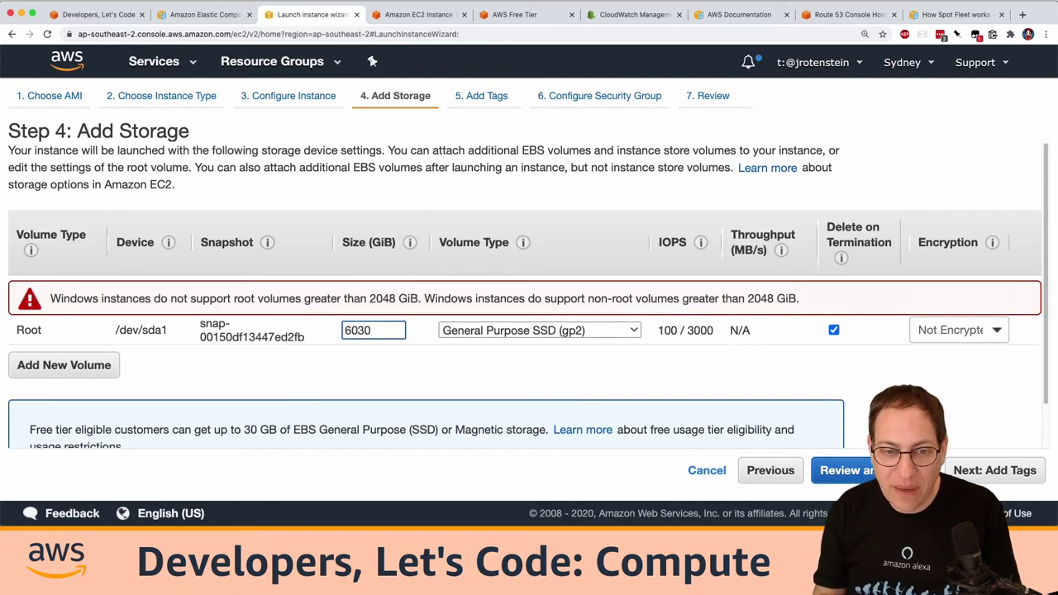
{"action": "key", "text": "Delete"}
{"action": "key", "text": "Delete"}
Step: Add a new EBS volume to the instance and set its size to 200 GiB
{"action": "left_click", "coordinate": [103, 333]}
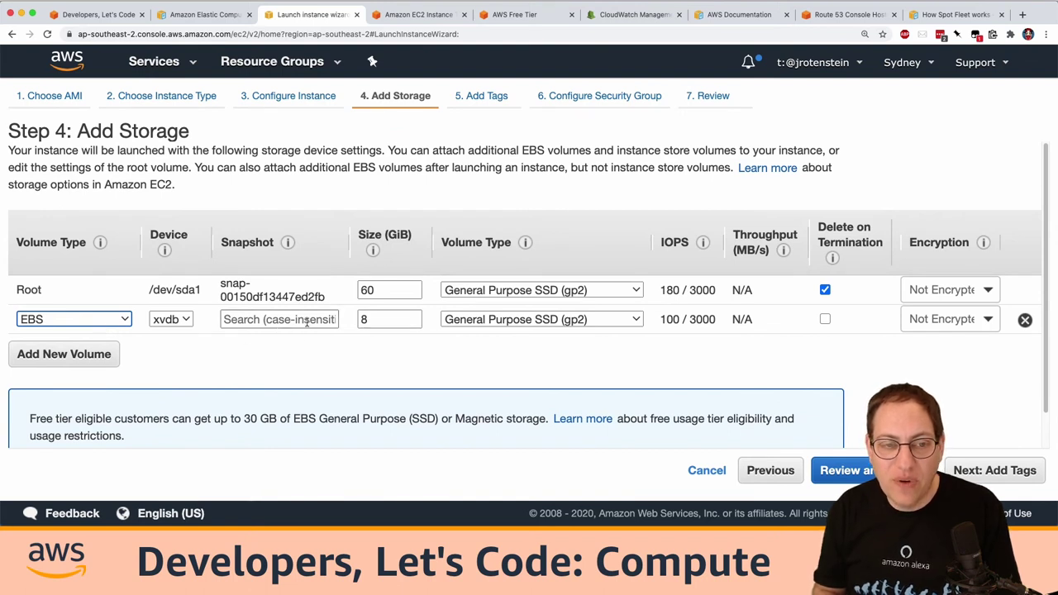
{"action": "double_click", "coordinate": [361, 319]}
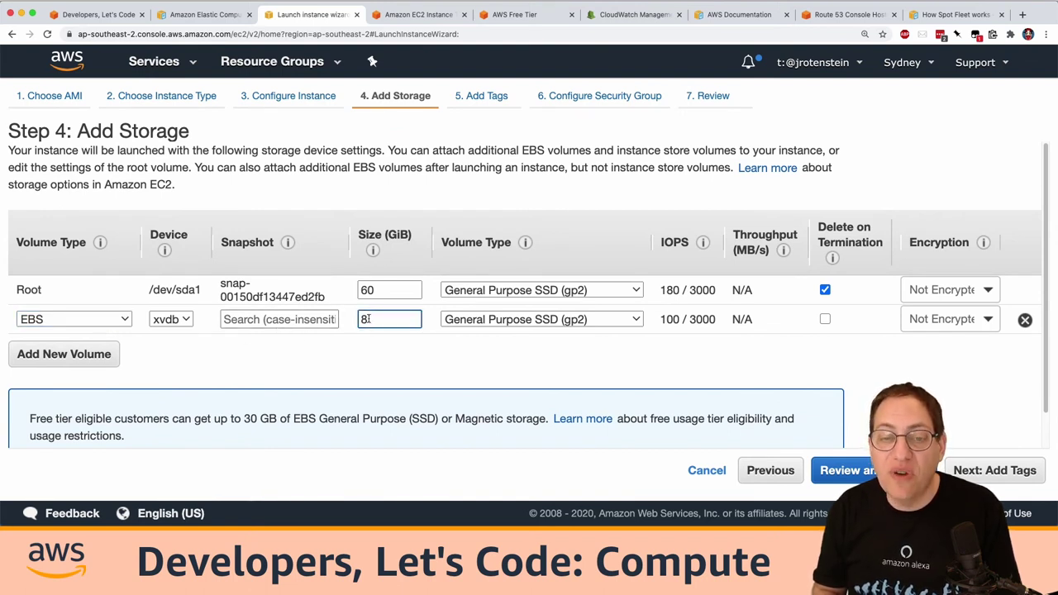
{"action": "type", "text": "200"}
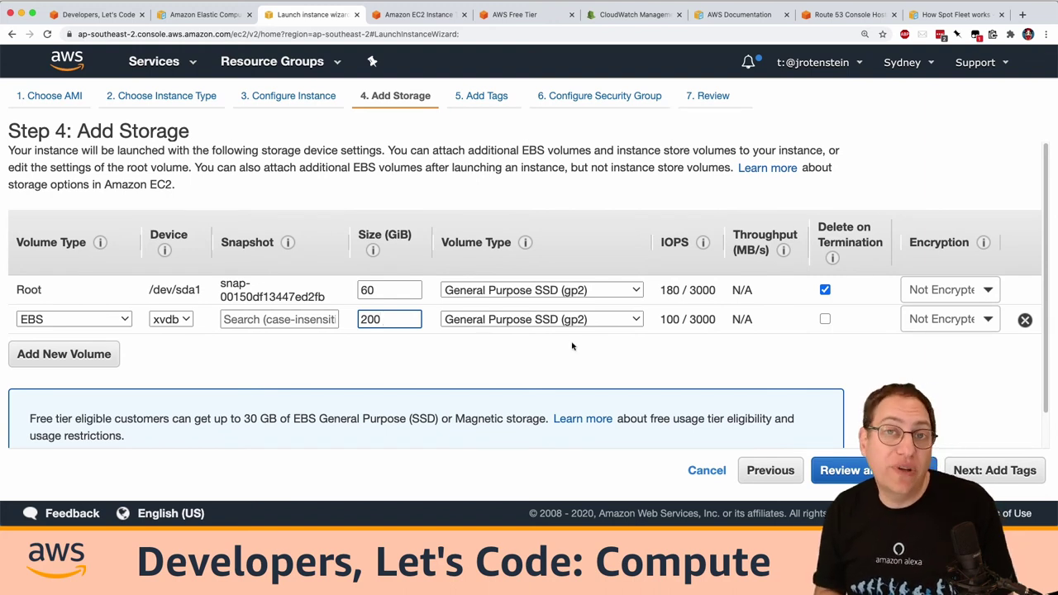
Step: Review the EBS volume type options and IOPS help, highlighting the size and IOPS figures of both volumes
{"action": "left_click", "coordinate": [572, 321]}
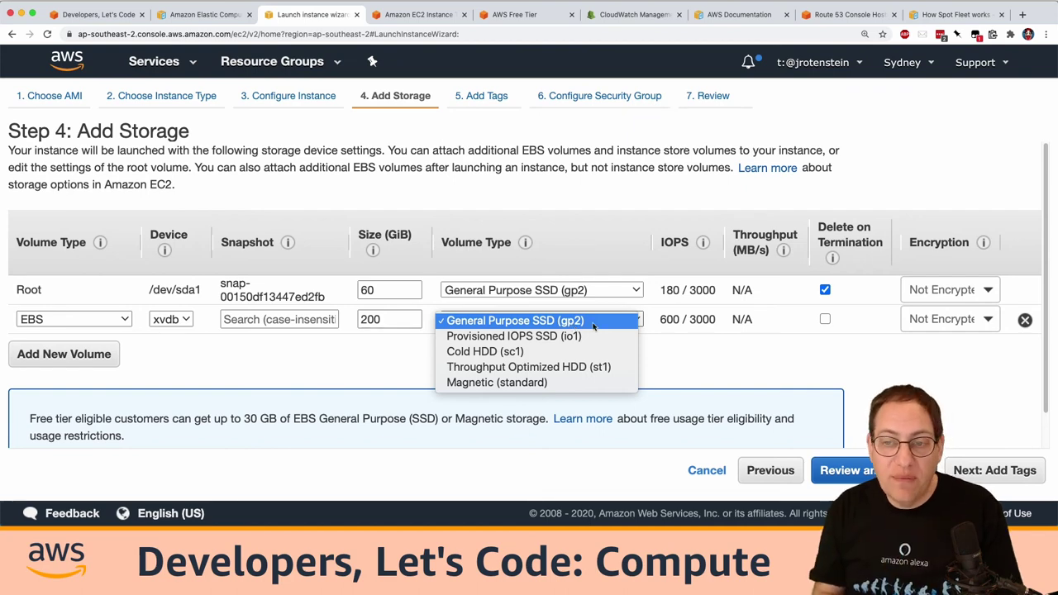
{"action": "left_click", "coordinate": [657, 318]}
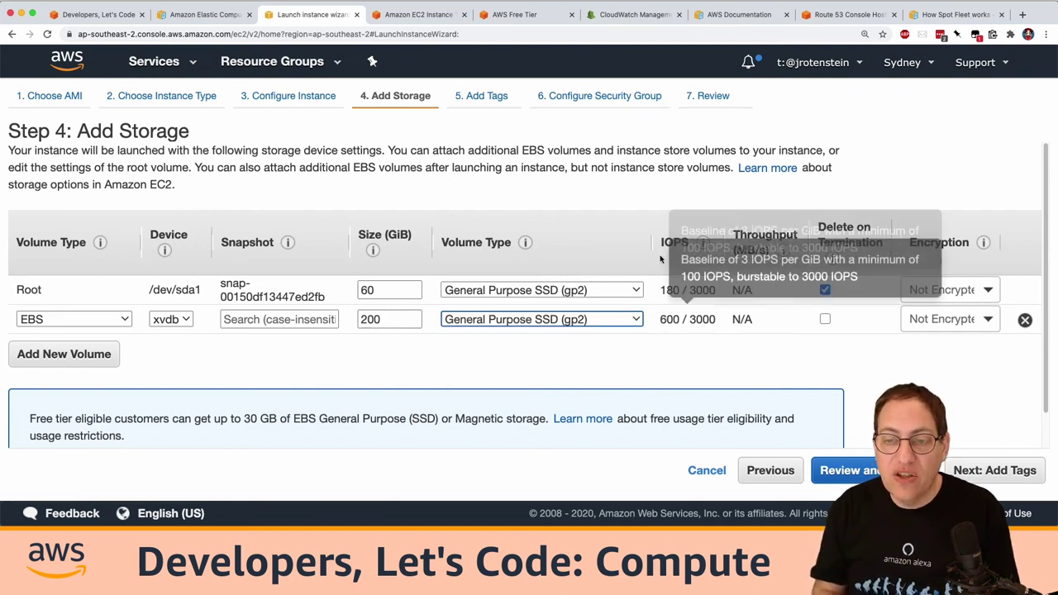
{"action": "mouse_move", "coordinate": [702, 242]}
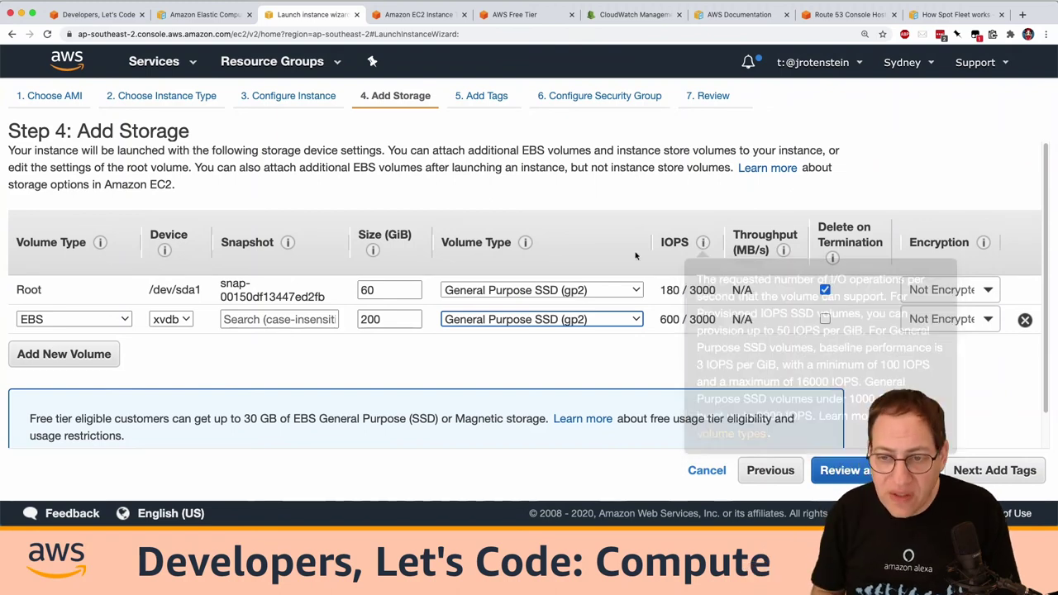
{"action": "double_click", "coordinate": [389, 289]}
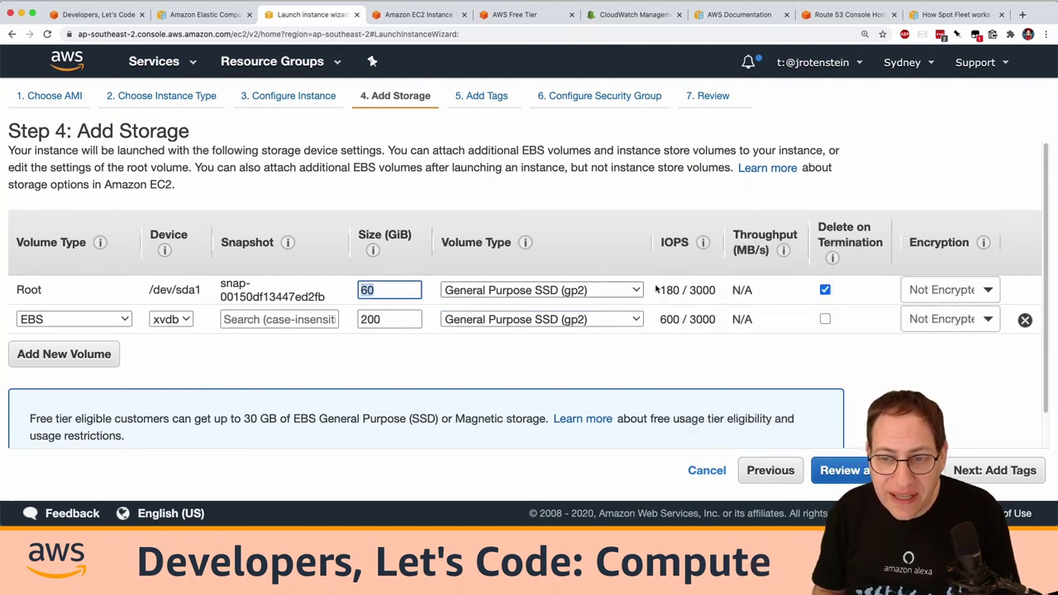
{"action": "left_click_drag", "start_coordinate": [659, 289], "coordinate": [682, 290]}
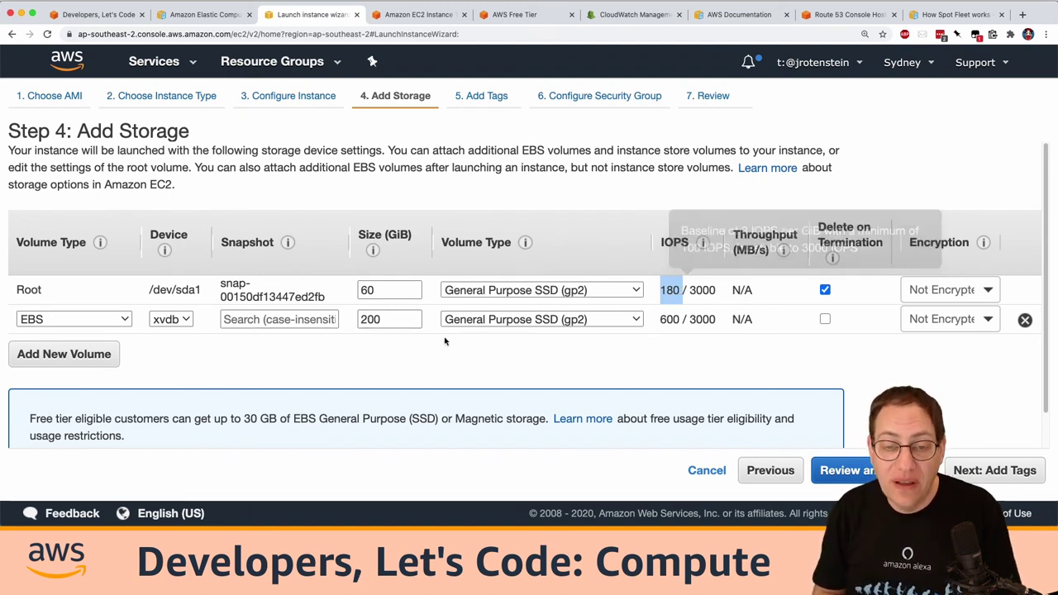
{"action": "double_click", "coordinate": [388, 319]}
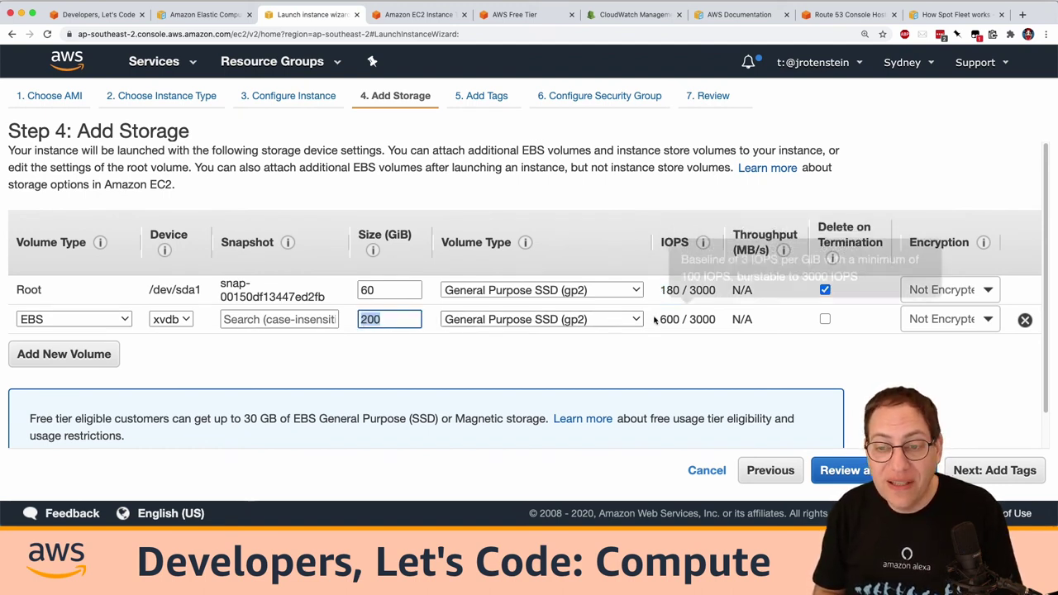
{"action": "left_click_drag", "start_coordinate": [658, 319], "coordinate": [690, 319]}
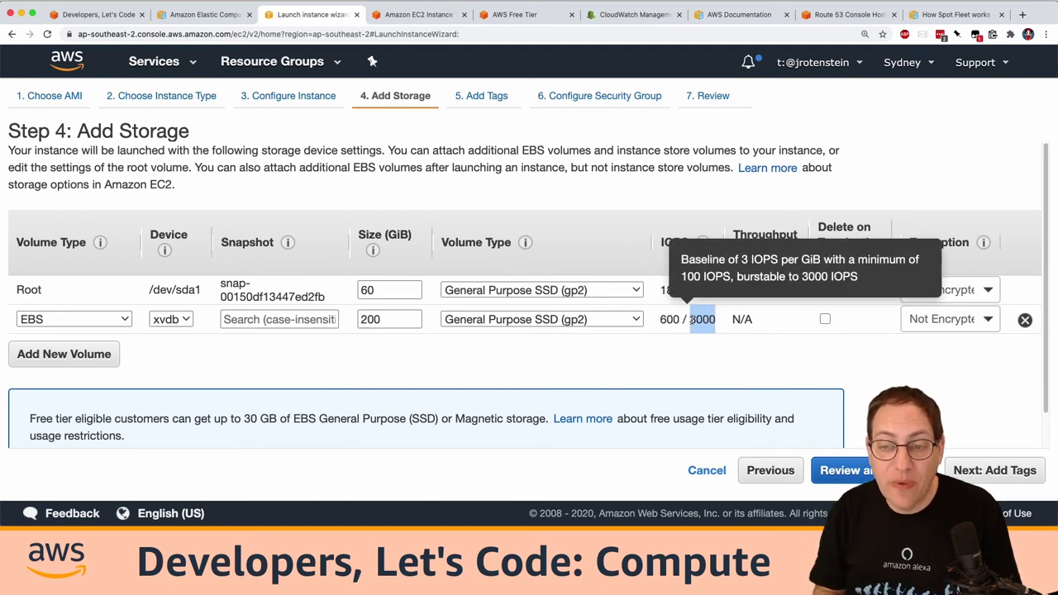
Step: Change the added EBS volume to Provisioned IOPS SSD (io1) and set its IOPS to 20000
{"action": "left_click", "coordinate": [584, 319]}
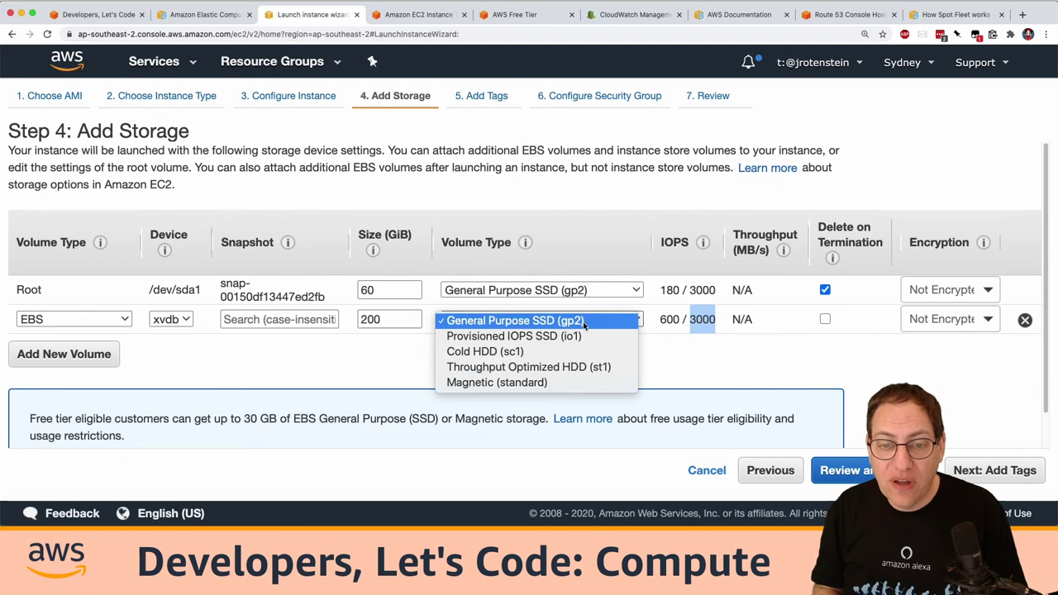
{"action": "left_click", "coordinate": [585, 335]}
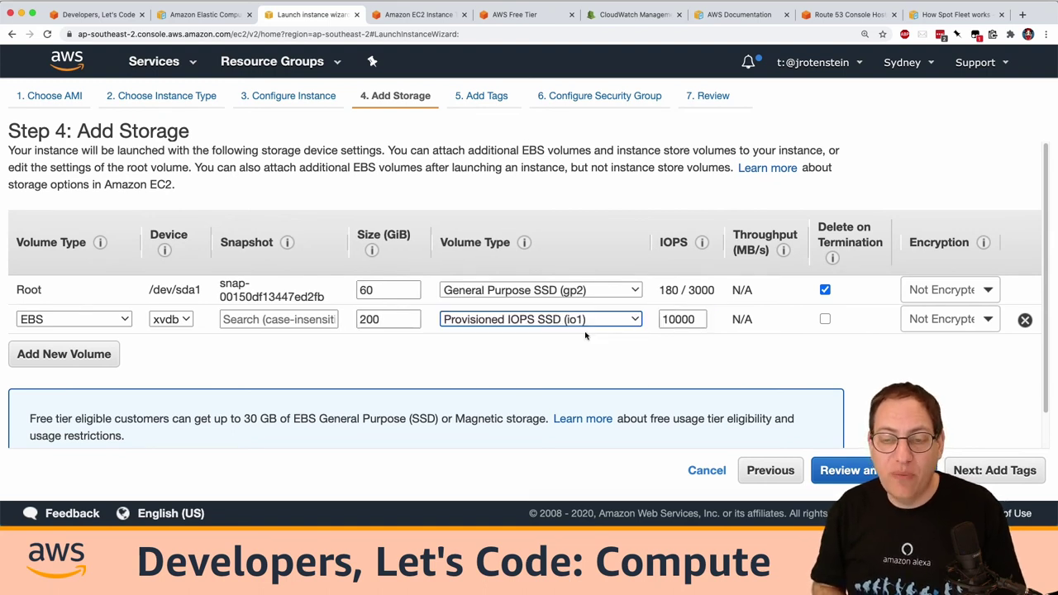
{"action": "left_click", "coordinate": [695, 320]}
{"action": "double_click", "coordinate": [695, 320]}
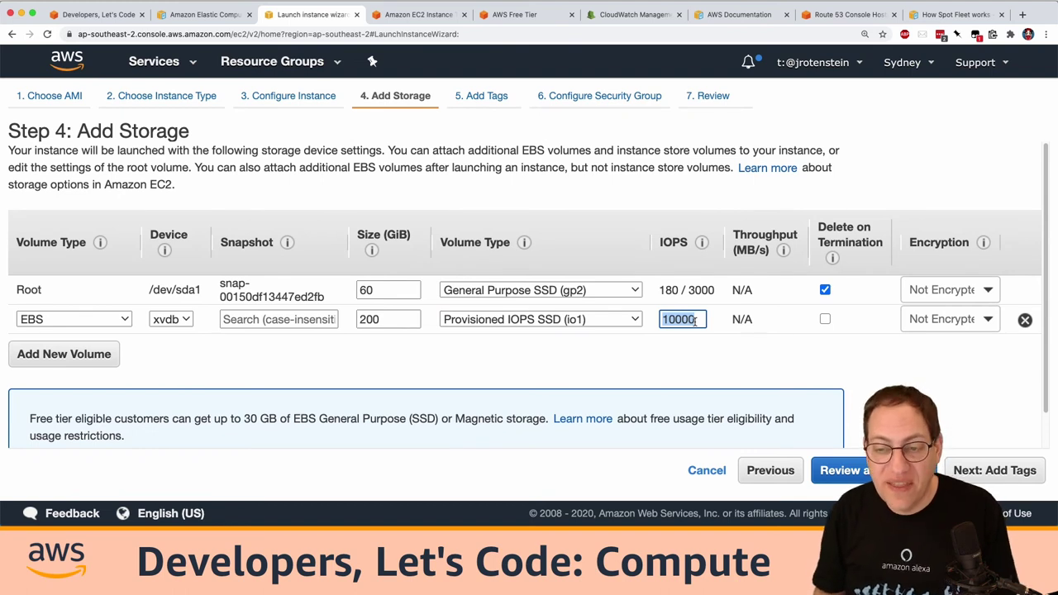
{"action": "type", "text": "20000"}
{"action": "key", "text": "Tab"}
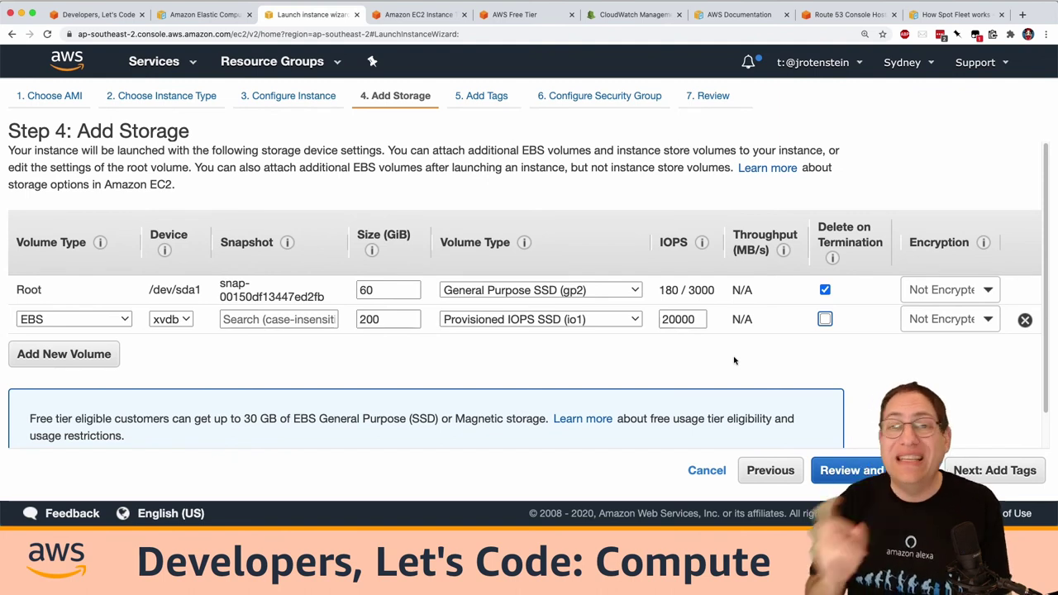
Step: Change the added EBS volume to Cold HDD (sc1) and highlight its throughput figures
{"action": "left_click", "coordinate": [621, 322]}
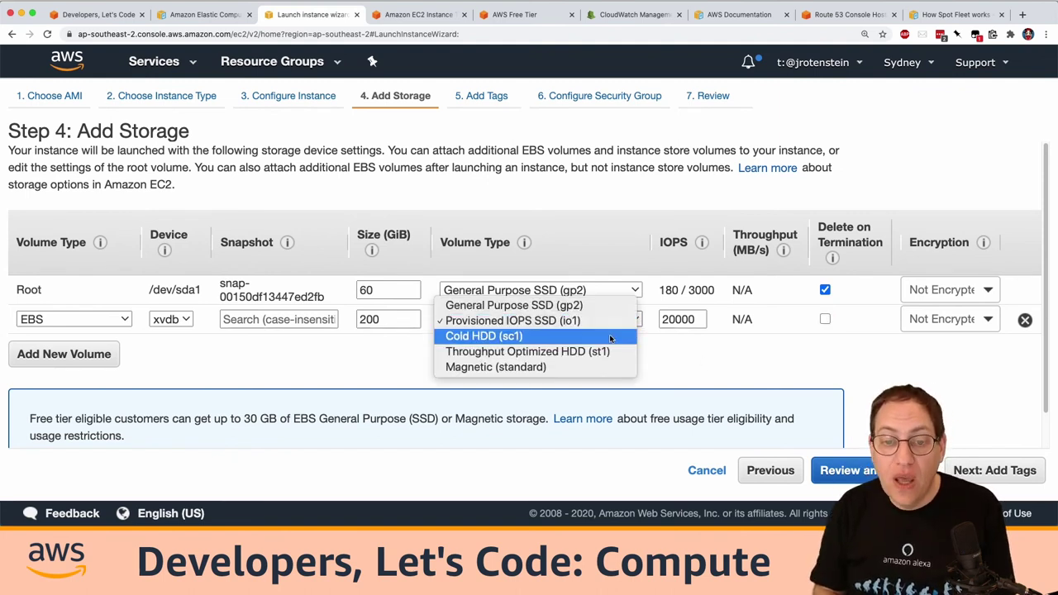
{"action": "left_click", "coordinate": [610, 336]}
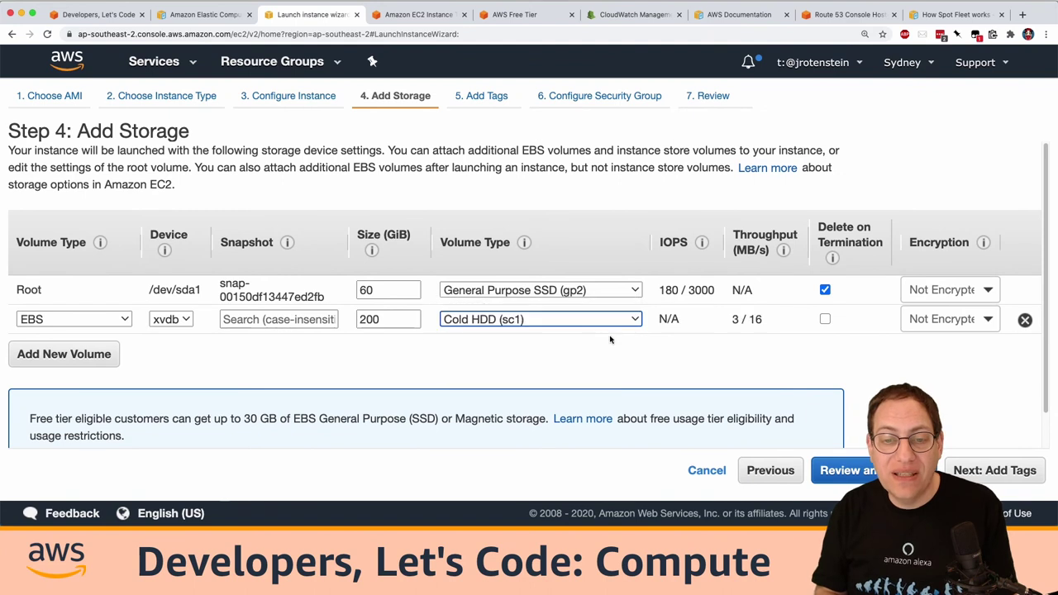
{"action": "left_click", "coordinate": [558, 322]}
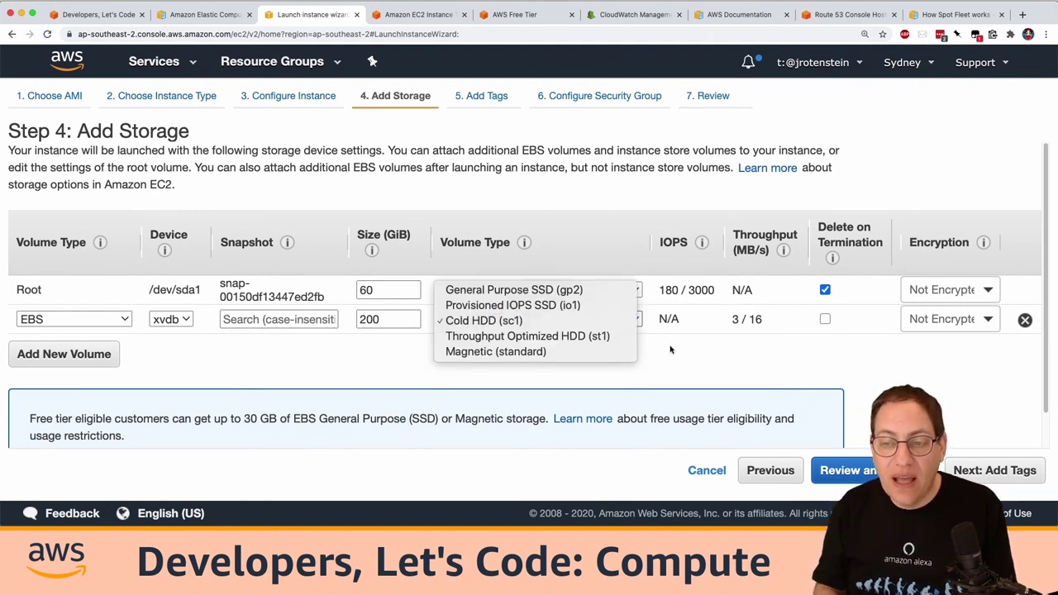
{"action": "left_click", "coordinate": [690, 326]}
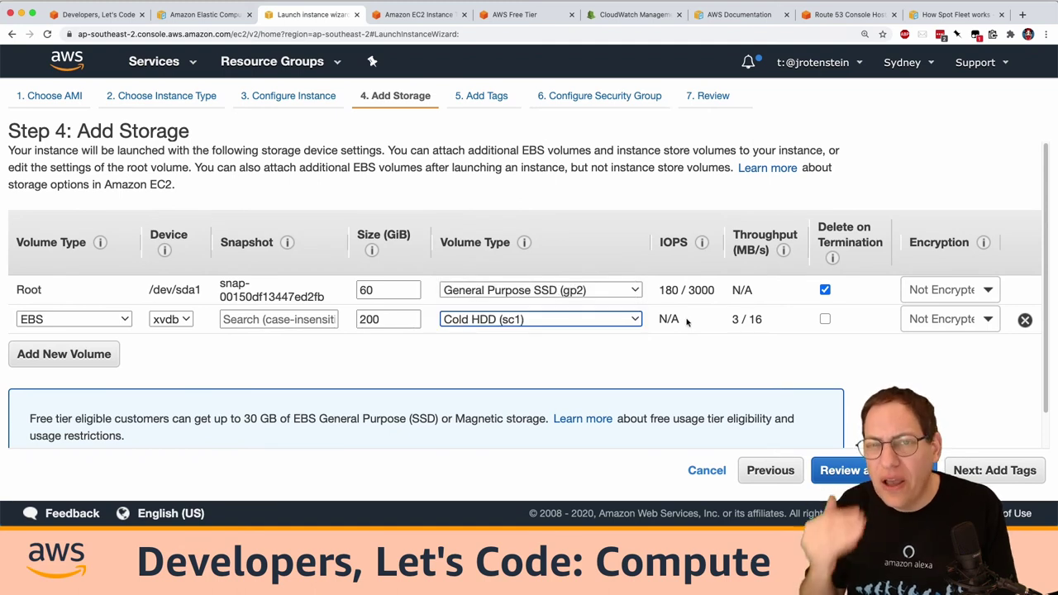
{"action": "left_click_drag", "start_coordinate": [732, 323], "coordinate": [758, 320]}
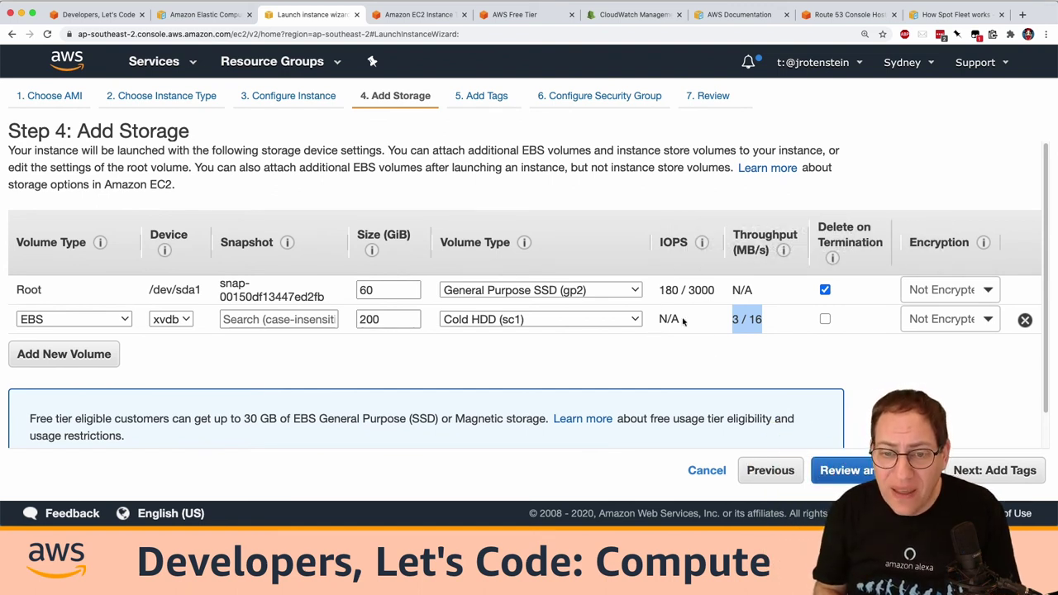
Step: Change the added EBS volume to Throughput Optimized HDD (st1) and highlight its throughput figures
{"action": "left_click", "coordinate": [623, 321]}
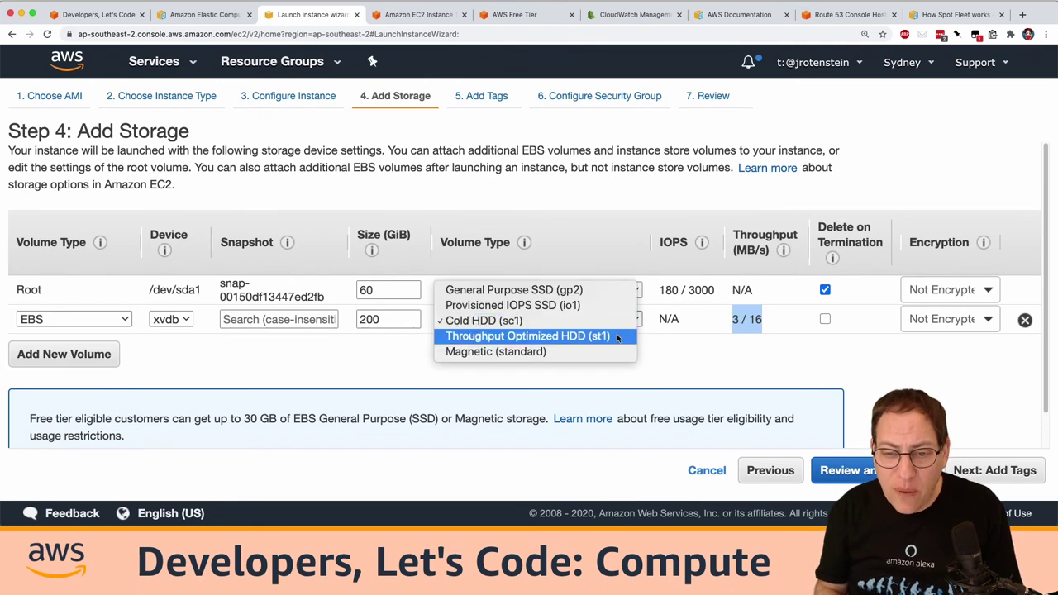
{"action": "left_click", "coordinate": [616, 336]}
{"action": "mouse_move", "coordinate": [758, 318]}
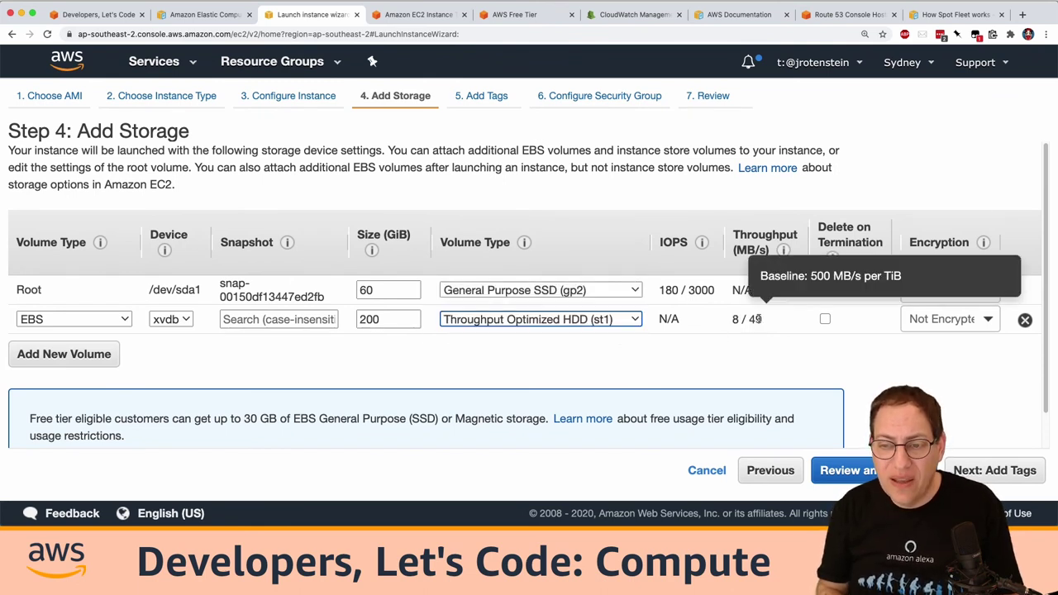
{"action": "left_click_drag", "start_coordinate": [767, 320], "coordinate": [731, 320]}
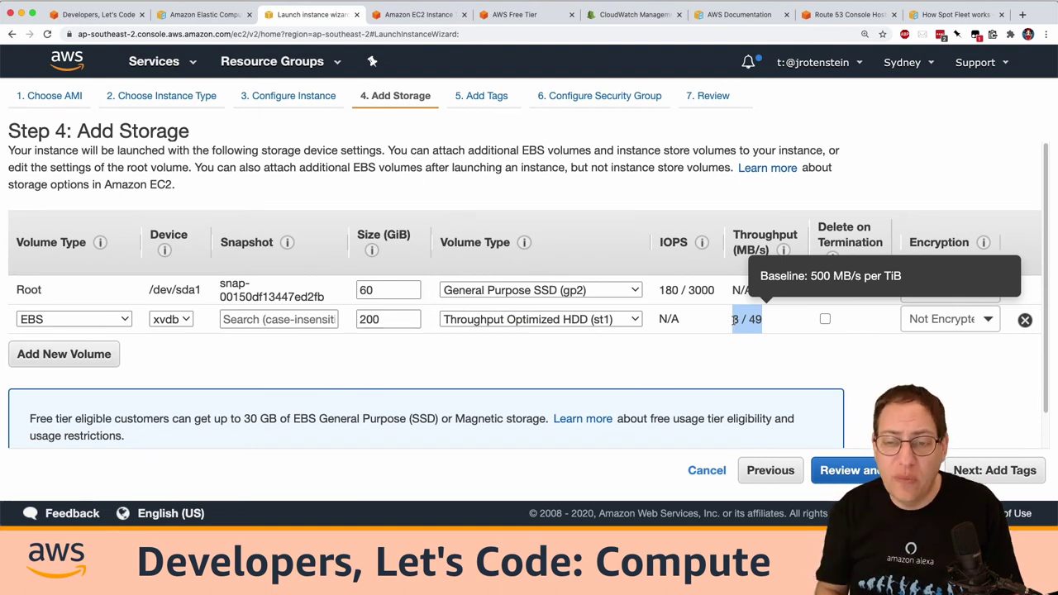
Step: Review the Magnetic (standard) volume type option and cancel the instance launch wizard
{"action": "left_click", "coordinate": [600, 320]}
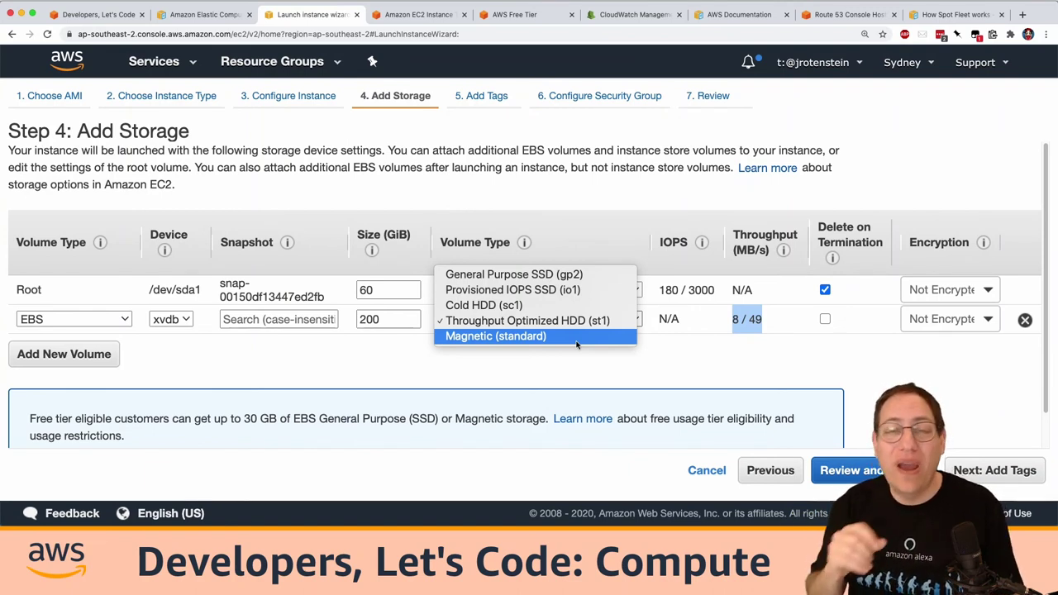
{"action": "left_click", "coordinate": [322, 132]}
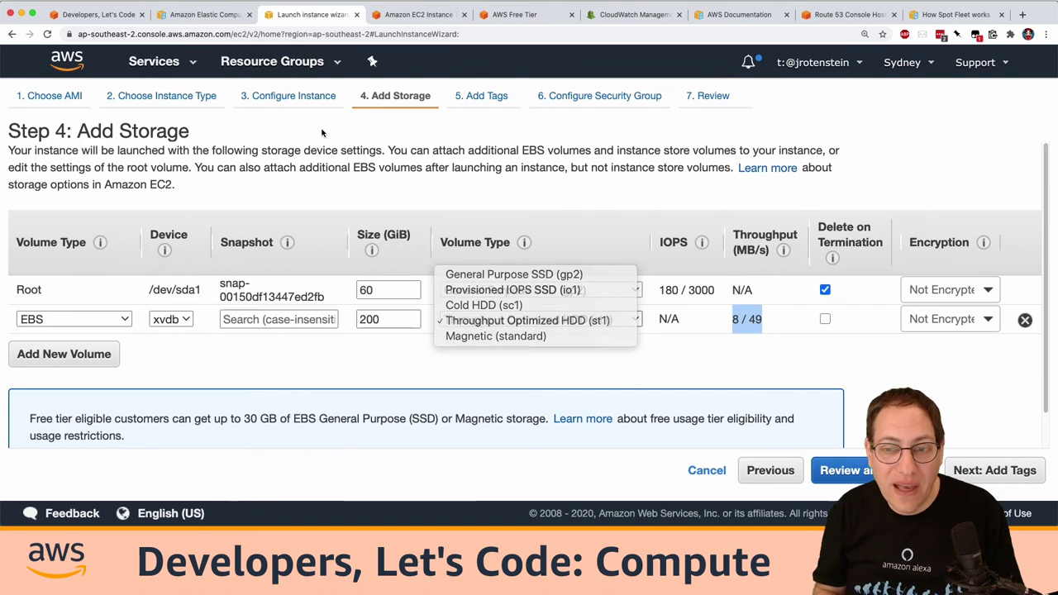
{"action": "left_click", "coordinate": [706, 470]}
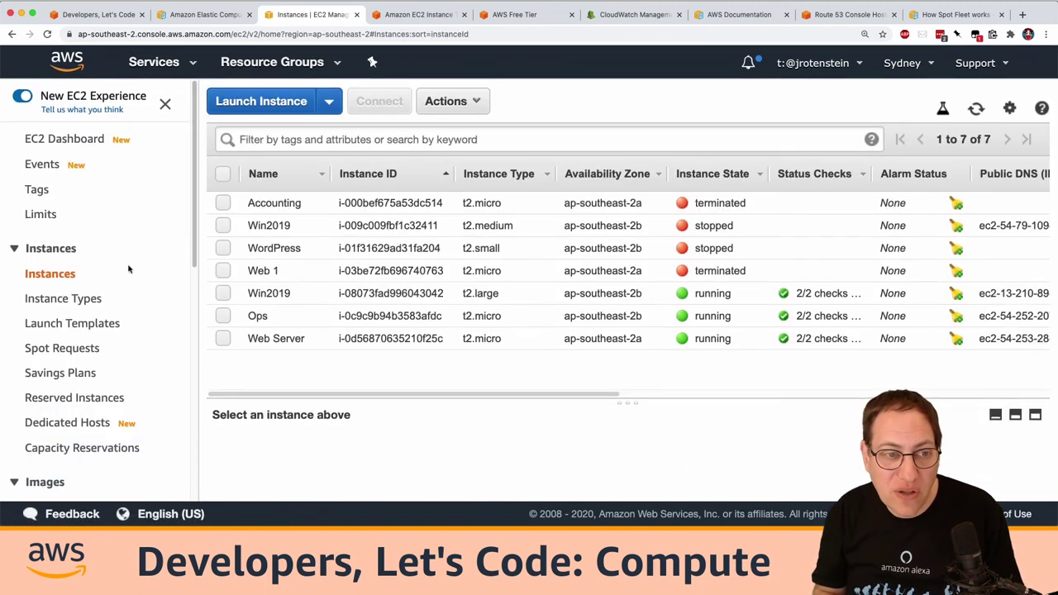
Step: Change the stopped WordPress instance's type to t2.large and apply the change
{"action": "left_click", "coordinate": [508, 248]}
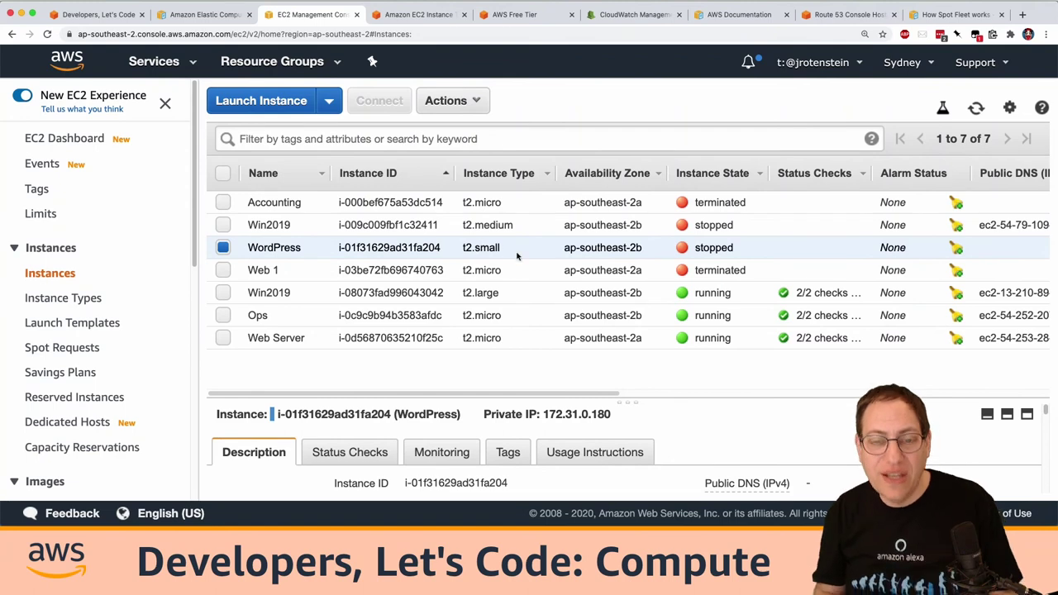
{"action": "left_click", "coordinate": [451, 100]}
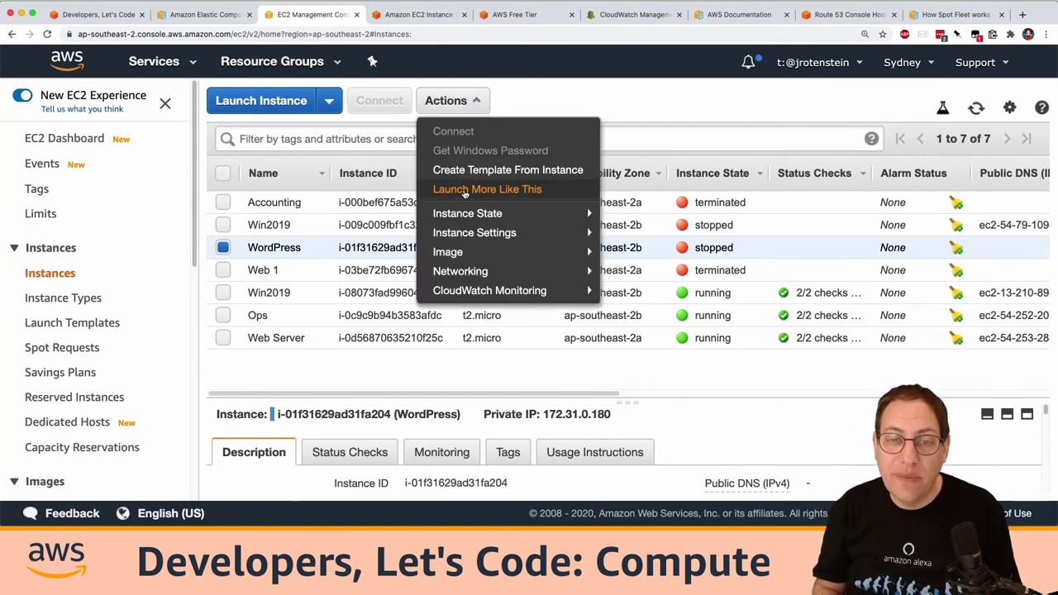
{"action": "mouse_move", "coordinate": [488, 235]}
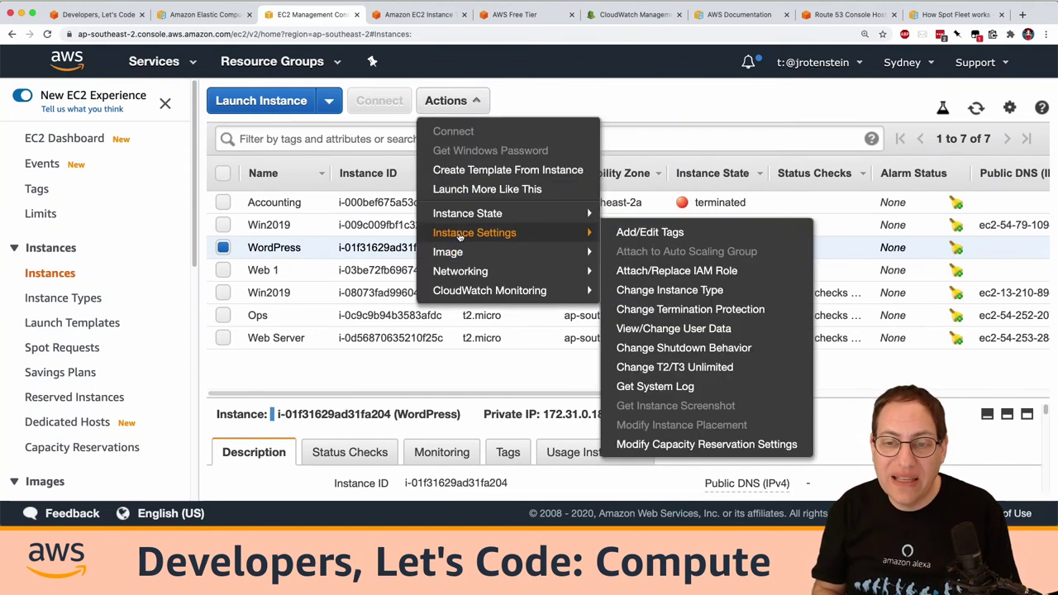
{"action": "left_click", "coordinate": [669, 299]}
{"action": "left_click", "coordinate": [640, 287]}
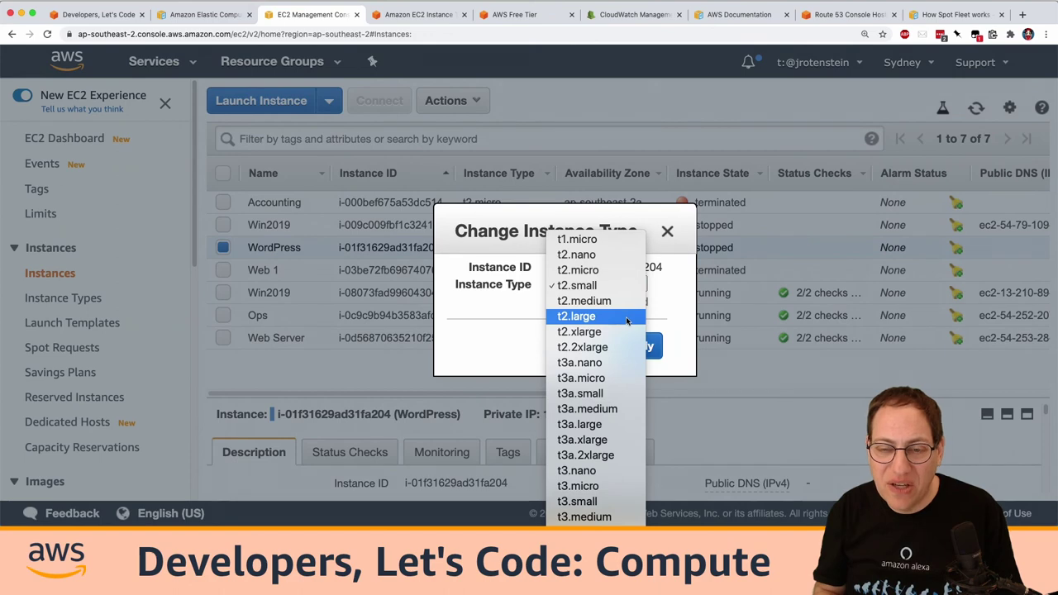
{"action": "left_click", "coordinate": [626, 320]}
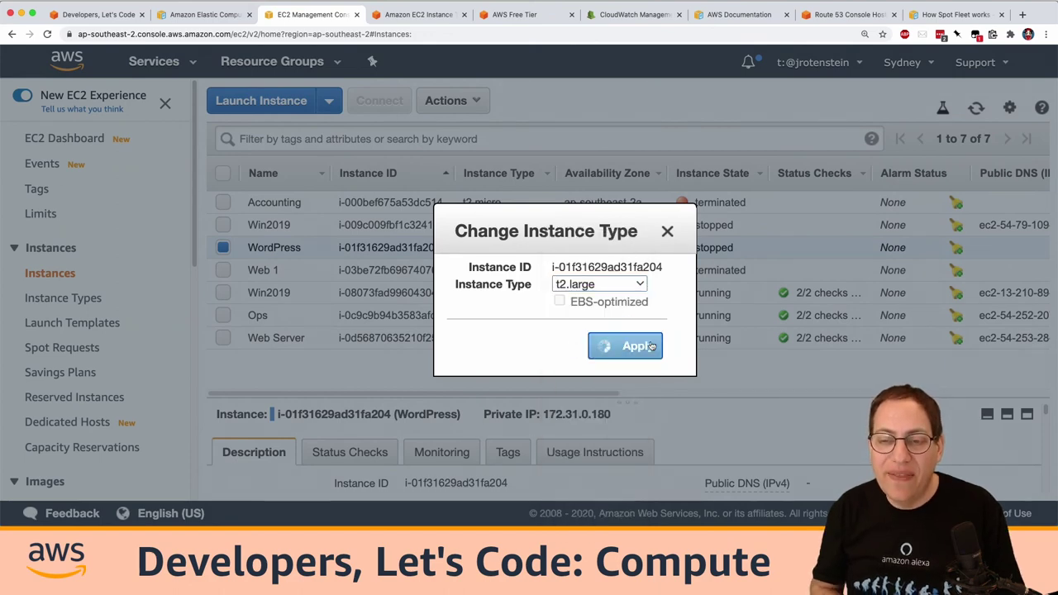
{"action": "left_click", "coordinate": [649, 345]}
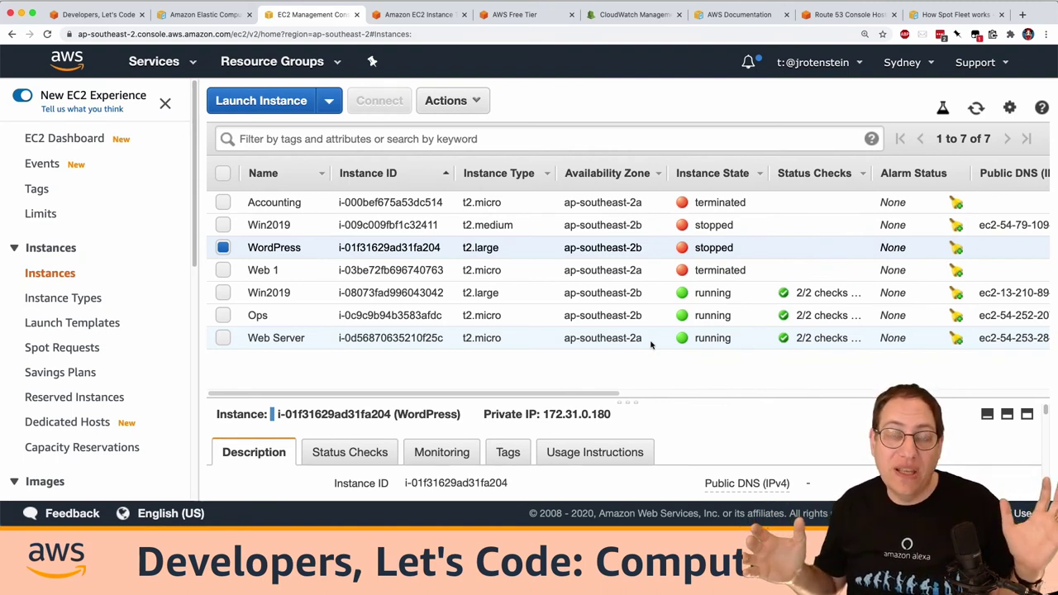
Step: View the Amazon Elastic File System console page in a separate browser tab and close that tab
{"action": "key", "text": "ctrl+t"}
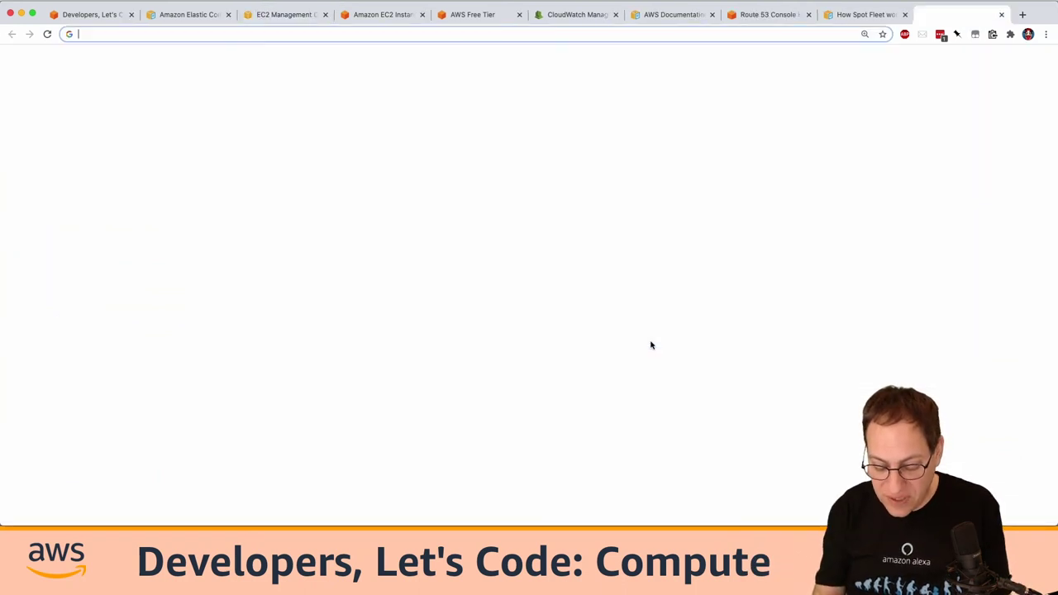
{"action": "type", "text": "aww"}
{"action": "key", "text": "BackSpace"}
{"action": "type", "text": "s"}
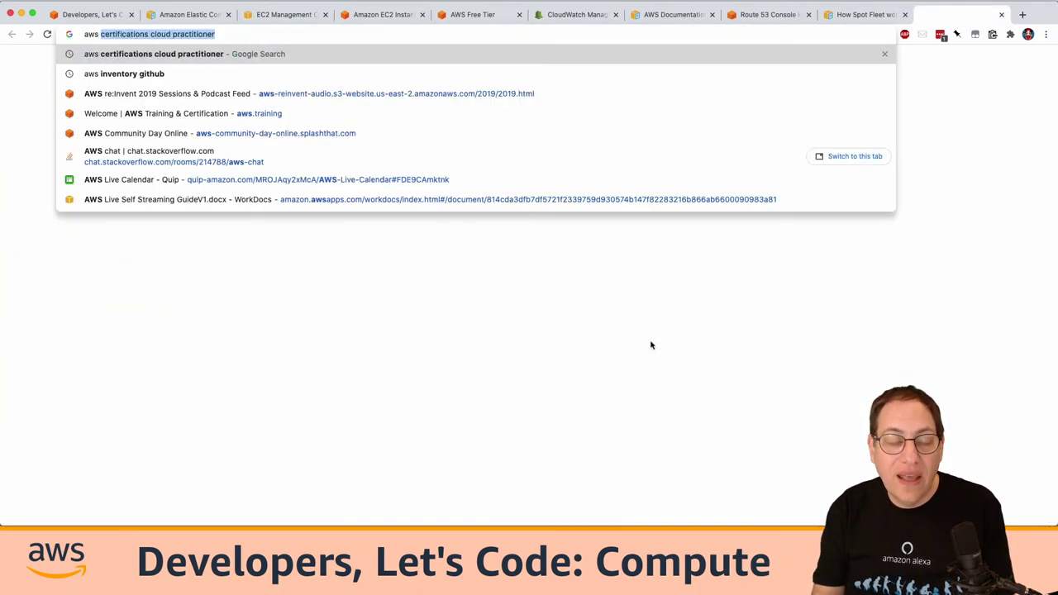
{"action": "key", "text": "Return"}
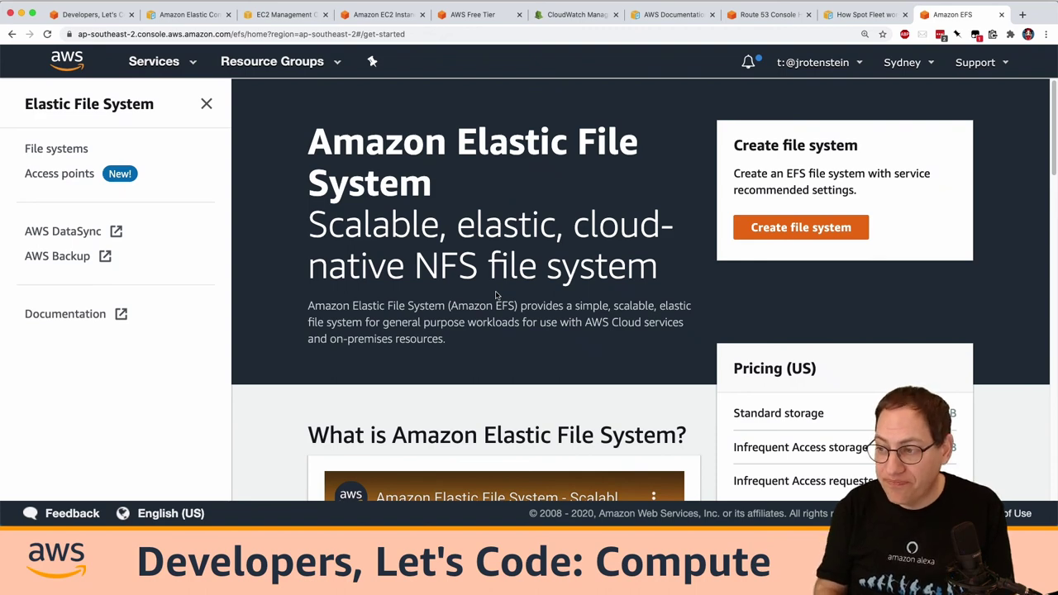
{"action": "key", "text": "super+w"}
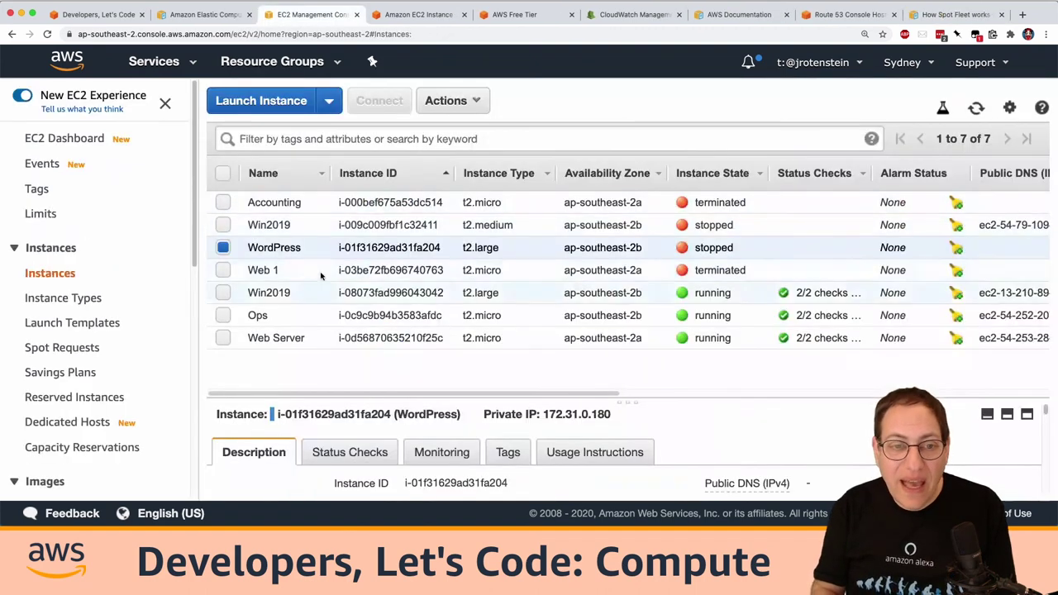
Step: Open the list of Elastic Block Store volumes
{"action": "scroll", "coordinate": [100, 371], "scroll_direction": "down", "scroll_amount": 4}
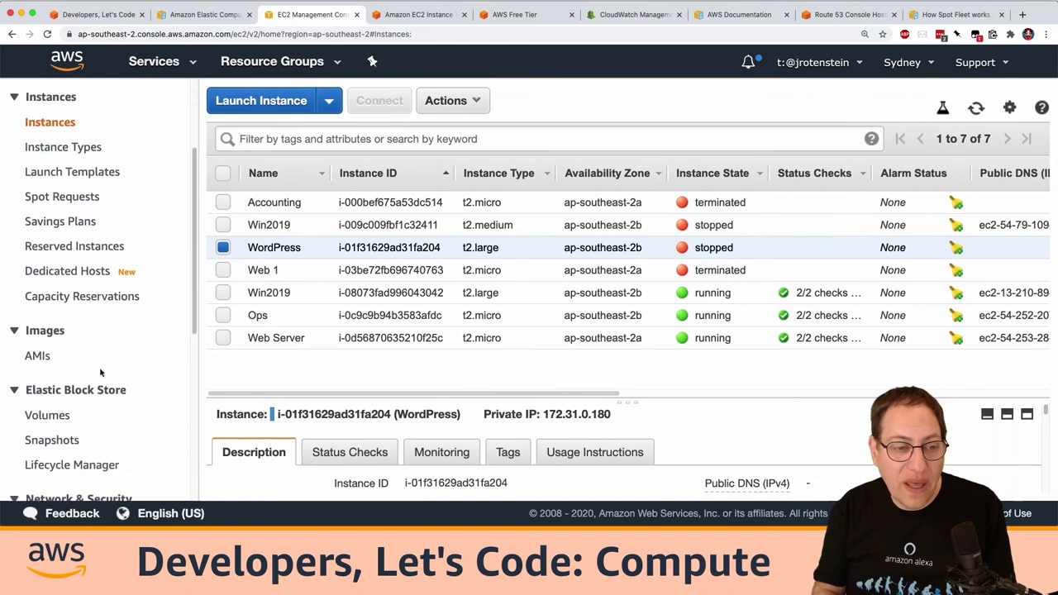
{"action": "scroll", "coordinate": [100, 372], "scroll_direction": "down", "scroll_amount": 4}
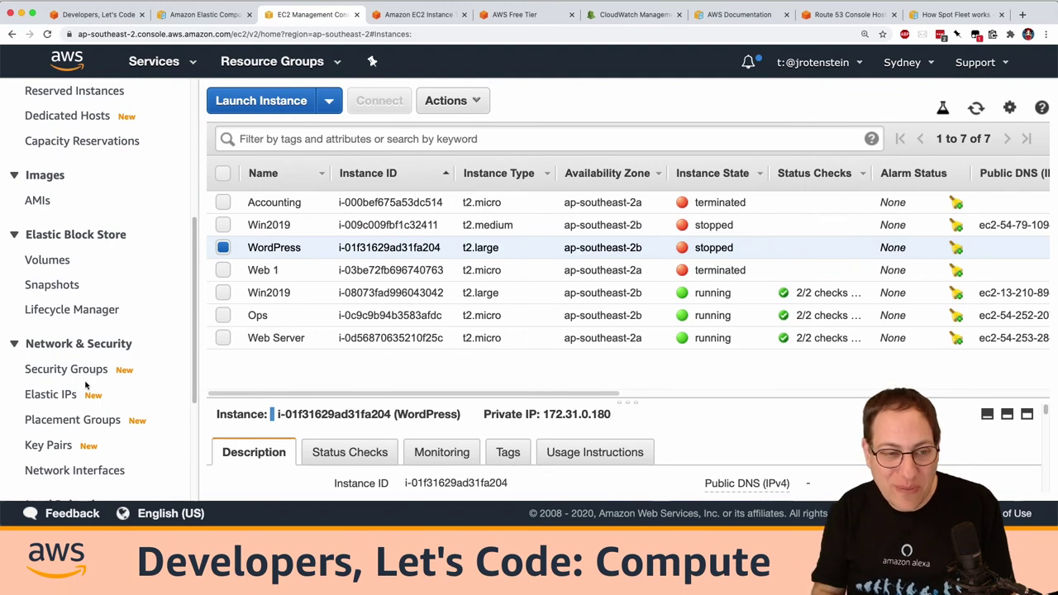
{"action": "scroll", "coordinate": [86, 385], "scroll_direction": "down", "scroll_amount": 3}
{"action": "scroll", "coordinate": [86, 388], "scroll_direction": "down", "scroll_amount": 4}
{"action": "scroll", "coordinate": [78, 400], "scroll_direction": "up", "scroll_amount": 4}
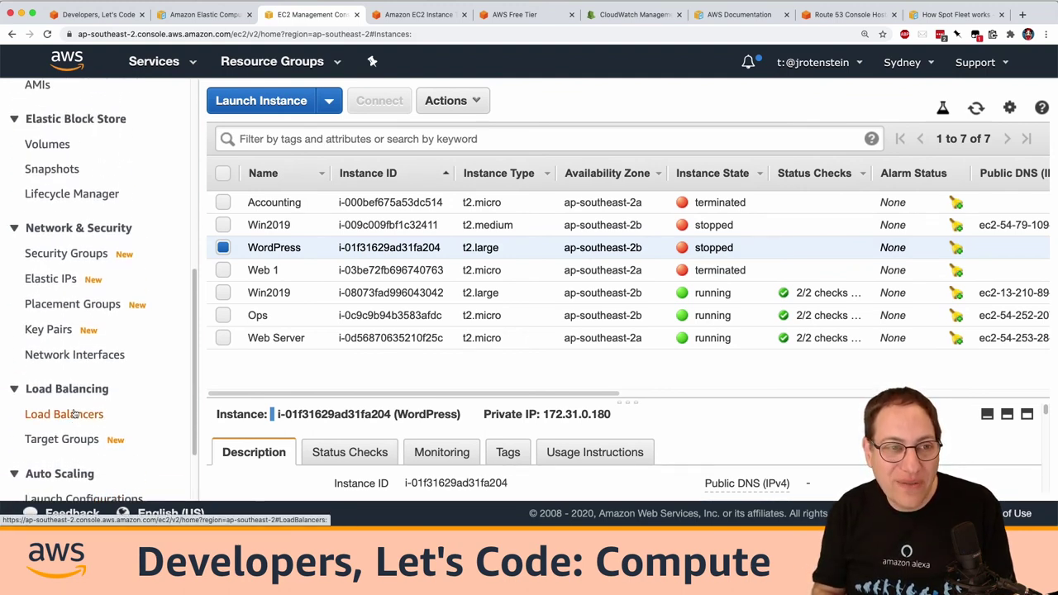
{"action": "left_click", "coordinate": [55, 144]}
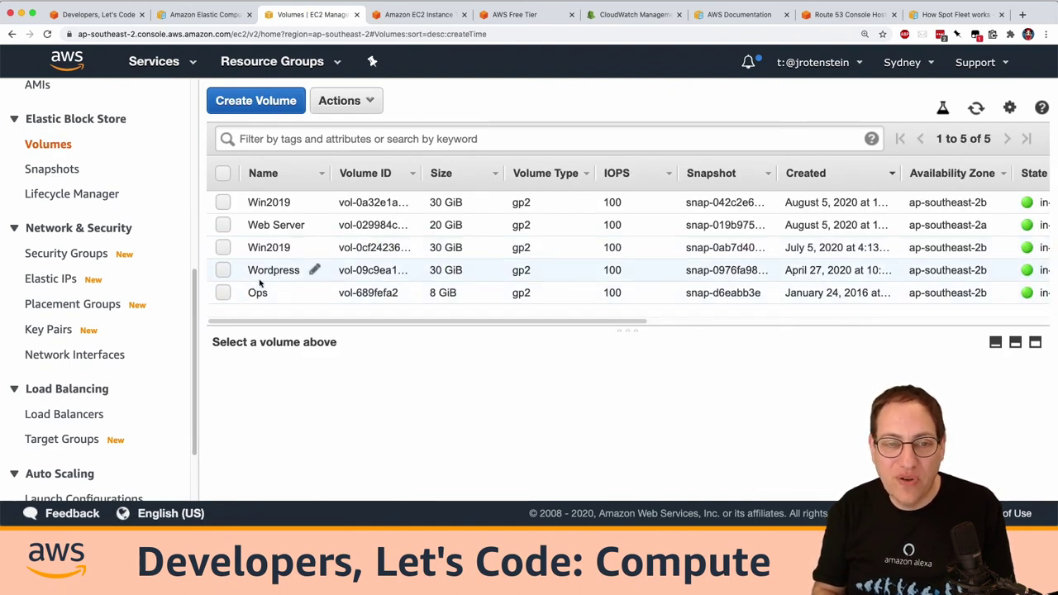
Step: Create a snapshot of the Web Server volume with the description "My backup" and return to the volumes list
{"action": "left_click", "coordinate": [223, 230]}
{"action": "left_click", "coordinate": [369, 100]}
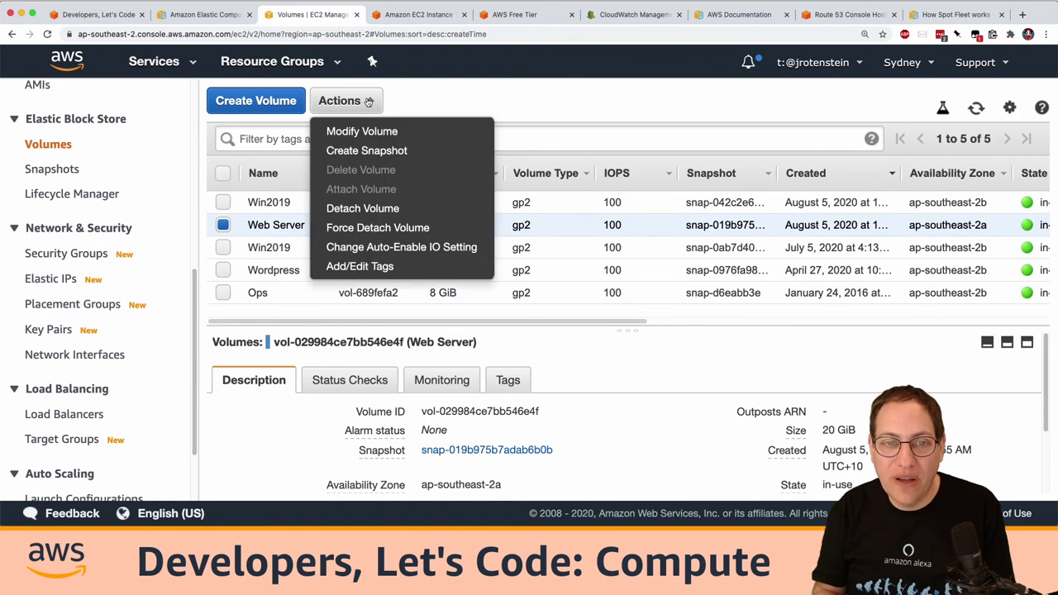
{"action": "left_click", "coordinate": [372, 152]}
{"action": "left_click", "coordinate": [391, 237]}
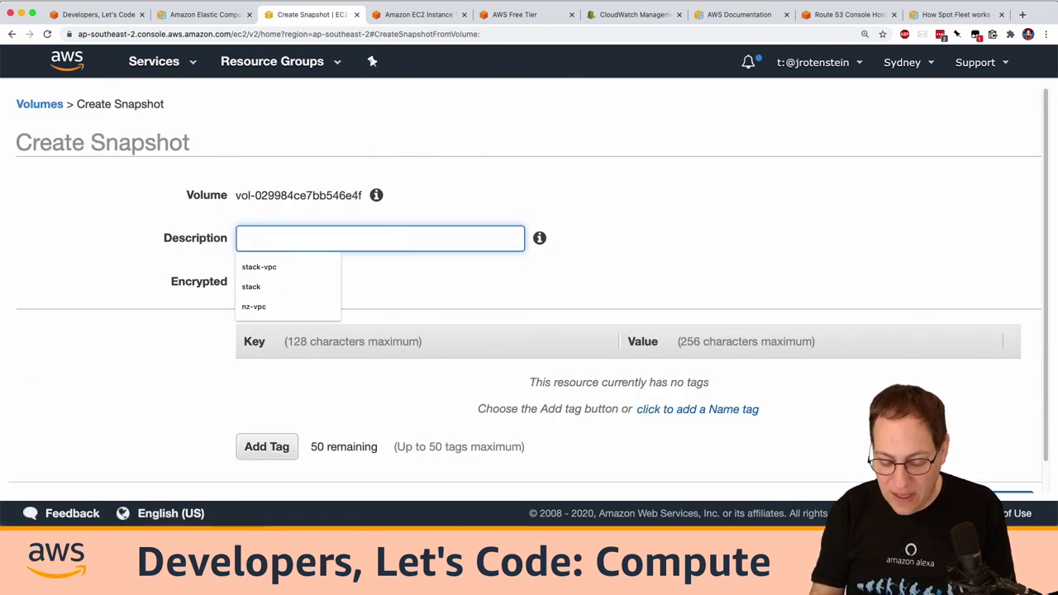
{"action": "type", "text": "My backup"}
{"action": "scroll", "coordinate": [457, 365], "scroll_direction": "down", "scroll_amount": 1}
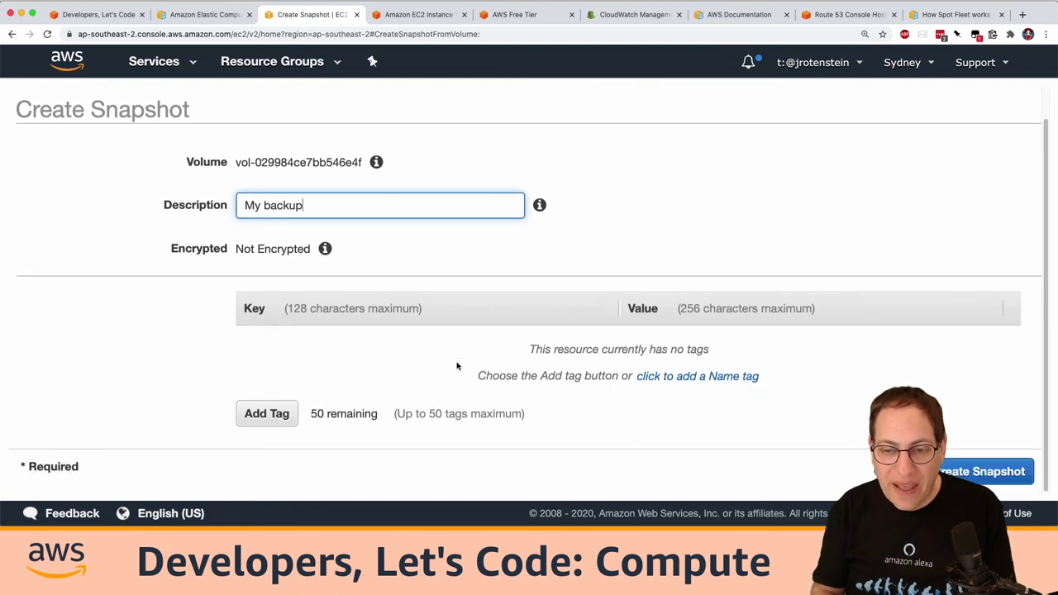
{"action": "key", "text": "Return"}
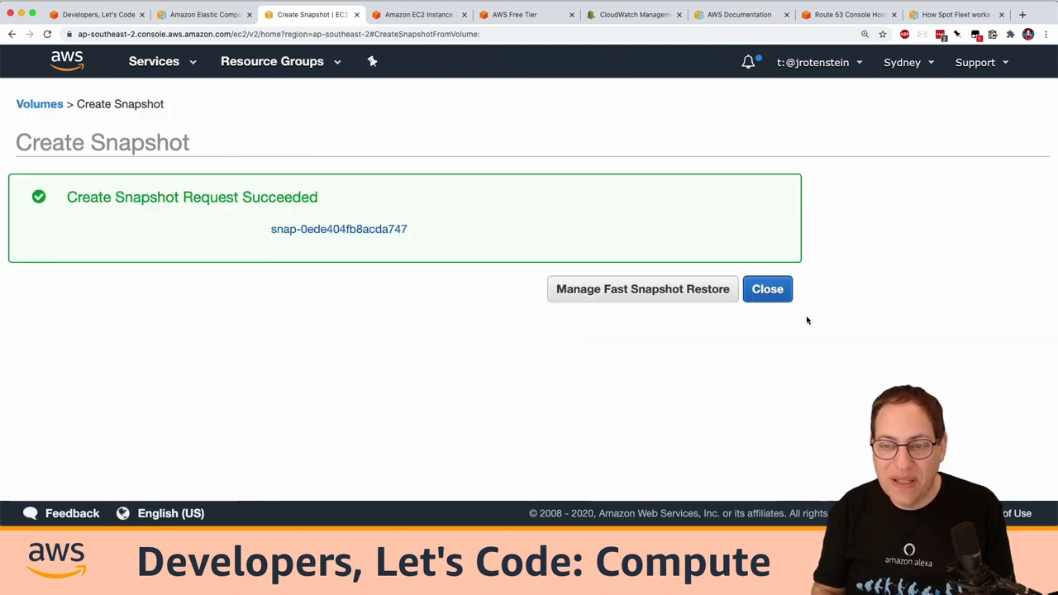
{"action": "left_click", "coordinate": [770, 290]}
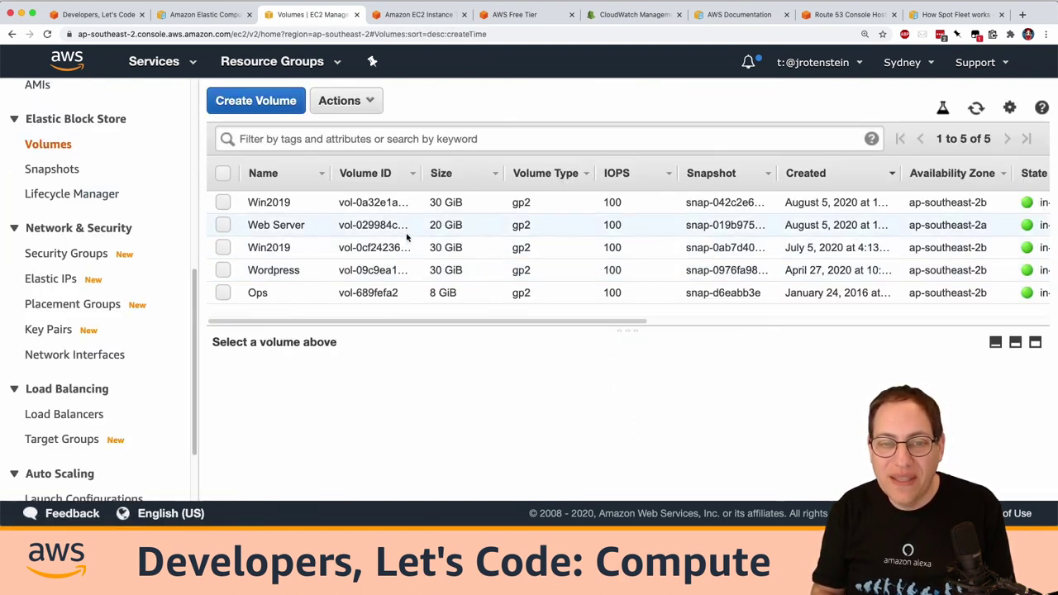
Step: Open the EBS snapshots list to check the "My backup" snapshot
{"action": "scroll", "coordinate": [99, 413], "scroll_direction": "down", "scroll_amount": 3}
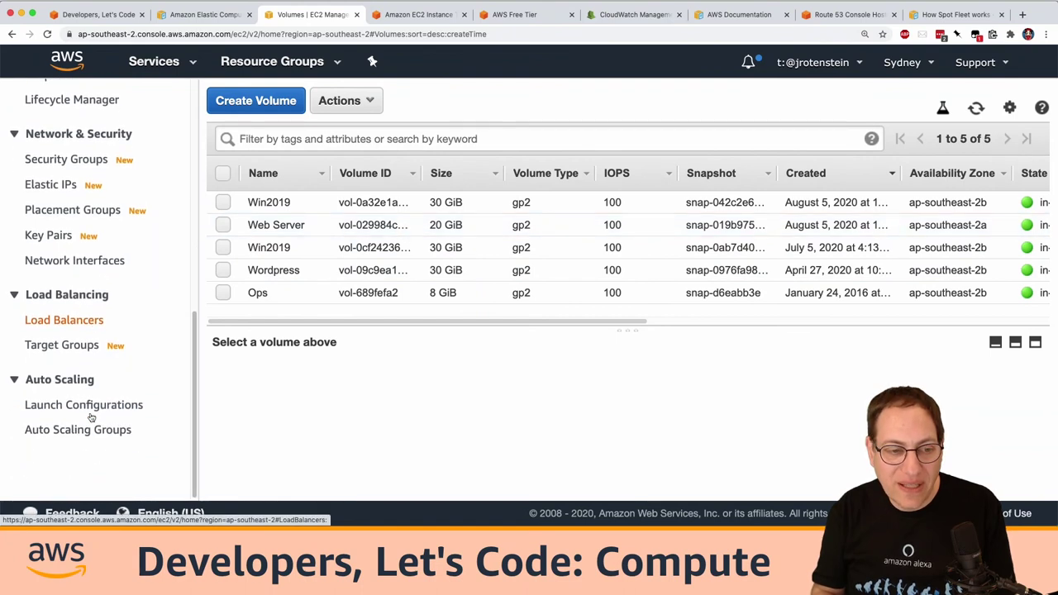
{"action": "scroll", "coordinate": [96, 414], "scroll_direction": "up", "scroll_amount": 3}
{"action": "left_click", "coordinate": [51, 161]}
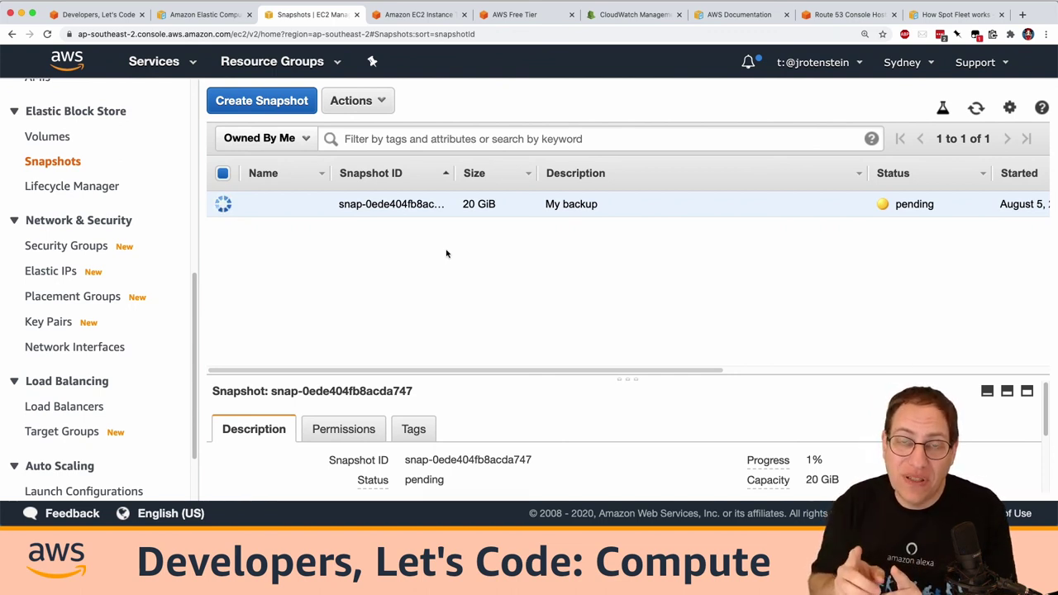
Step: Start the instance launch wizard, review the Quick Start Amazon Machine Images, and exit the wizard
{"action": "scroll", "coordinate": [124, 235], "scroll_direction": "up", "scroll_amount": 10}
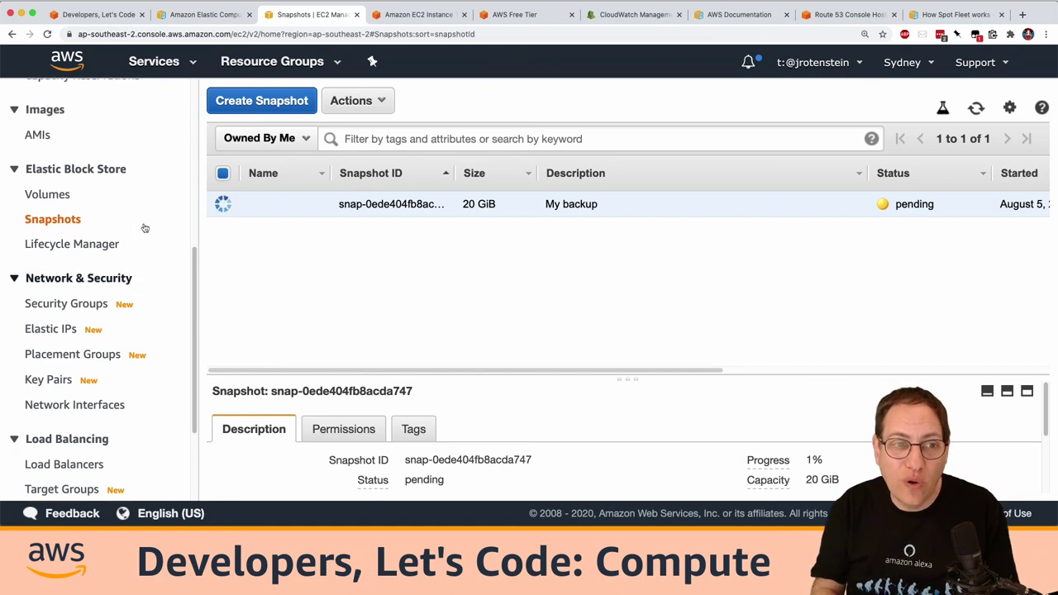
{"action": "left_click", "coordinate": [48, 273]}
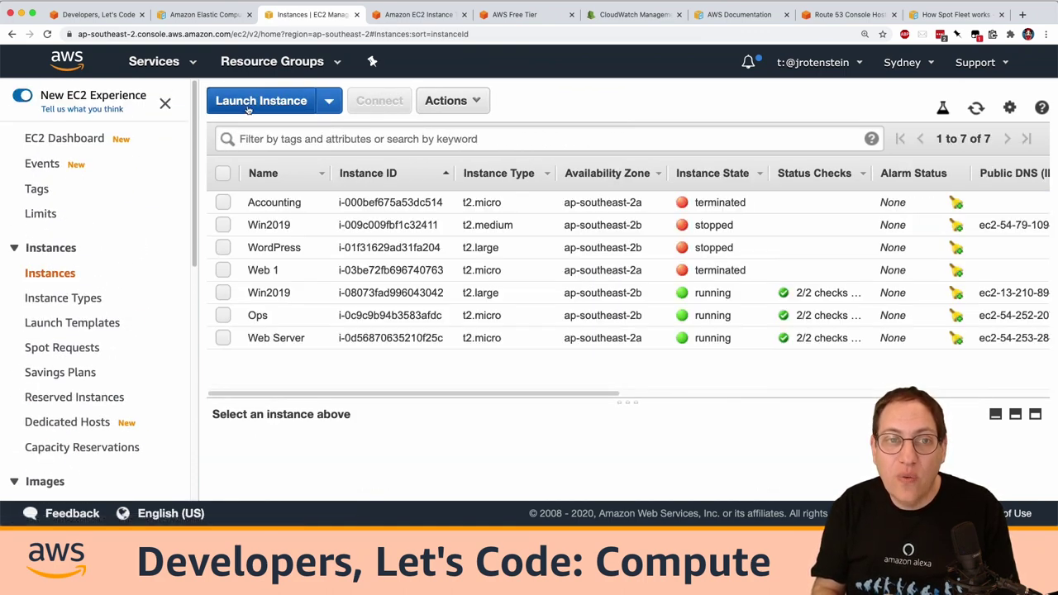
{"action": "left_click", "coordinate": [272, 101]}
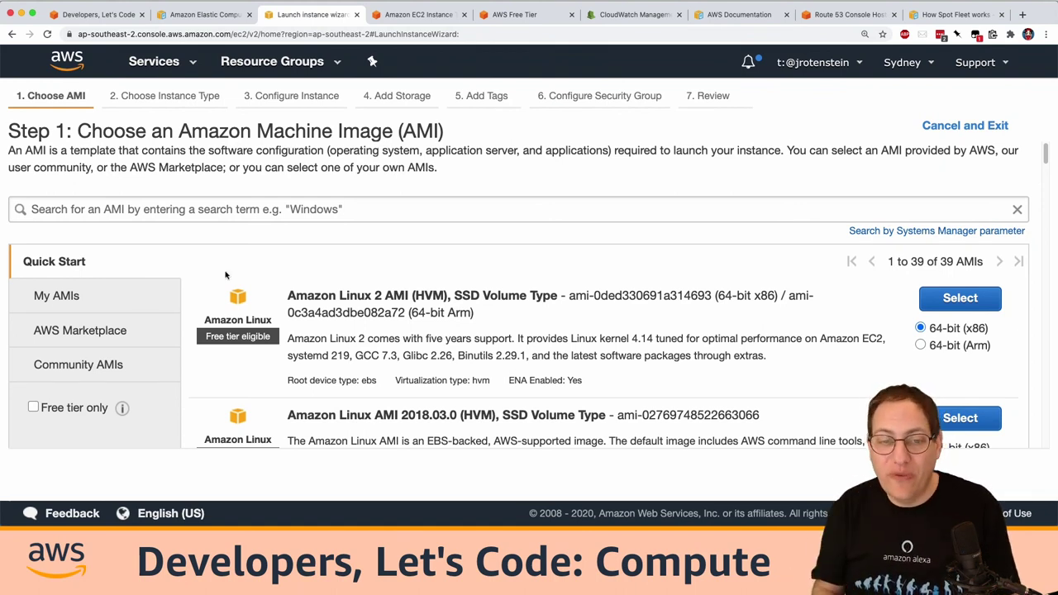
{"action": "scroll", "coordinate": [405, 327], "scroll_direction": "down", "scroll_amount": 1}
{"action": "scroll", "coordinate": [405, 328], "scroll_direction": "down", "scroll_amount": 2}
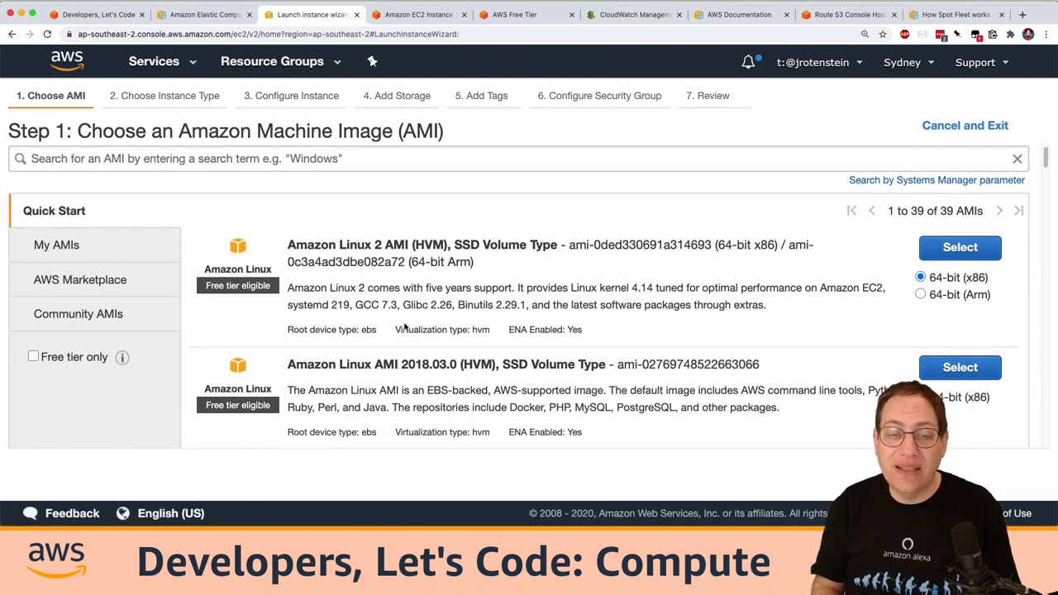
{"action": "scroll", "coordinate": [405, 327], "scroll_direction": "up", "scroll_amount": 1}
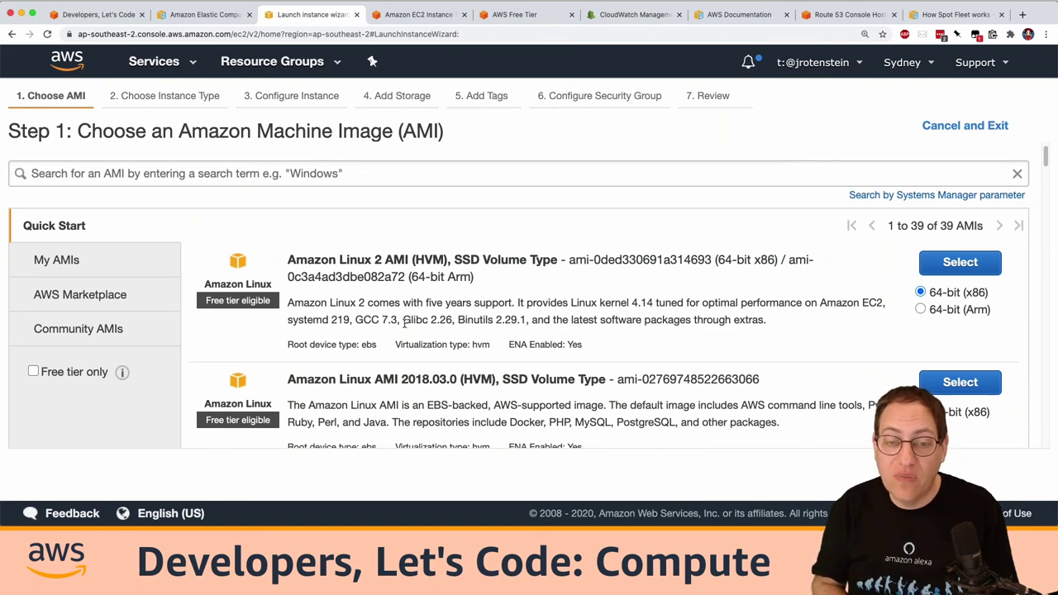
{"action": "left_click", "coordinate": [950, 126]}
Step: Open the Lifecycle Manager page for scheduling EBS snapshots
{"action": "scroll", "coordinate": [134, 363], "scroll_direction": "down", "scroll_amount": 4}
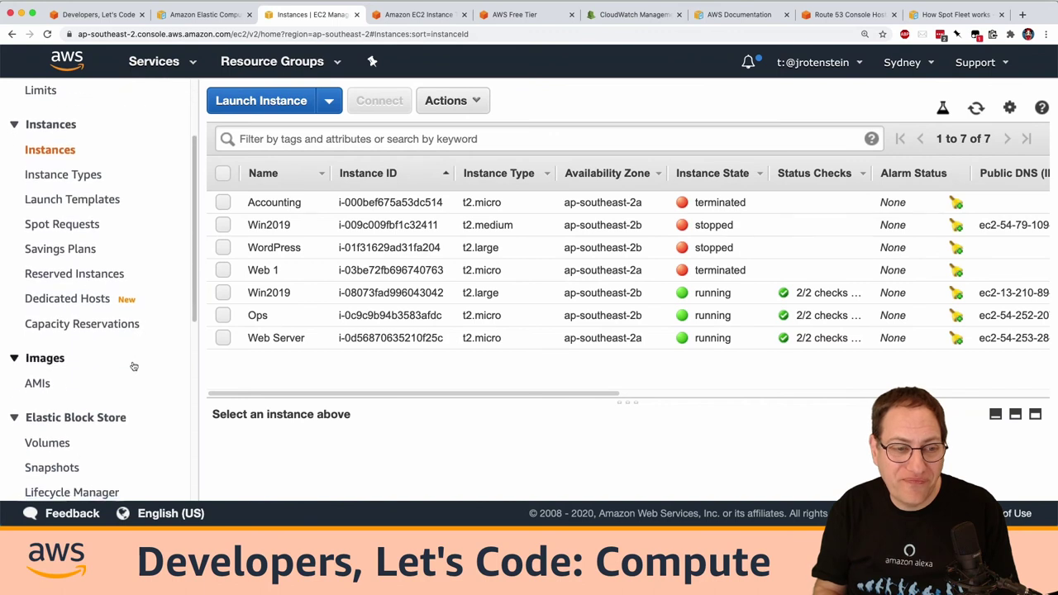
{"action": "left_click", "coordinate": [98, 431]}
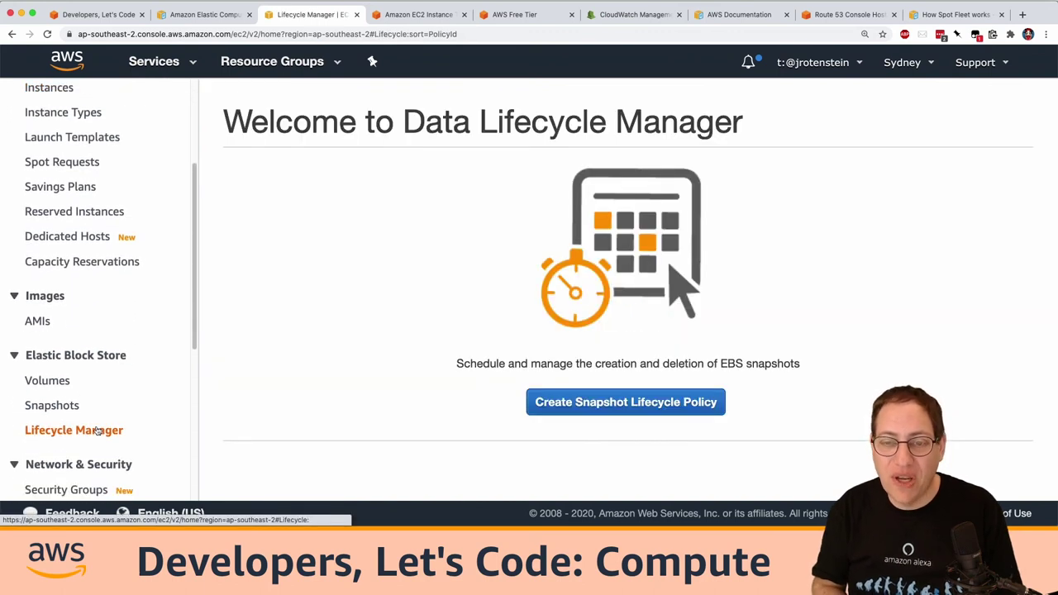